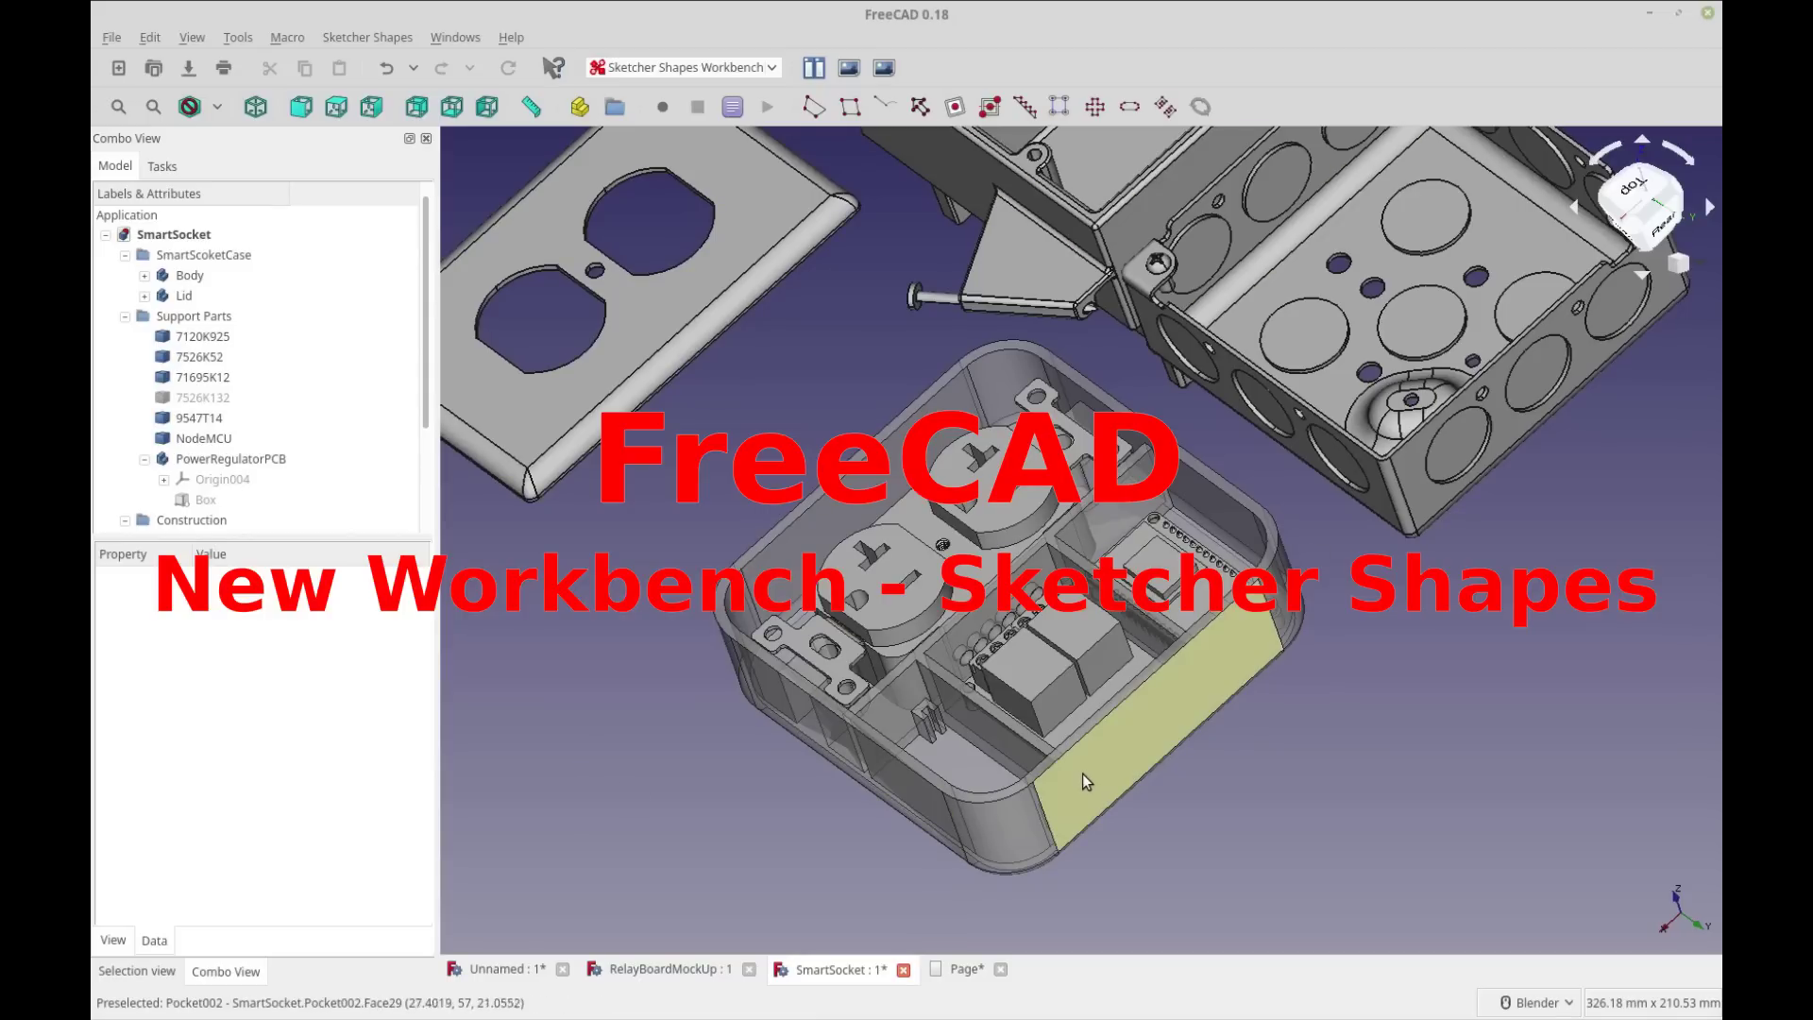
# Step: Orbit the SmartSocket enclosure assembly and inspect its side face
pyautogui.moveTo(534, 689); pyautogui.dragTo(534, 653, button='middle')
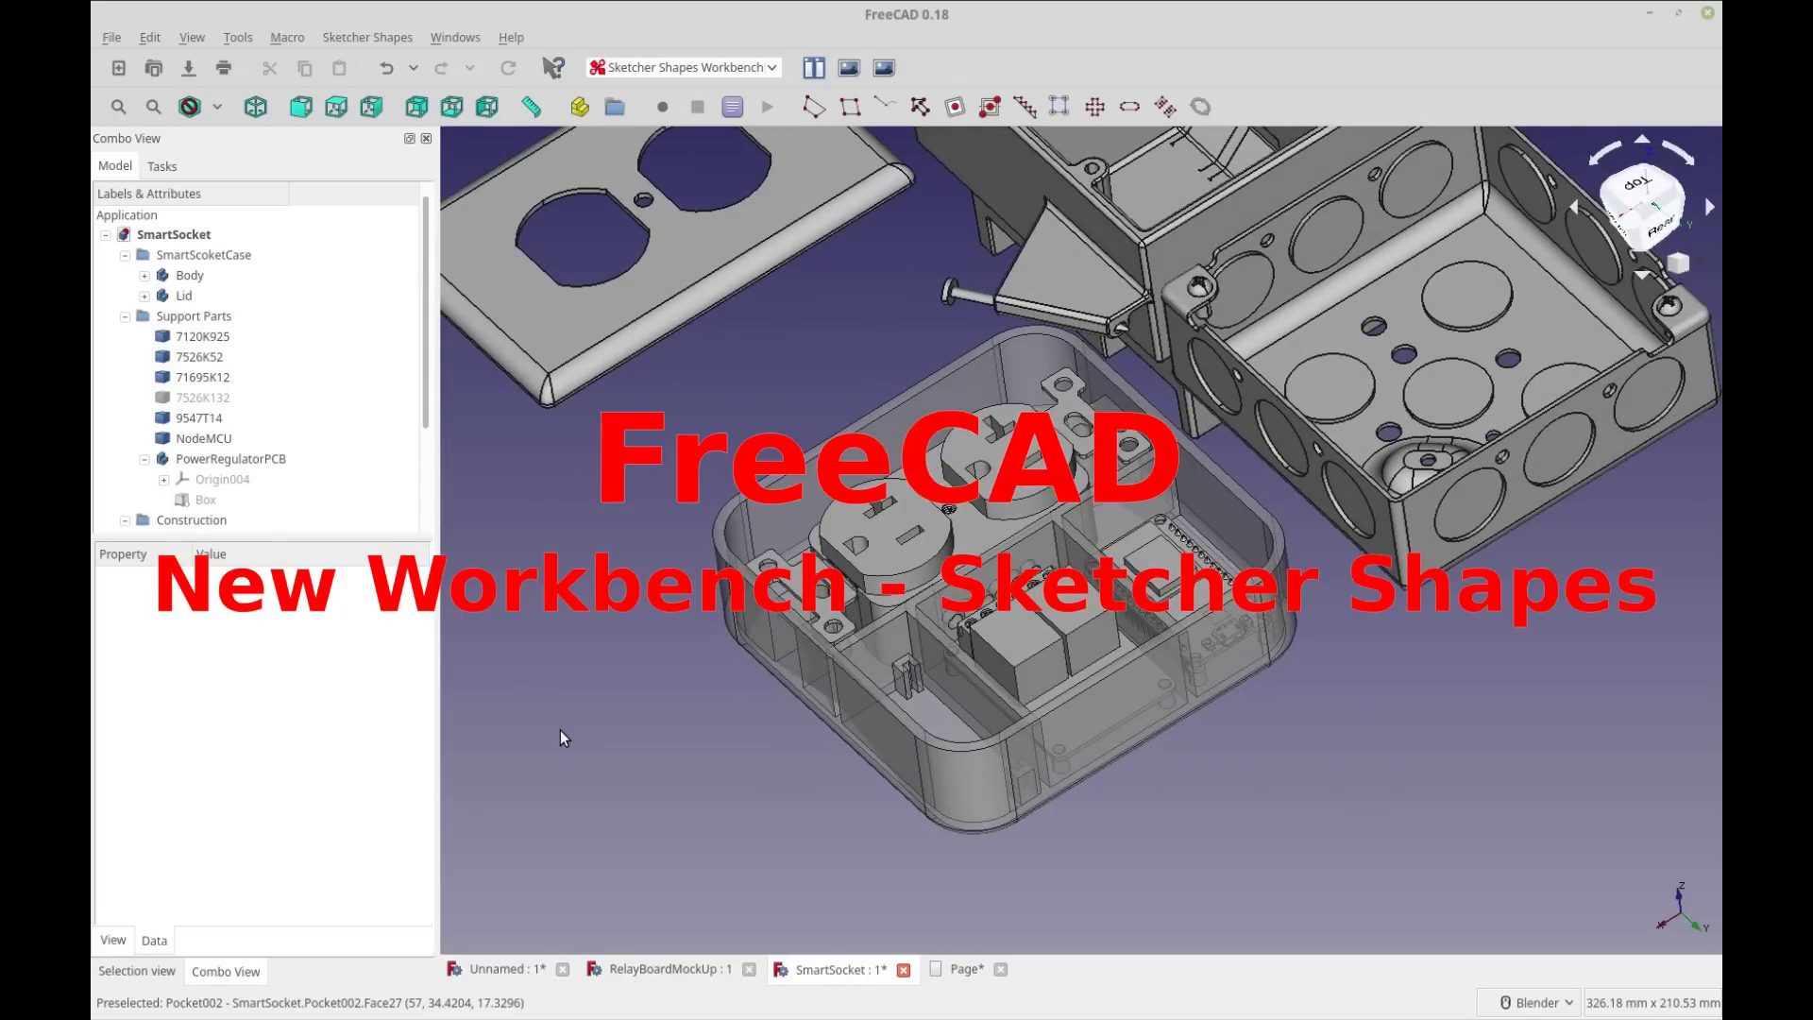
pyautogui.click(778, 665)
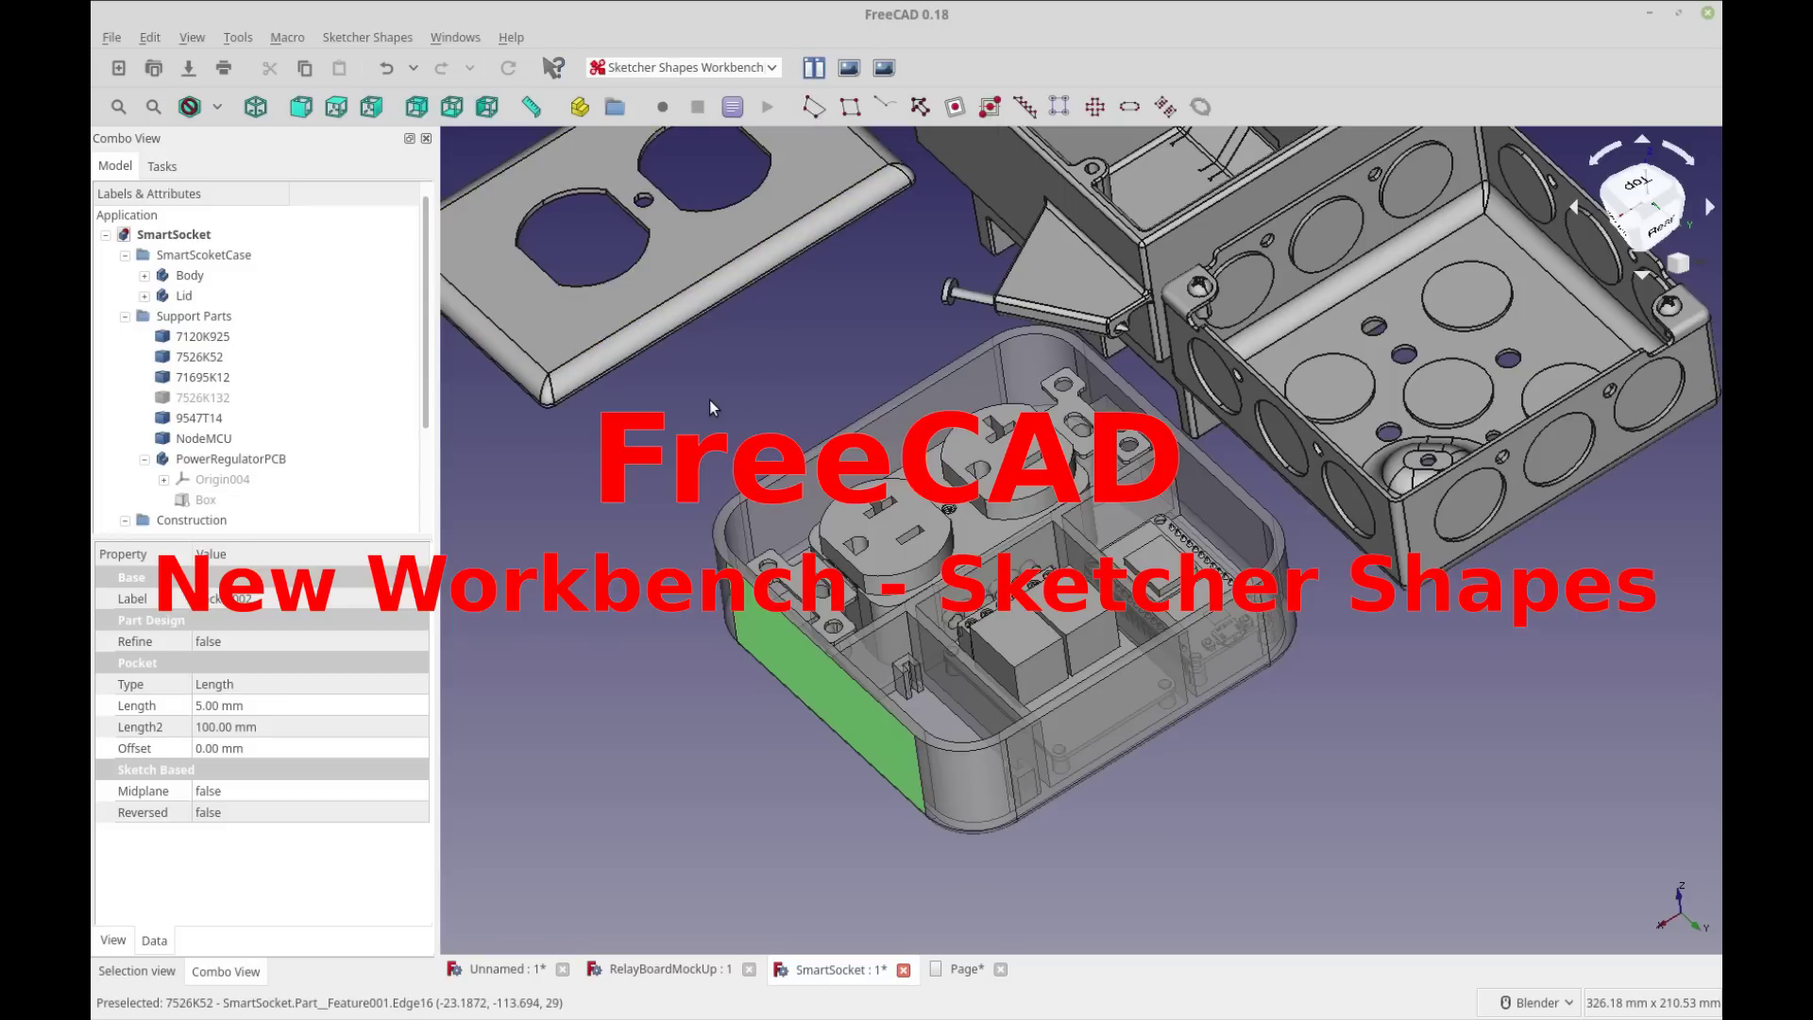
pyautogui.moveTo(634, 474); pyautogui.dragTo(633, 484, button='middle')
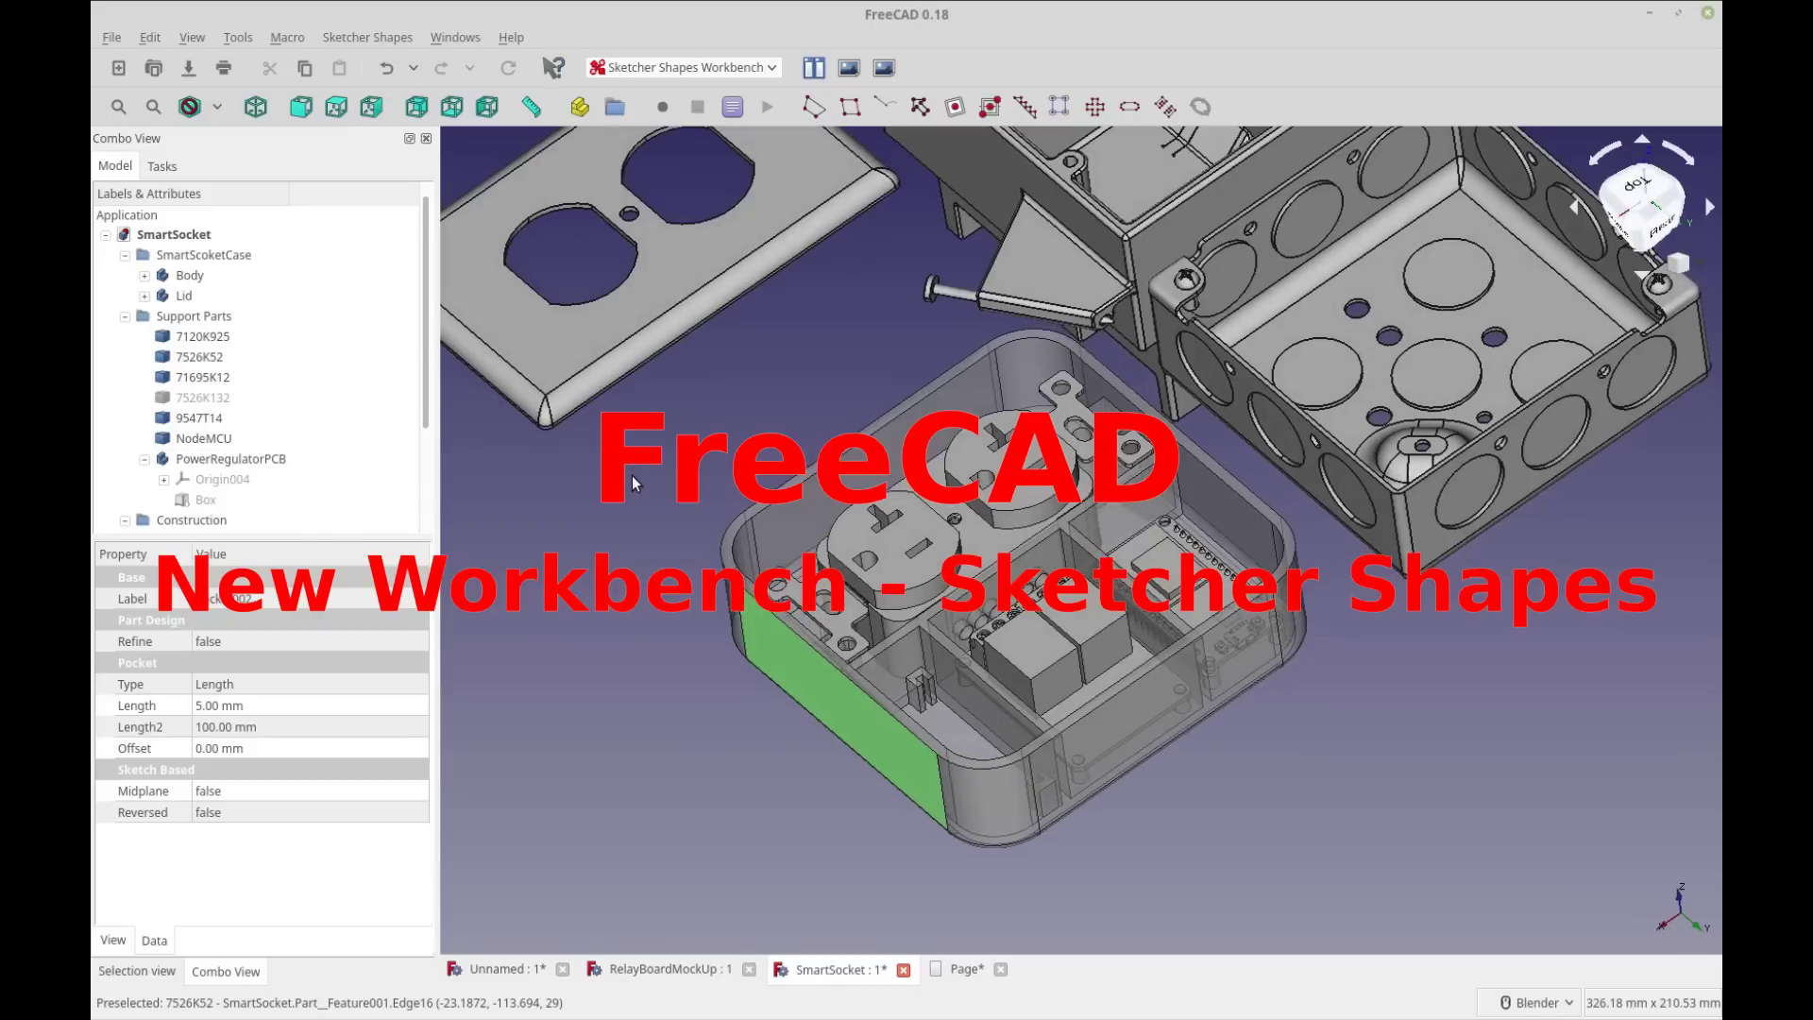
# Step: In a new document, add a Rounded Square sketch template and fit it in the view
pyautogui.click(119, 70)
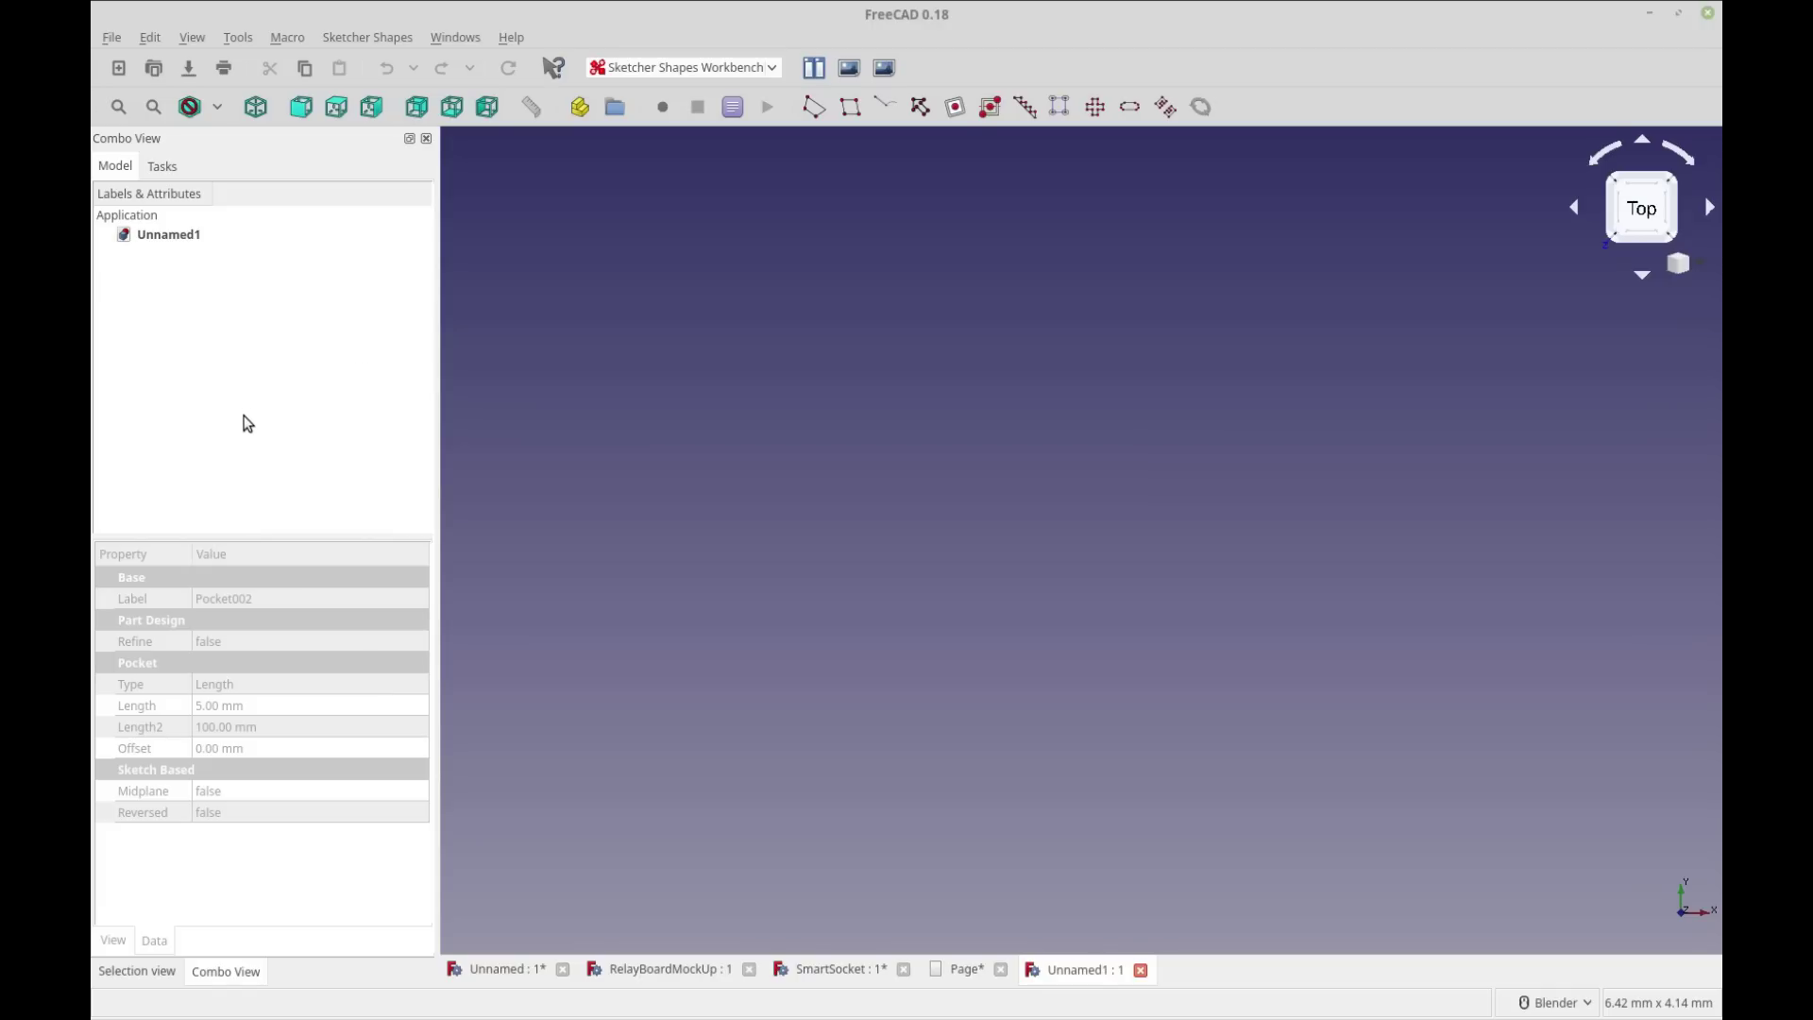
pyautogui.click(955, 107)
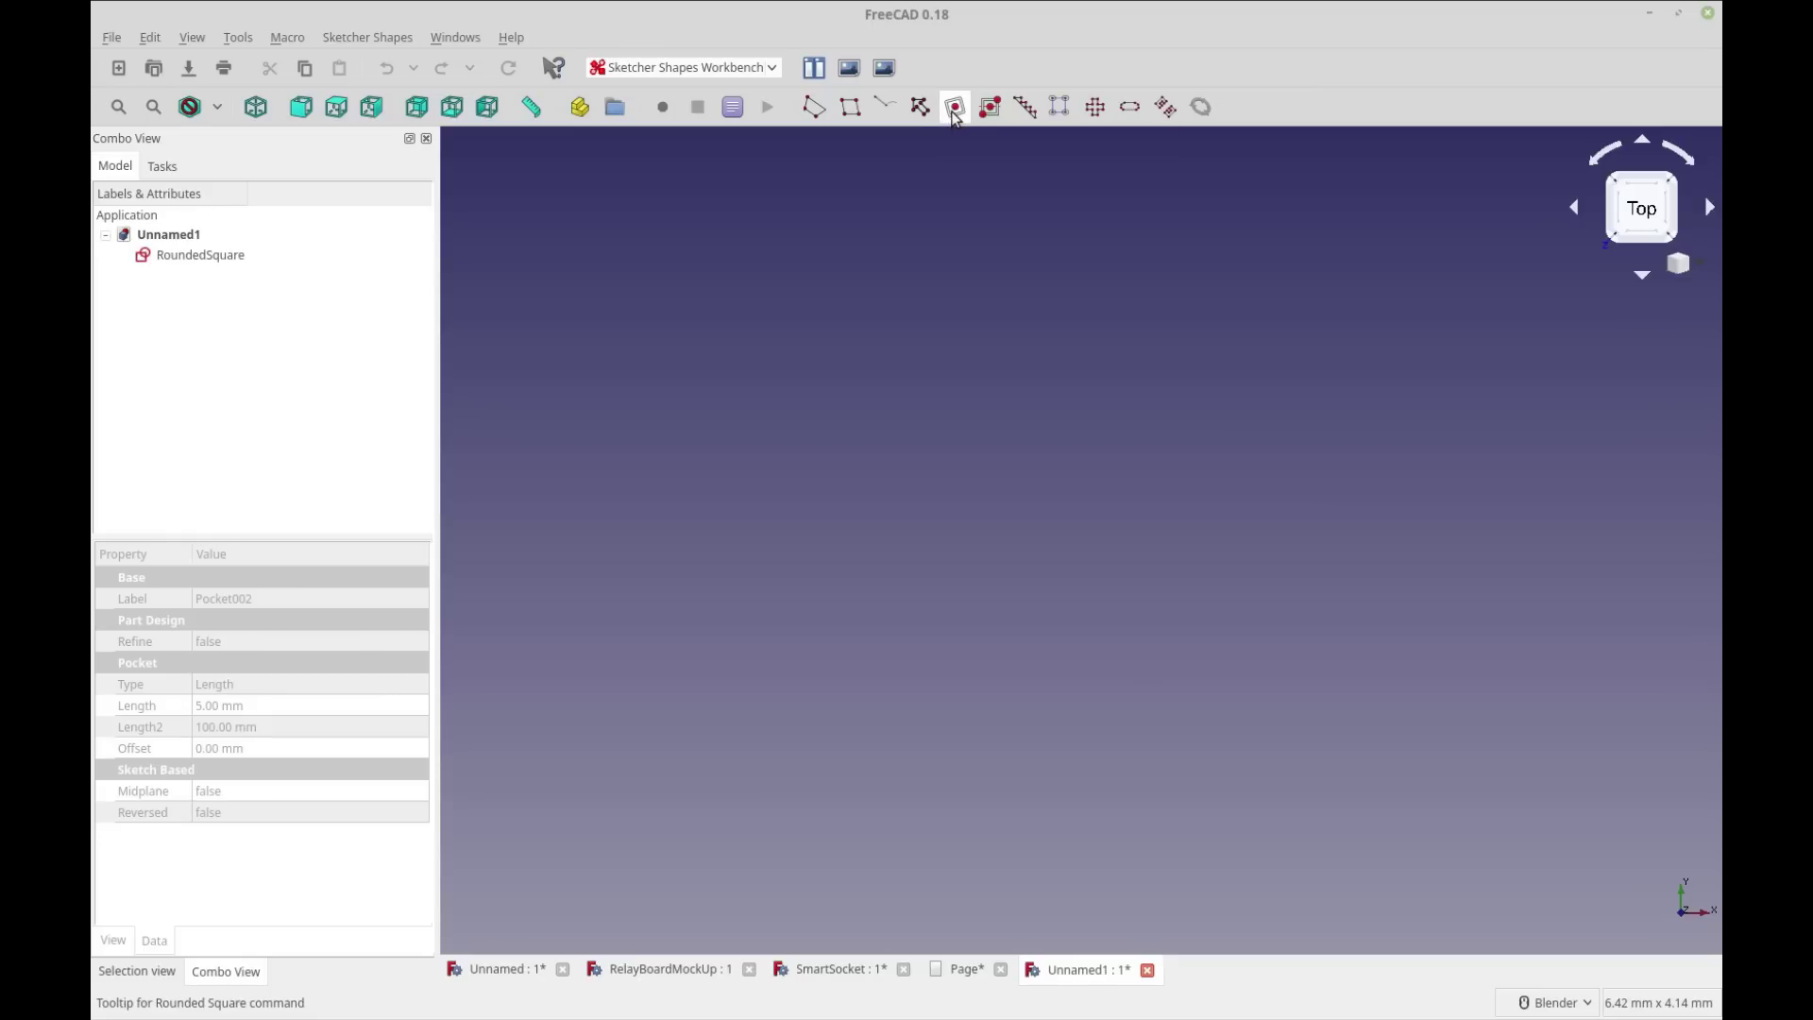
pyautogui.click(215, 257)
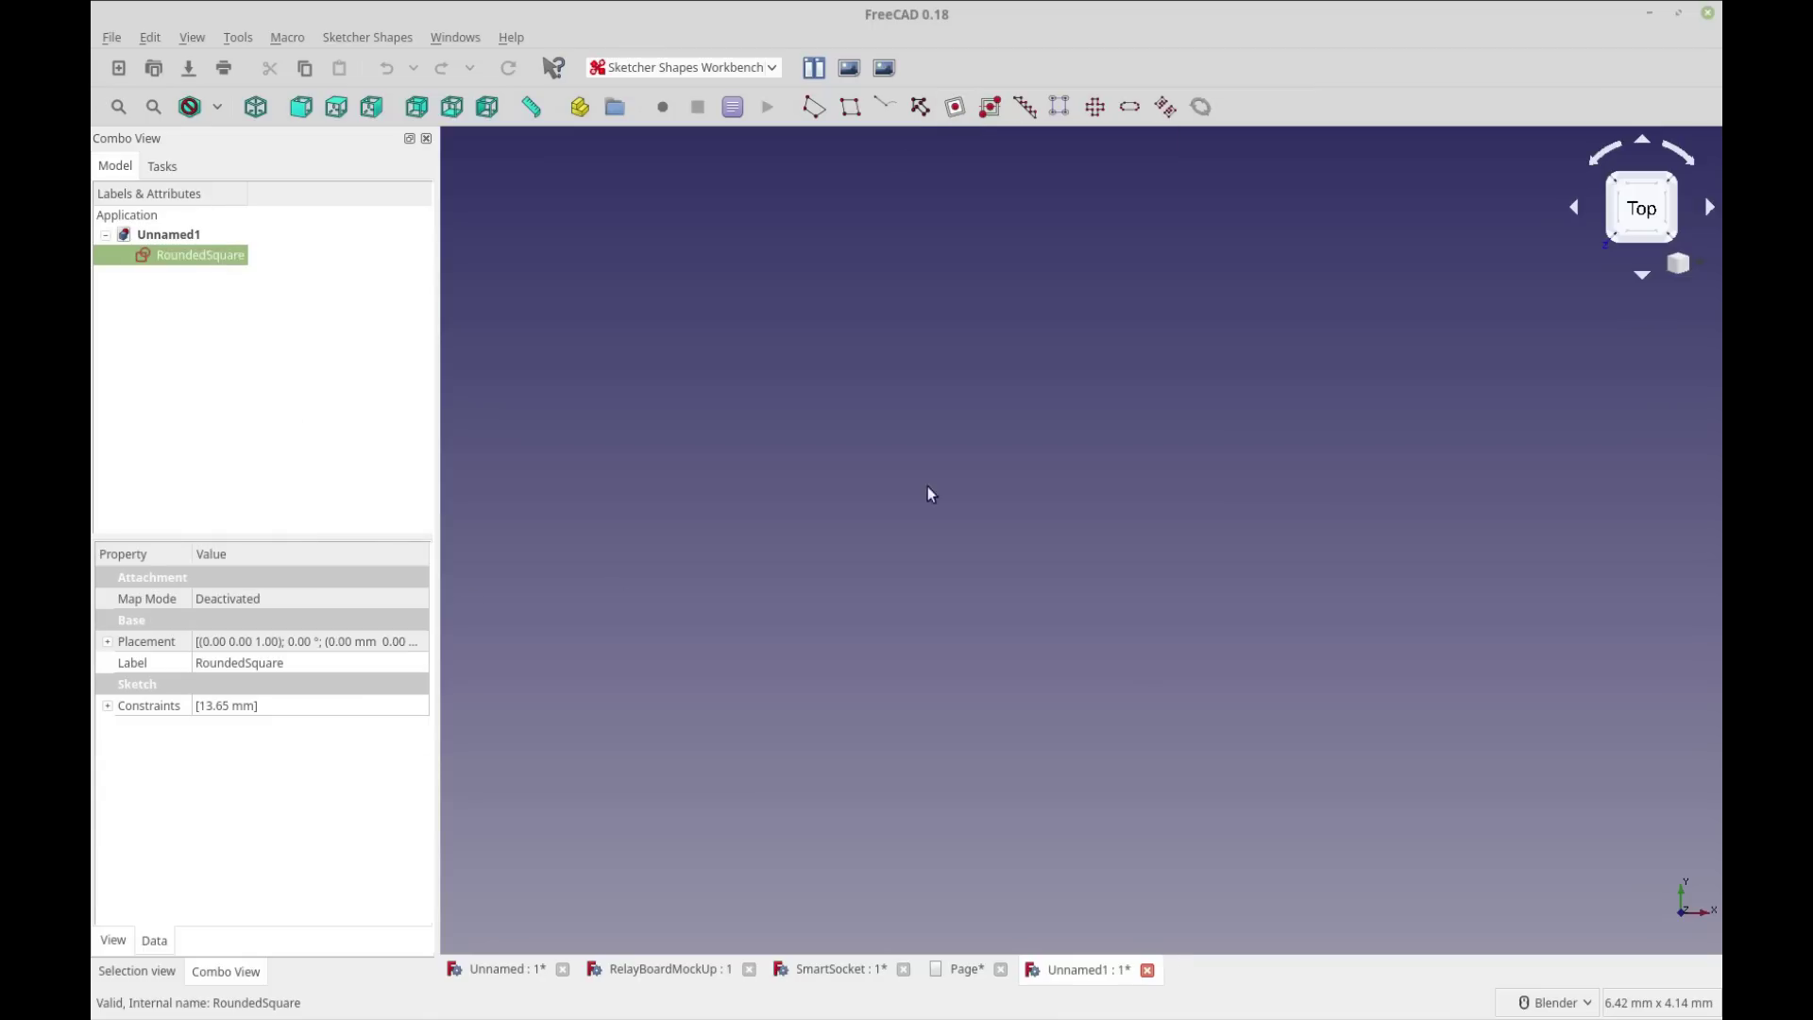
pyautogui.click(148, 111)
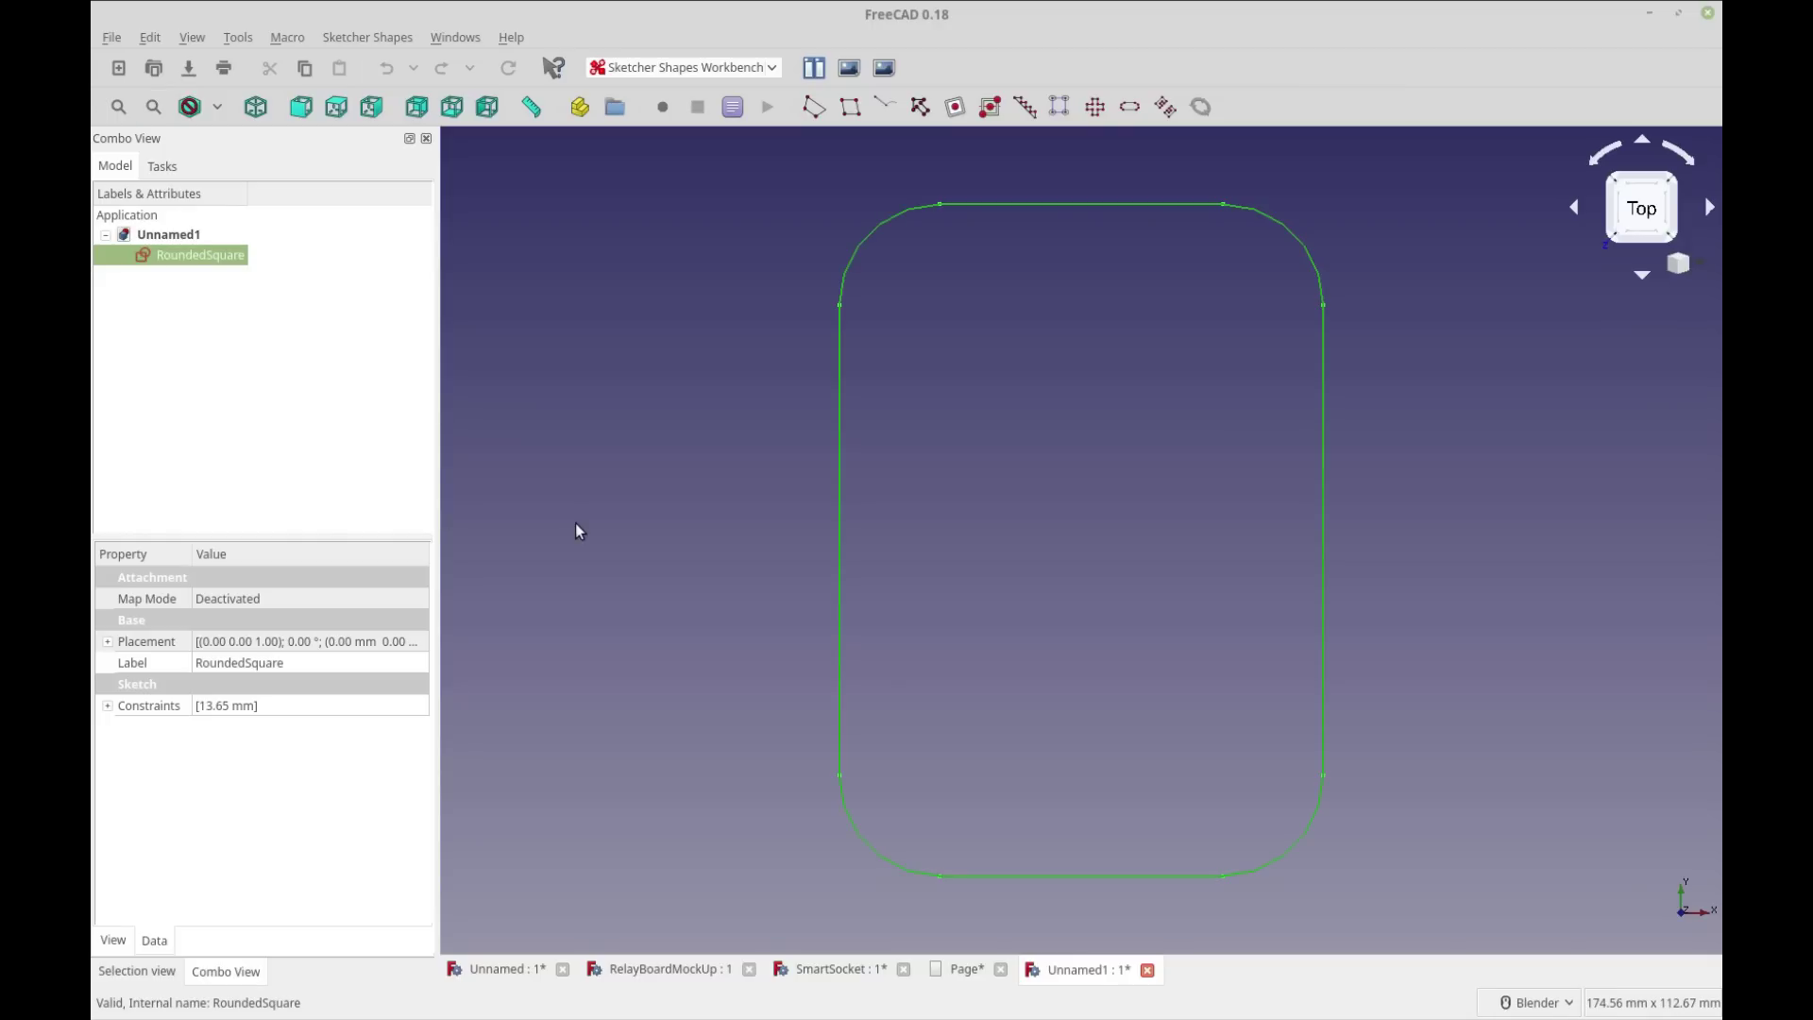
pyautogui.click(703, 481)
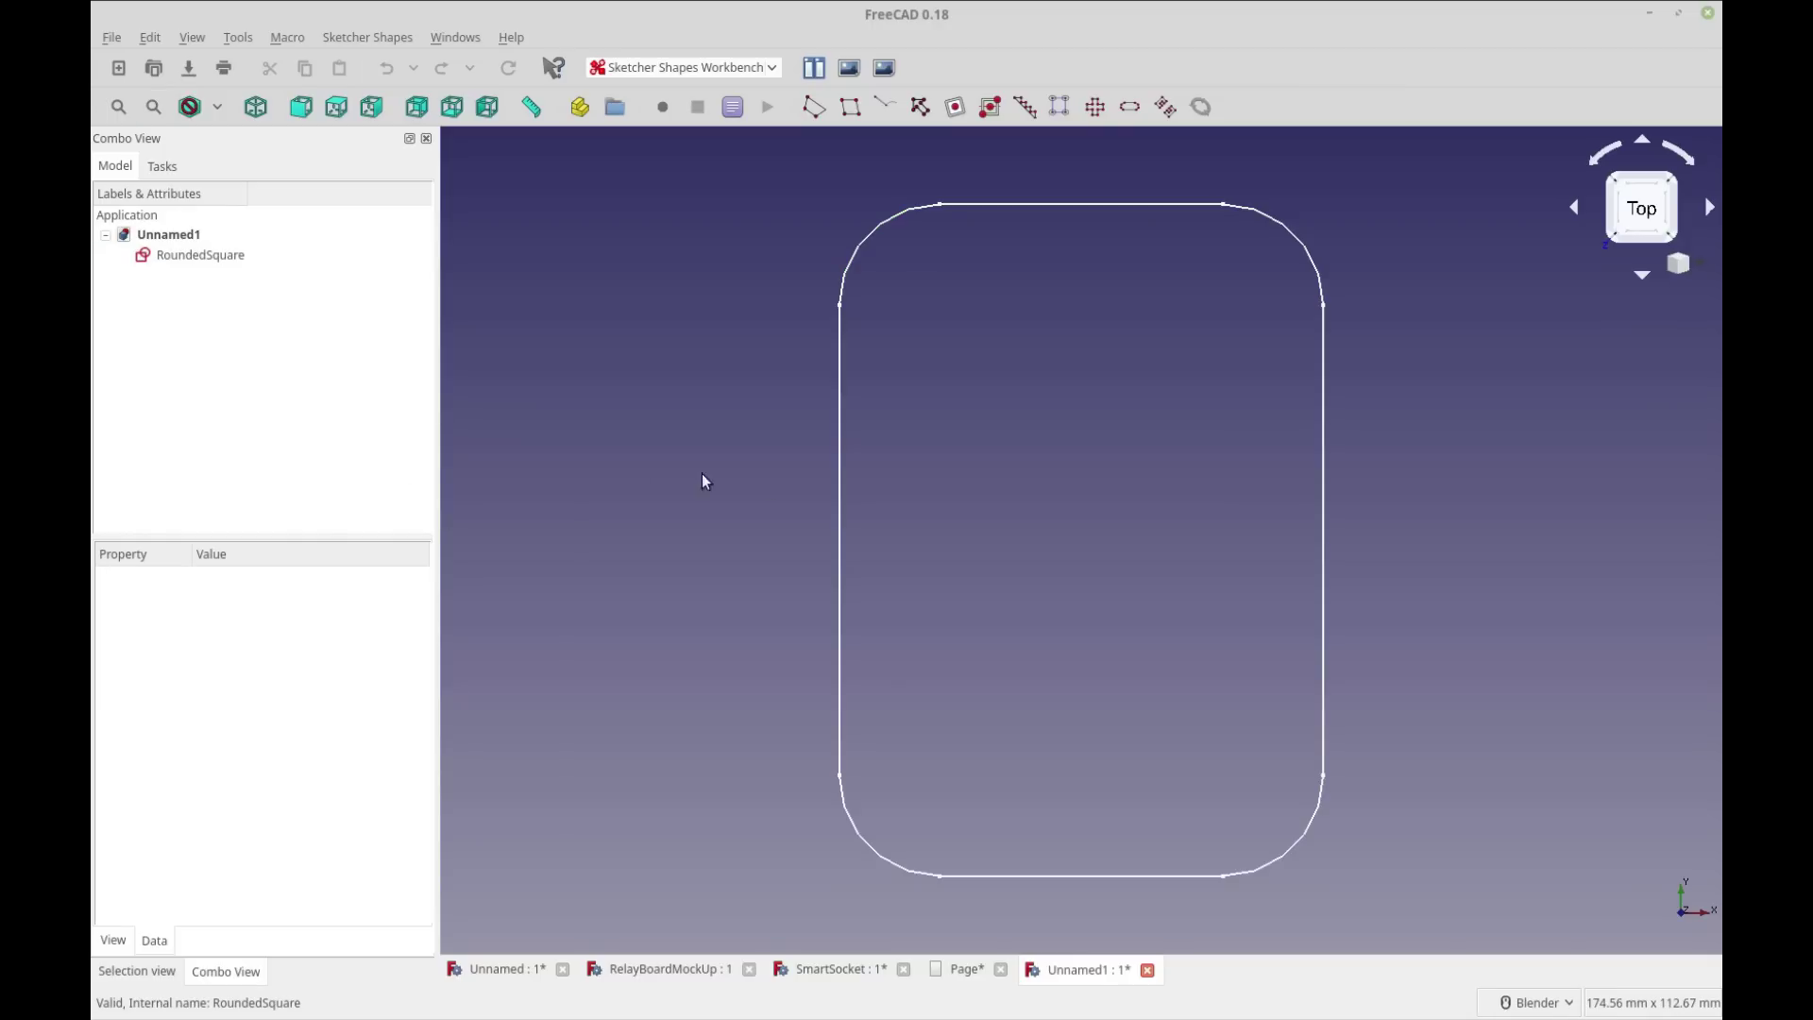
pyautogui.click(236, 257)
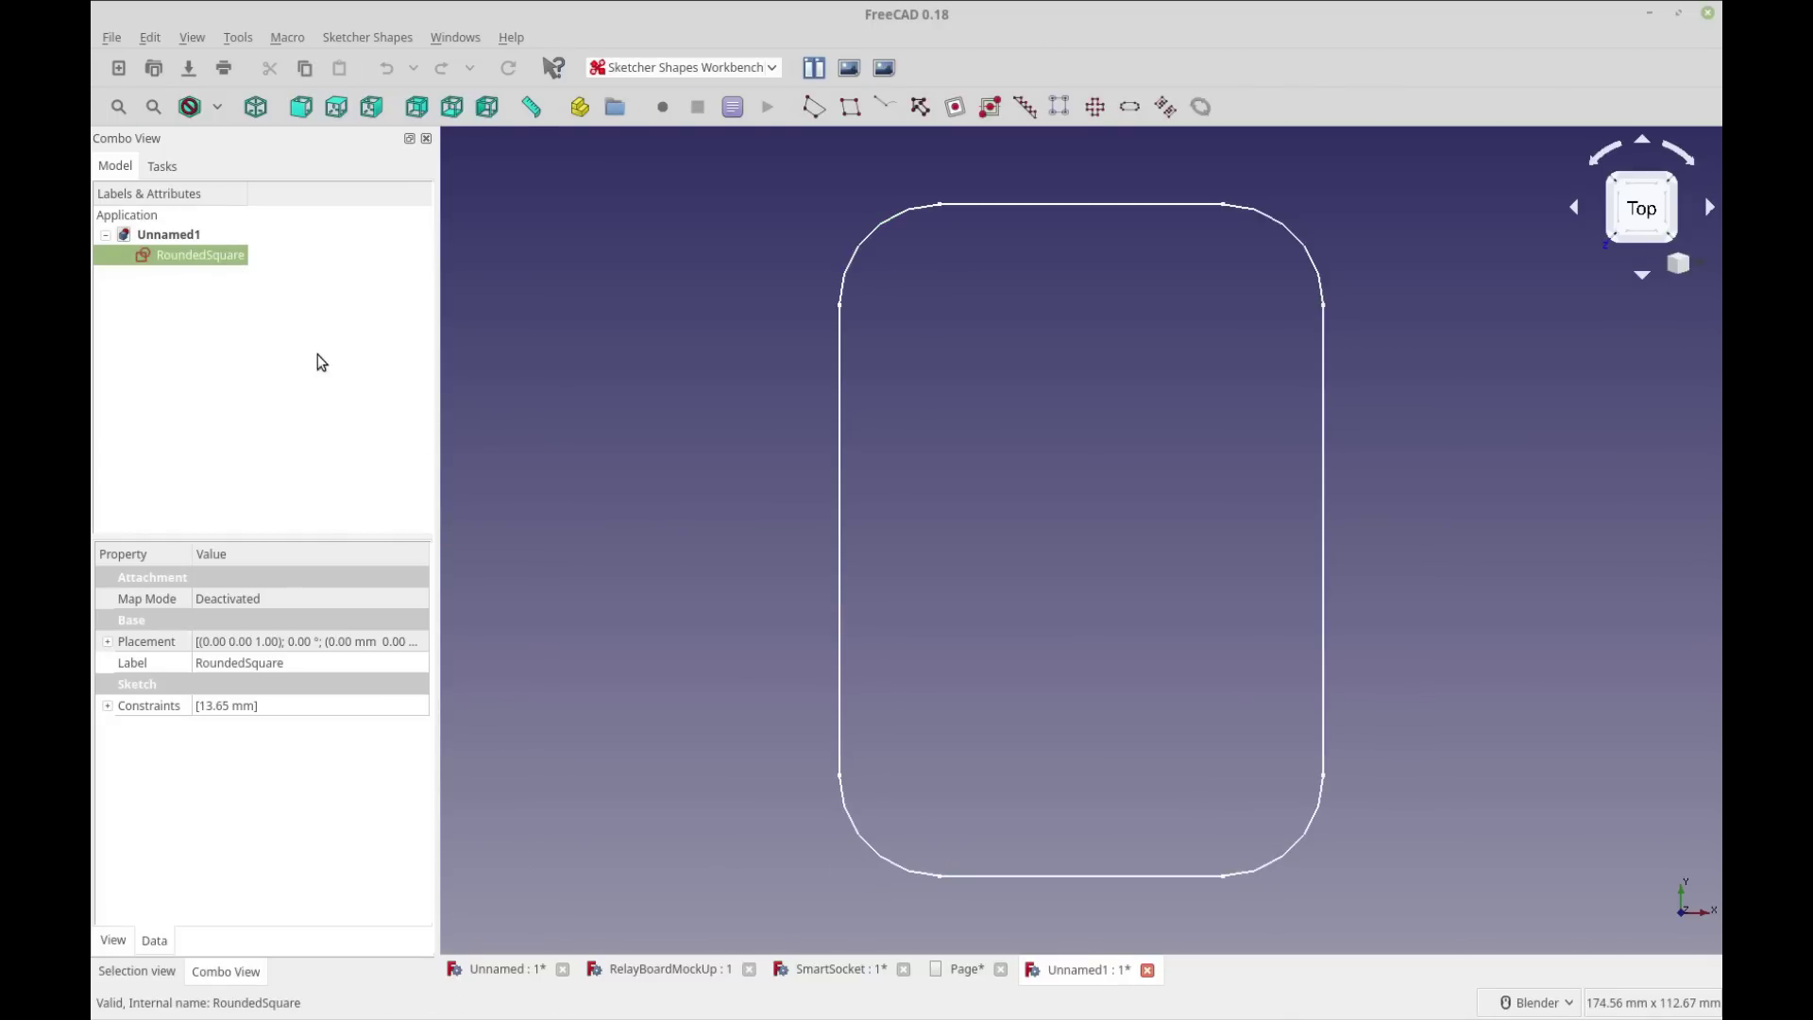
pyautogui.doubleClick(236, 256)
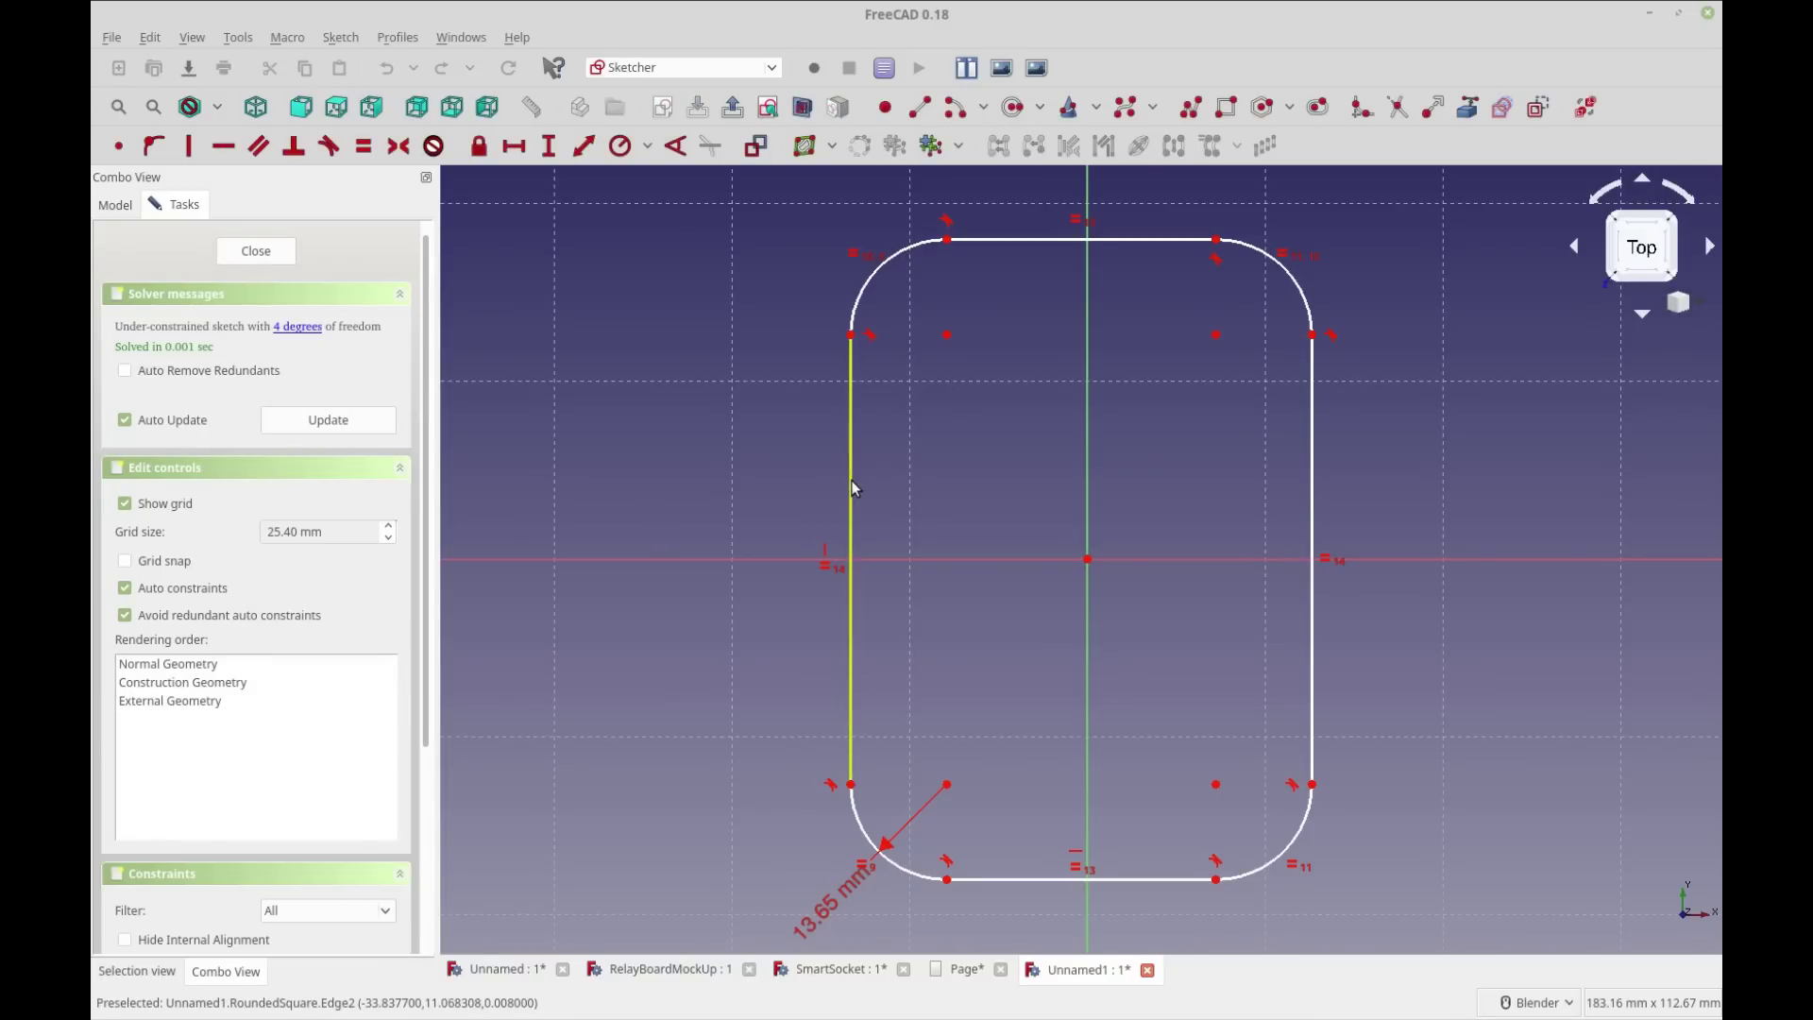
pyautogui.moveTo(852, 487); pyautogui.dragTo(850, 488)
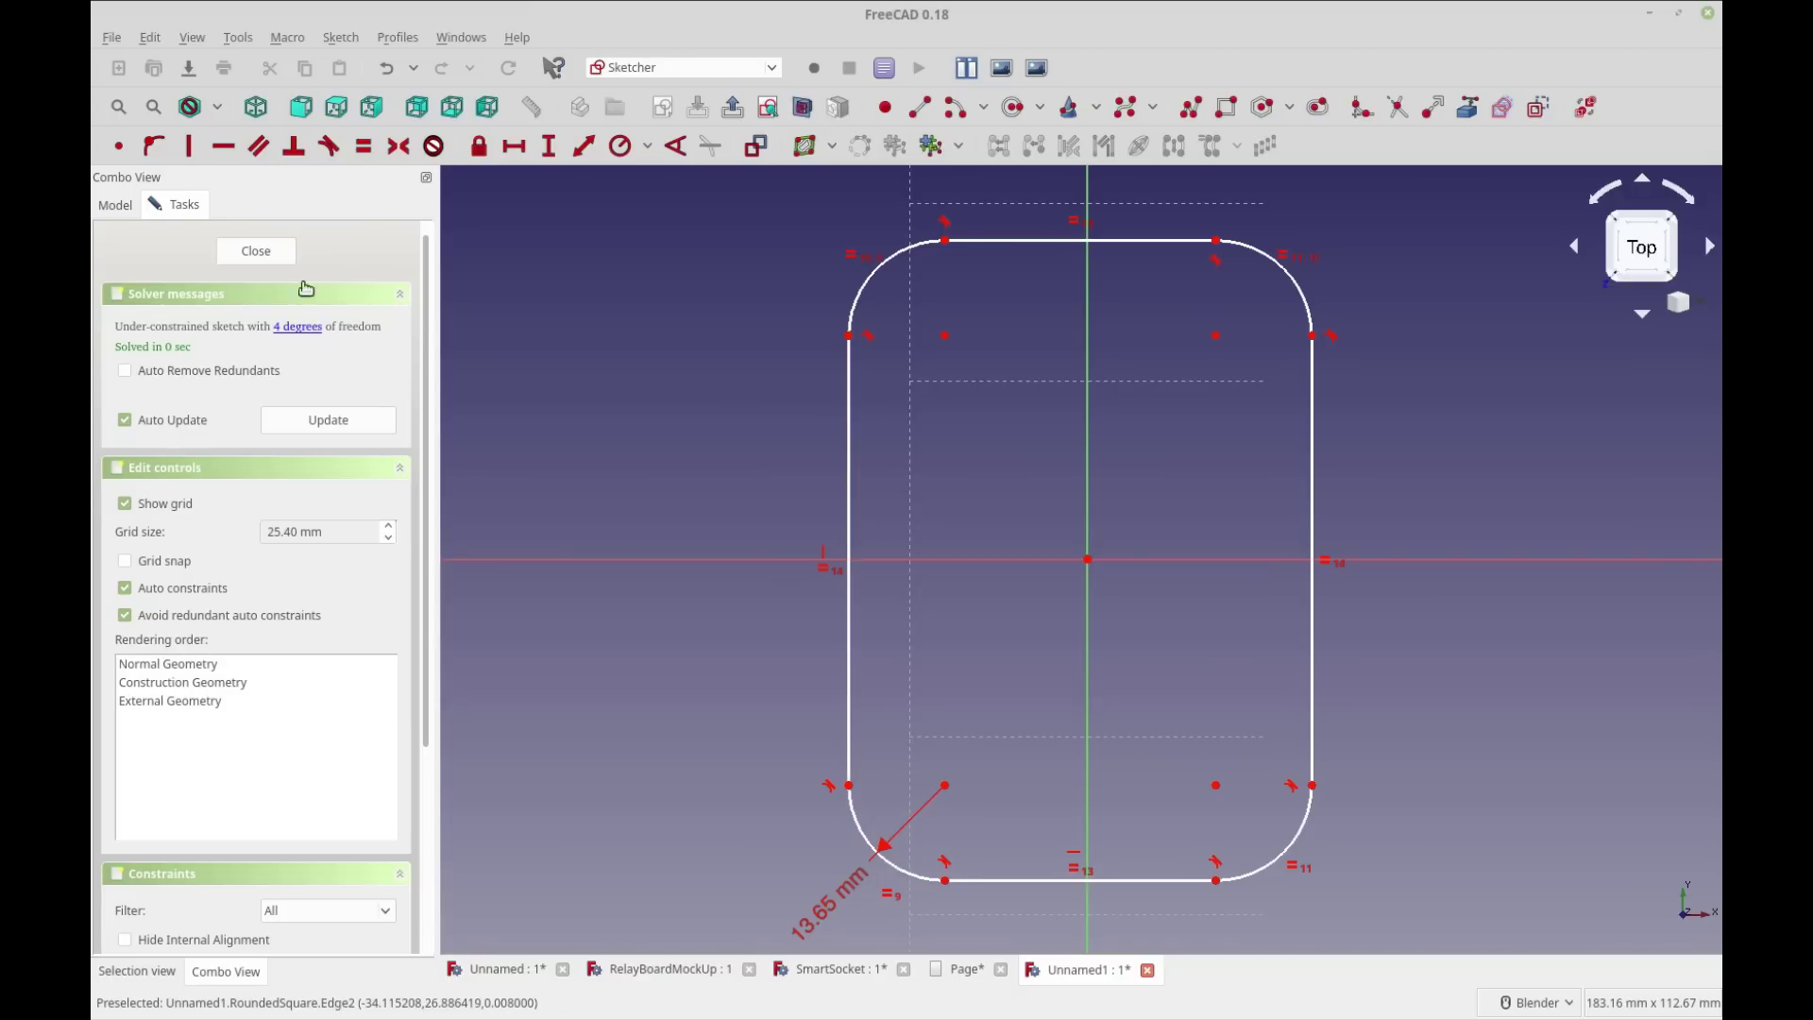
pyautogui.click(276, 252)
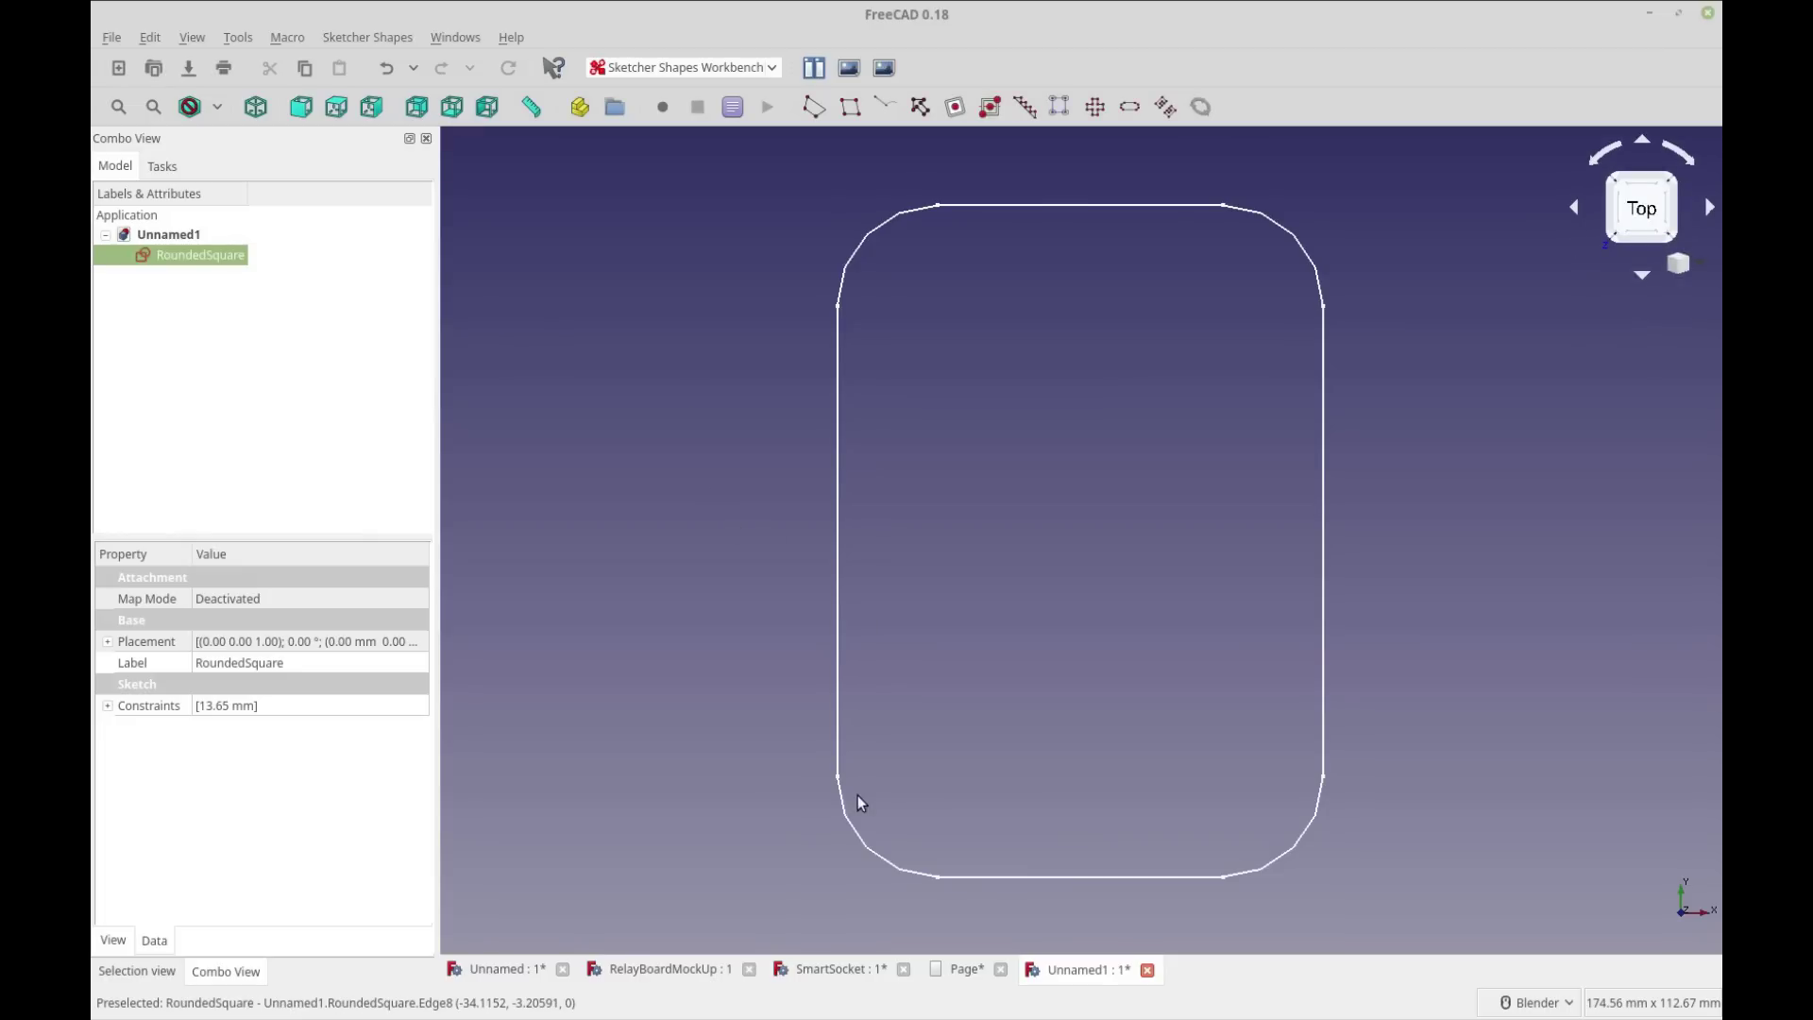
# Step: Select the RoundedSquare sketch and switch to the Part Design workbench
pyautogui.moveTo(859, 803); pyautogui.dragTo(797, 696, button='middle')
pyautogui.click(392, 467)
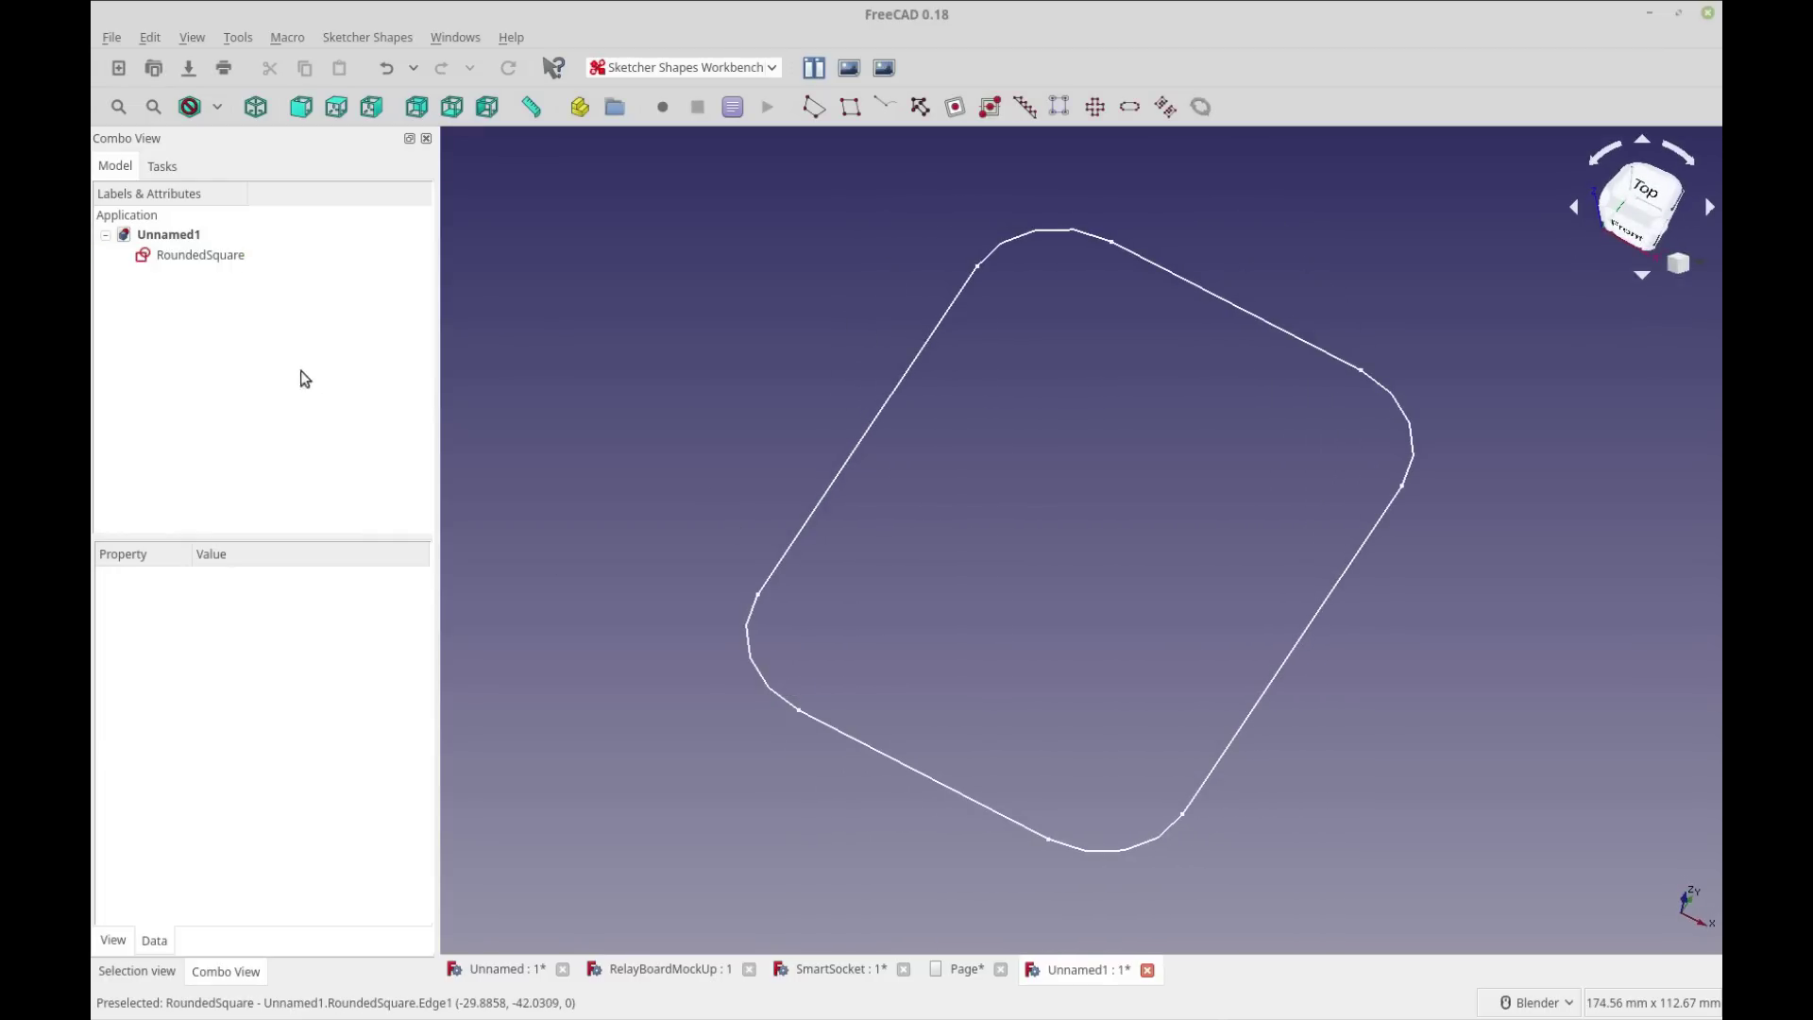
pyautogui.click(231, 255)
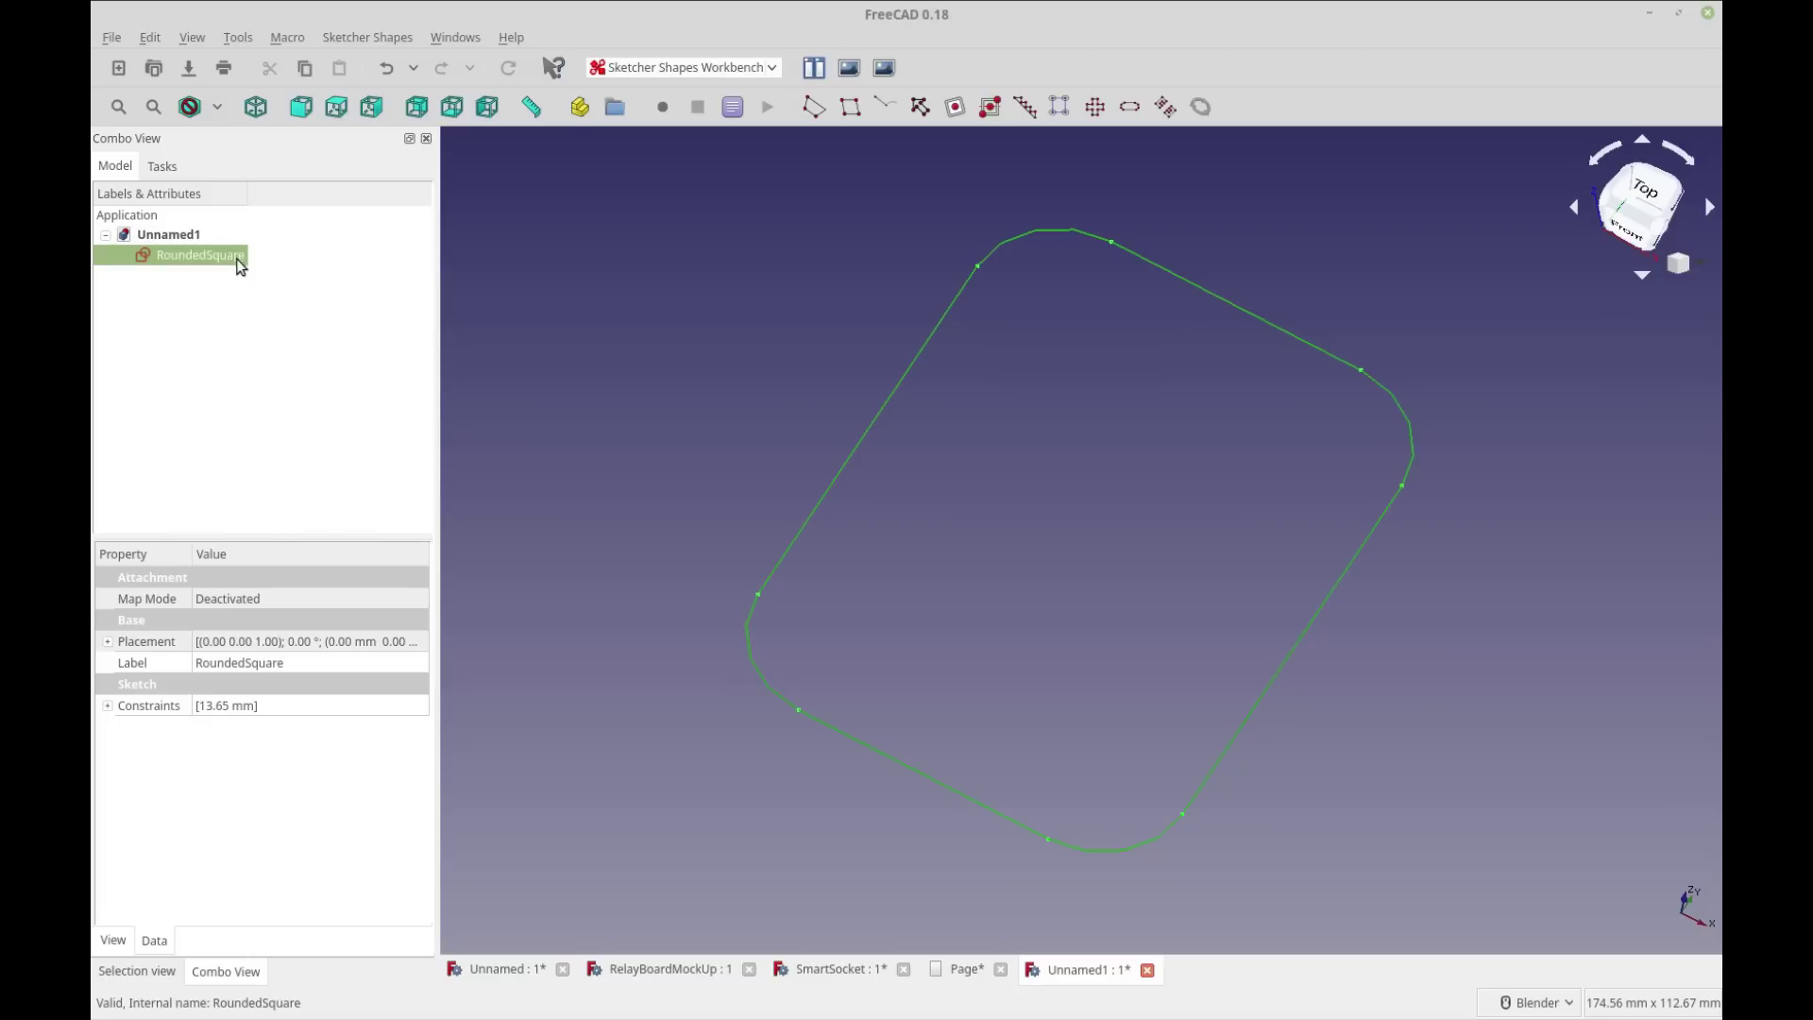
pyautogui.click(773, 67)
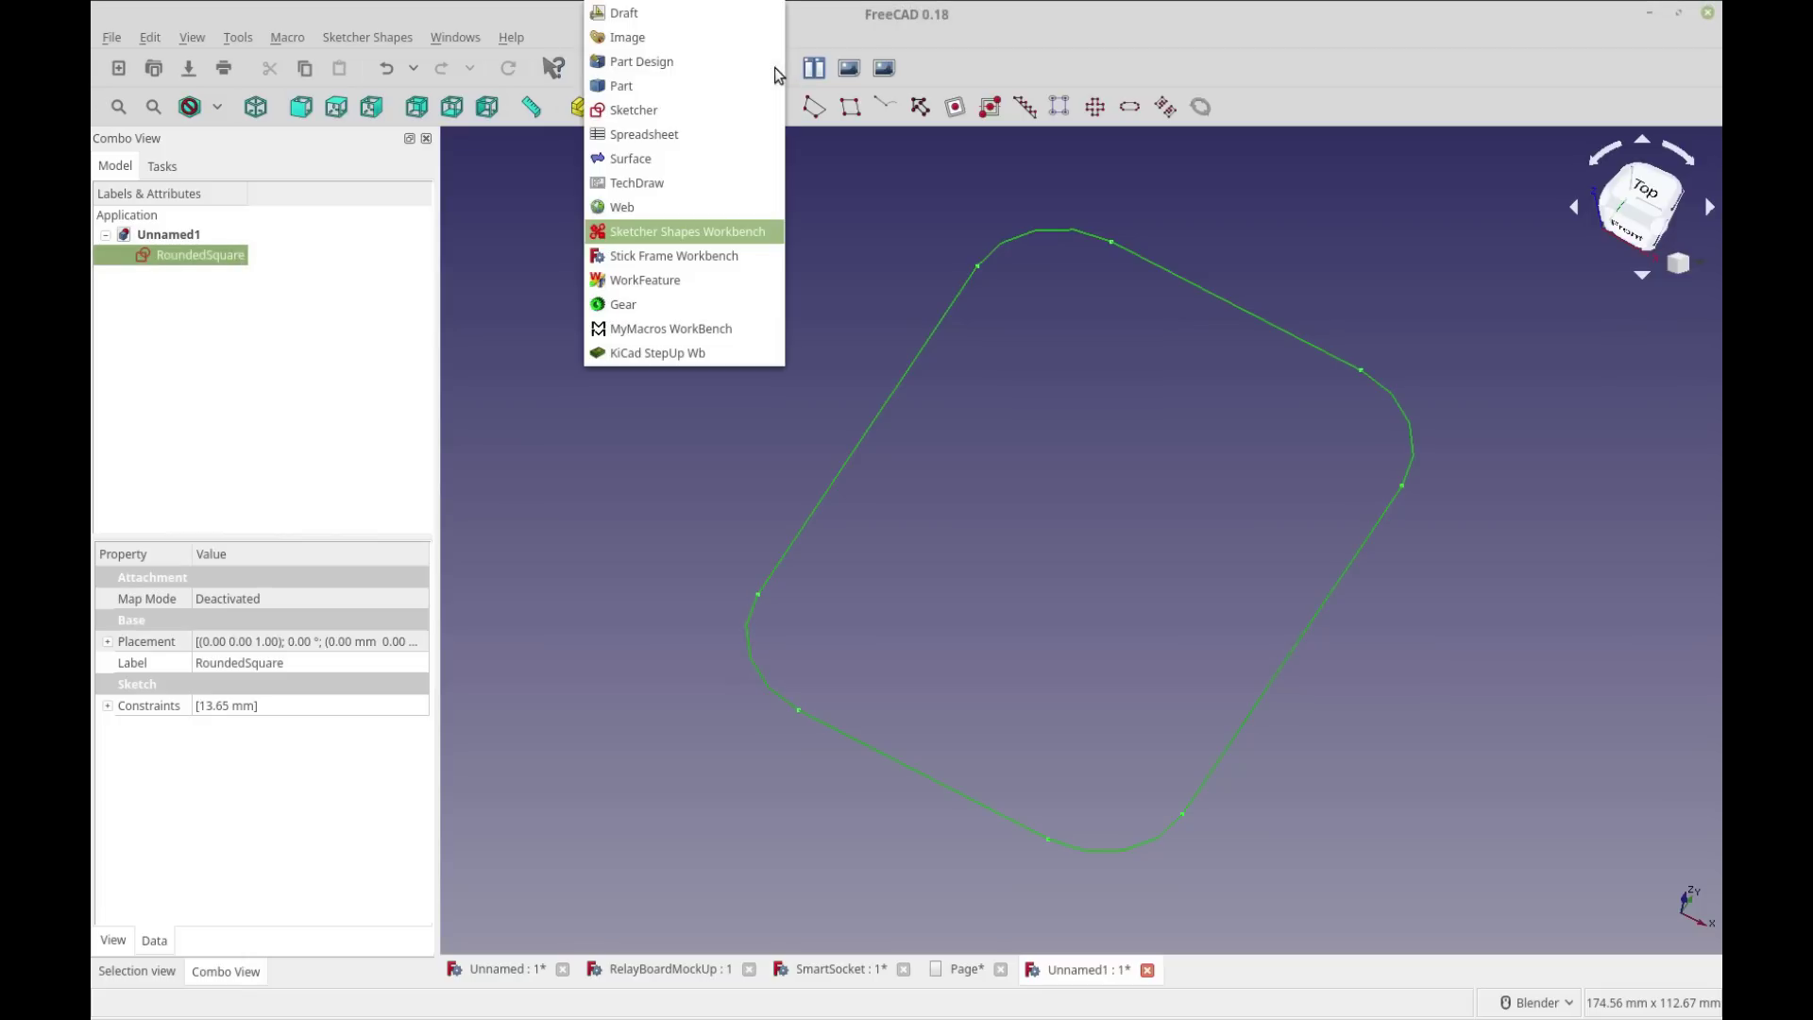
pyautogui.click(711, 71)
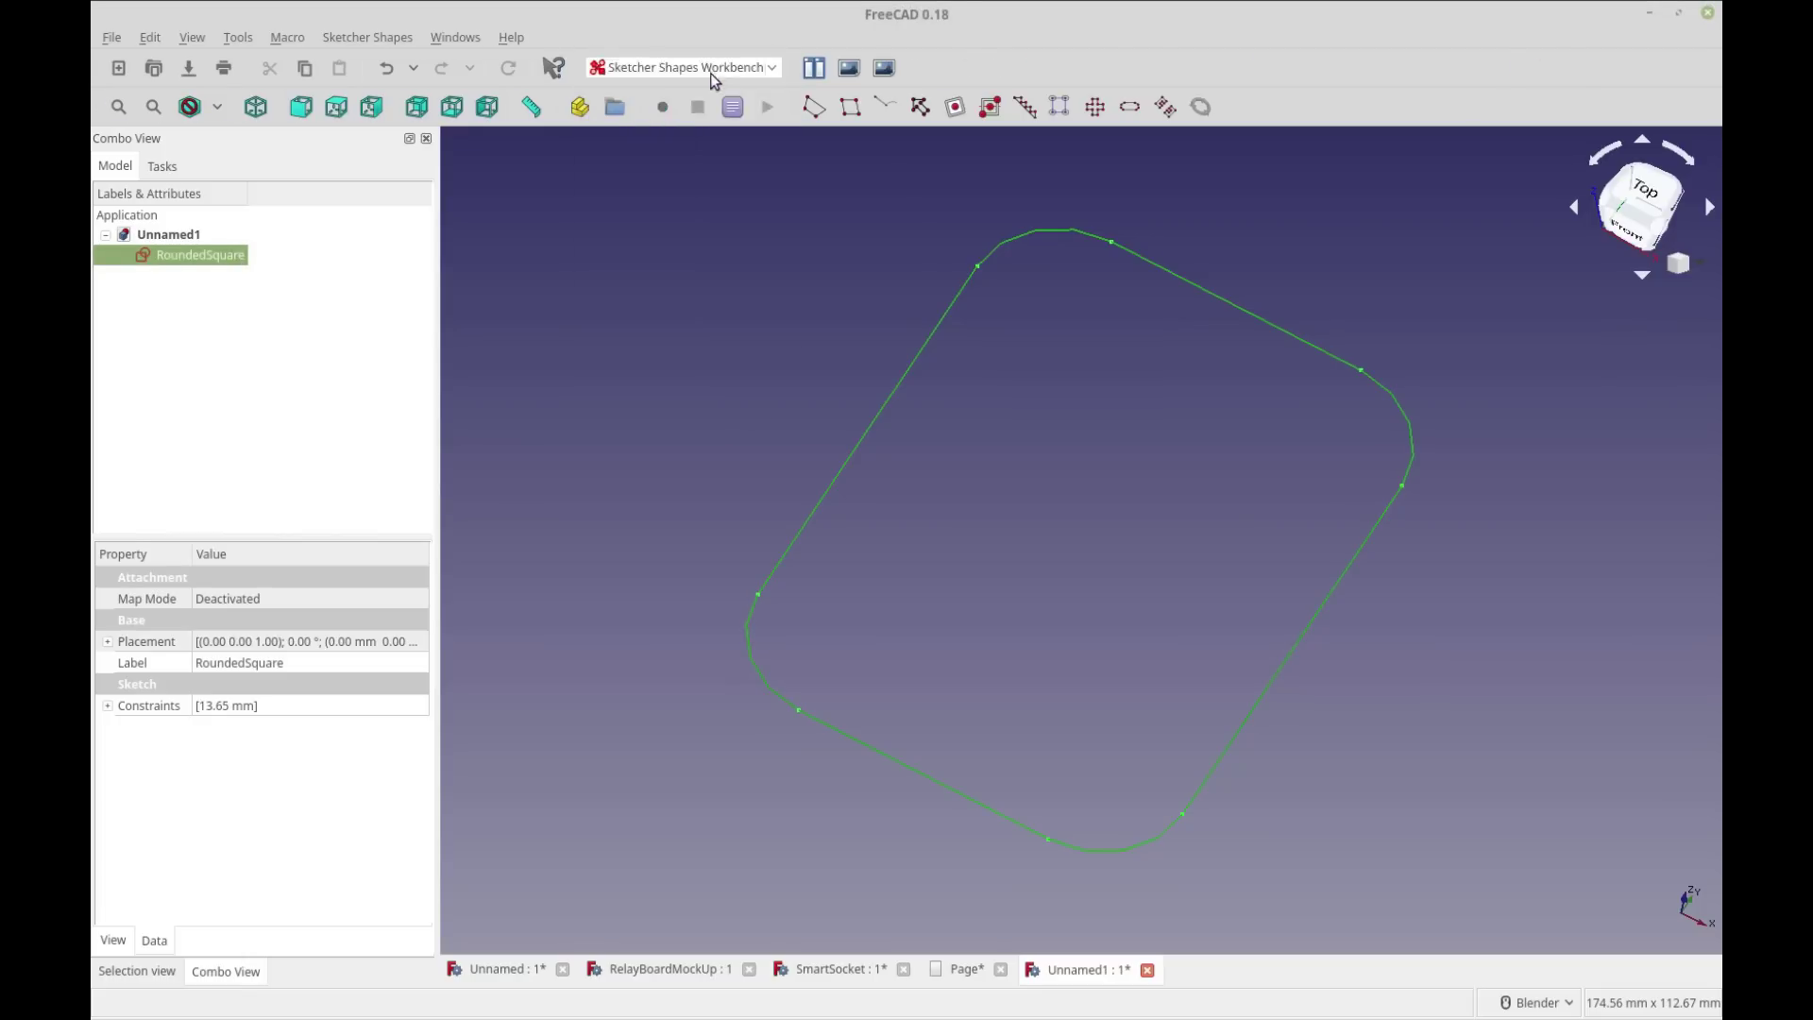
# Step: Create a Body on the XY_Plane containing the RoundedSquare sketch
pyautogui.click(113, 170)
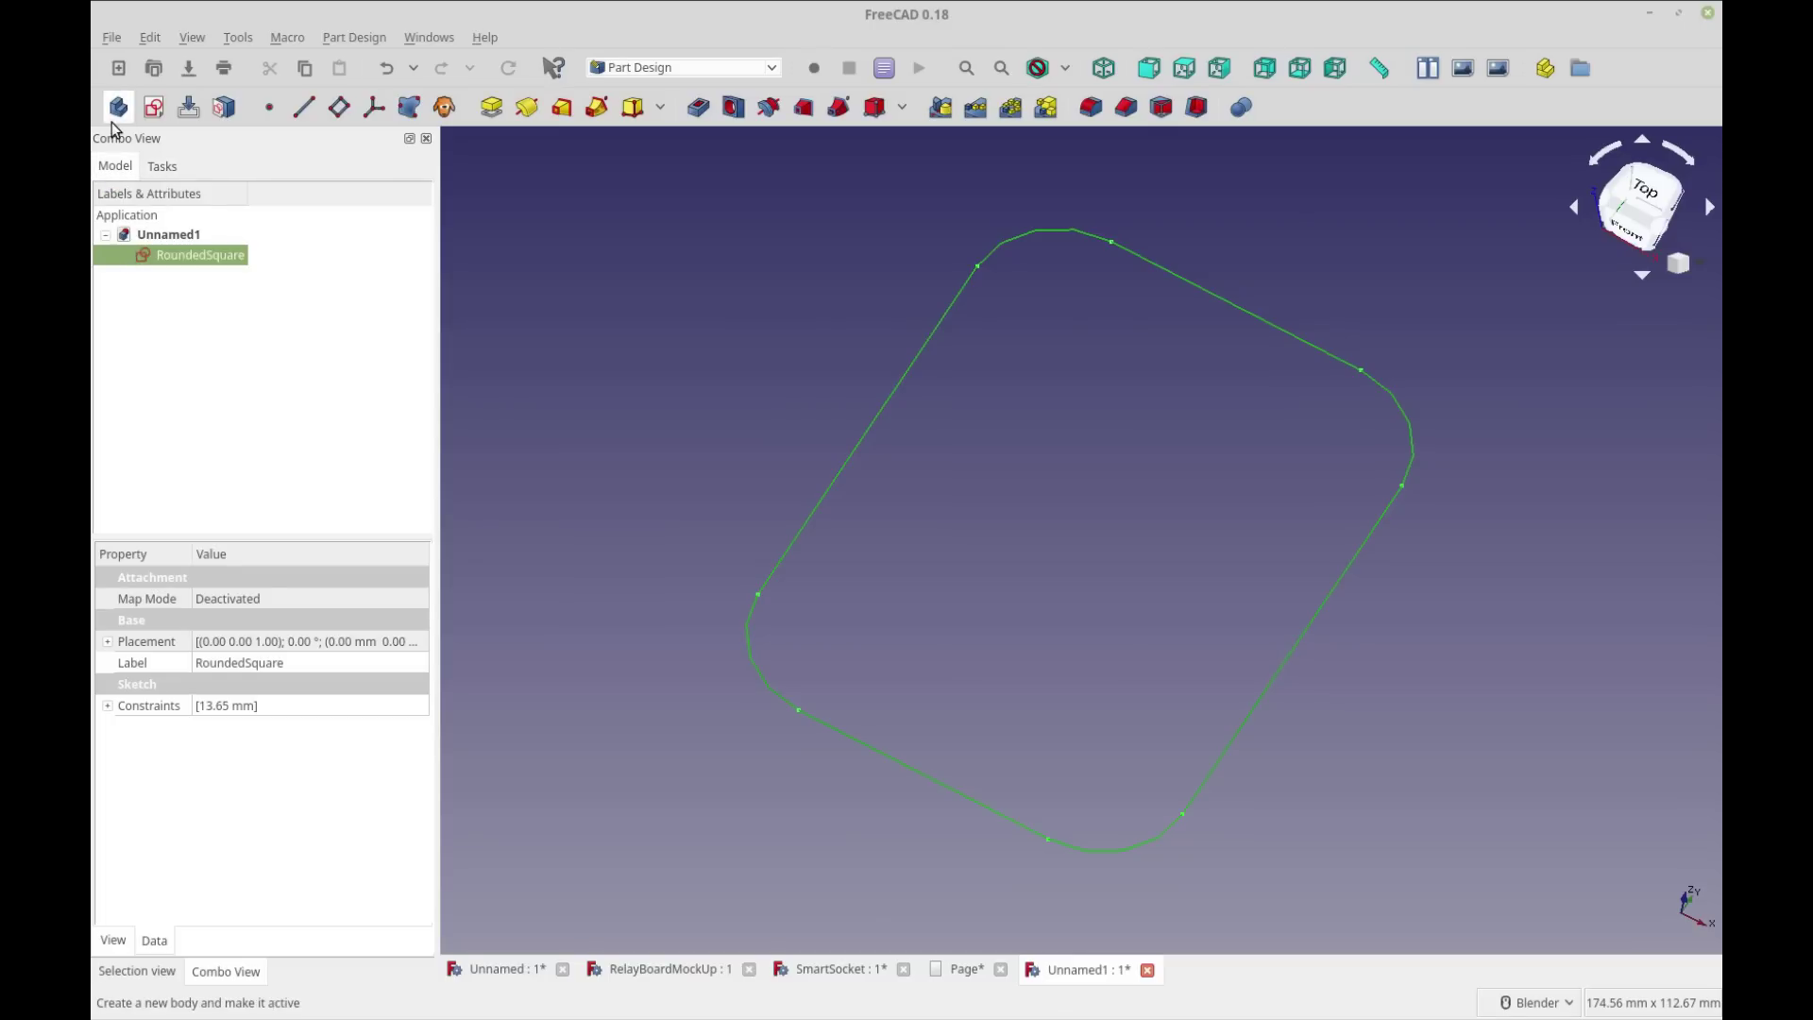
pyautogui.click(153, 106)
pyautogui.click(212, 290)
pyautogui.click(306, 212)
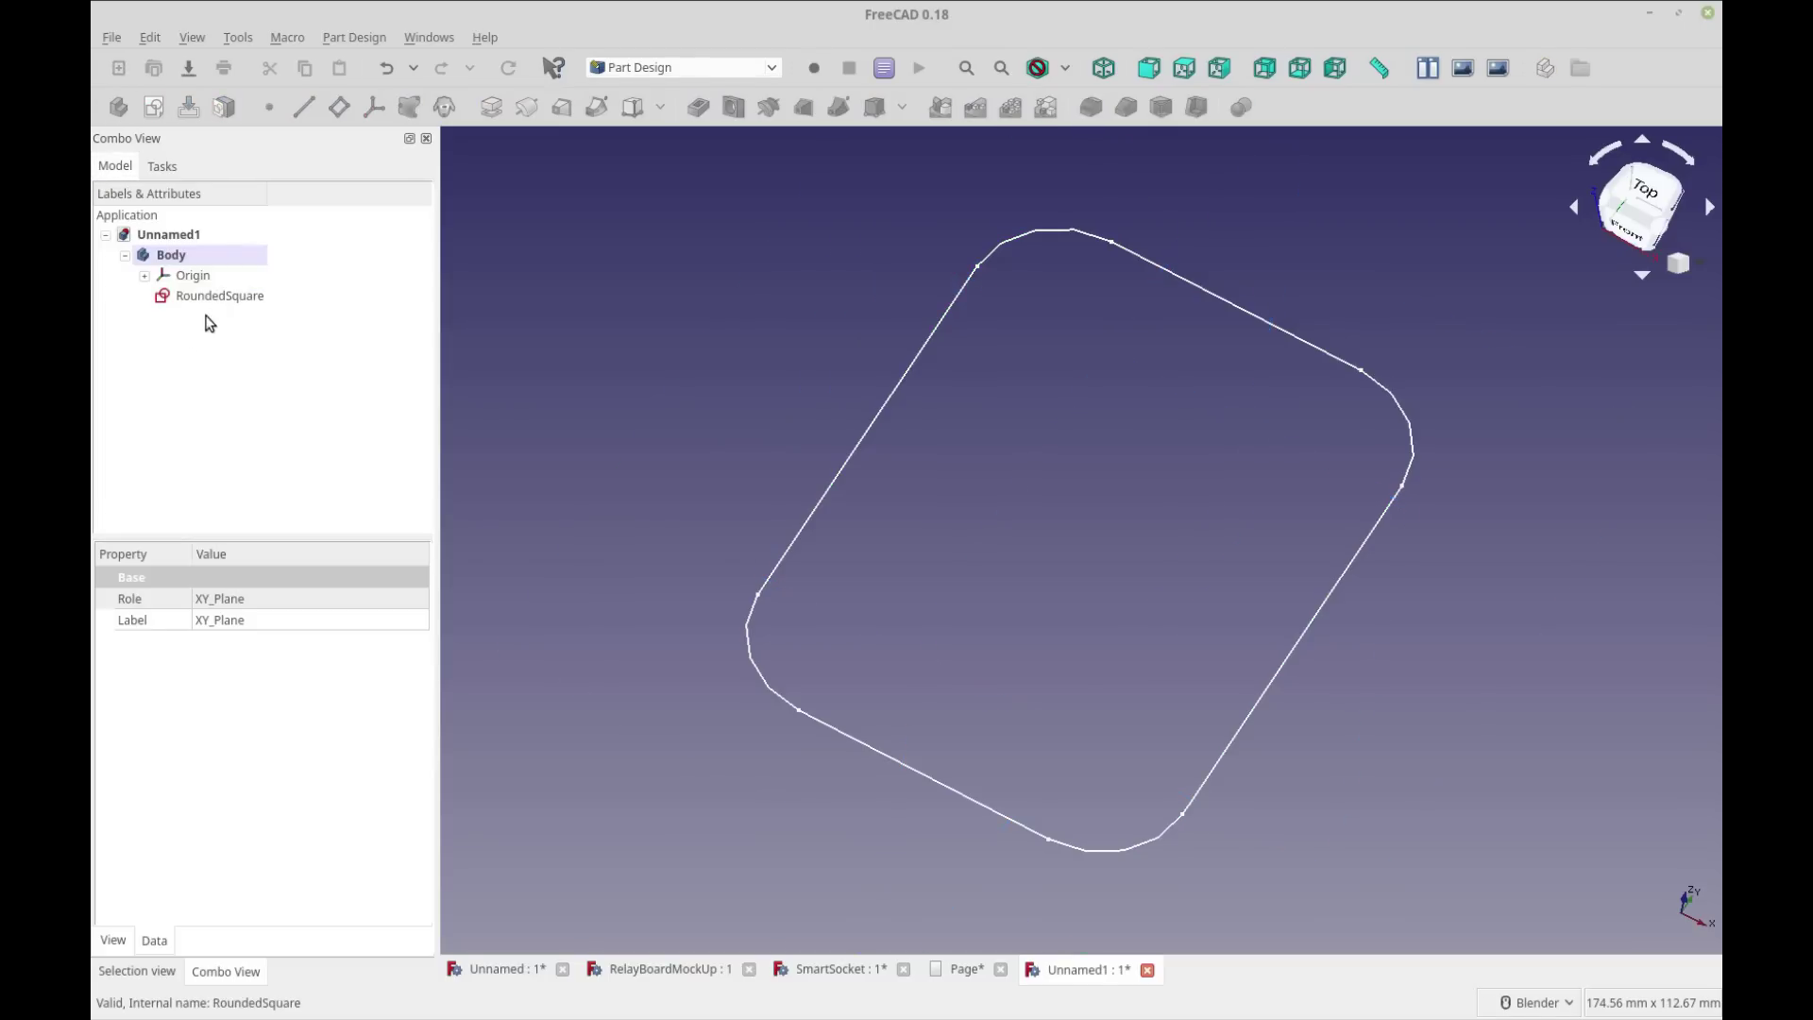
pyautogui.rightClick(200, 297)
pyautogui.click(194, 309)
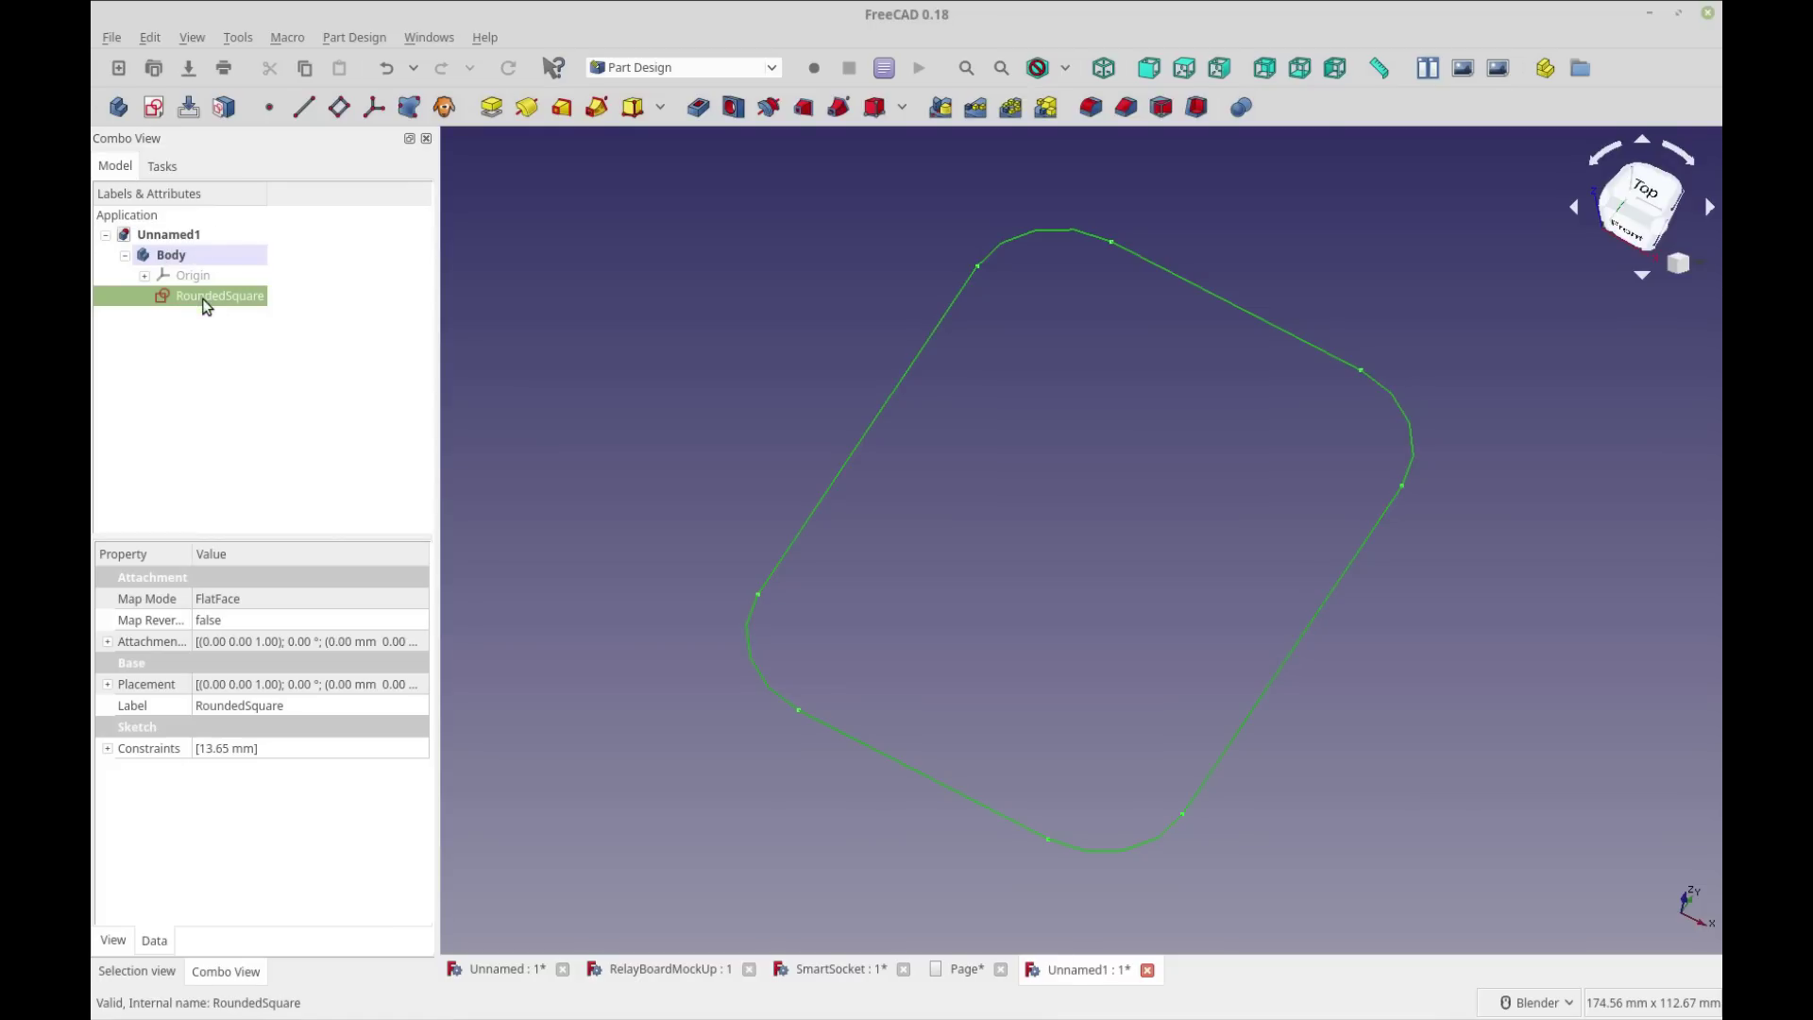
# Step: Pad the rounded square sketch to a length of 20 mm
pyautogui.click(491, 107)
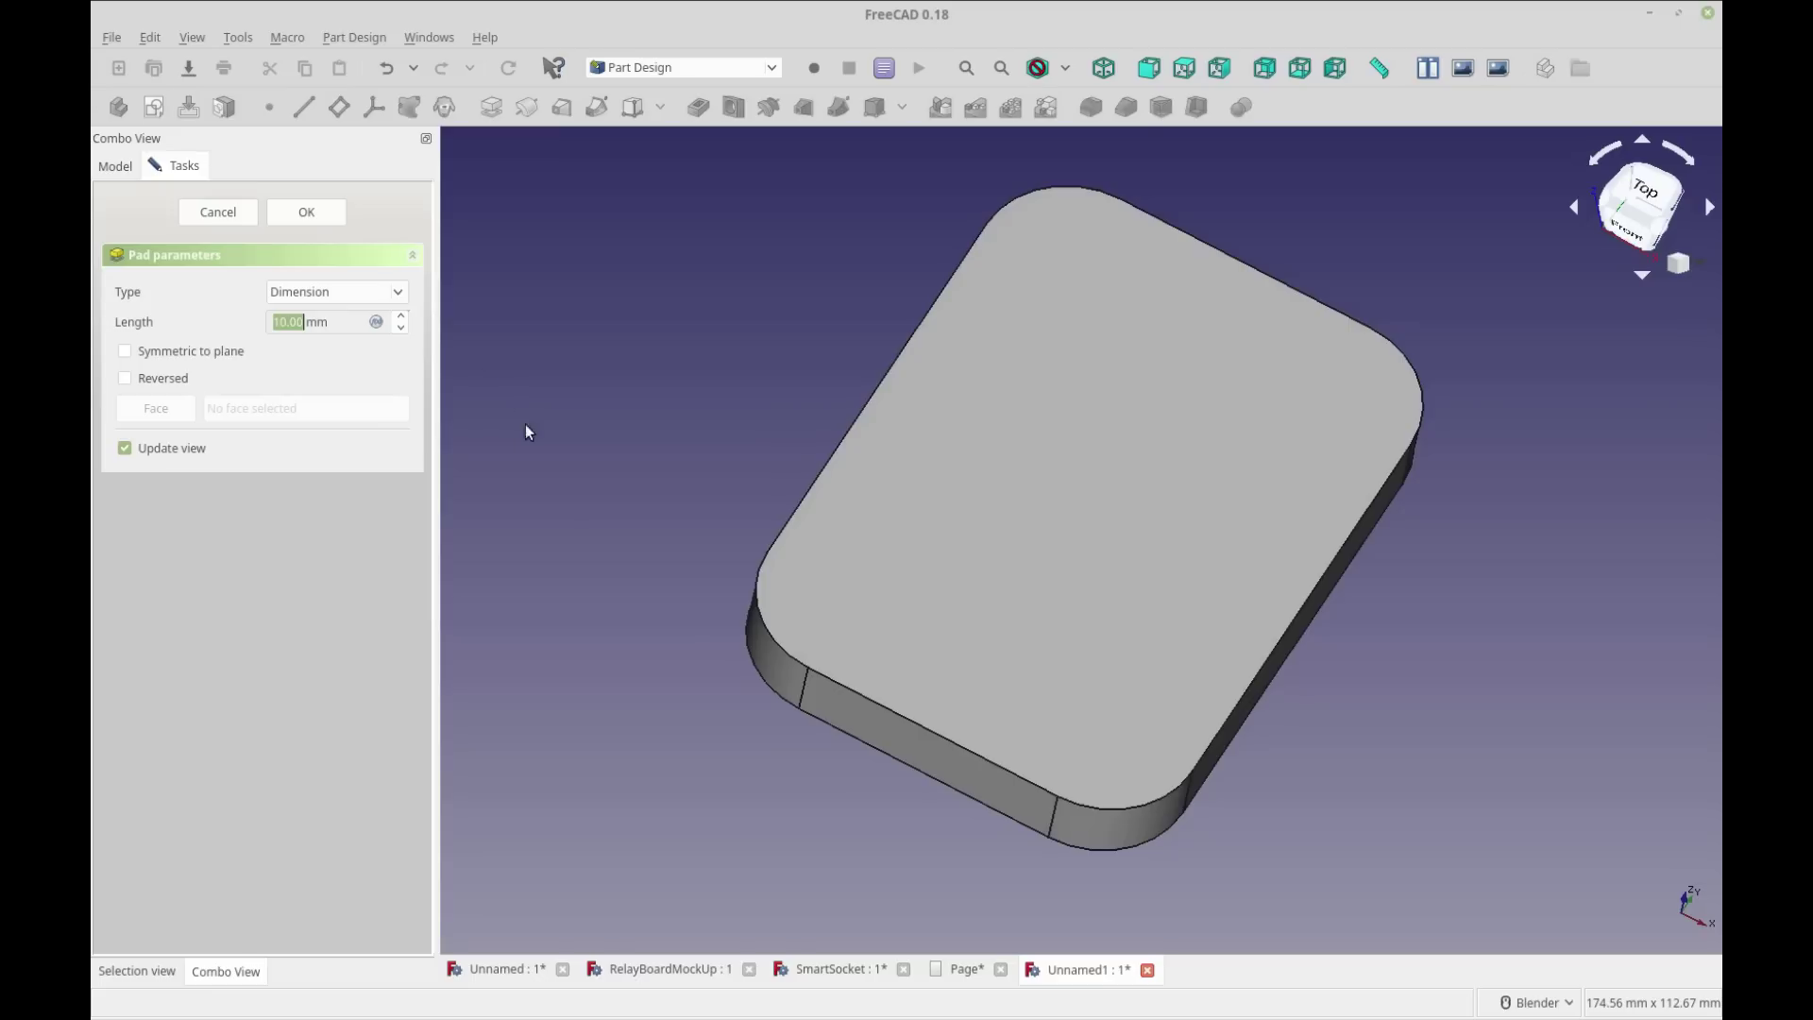
pyautogui.moveTo(1214, 721); pyautogui.dragTo(1209, 699, button='middle')
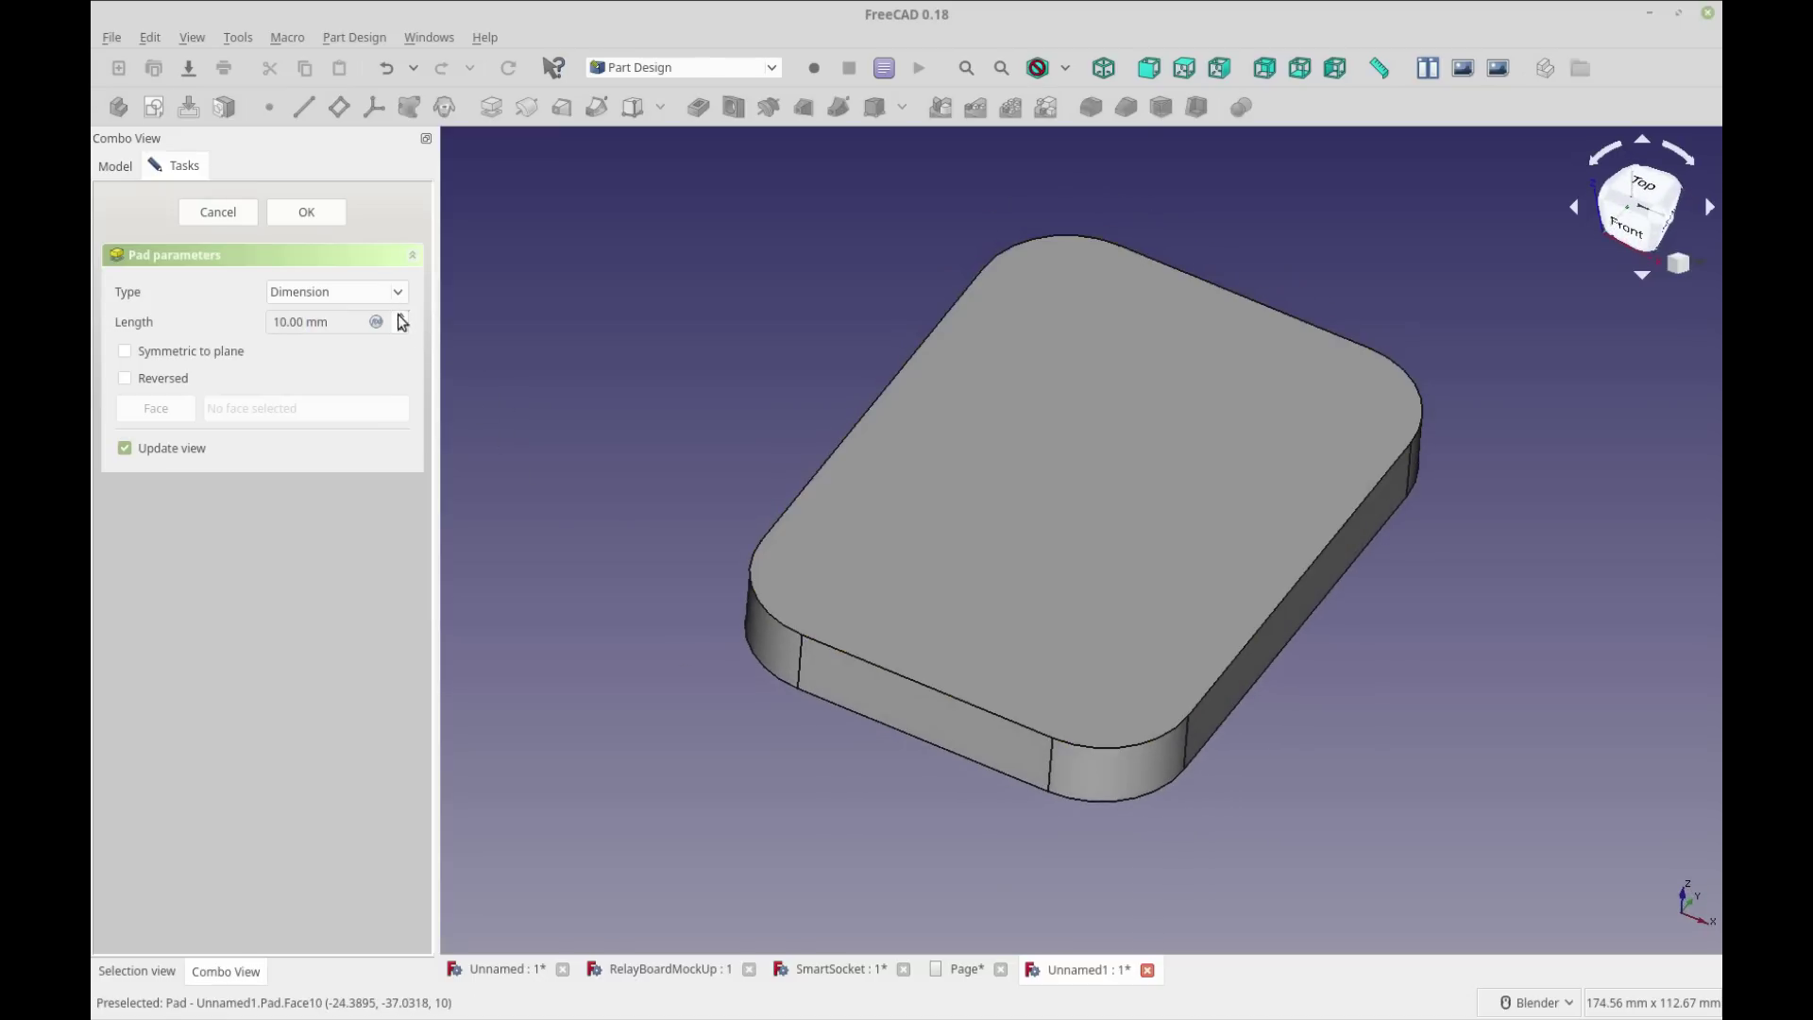
pyautogui.scroll(10, 401, 321)
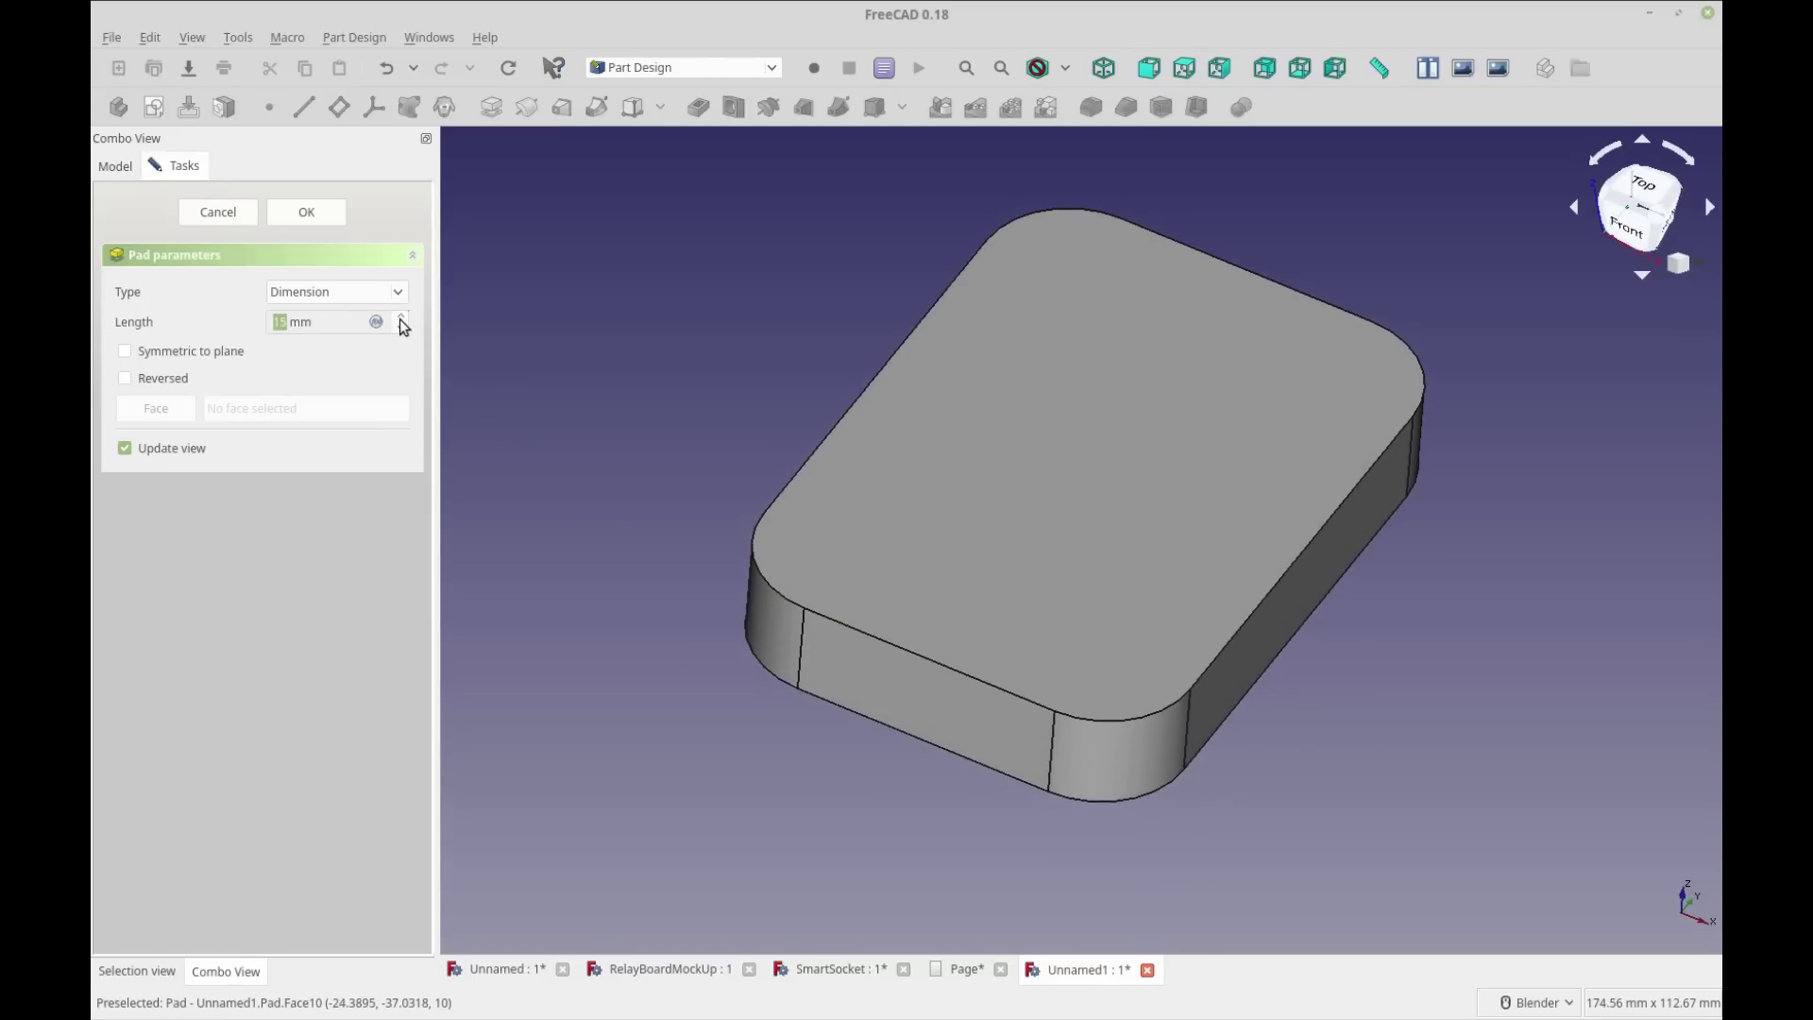
pyautogui.click(331, 216)
# Step: Hollow the pad with a 1 mm Thickness, removing its top face
pyautogui.click(959, 433)
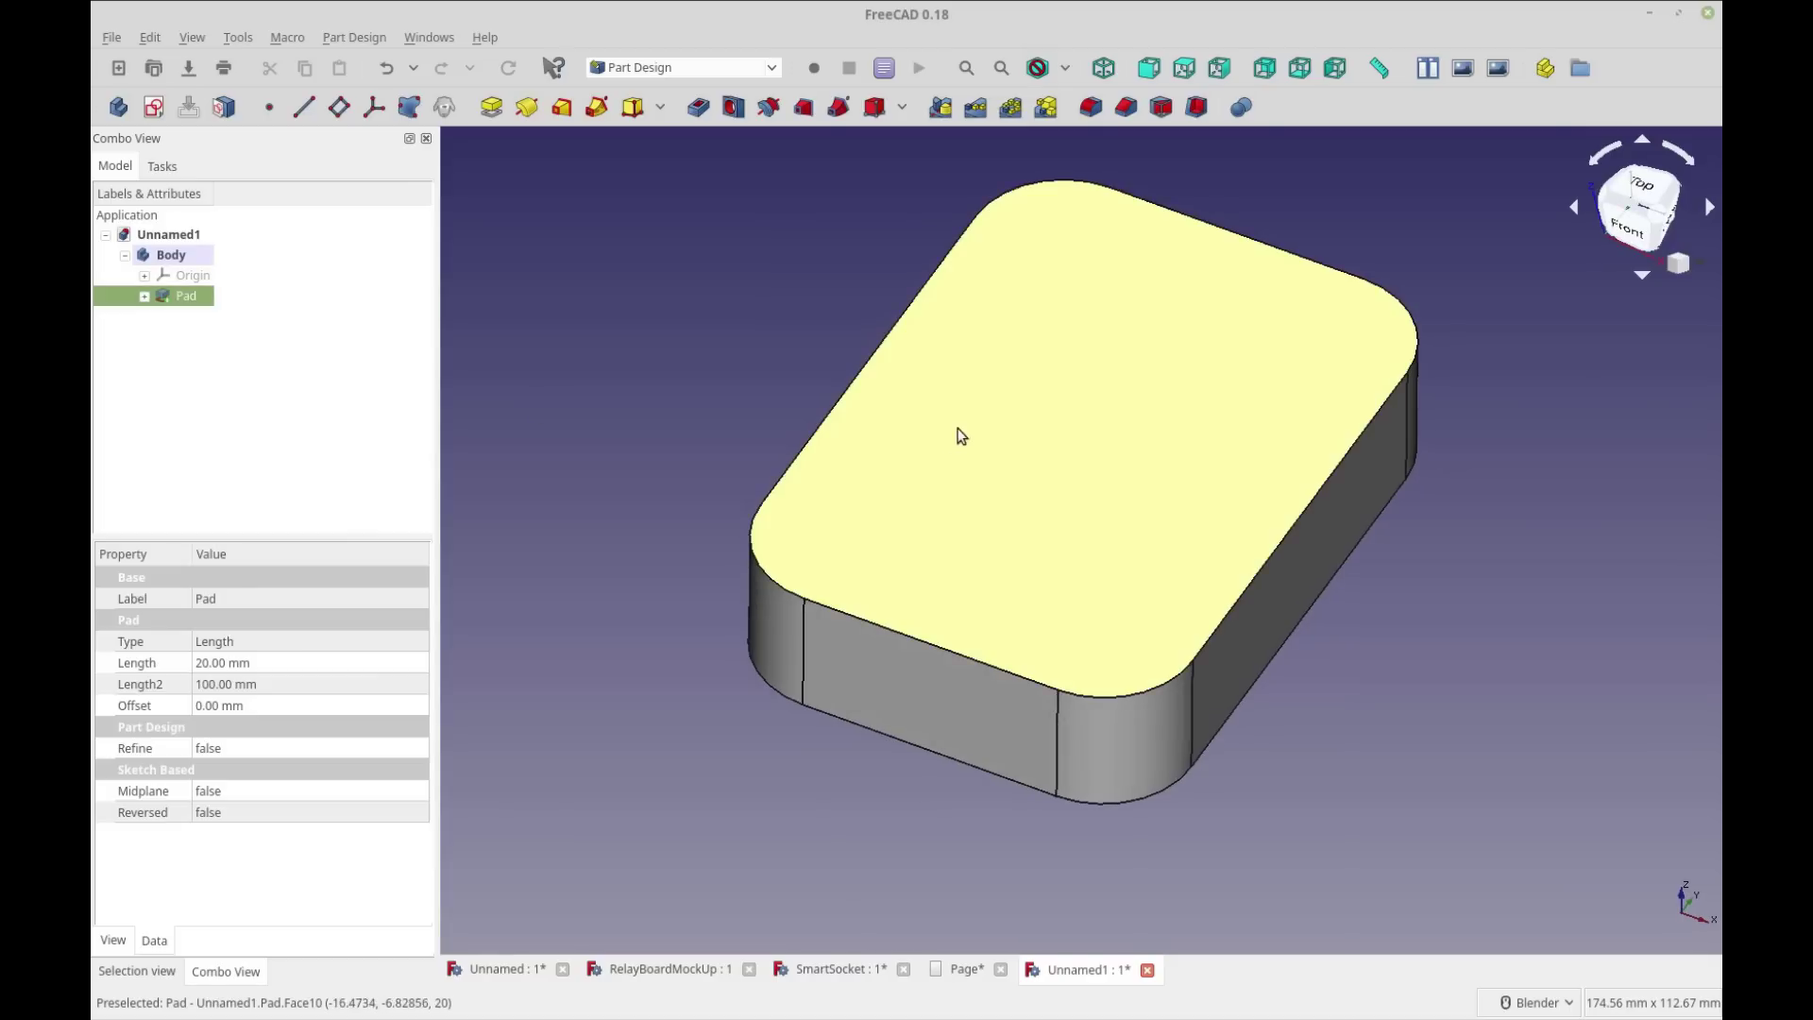
pyautogui.click(1197, 107)
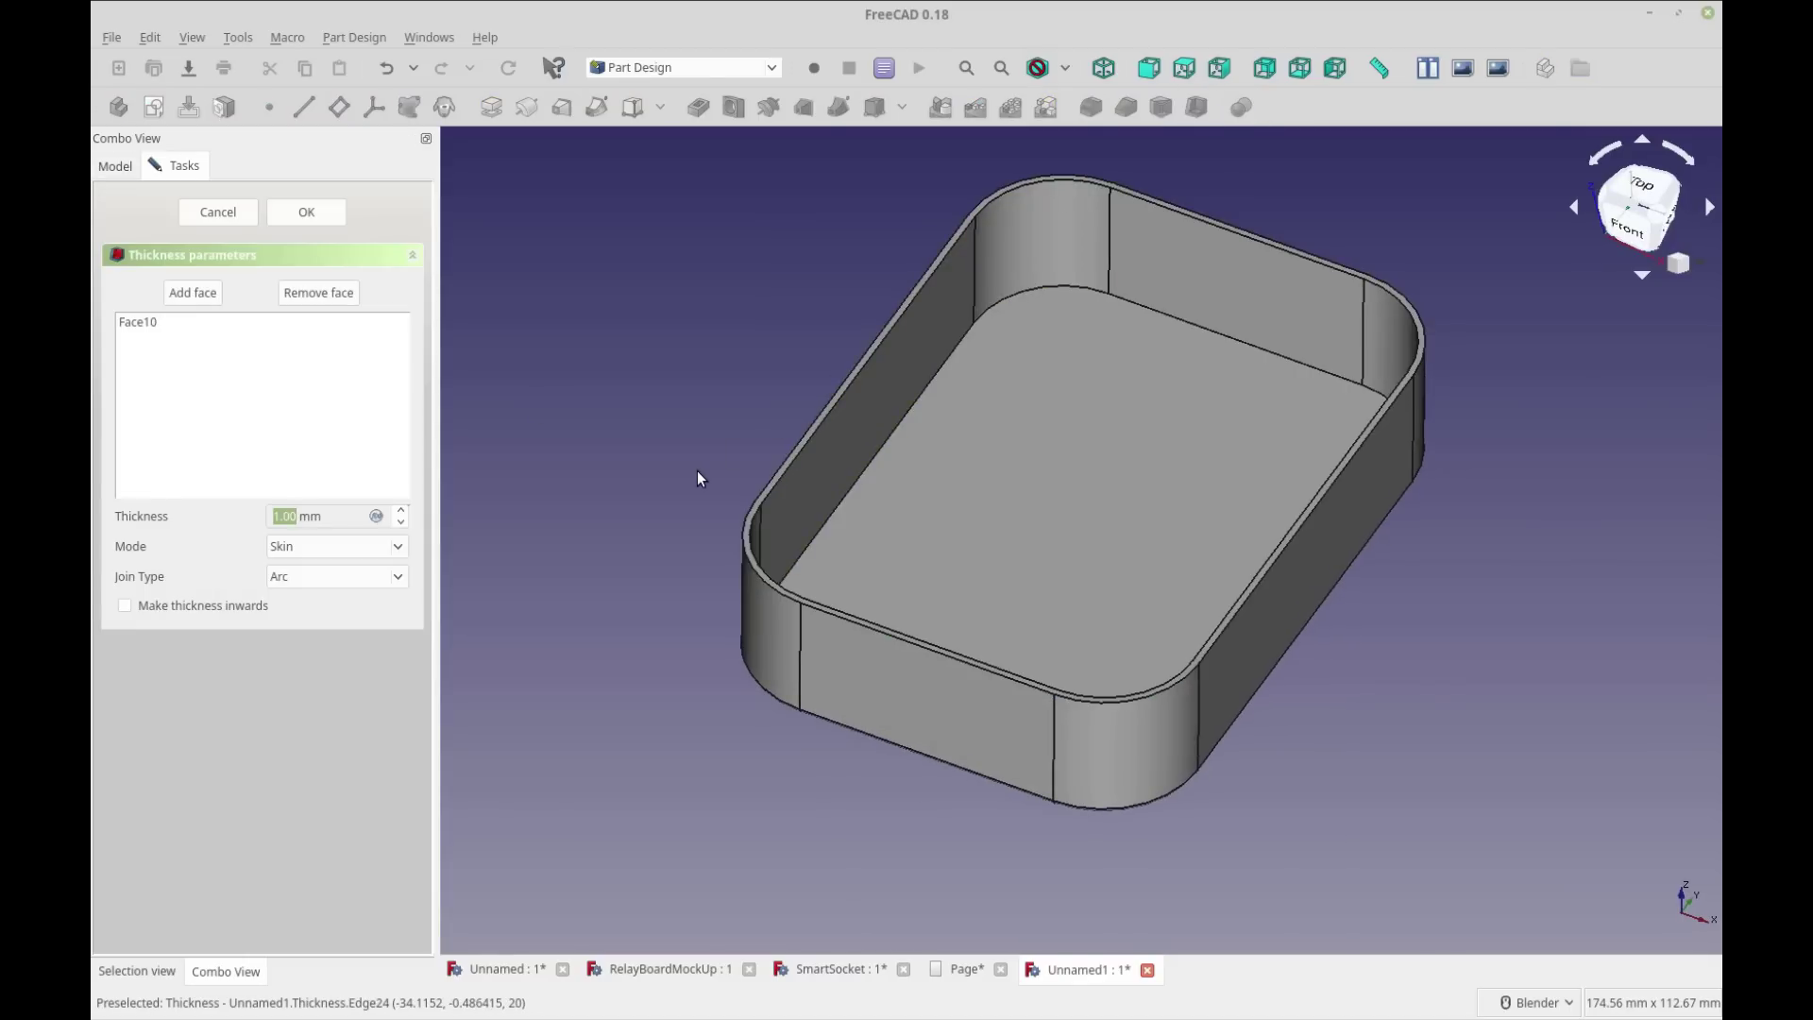
pyautogui.click(321, 219)
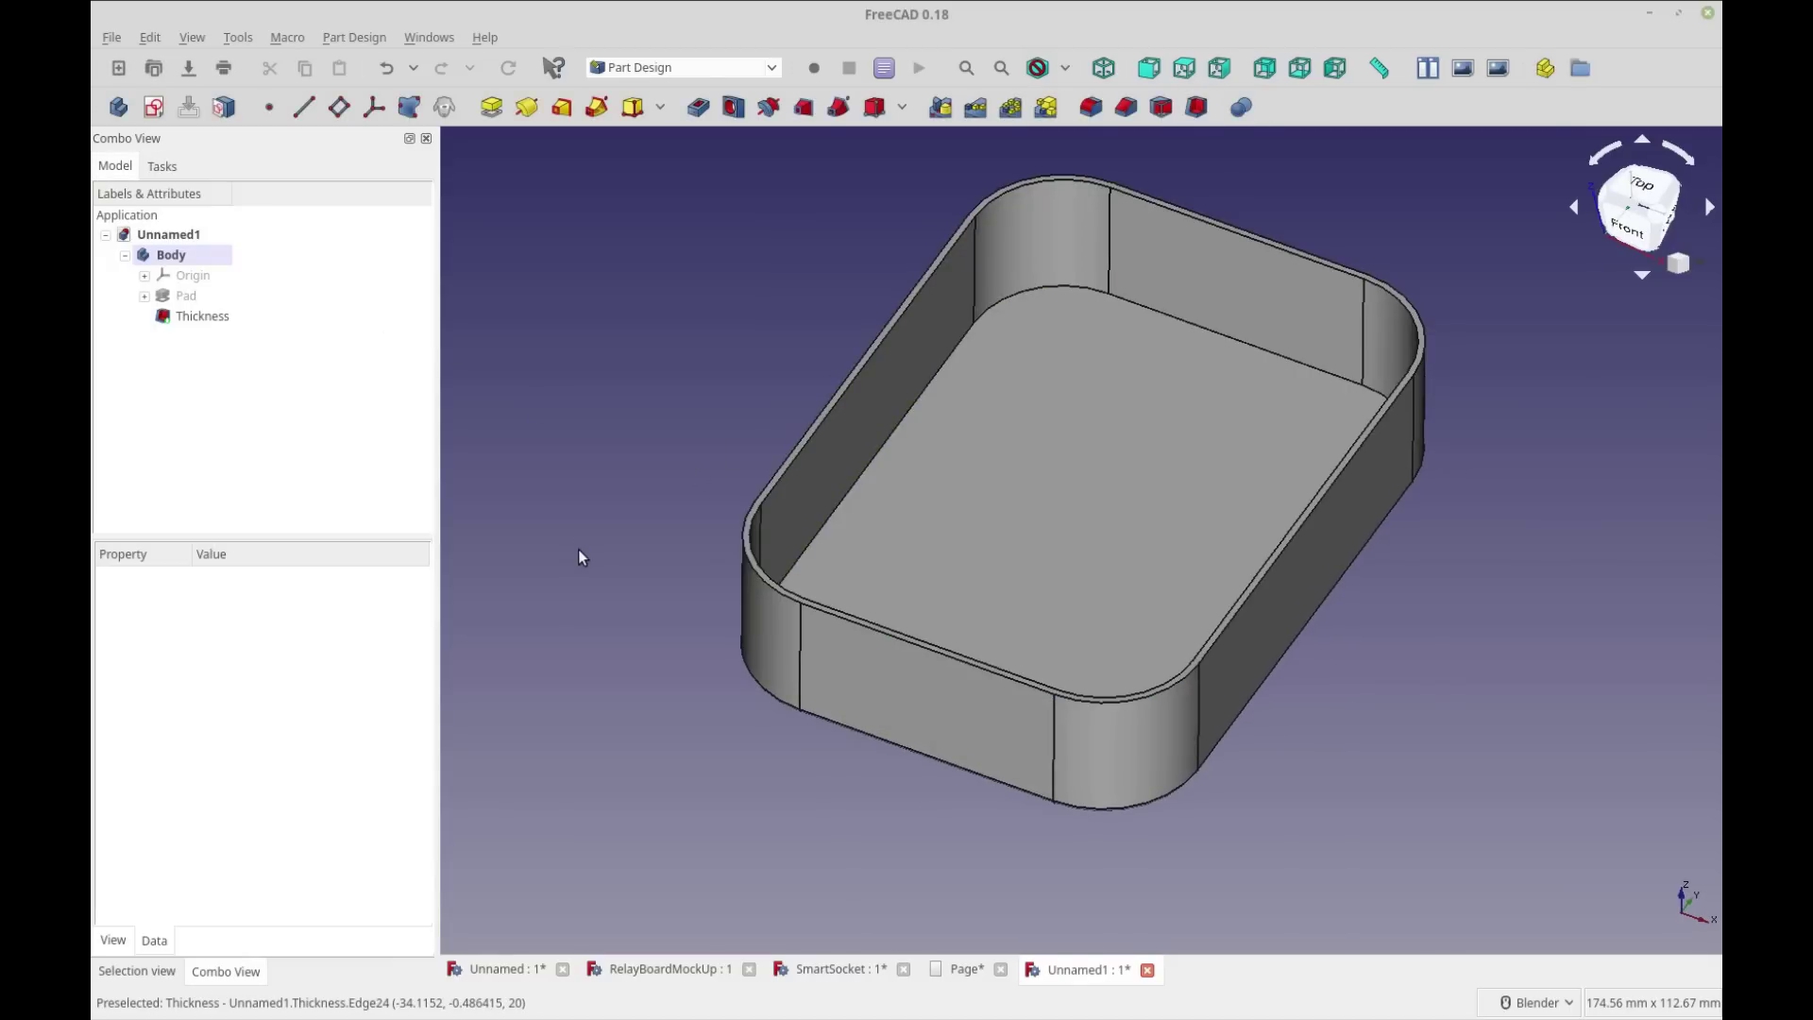
pyautogui.moveTo(1440, 696); pyautogui.dragTo(1413, 663, button='middle')
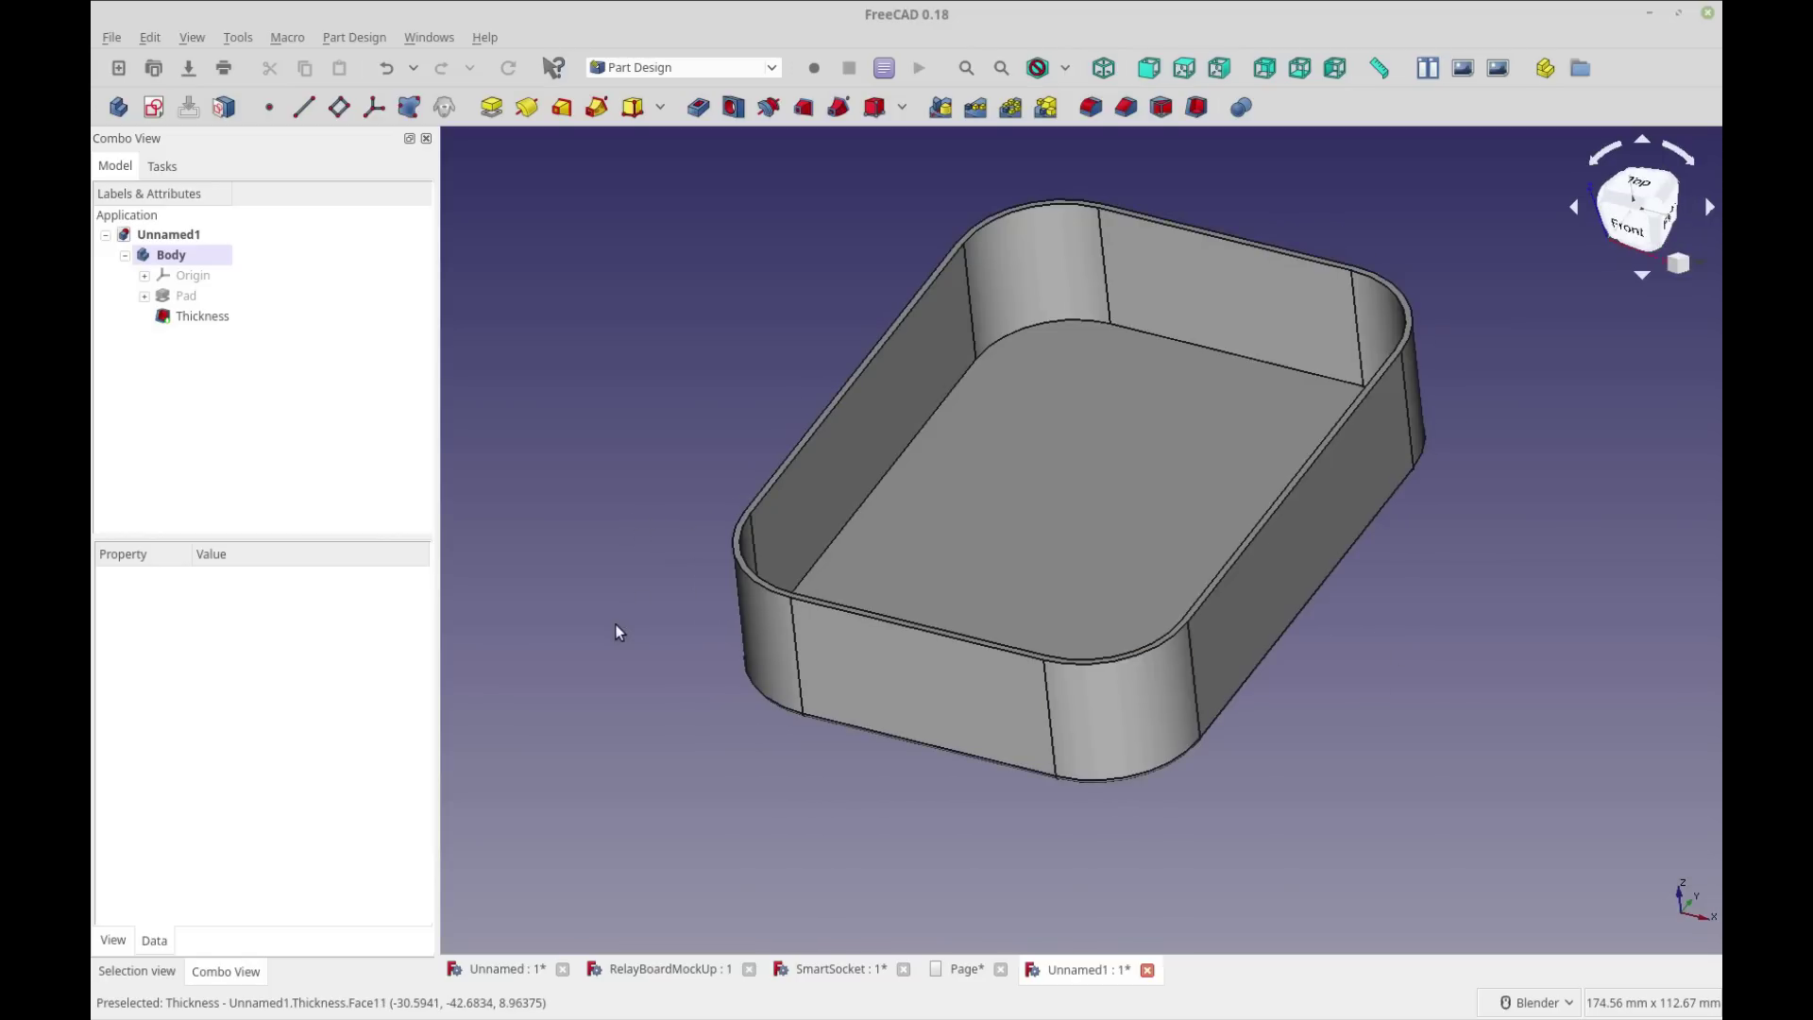
pyautogui.moveTo(1415, 646); pyautogui.dragTo(1442, 752, button='middle')
# Step: Back in Unnamed1, add a Holes sketch template from Sketcher Shapes onto the tray floor
pyautogui.click(817, 973)
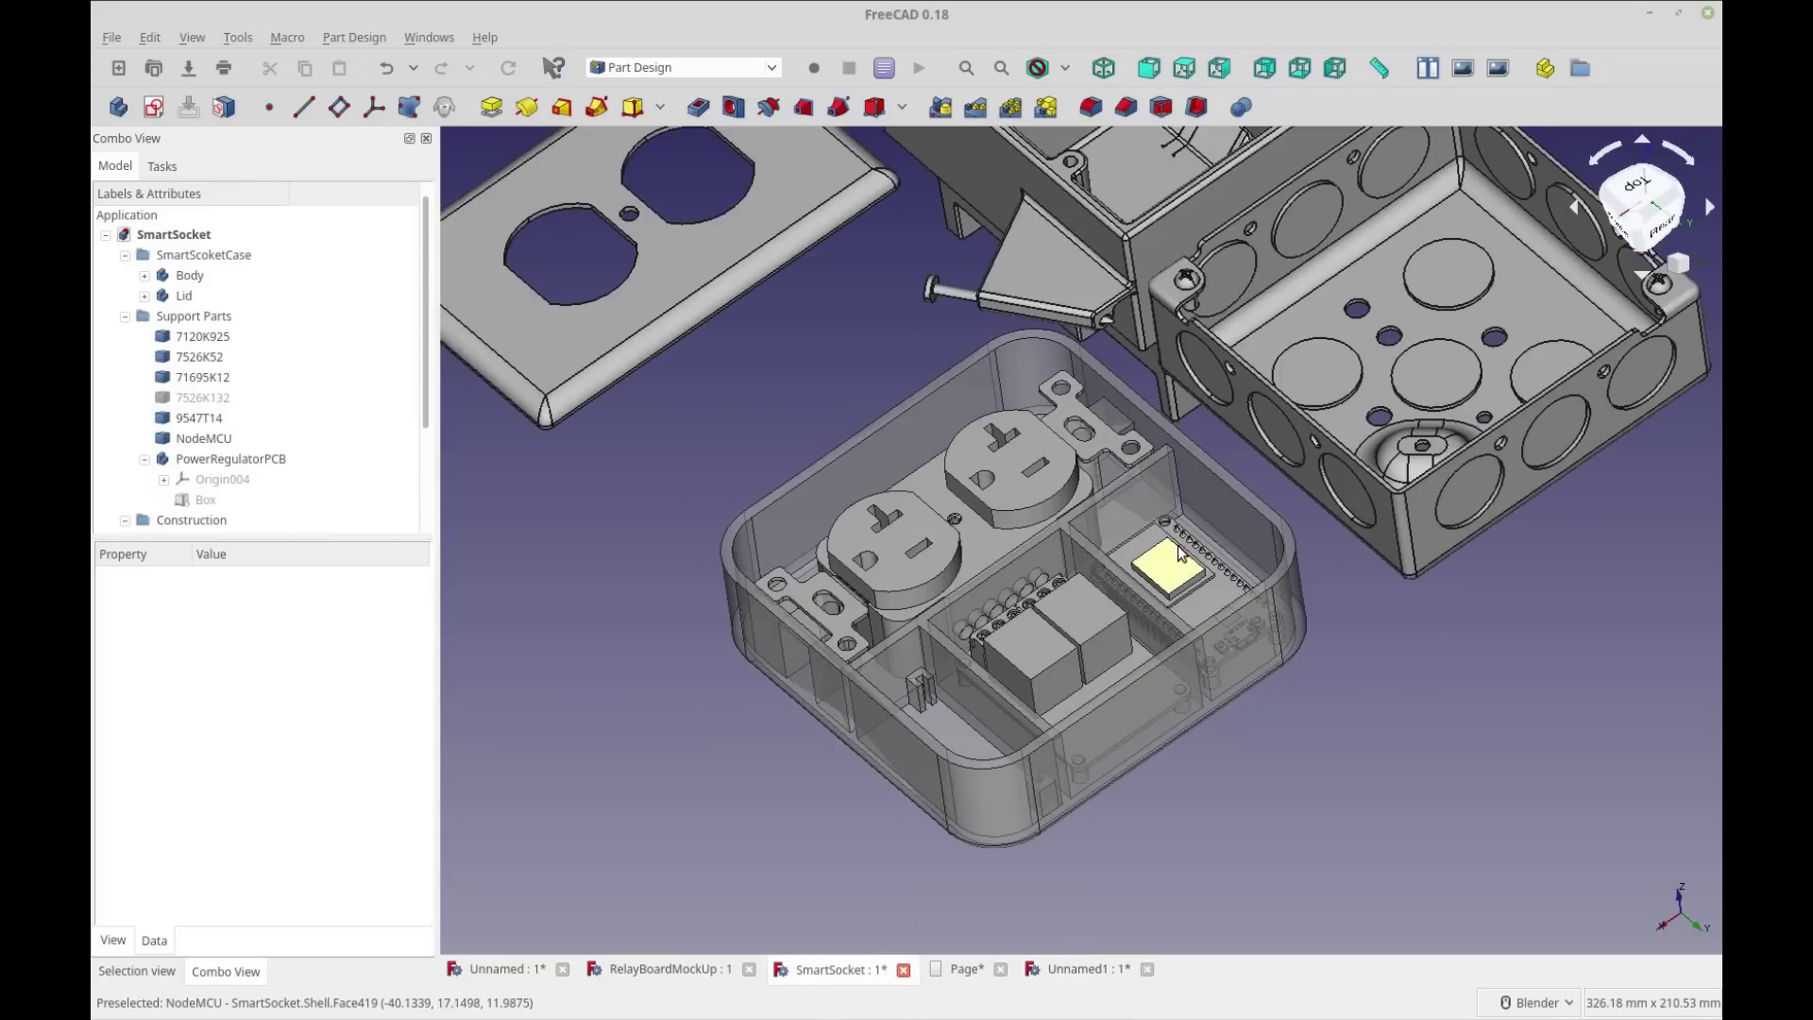
pyautogui.click(1064, 973)
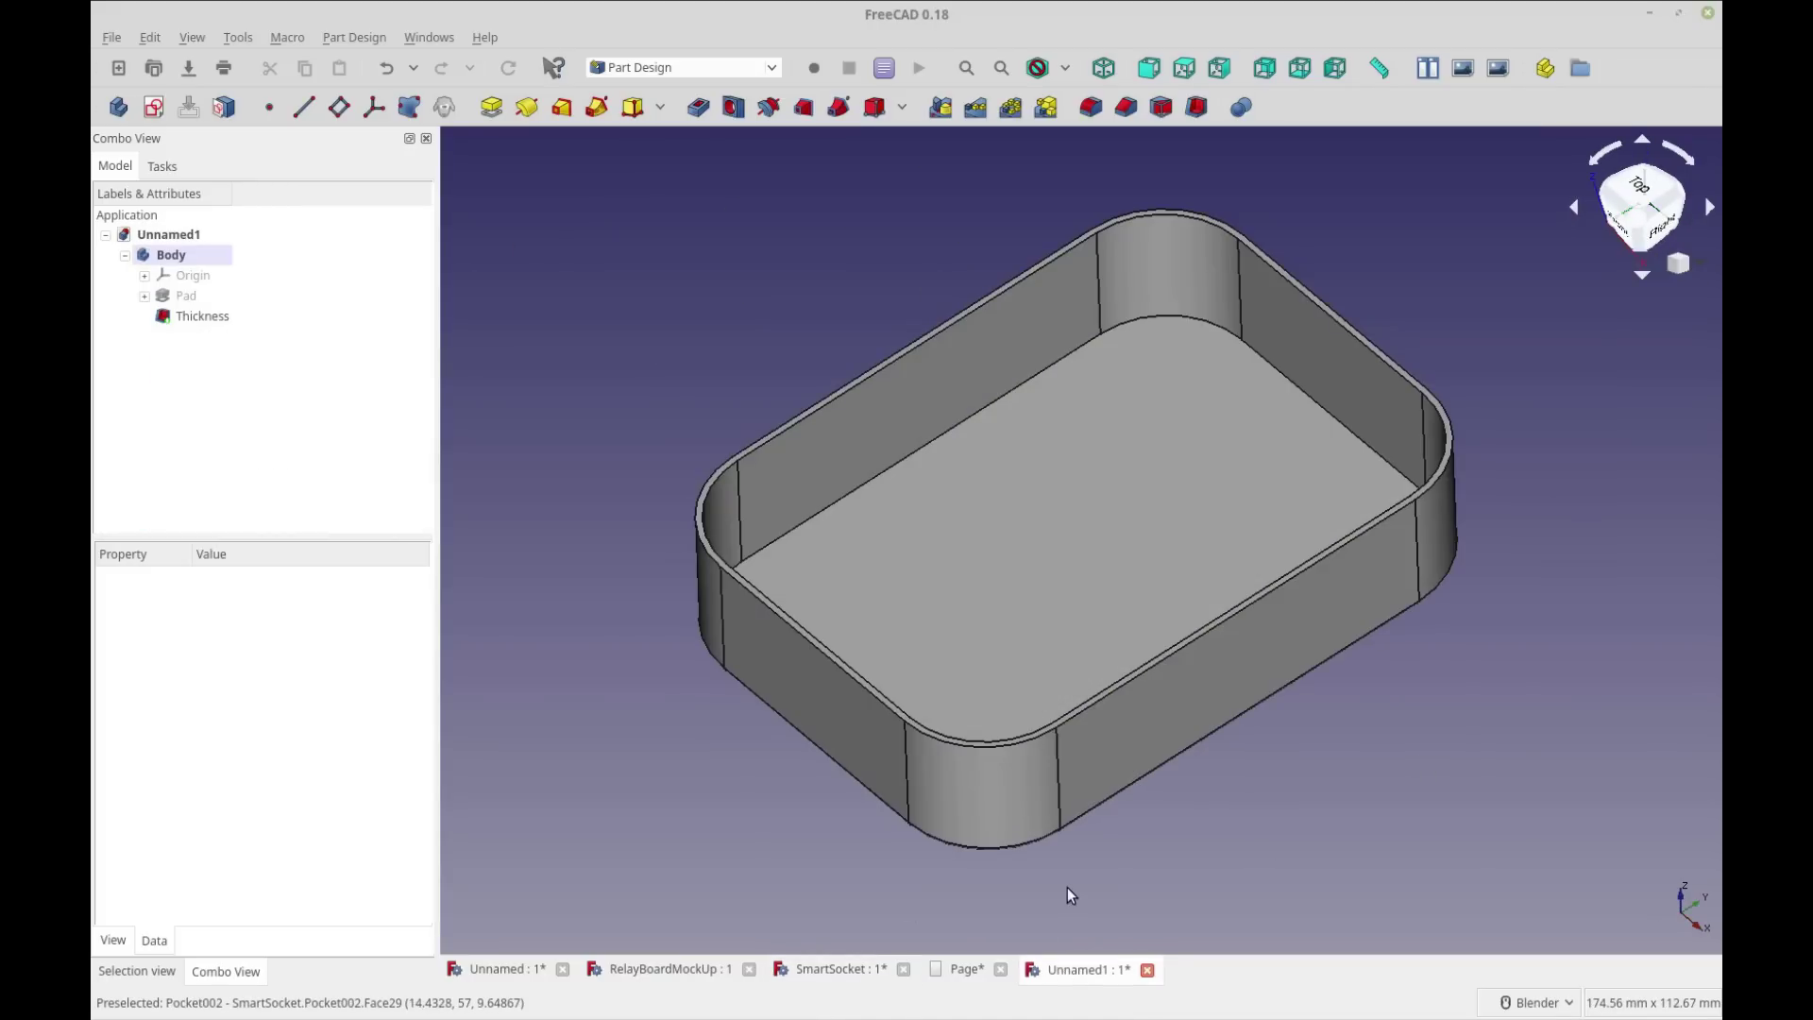
pyautogui.click(772, 68)
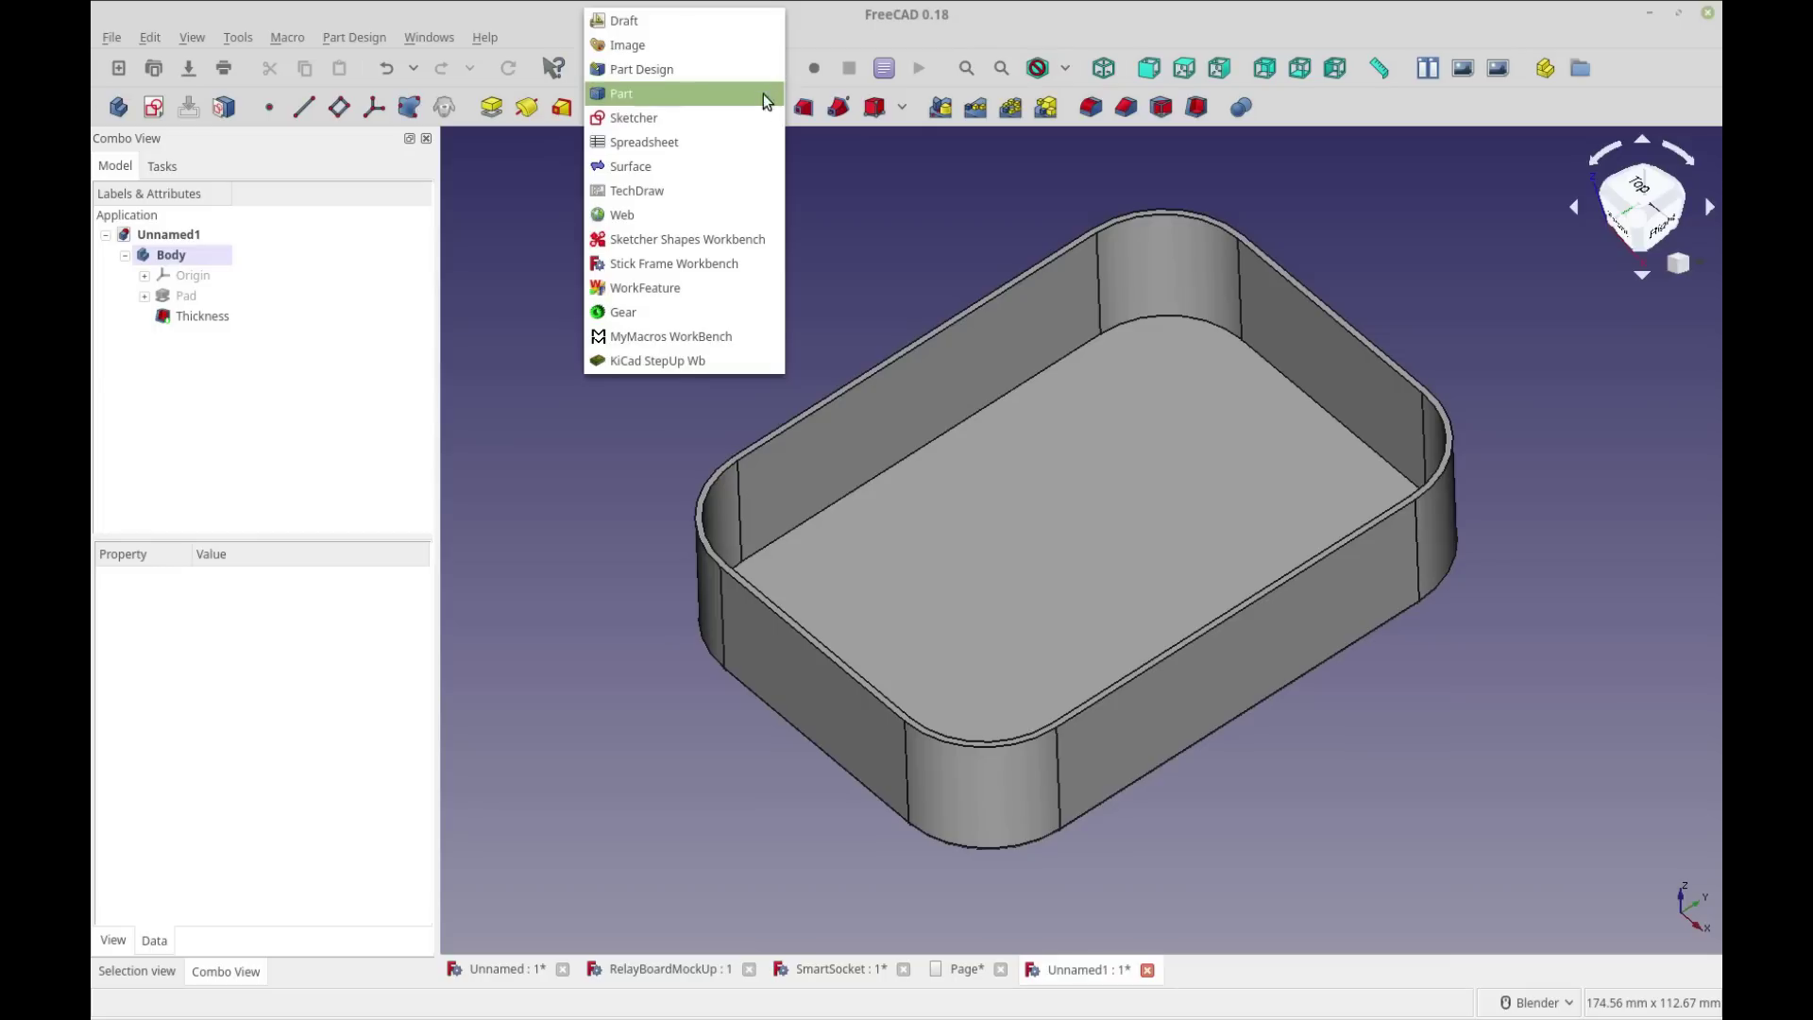
pyautogui.click(707, 244)
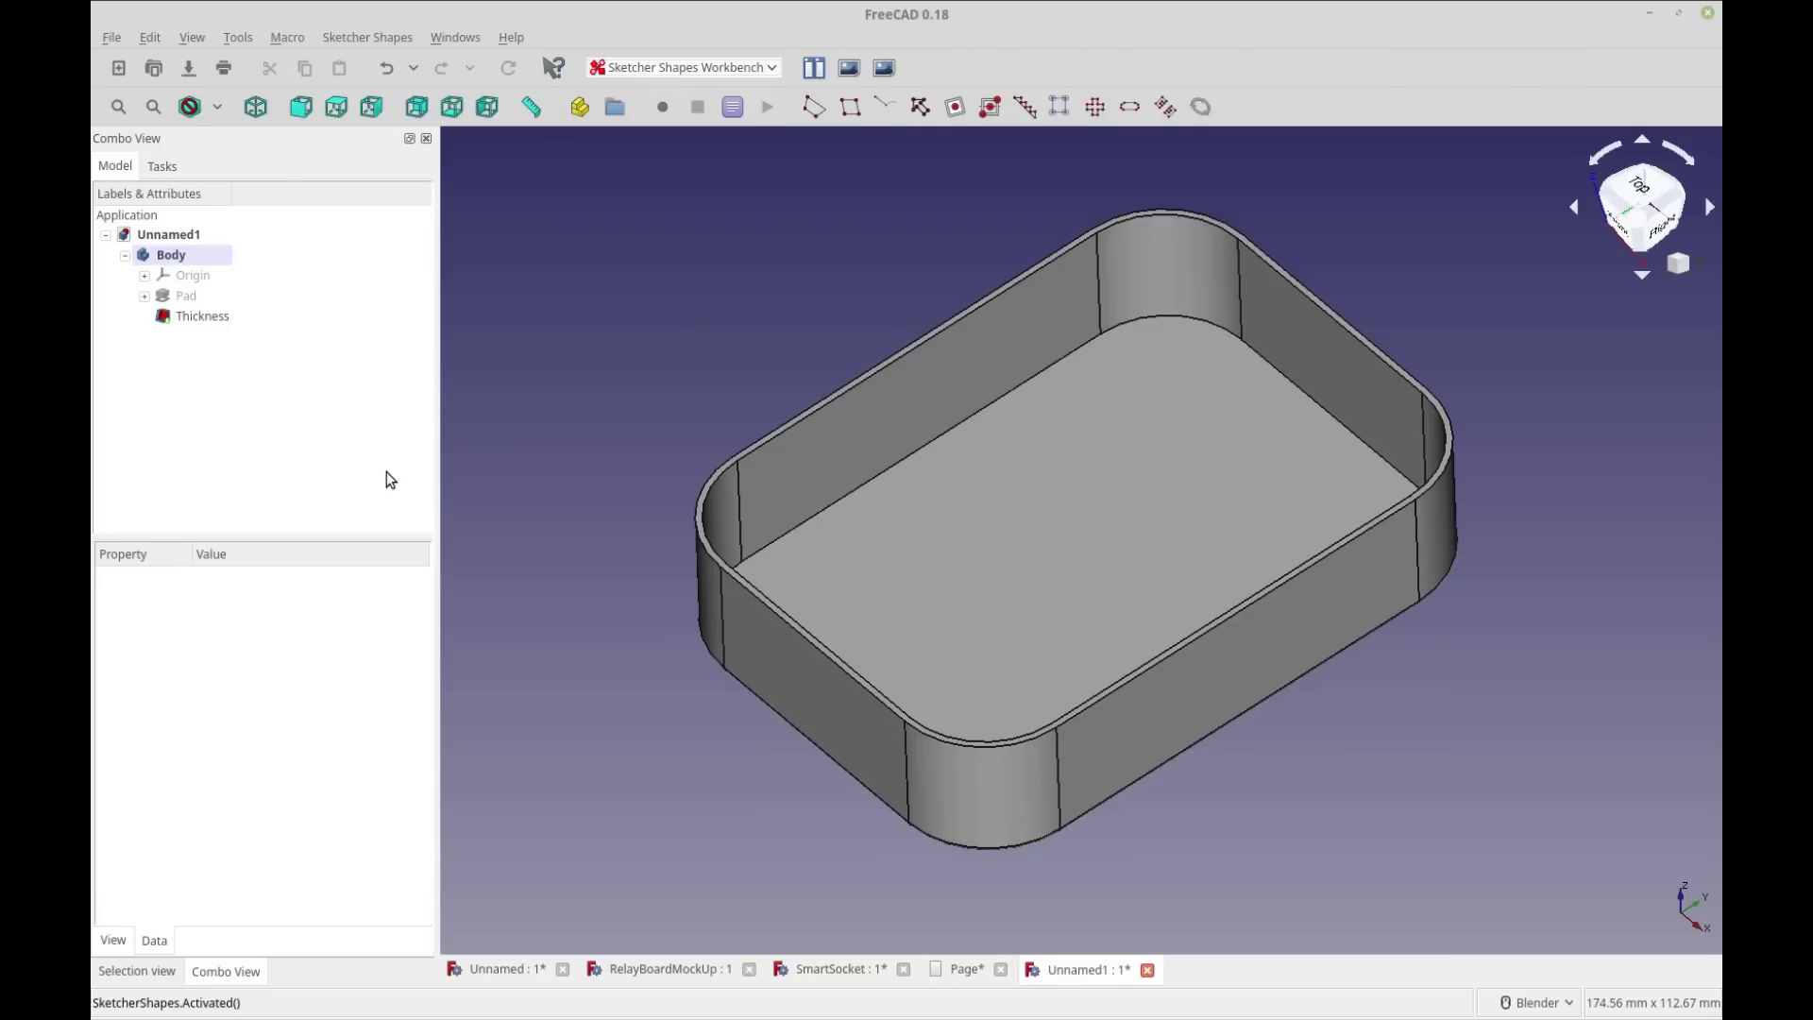
pyautogui.click(1059, 107)
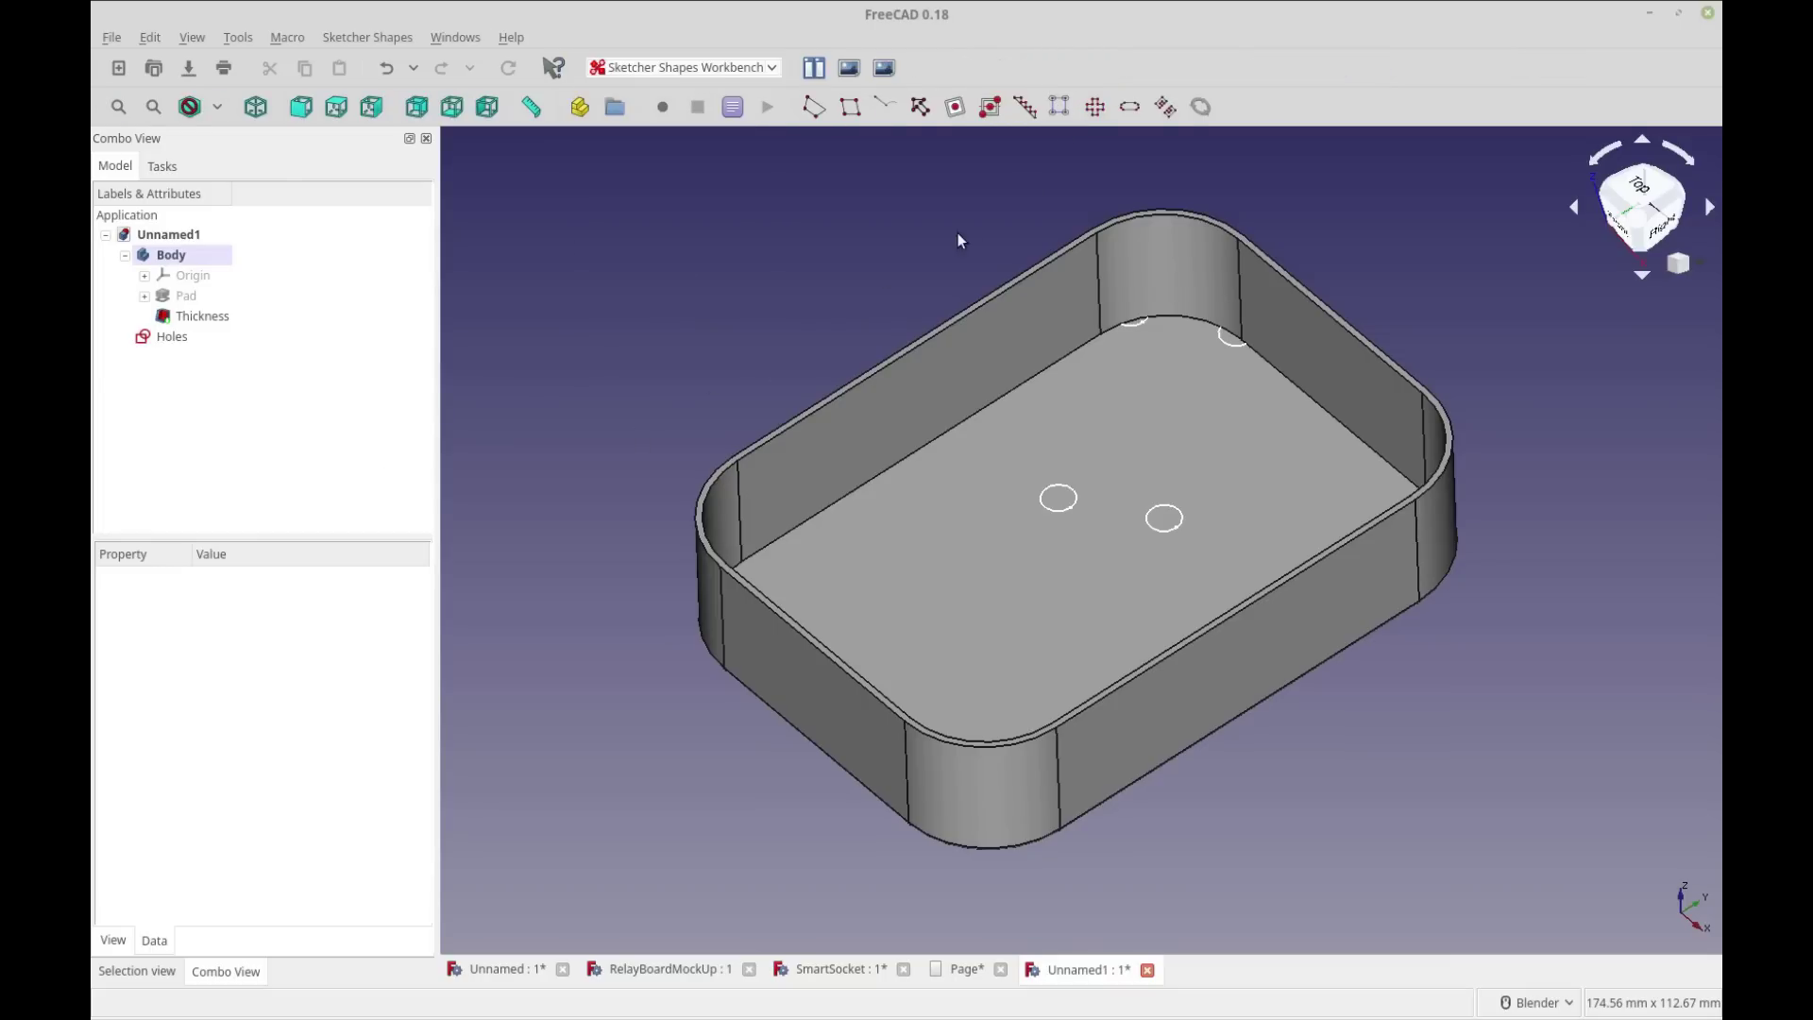
pyautogui.moveTo(667, 628); pyautogui.dragTo(1060, 457, button='middle')
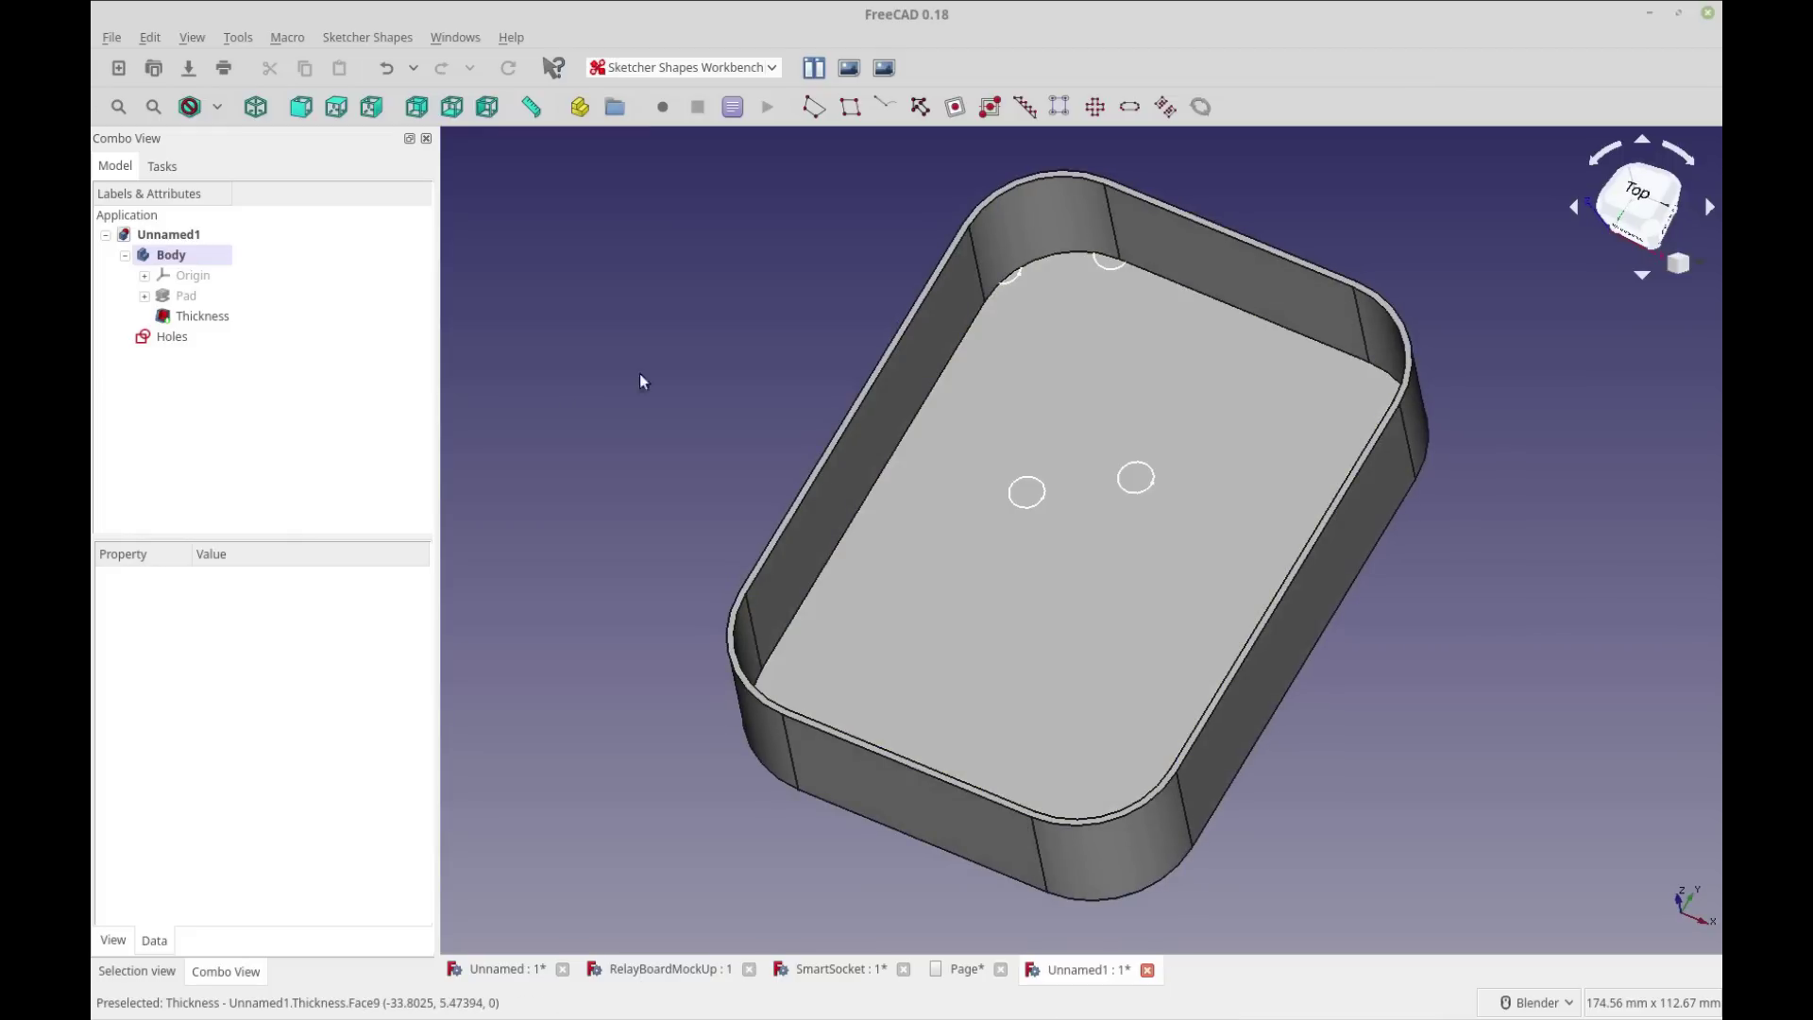
pyautogui.moveTo(1570, 553); pyautogui.dragTo(1476, 475, button='middle')
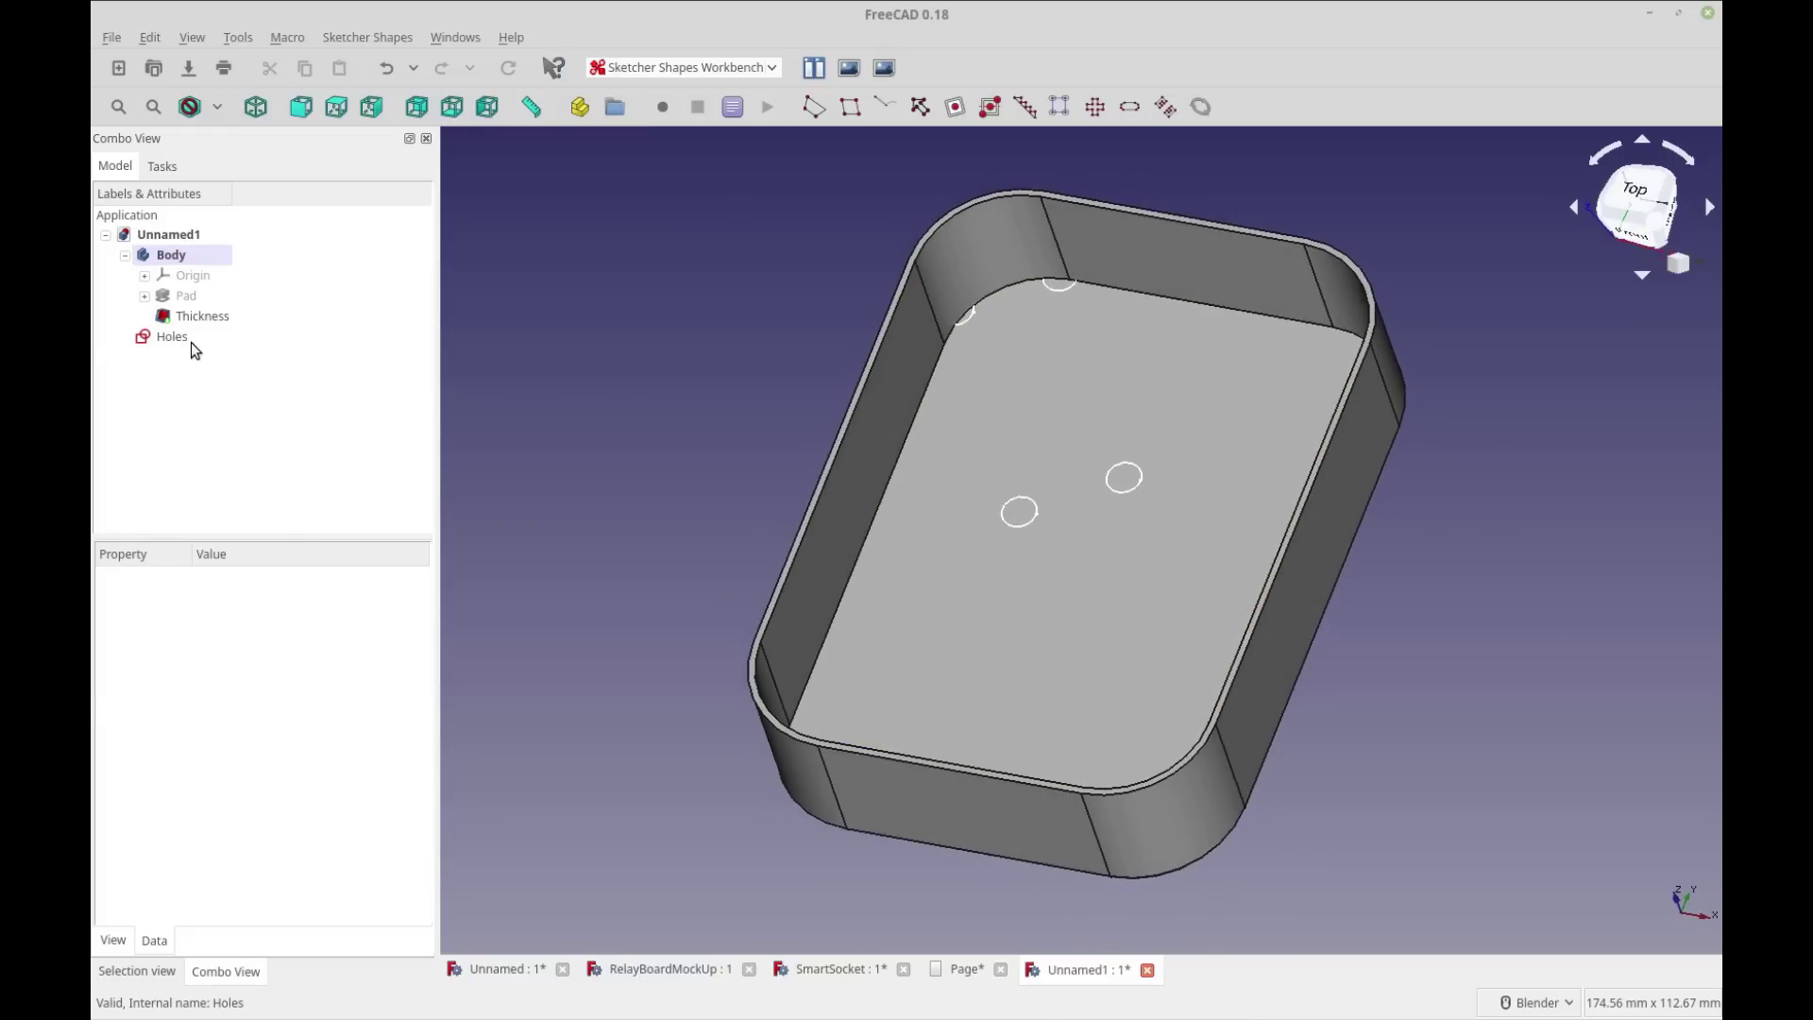
# Step: Edit the Holes sketch, moving the hole rectangle inside the tray and deleting its 15 mm width
pyautogui.doubleClick(188, 338)
pyautogui.moveTo(921, 420); pyautogui.dragTo(1012, 639)
pyautogui.moveTo(1085, 758); pyautogui.dragTo(909, 759)
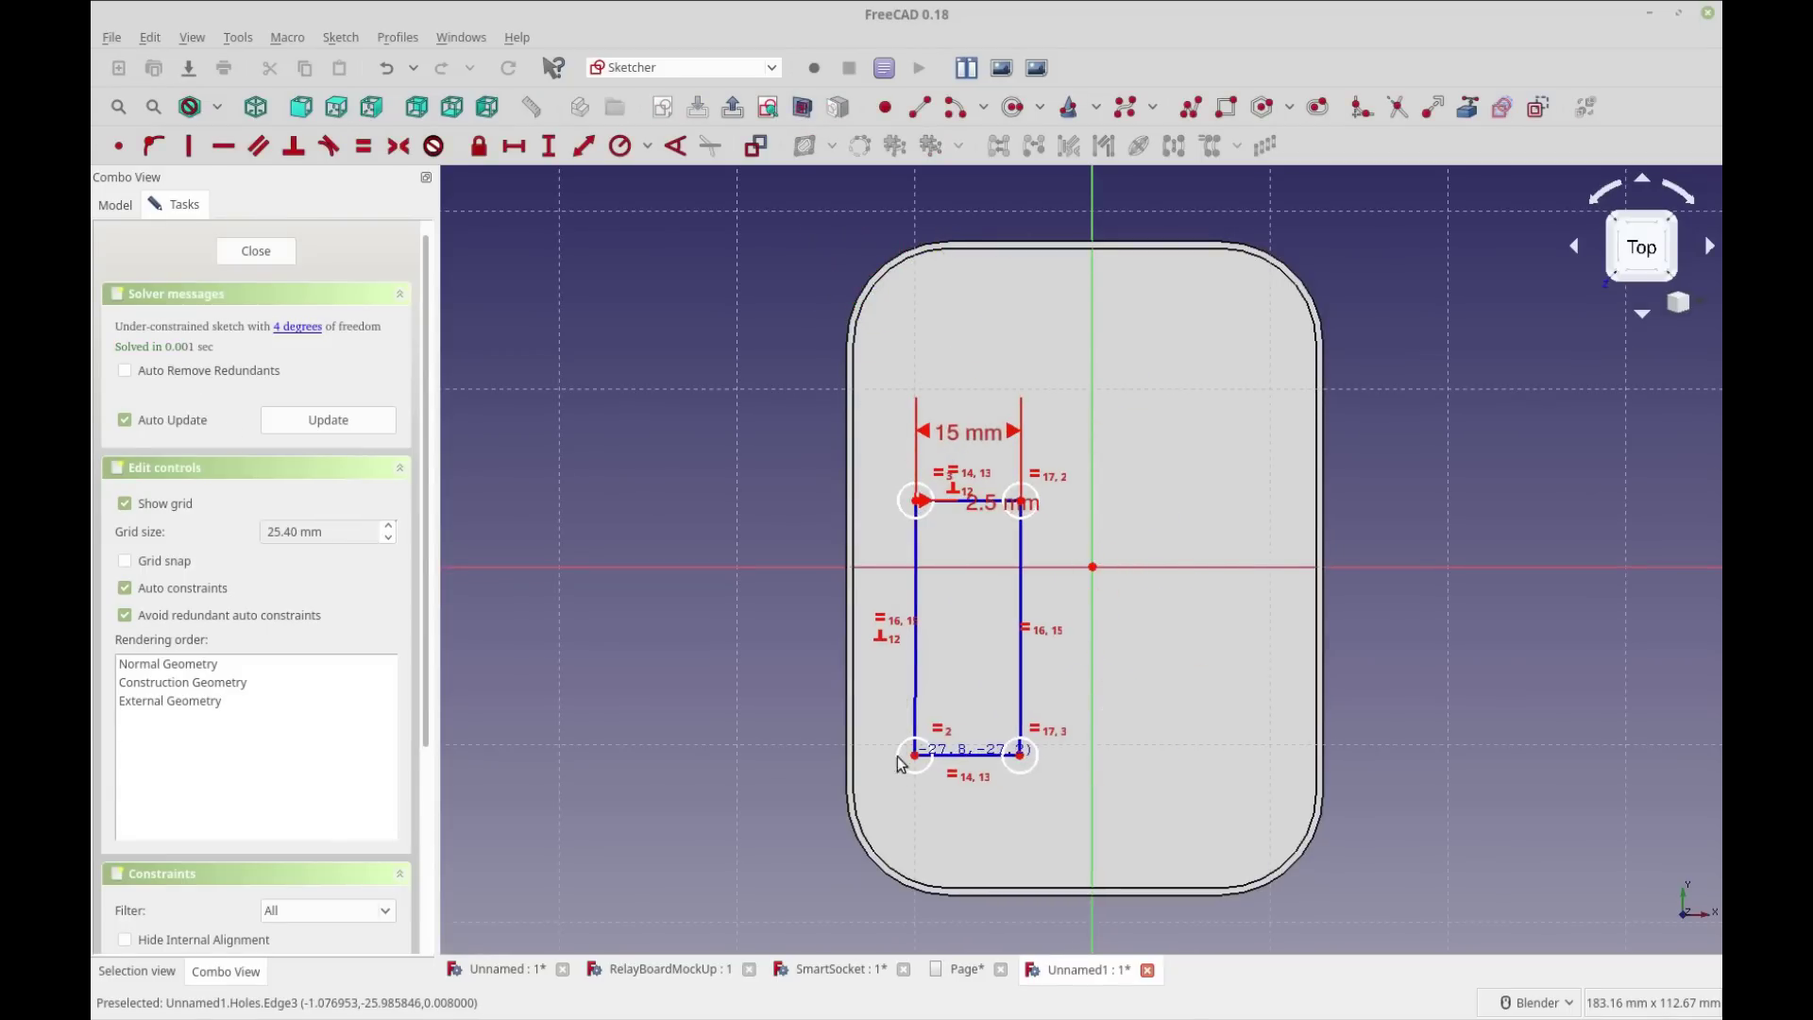
pyautogui.moveTo(1020, 583); pyautogui.dragTo(1152, 566)
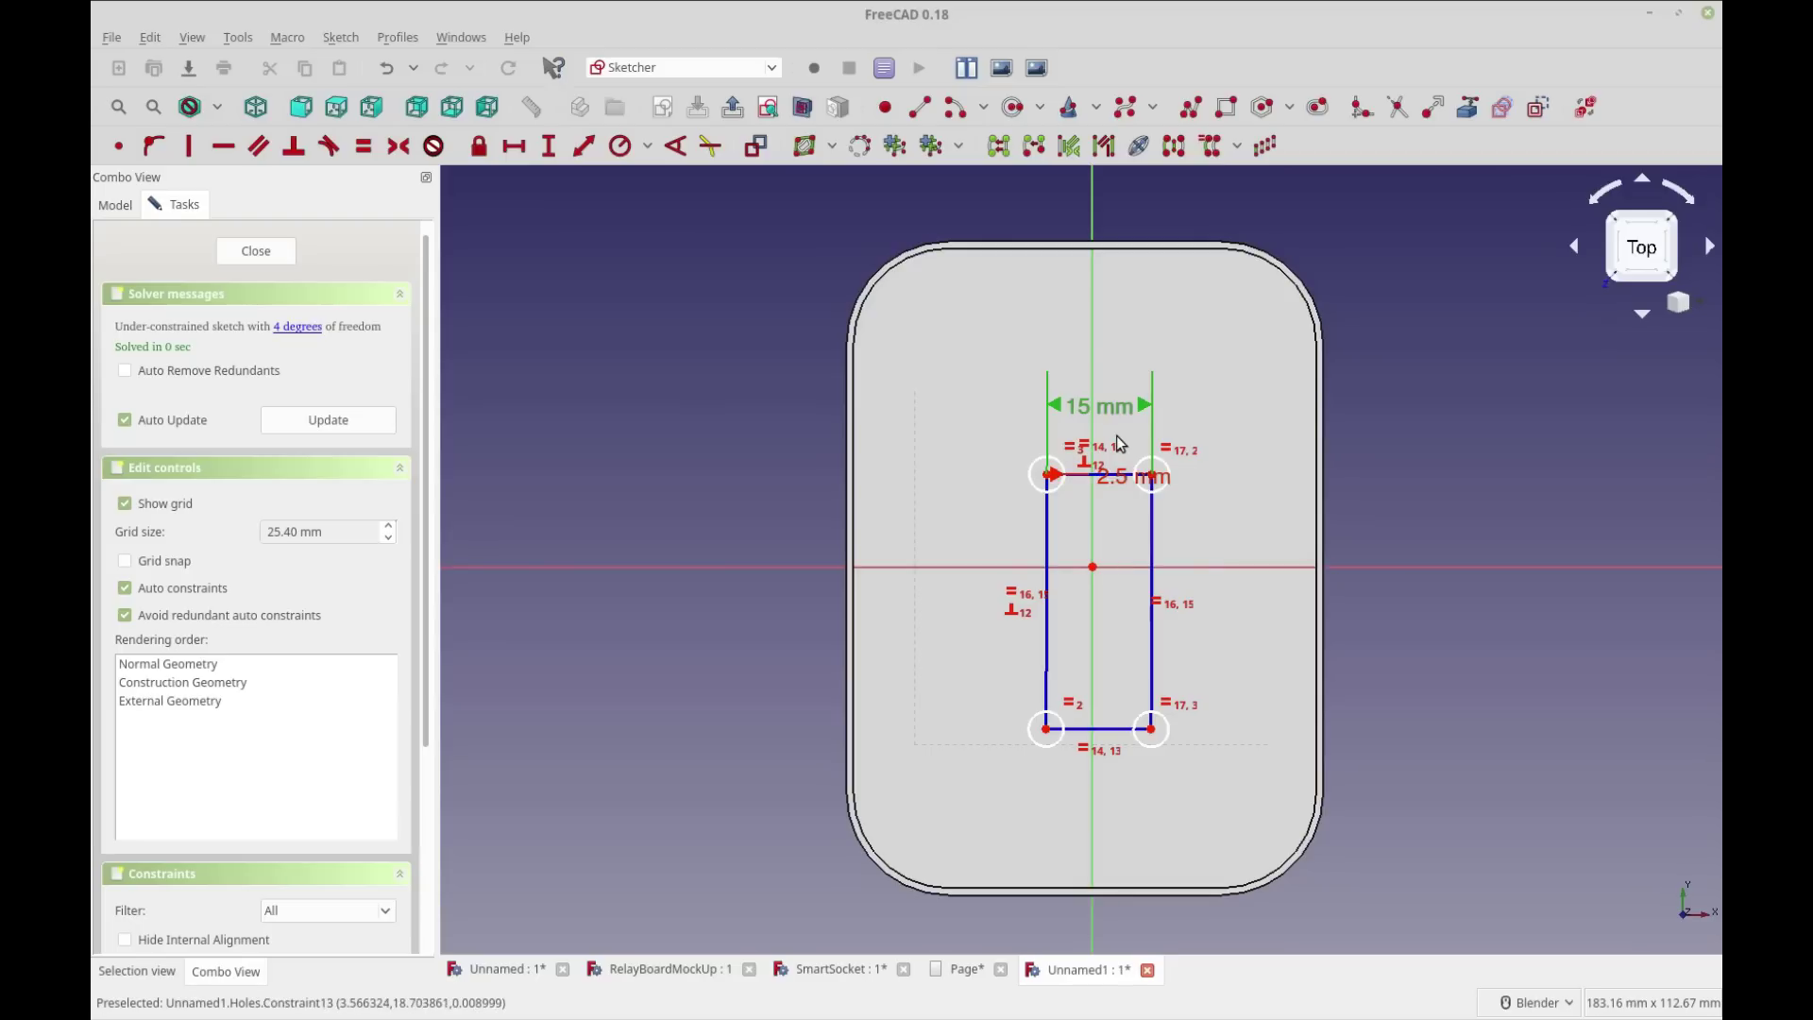
pyautogui.press('Delete')
pyautogui.moveTo(1157, 564); pyautogui.dragTo(1261, 444)
pyautogui.moveTo(1096, 362); pyautogui.dragTo(963, 329)
pyautogui.moveTo(1225, 592)
pyautogui.mouseDown()
pyautogui.moveTo(1186, 757)
pyautogui.moveTo(1214, 765)
pyautogui.mouseUp()
# Step: Make the rectangle's top edge horizontal and shift it up toward the upper-left
pyautogui.click(1206, 395)
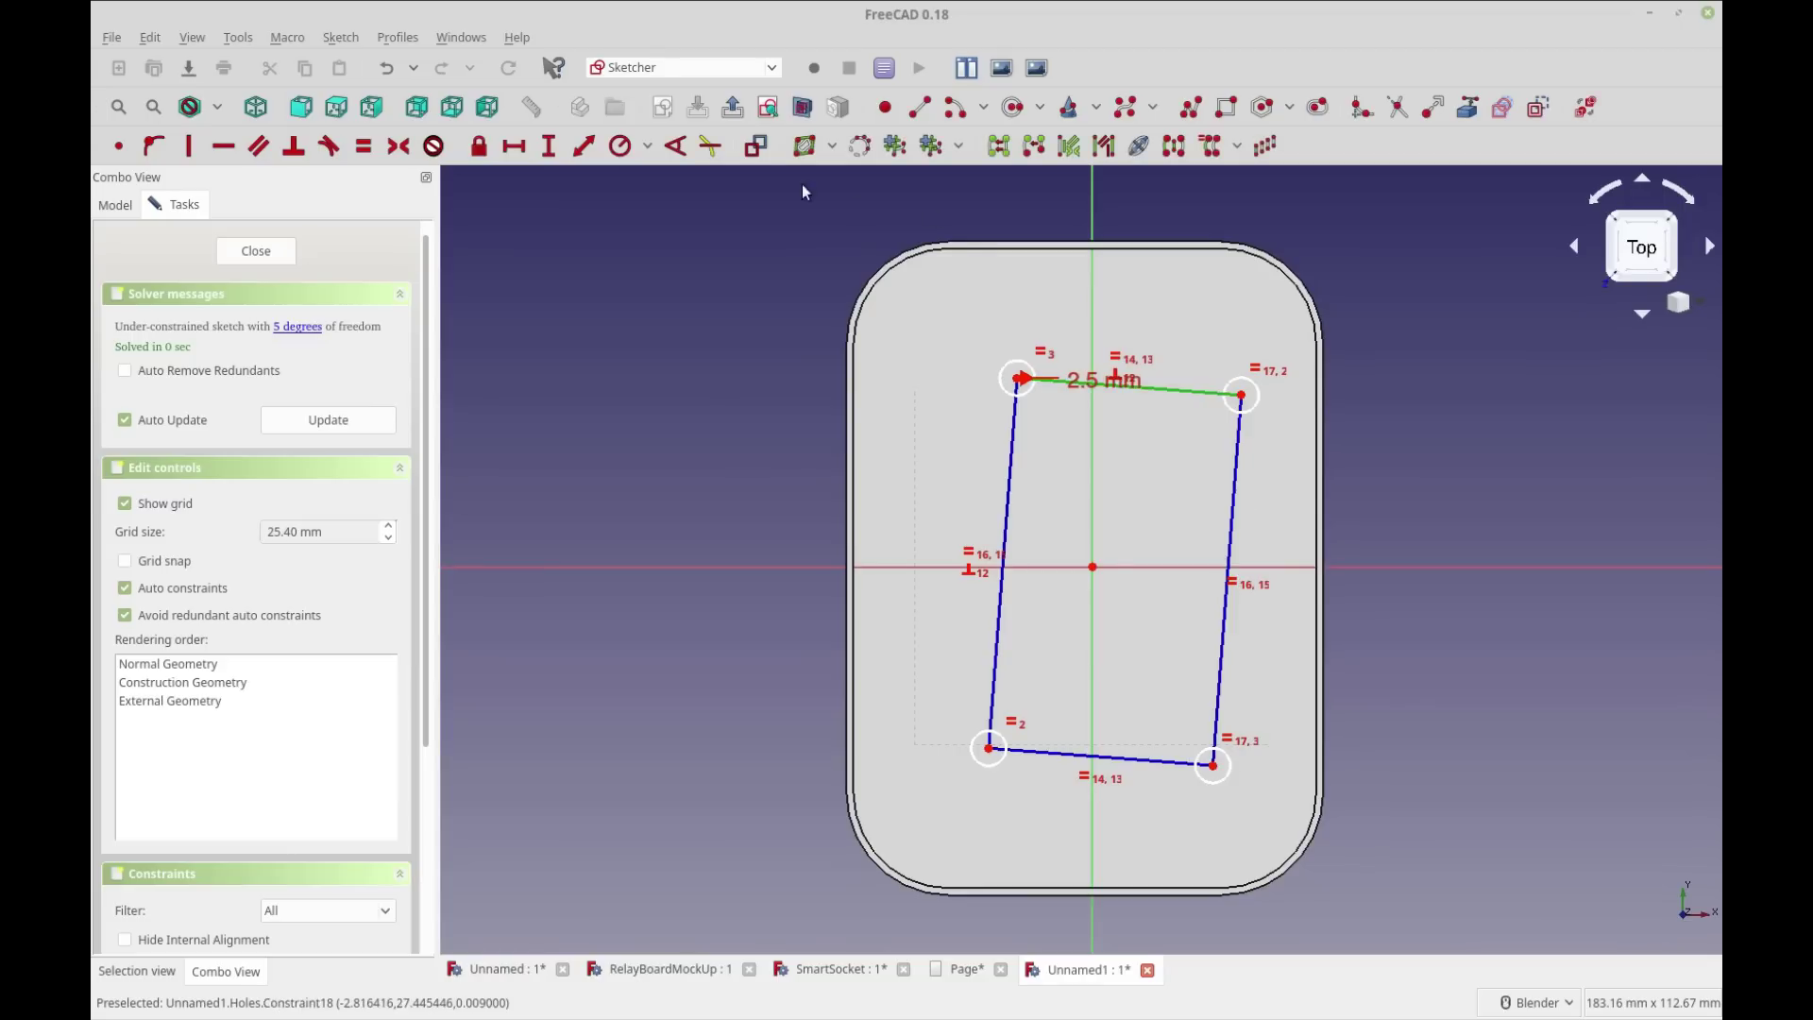
pyautogui.click(224, 145)
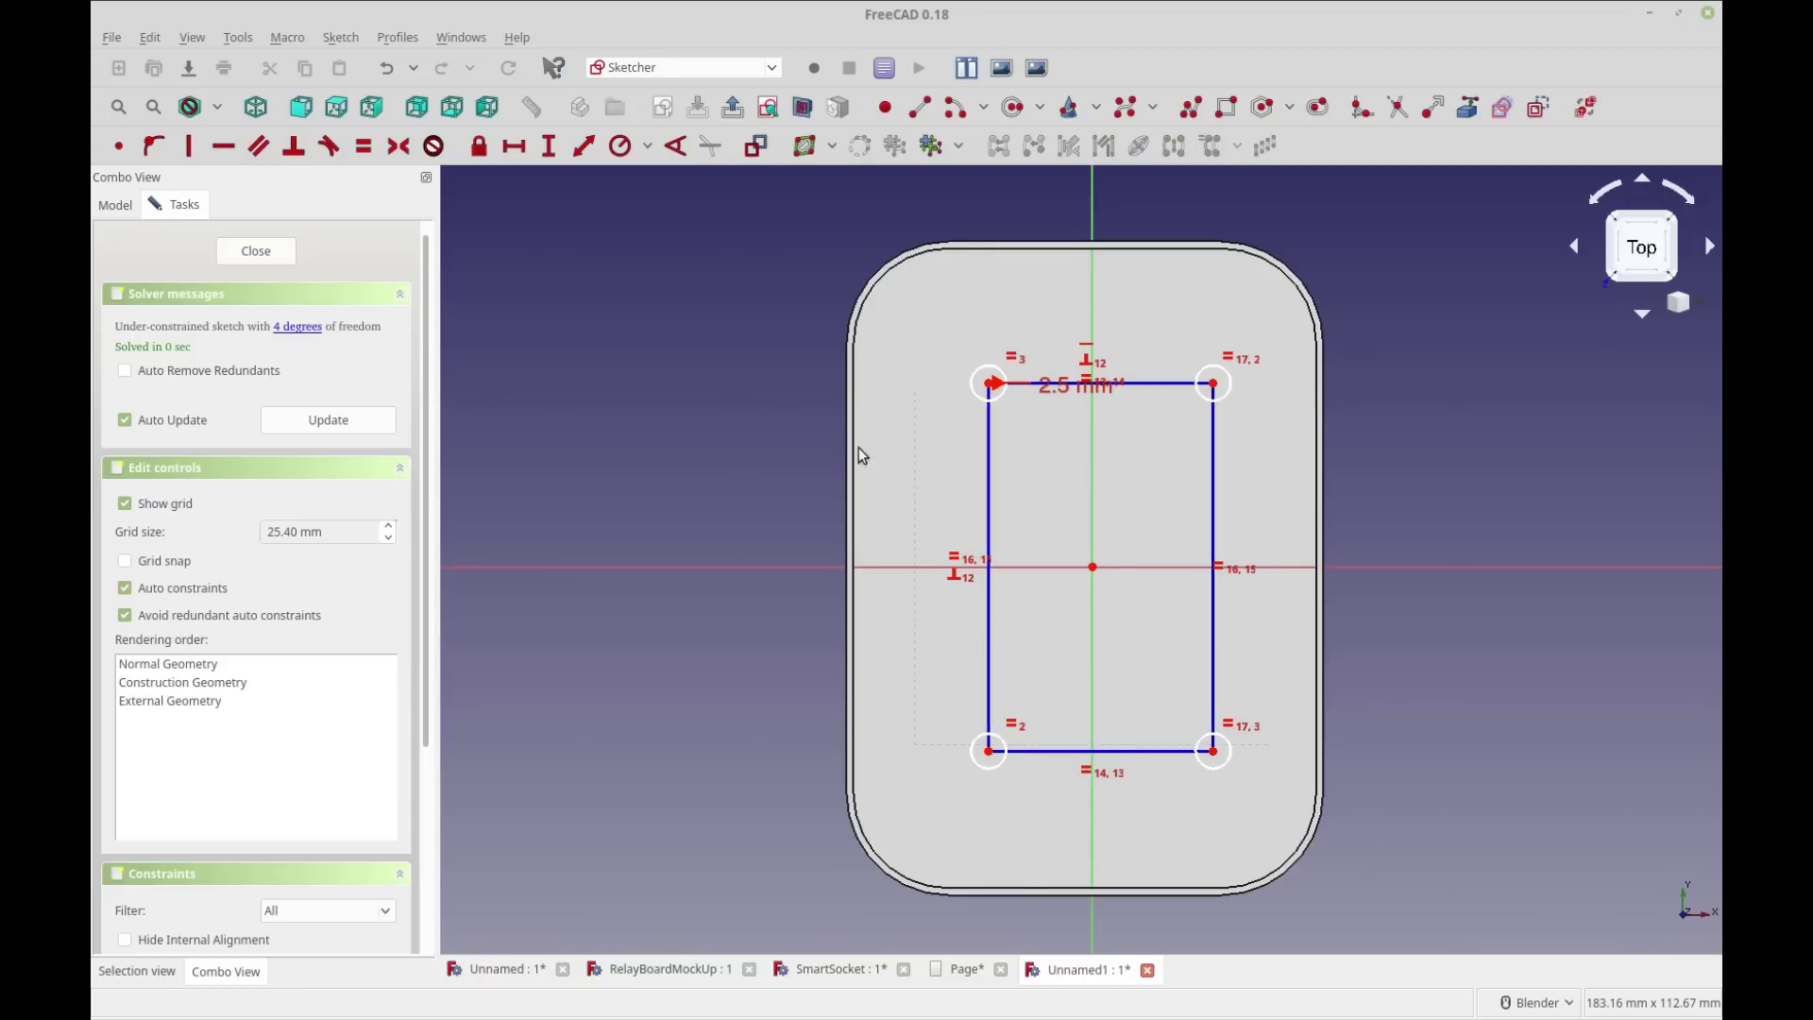
pyautogui.moveTo(988, 408); pyautogui.dragTo(914, 350)
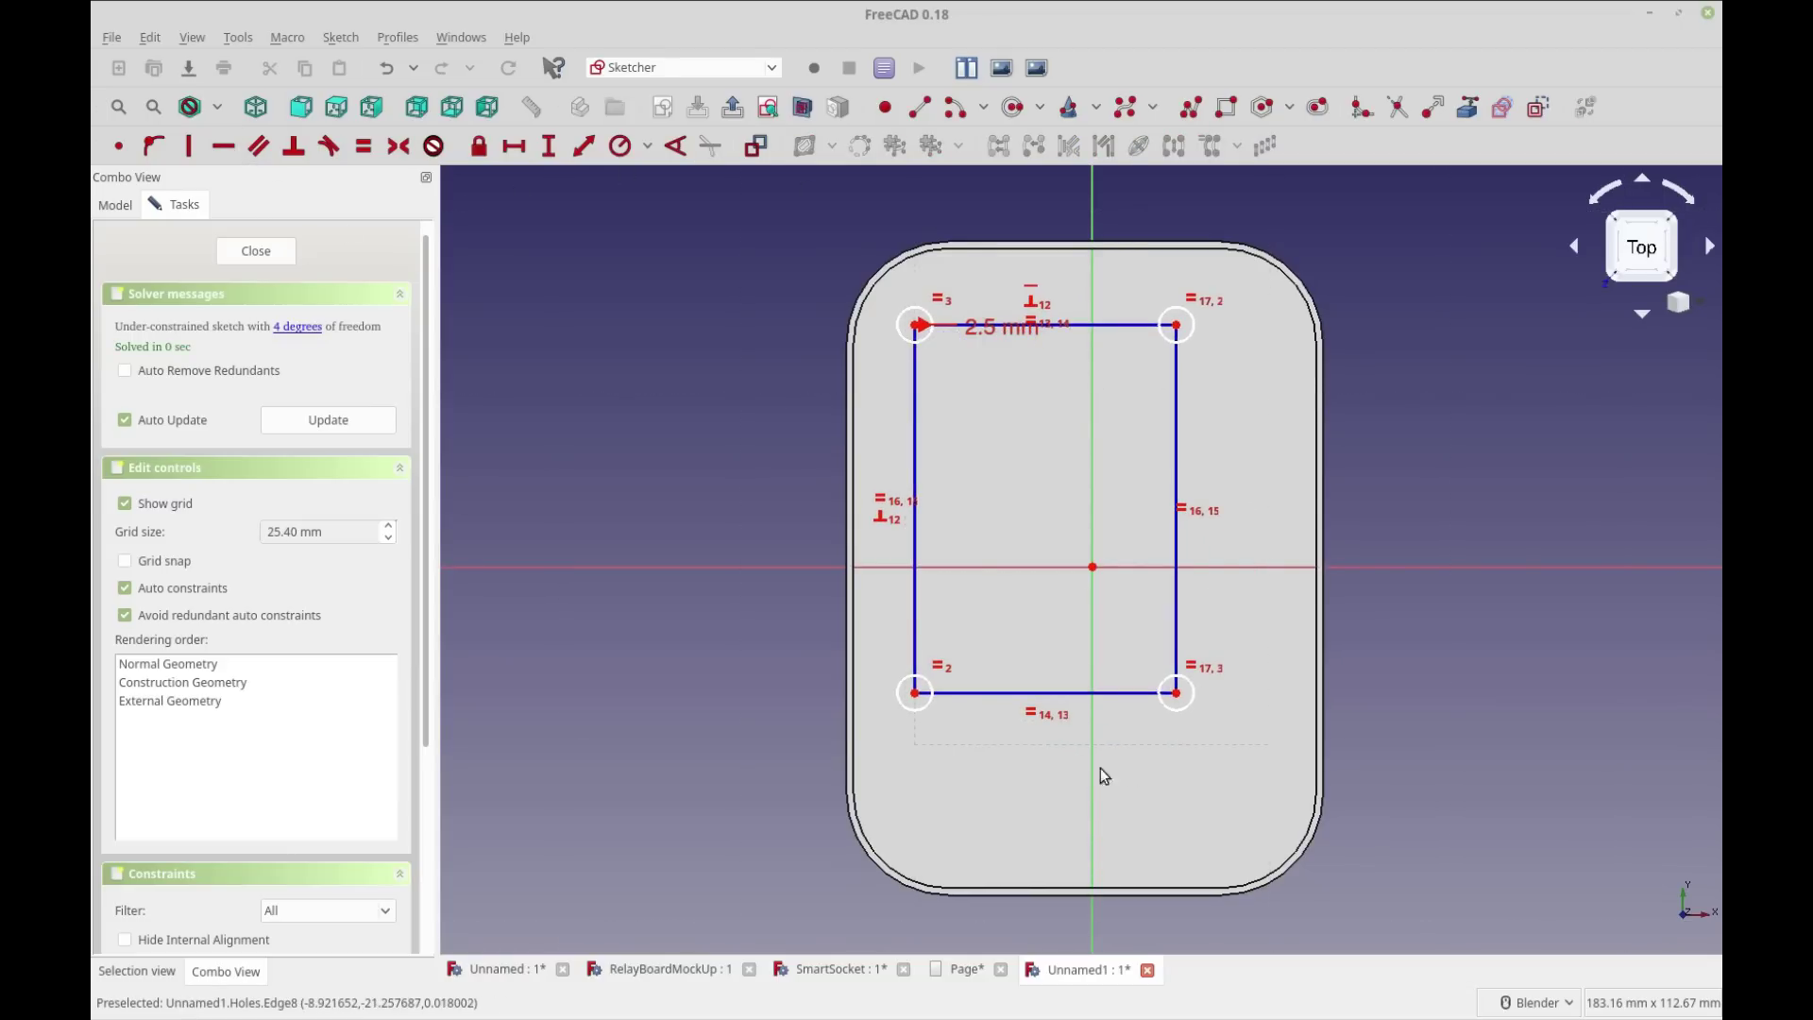
pyautogui.moveTo(1177, 694); pyautogui.dragTo(1243, 836)
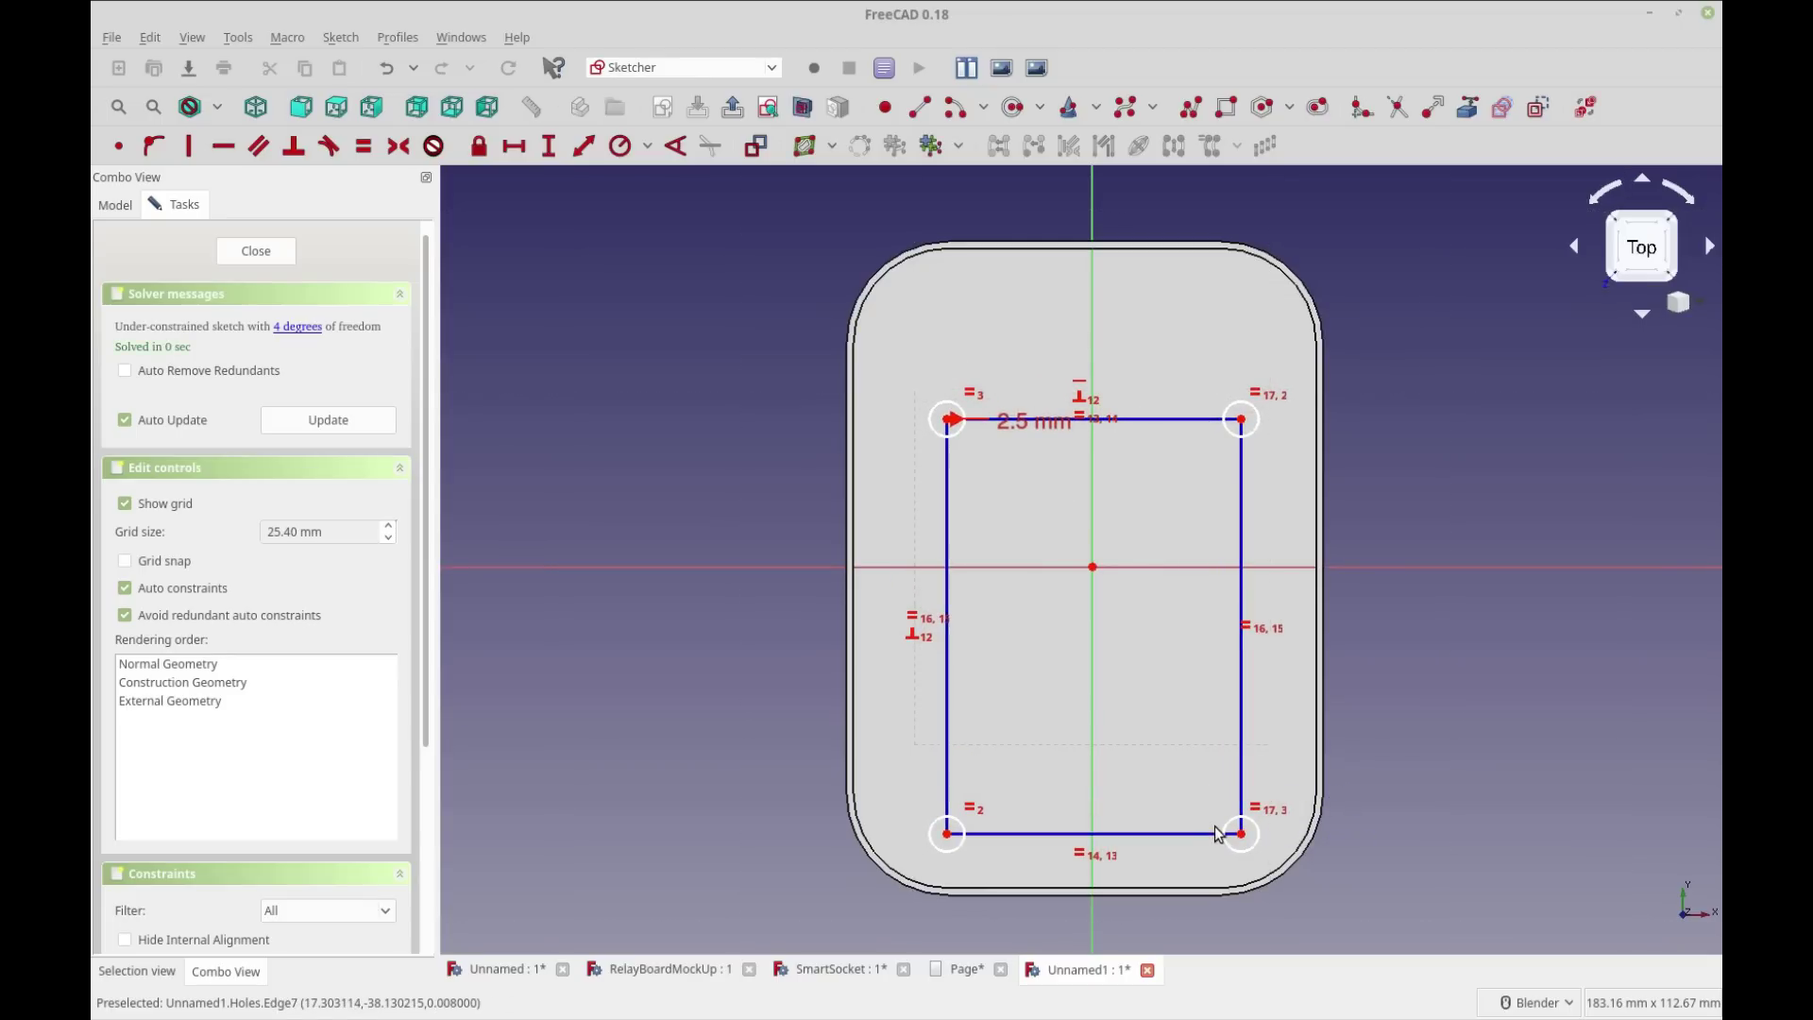
pyautogui.moveTo(1239, 834); pyautogui.dragTo(1201, 546)
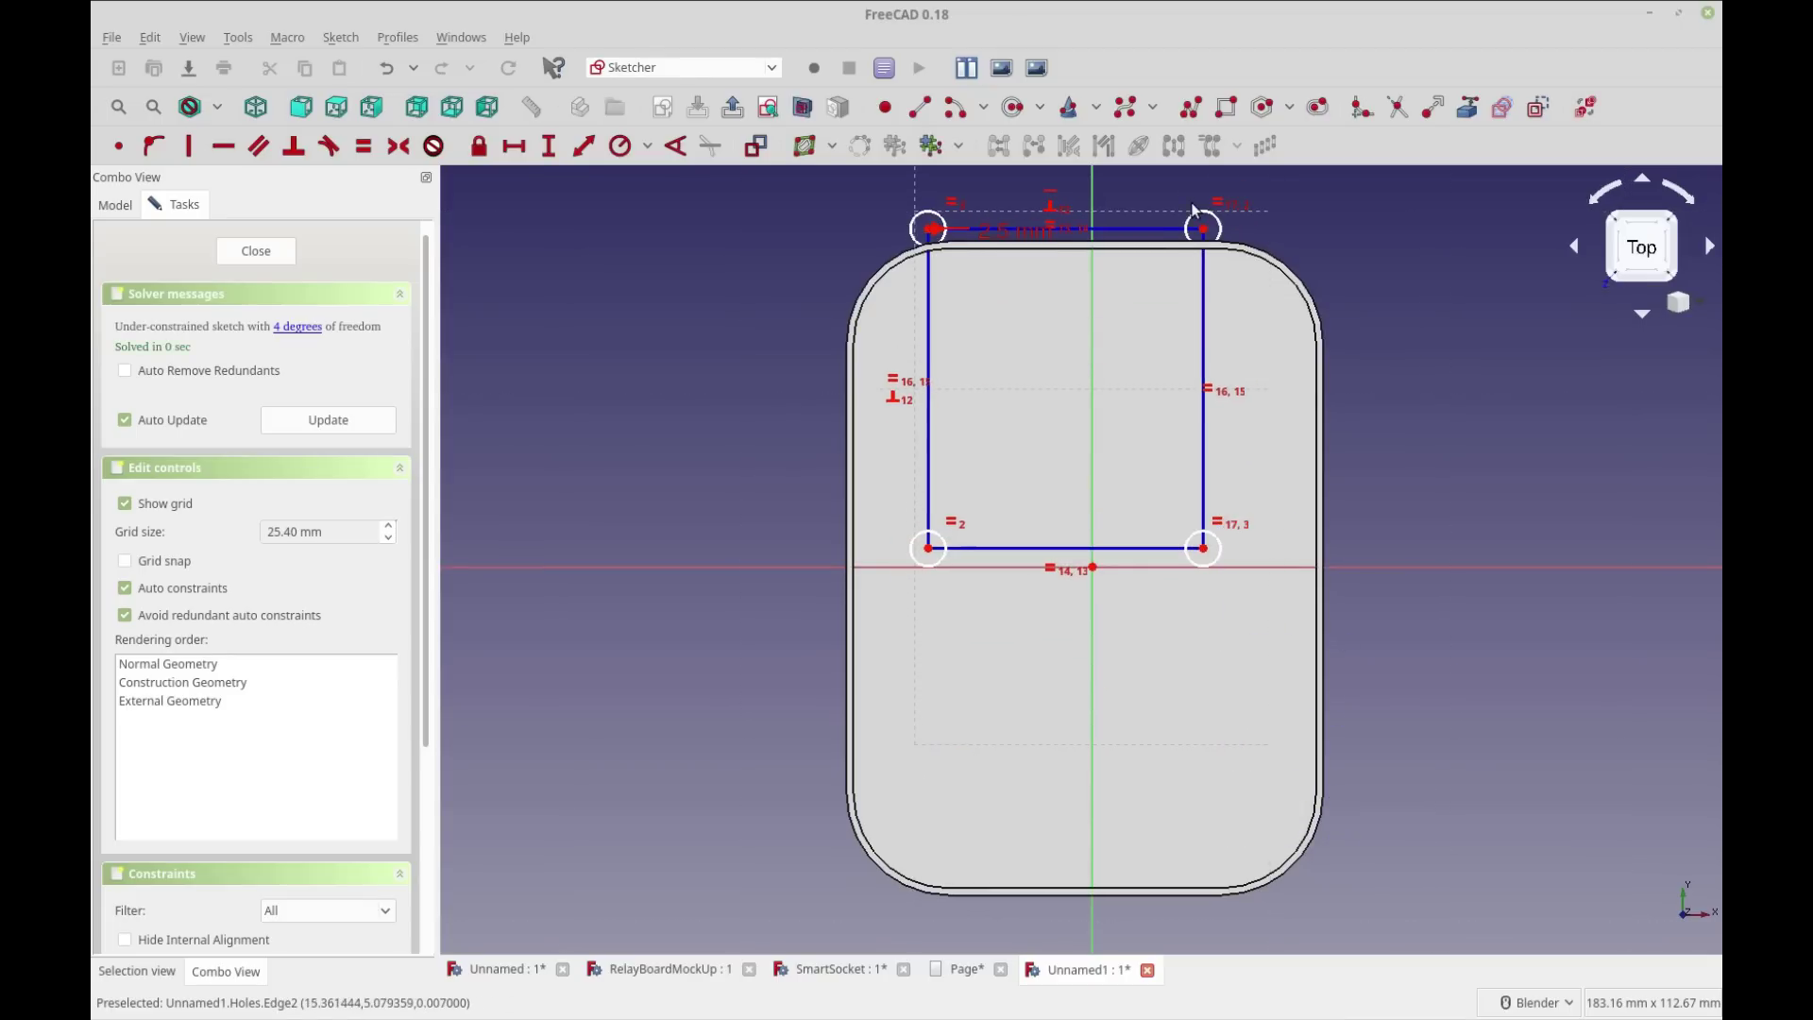
# Step: Constrain the rectangle's left side to a 40 mm vertical distance
pyautogui.click(930, 230)
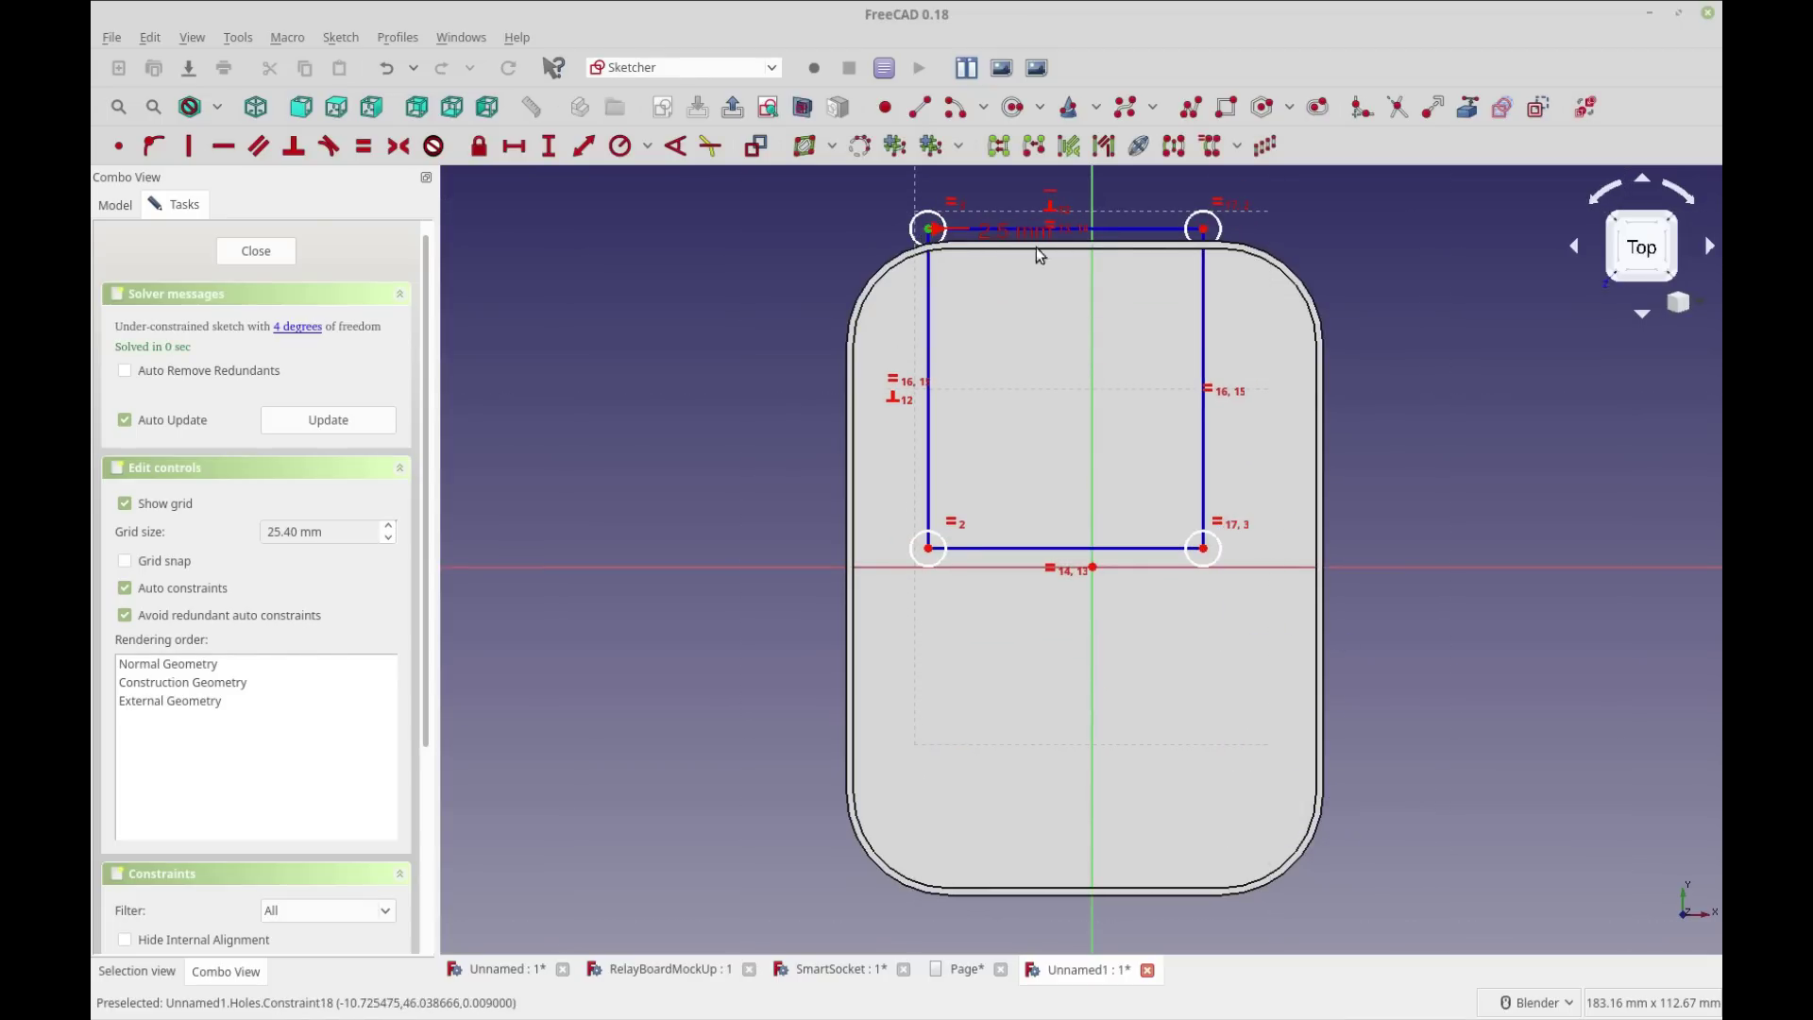
pyautogui.click(1212, 231)
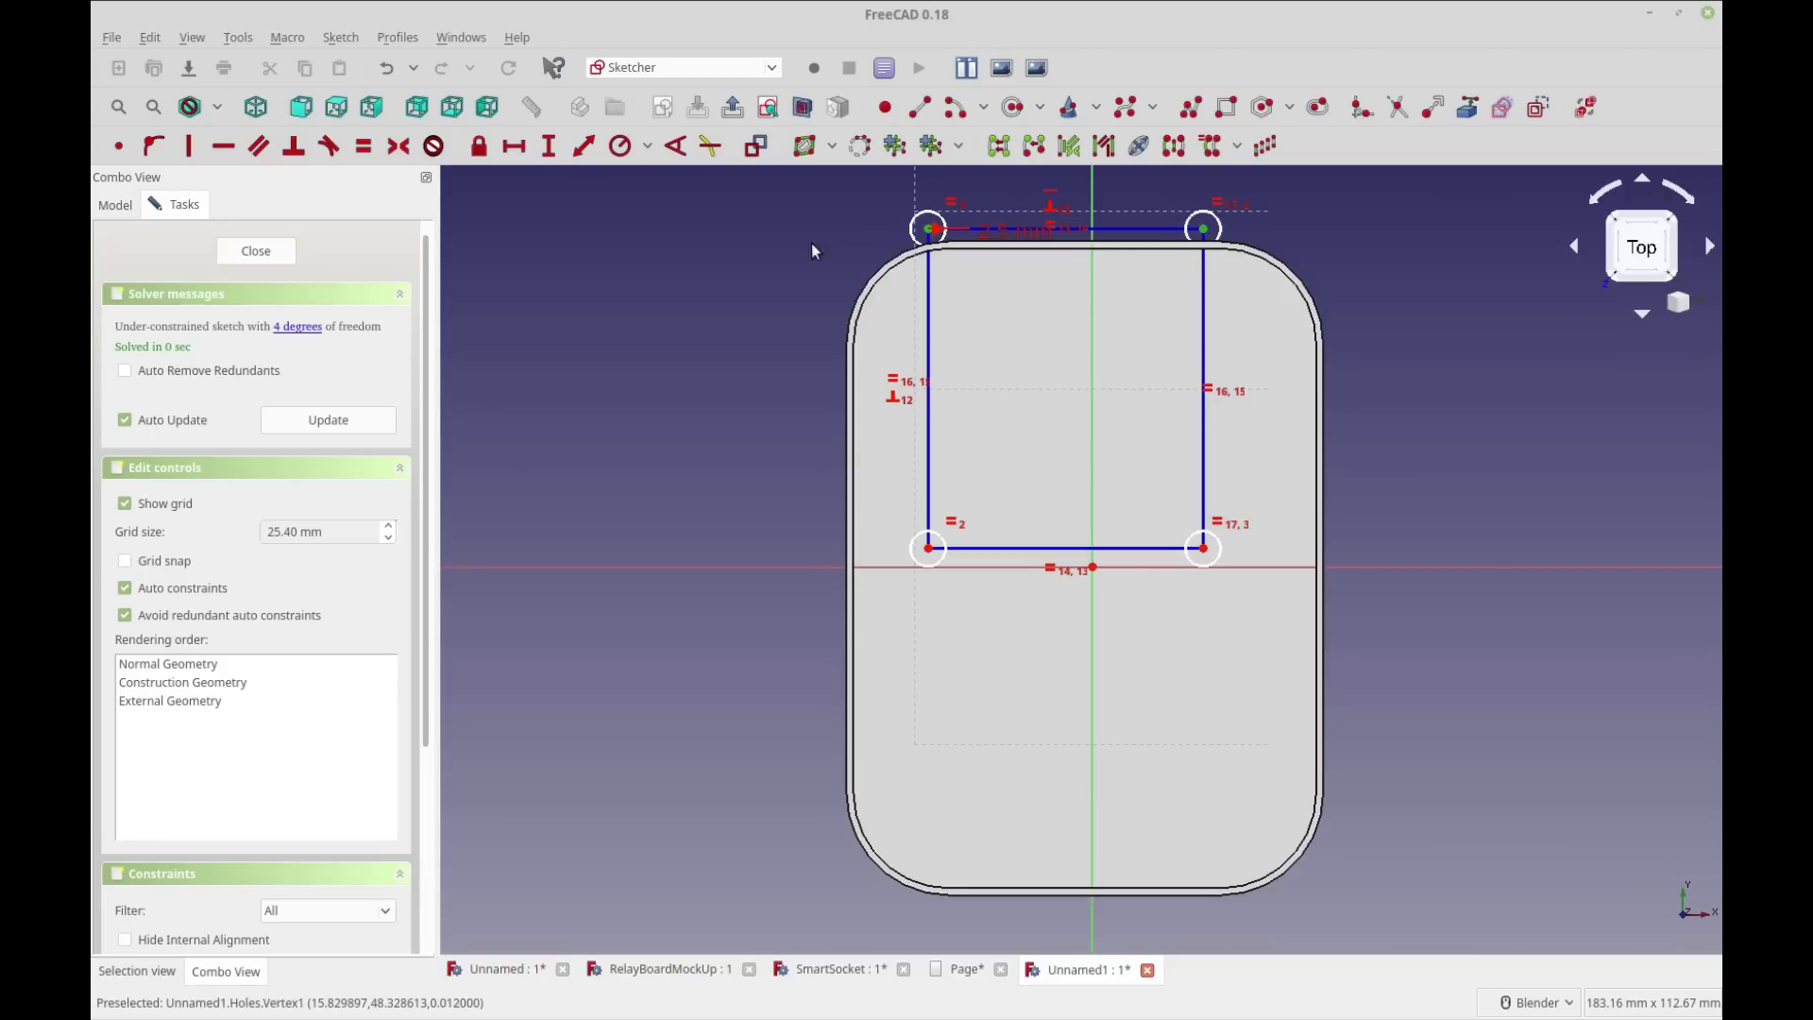
pyautogui.click(547, 148)
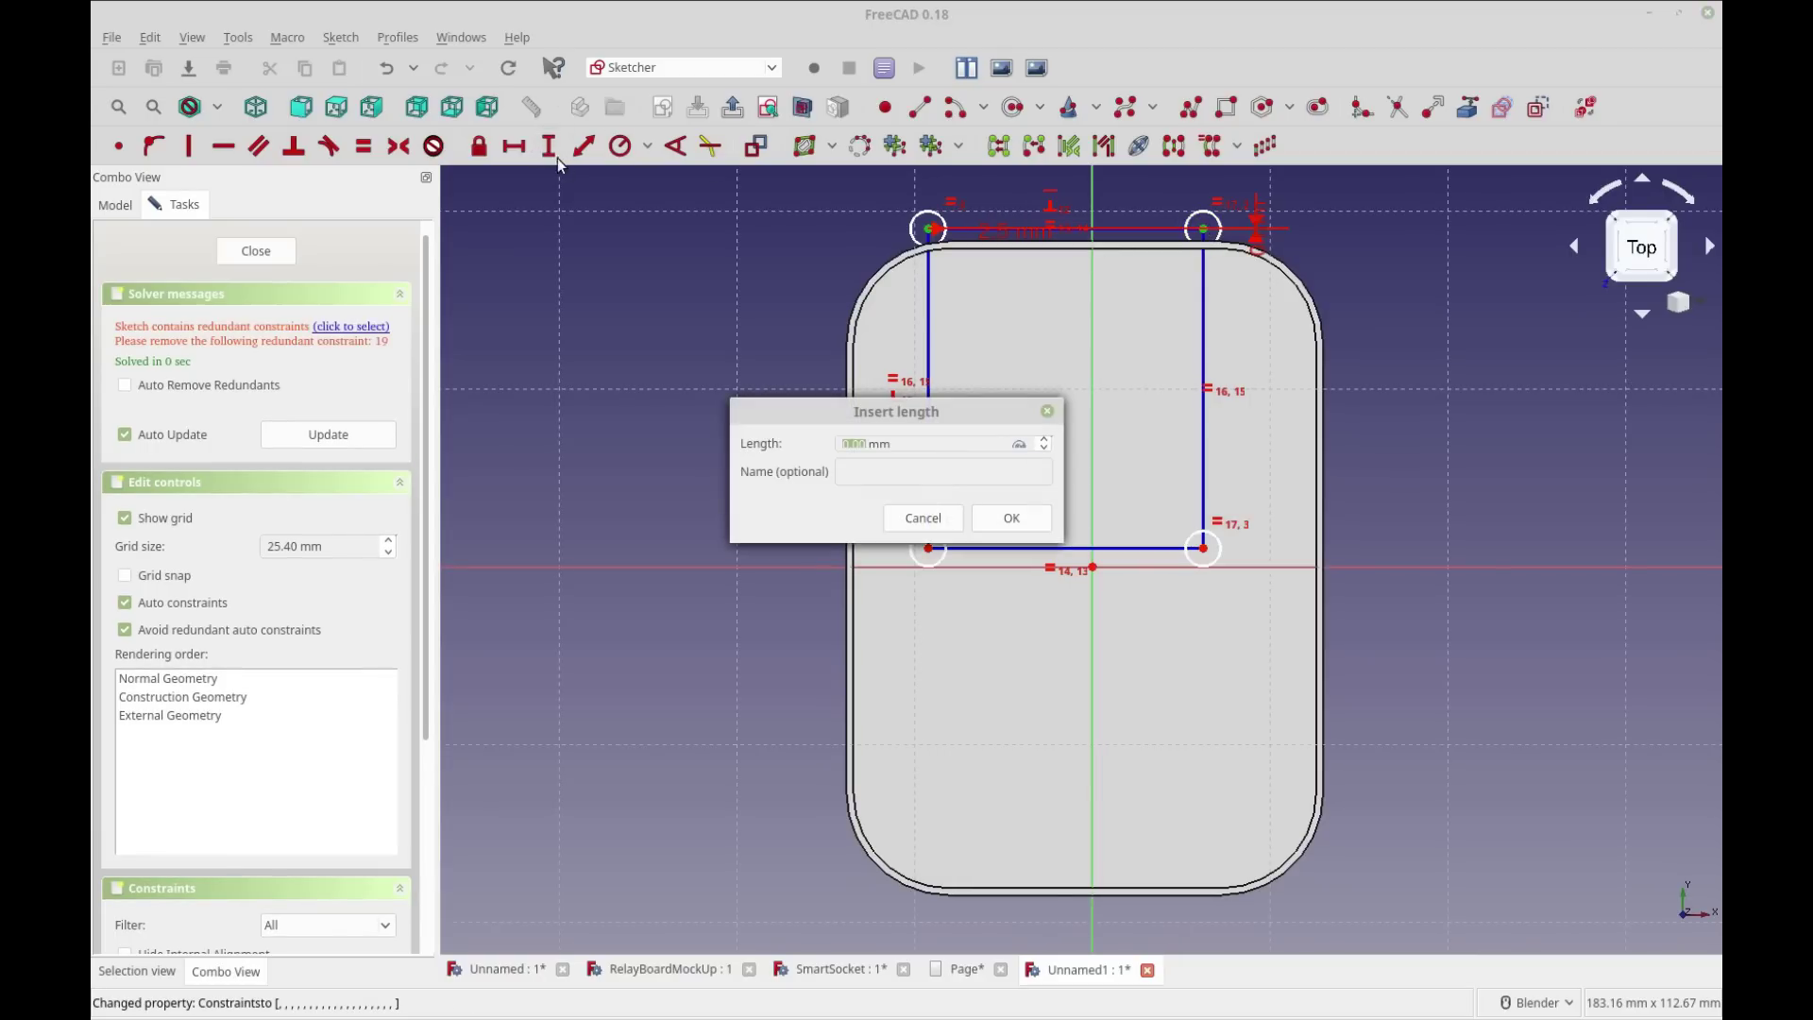
pyautogui.click(1011, 518)
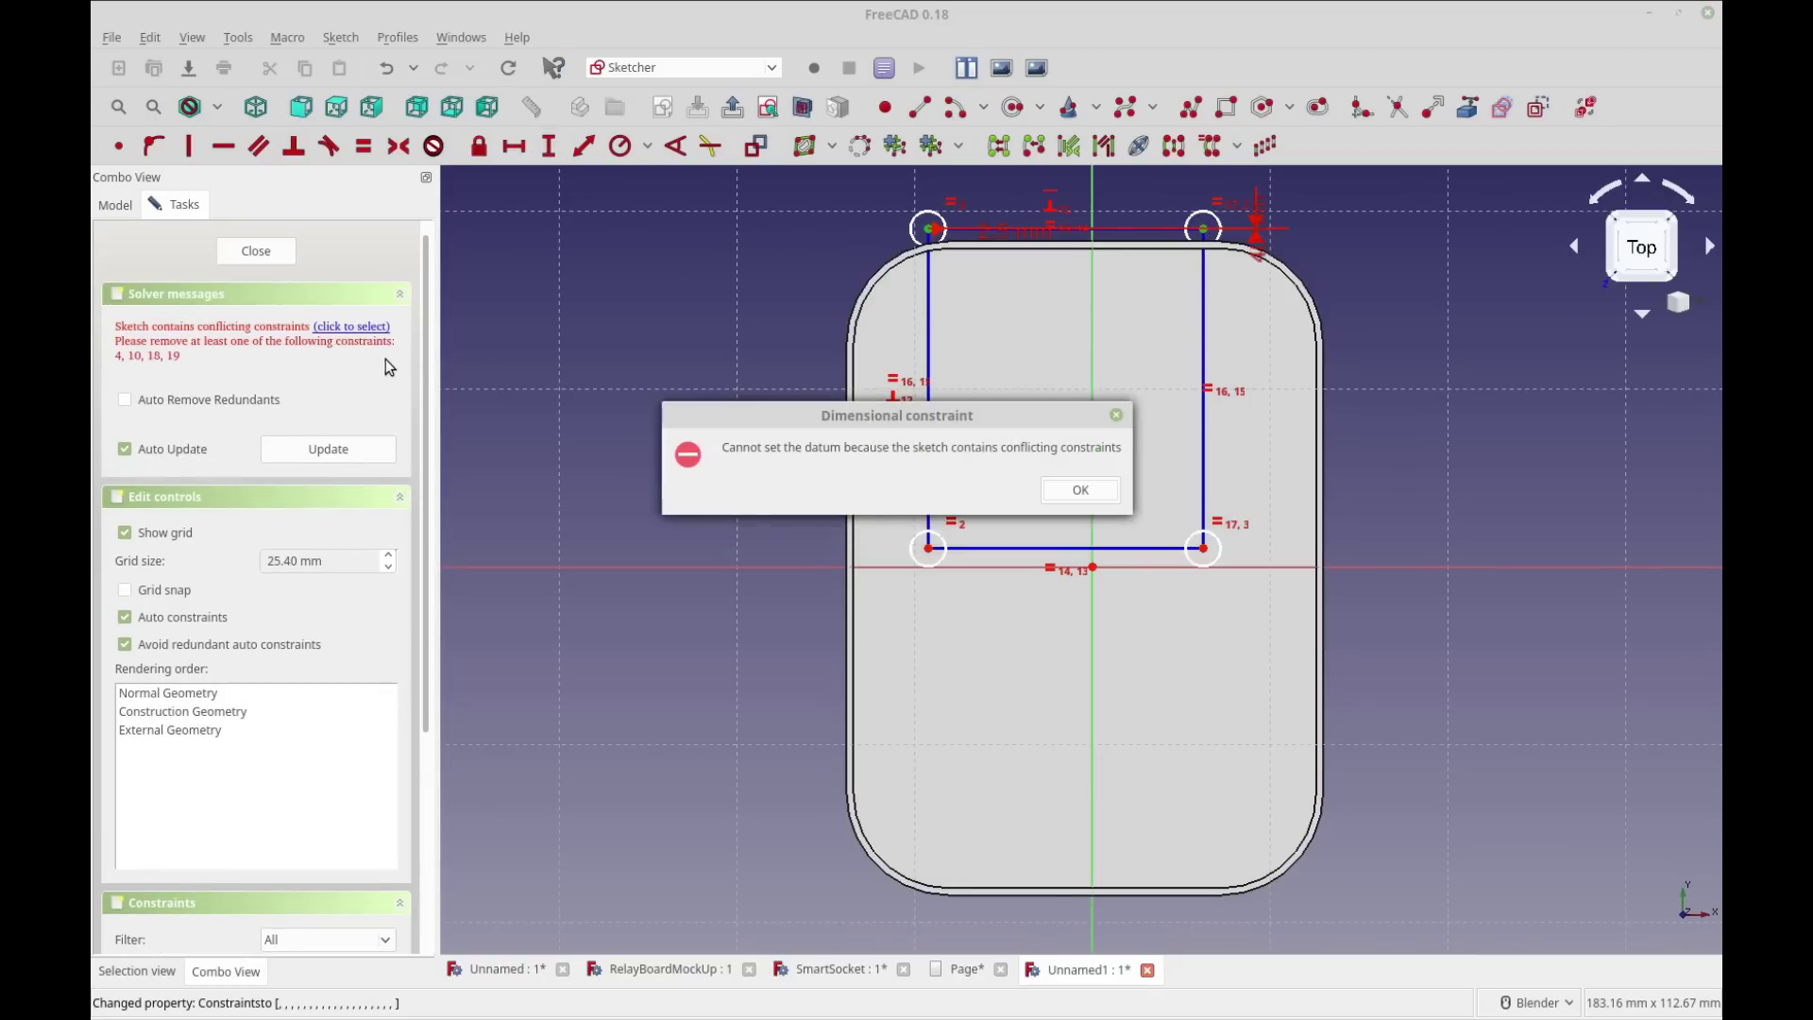
pyautogui.click(1111, 489)
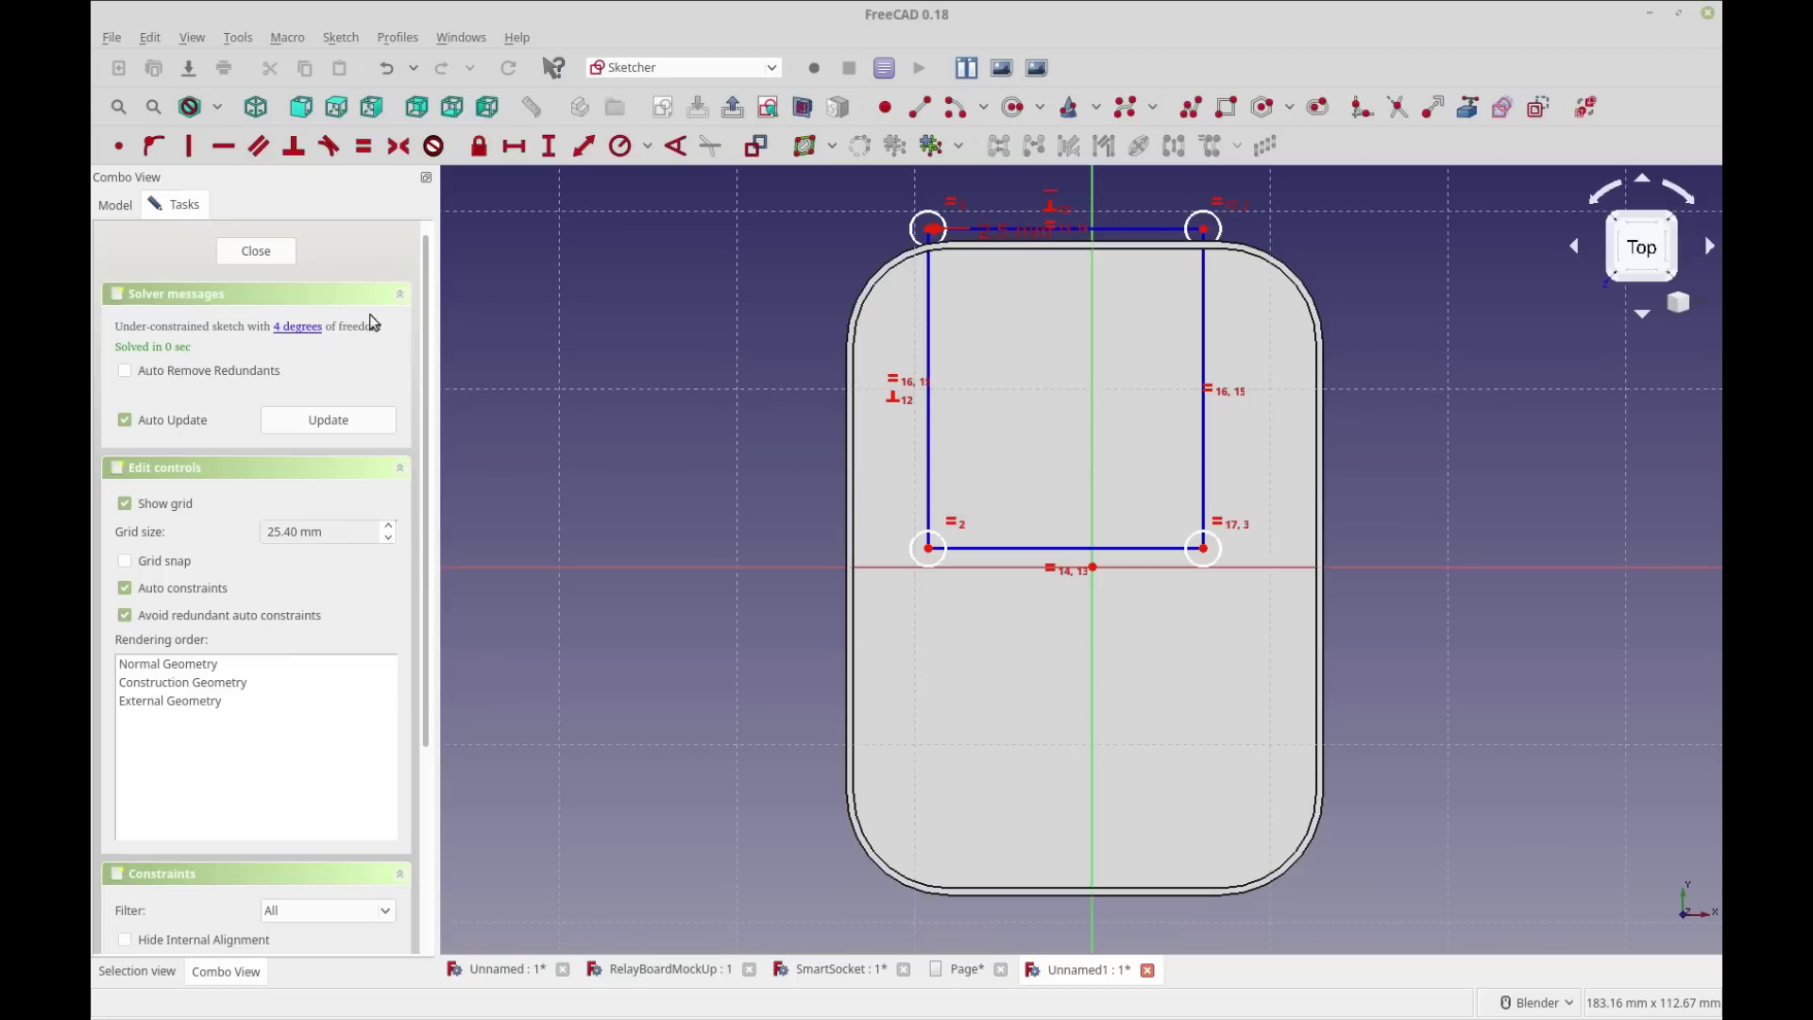
pyautogui.click(929, 253)
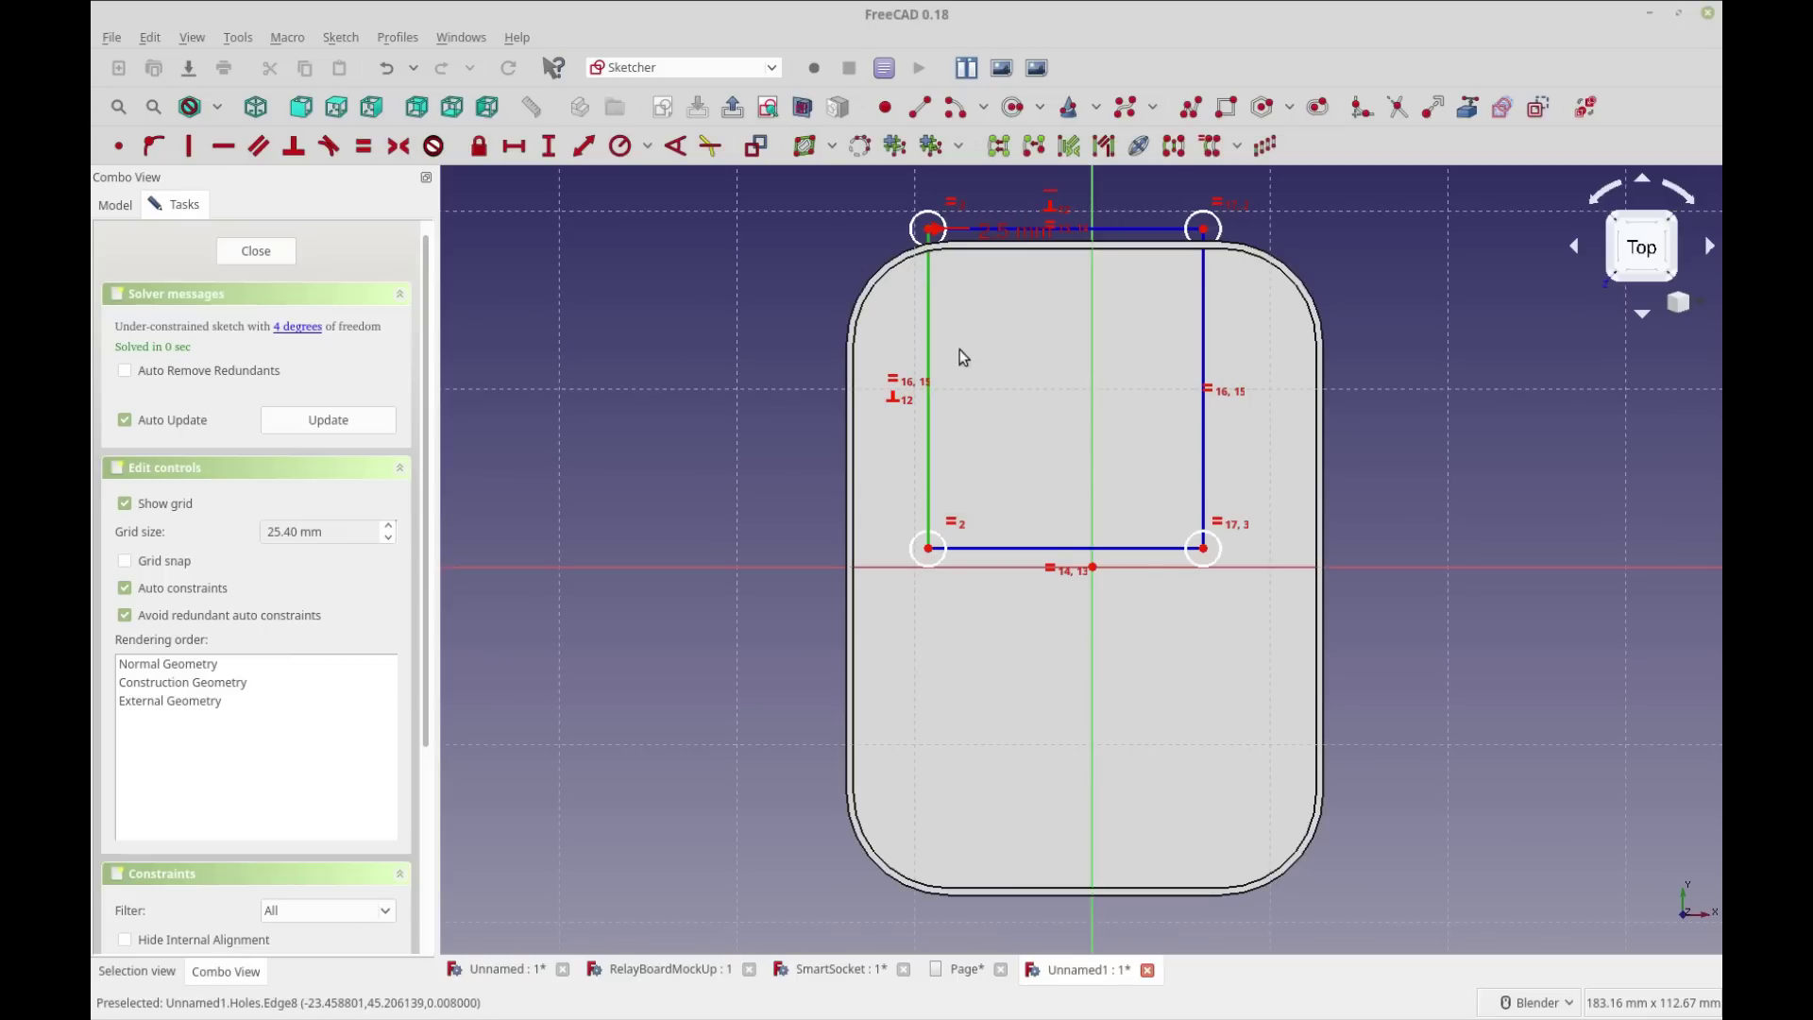
pyautogui.click(692, 224)
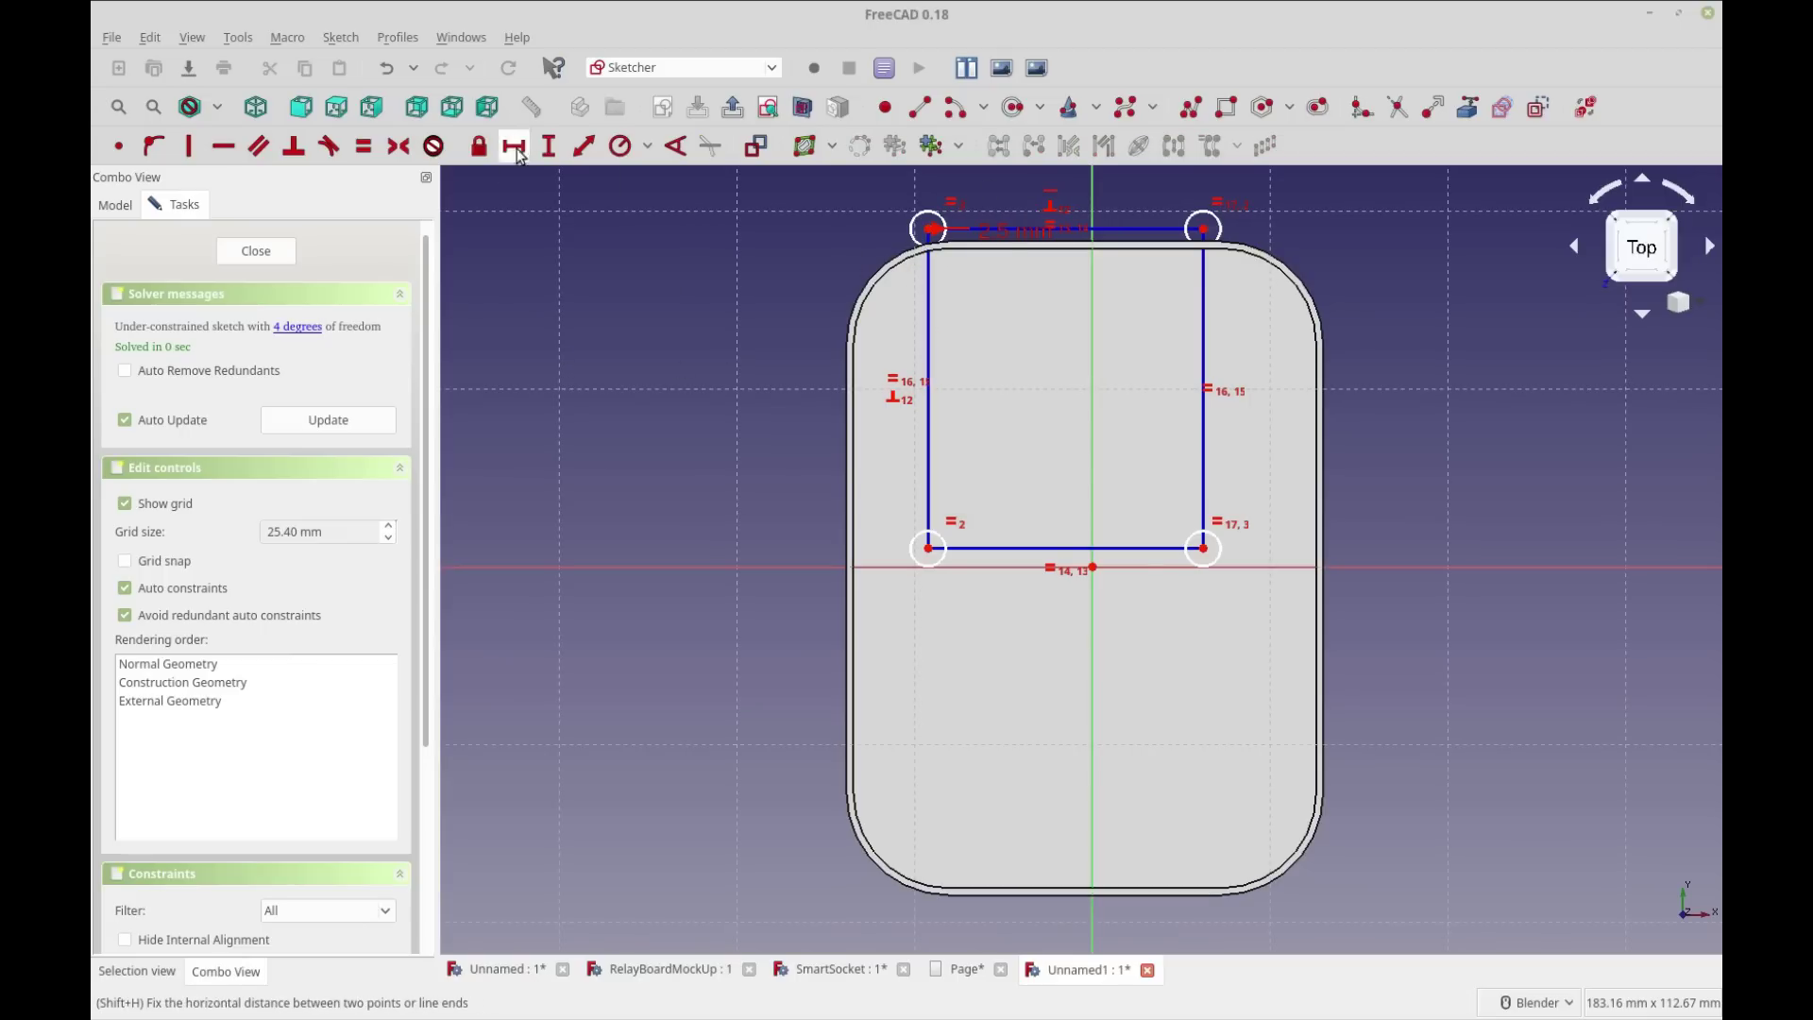
pyautogui.click(549, 146)
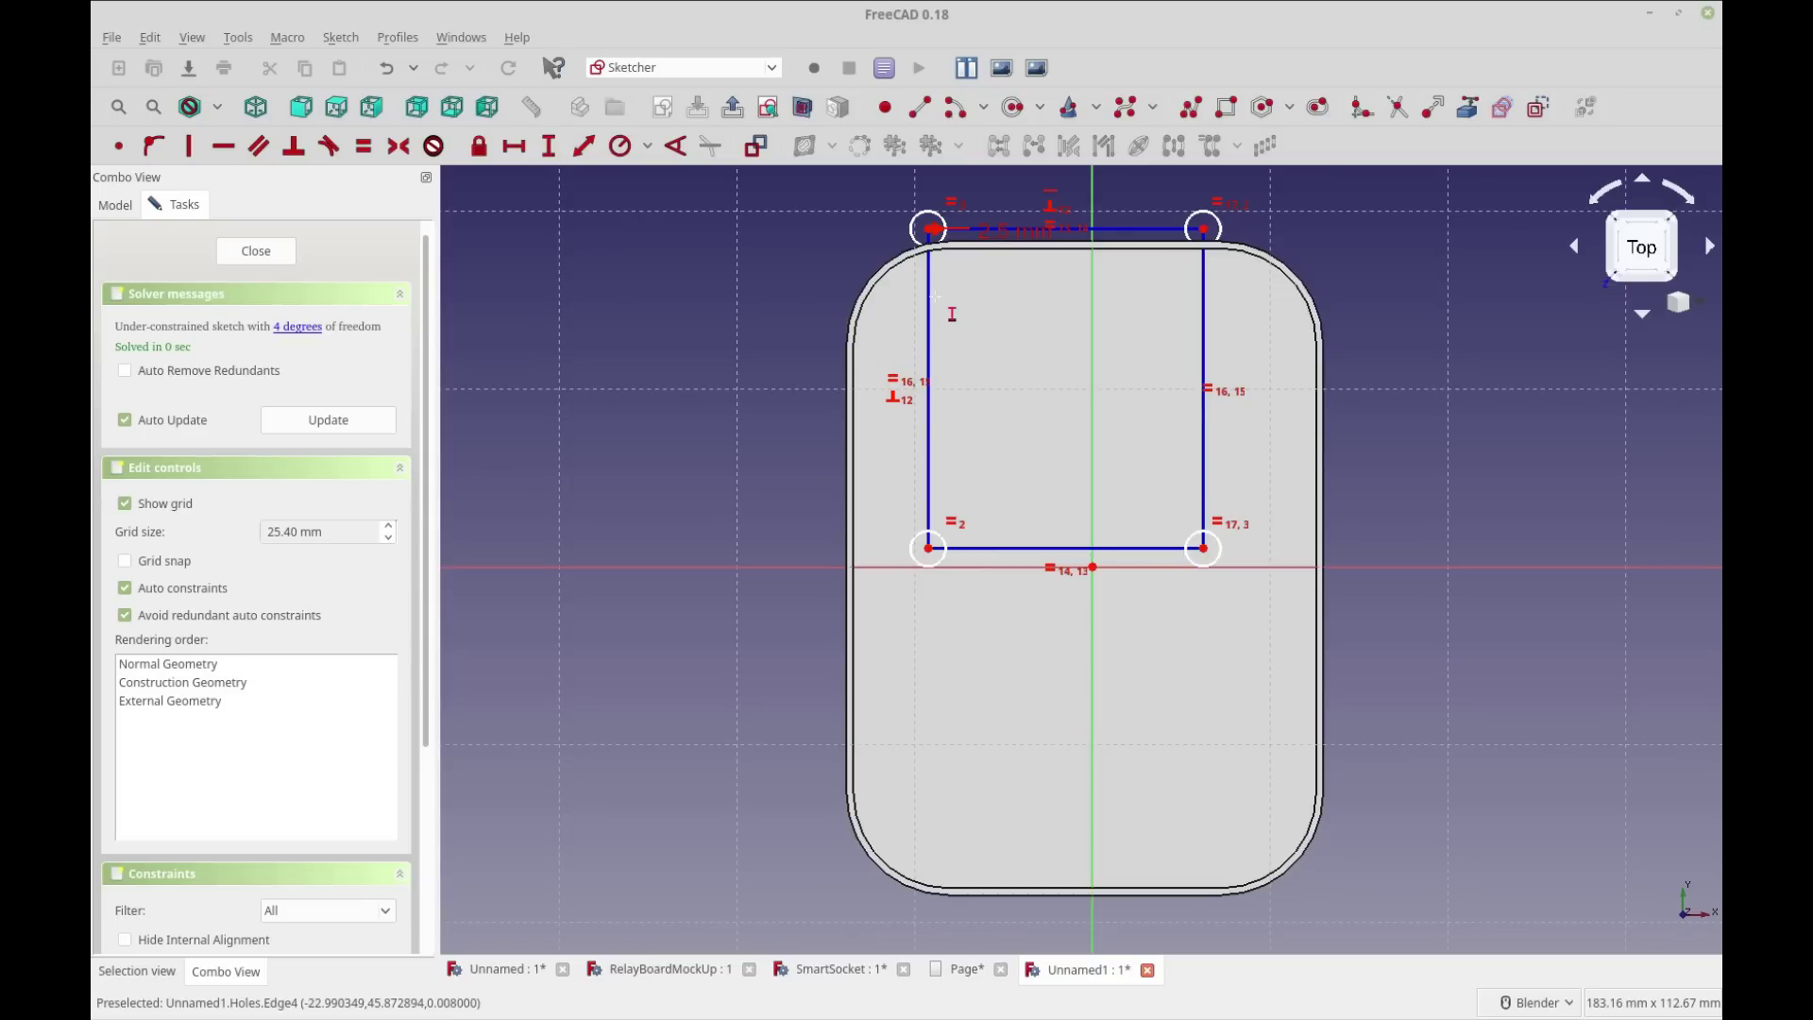
pyautogui.click(930, 301)
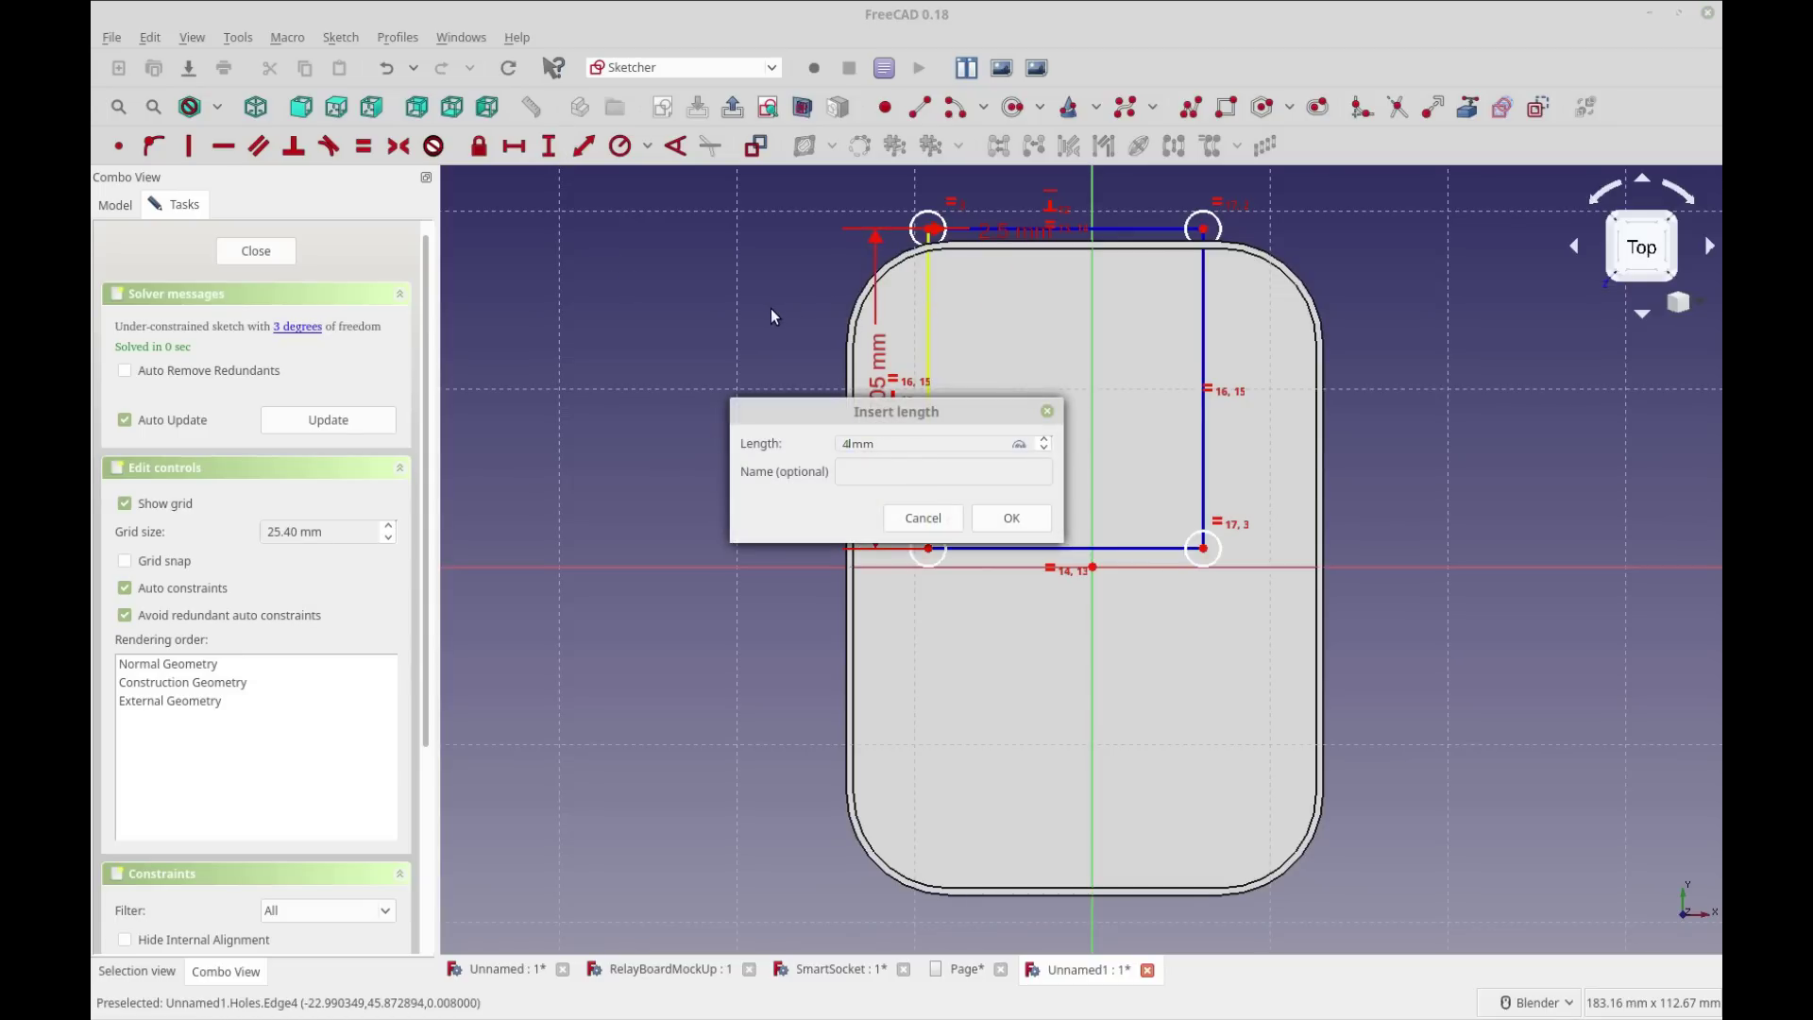
pyautogui.click(1003, 517)
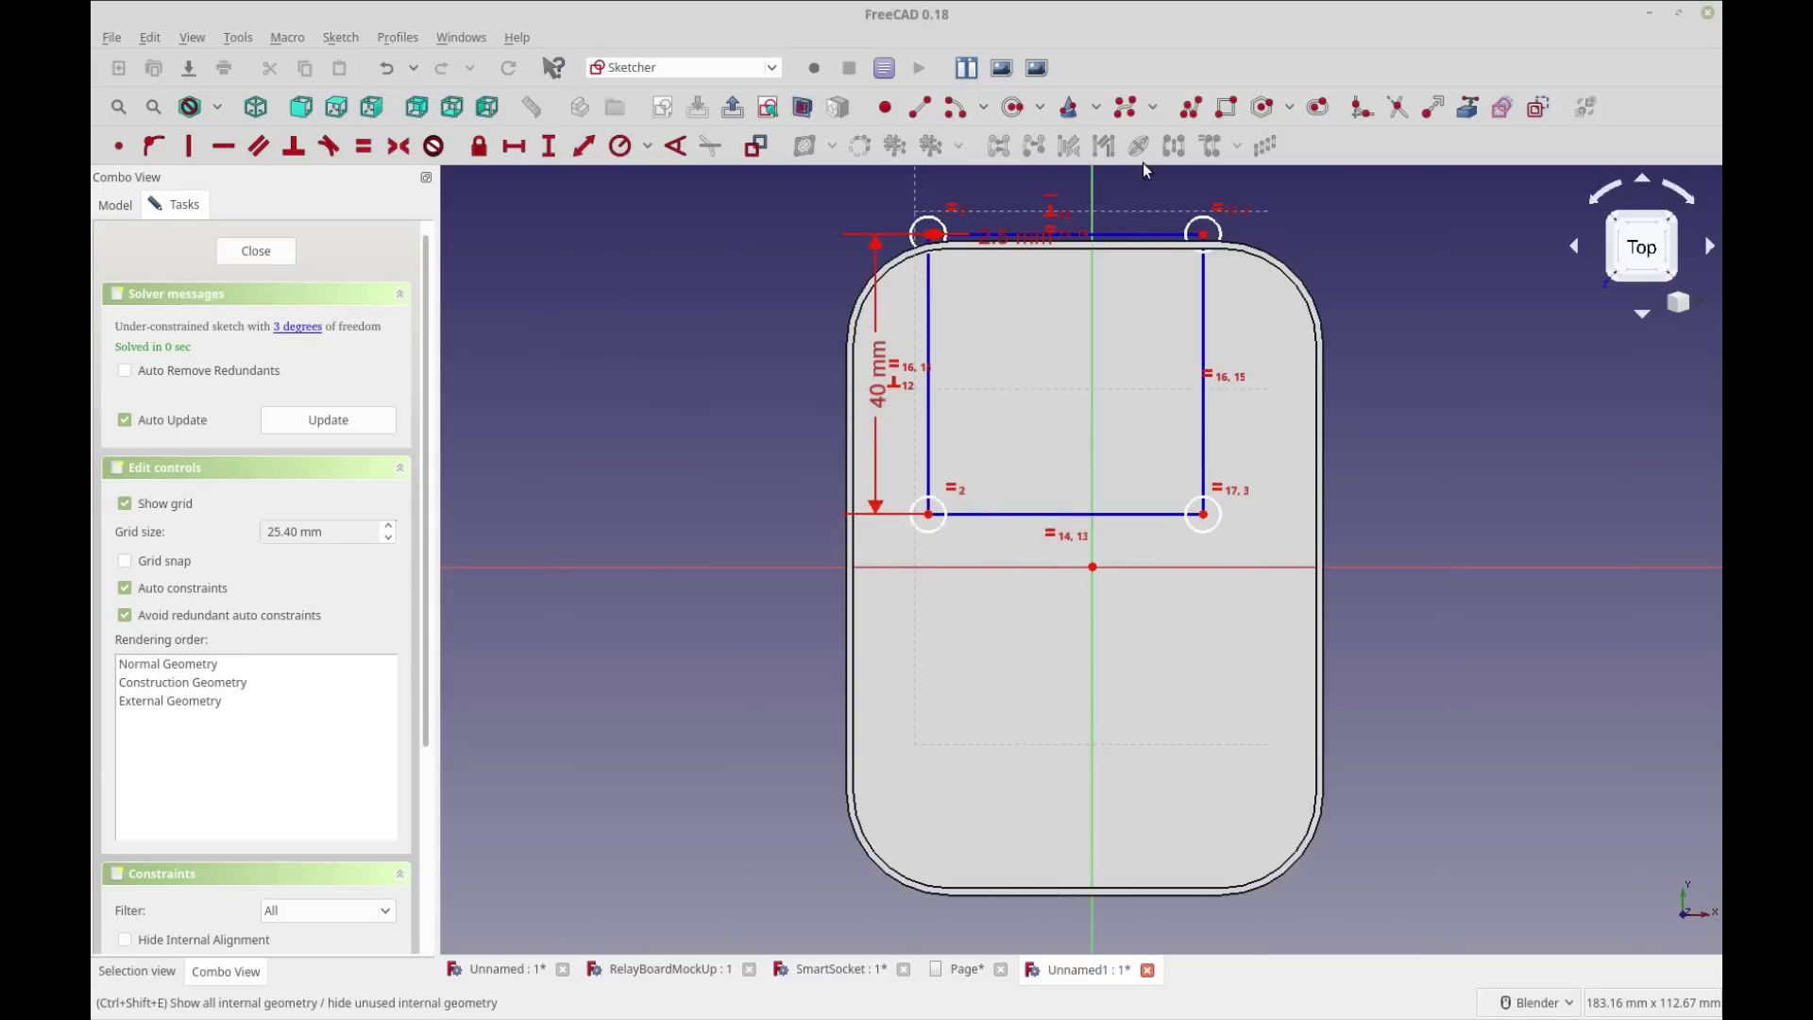
pyautogui.click(1140, 232)
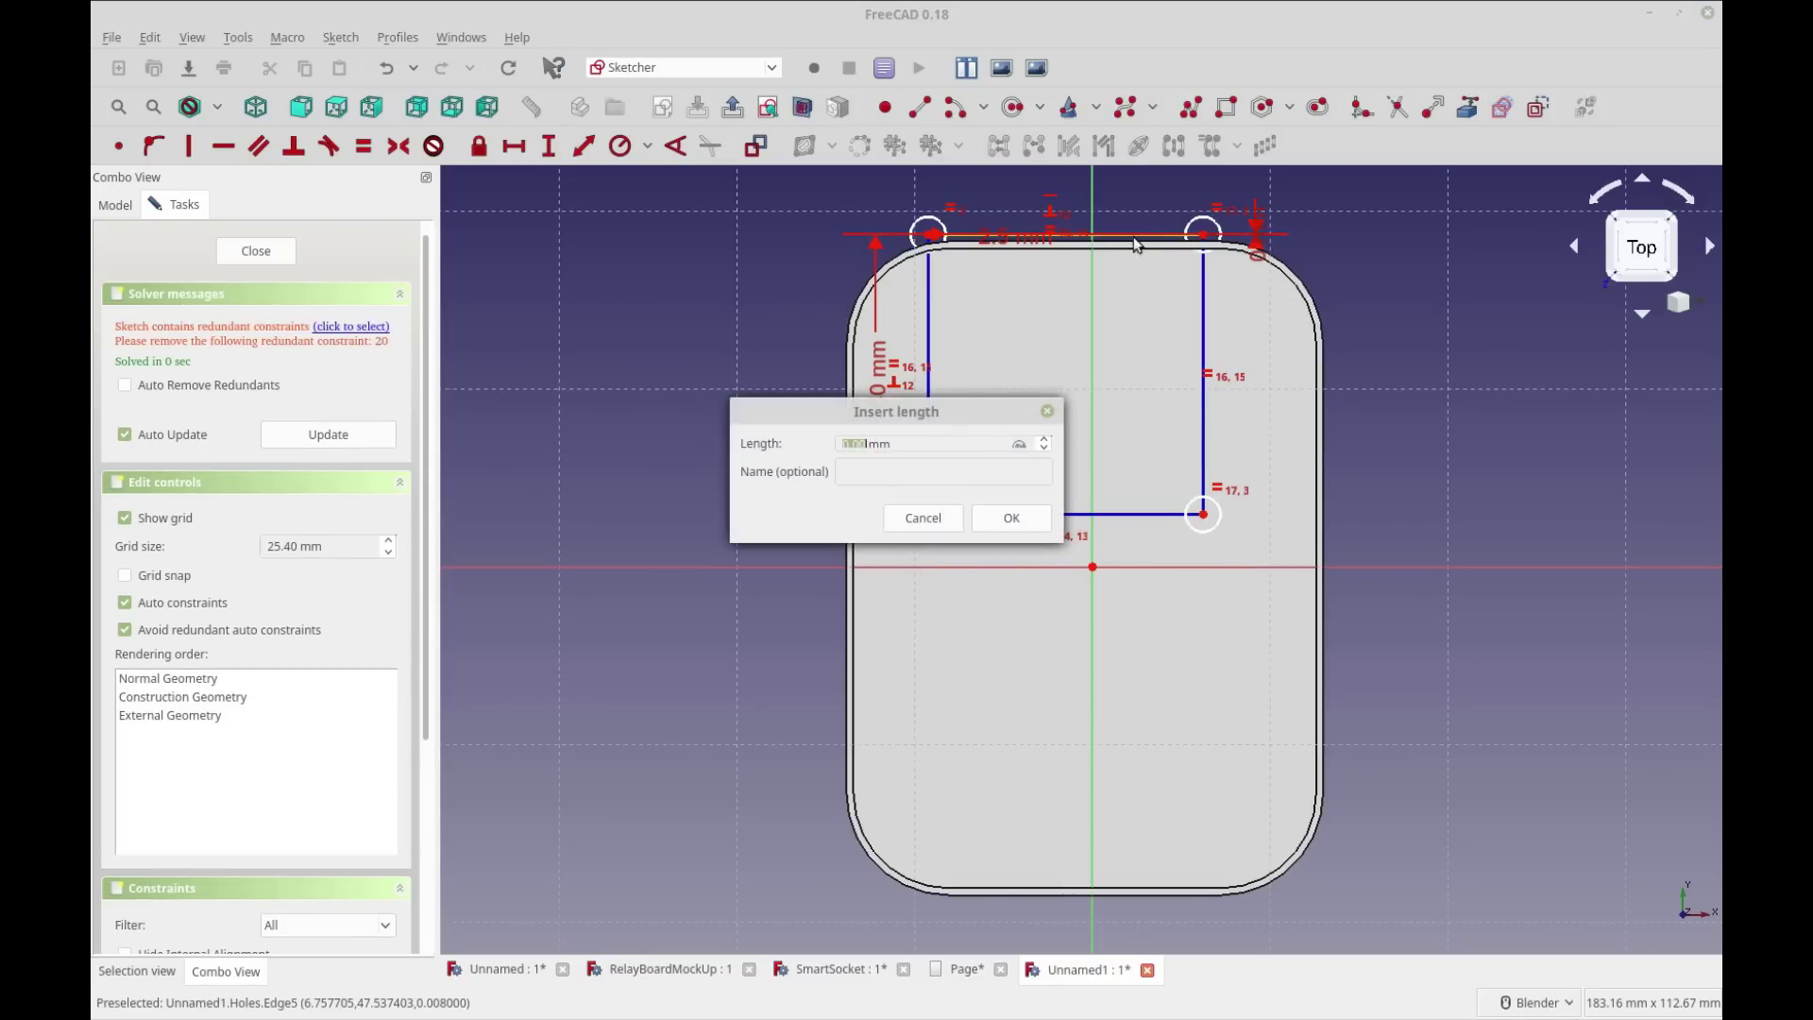
pyautogui.click(930, 524)
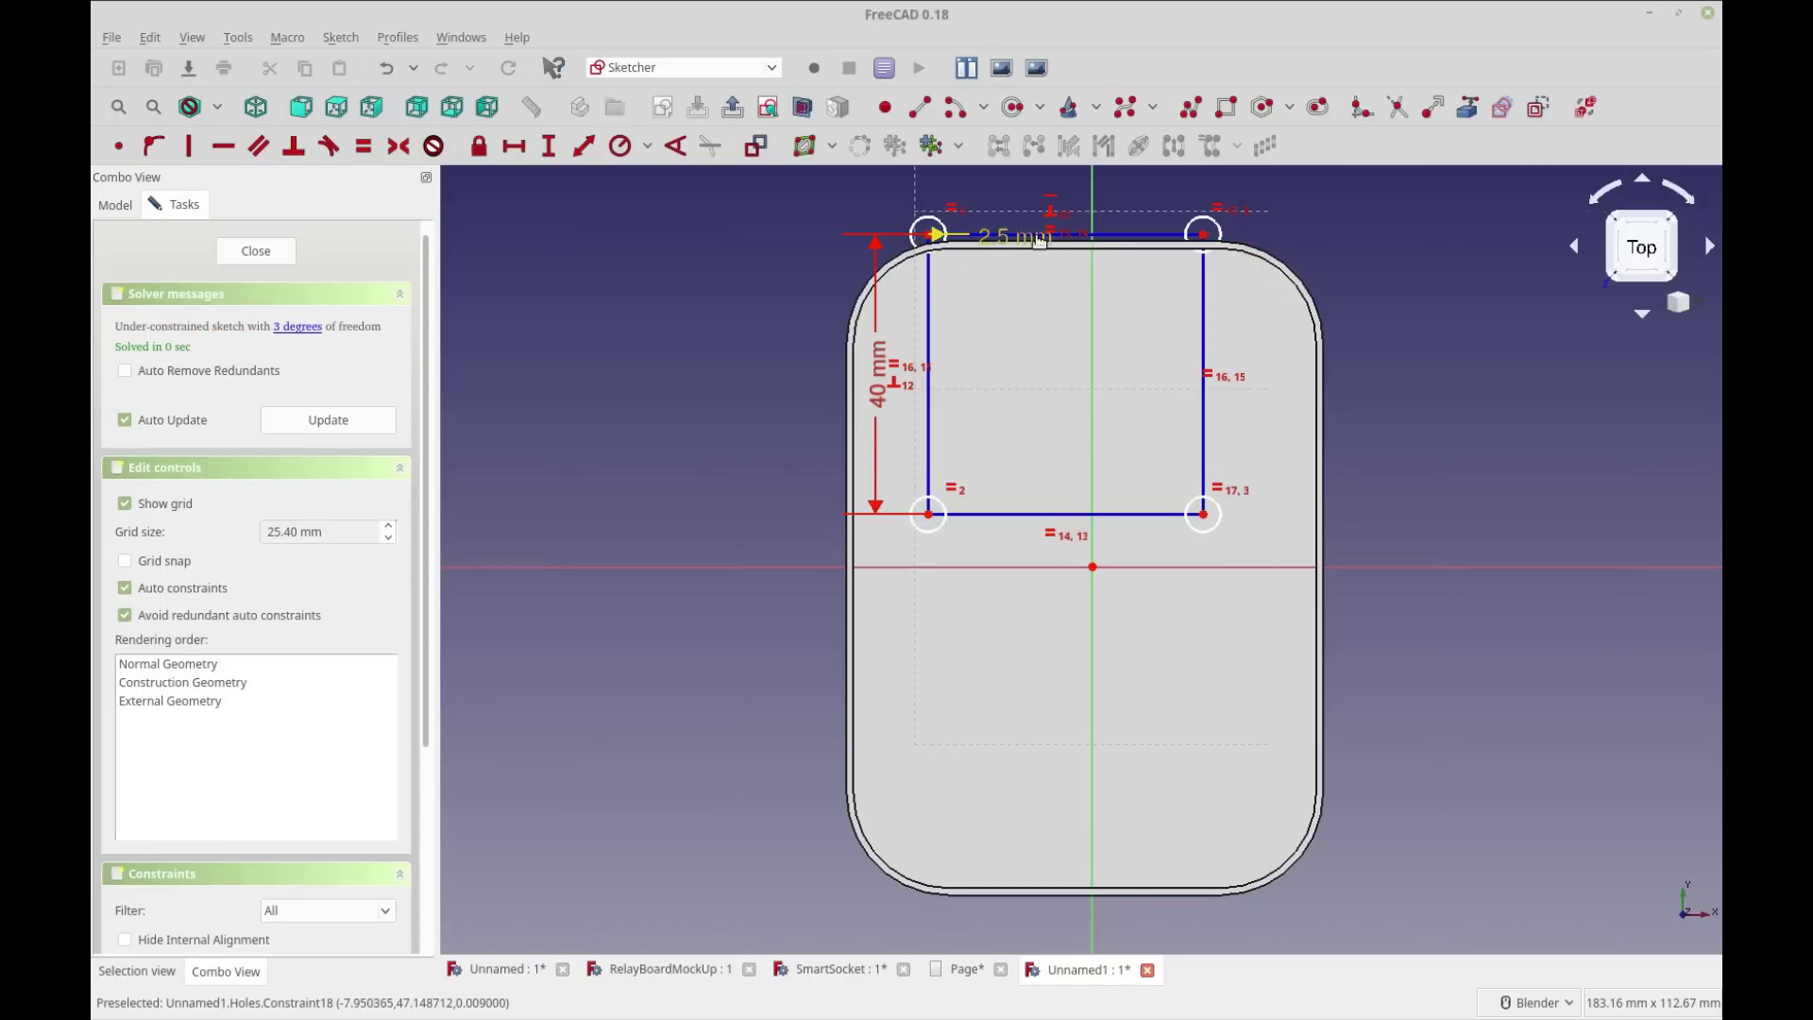
# Step: Move the 2.5 mm label aside and adjust the rectangle's width and position
pyautogui.moveTo(1038, 241); pyautogui.dragTo(820, 378)
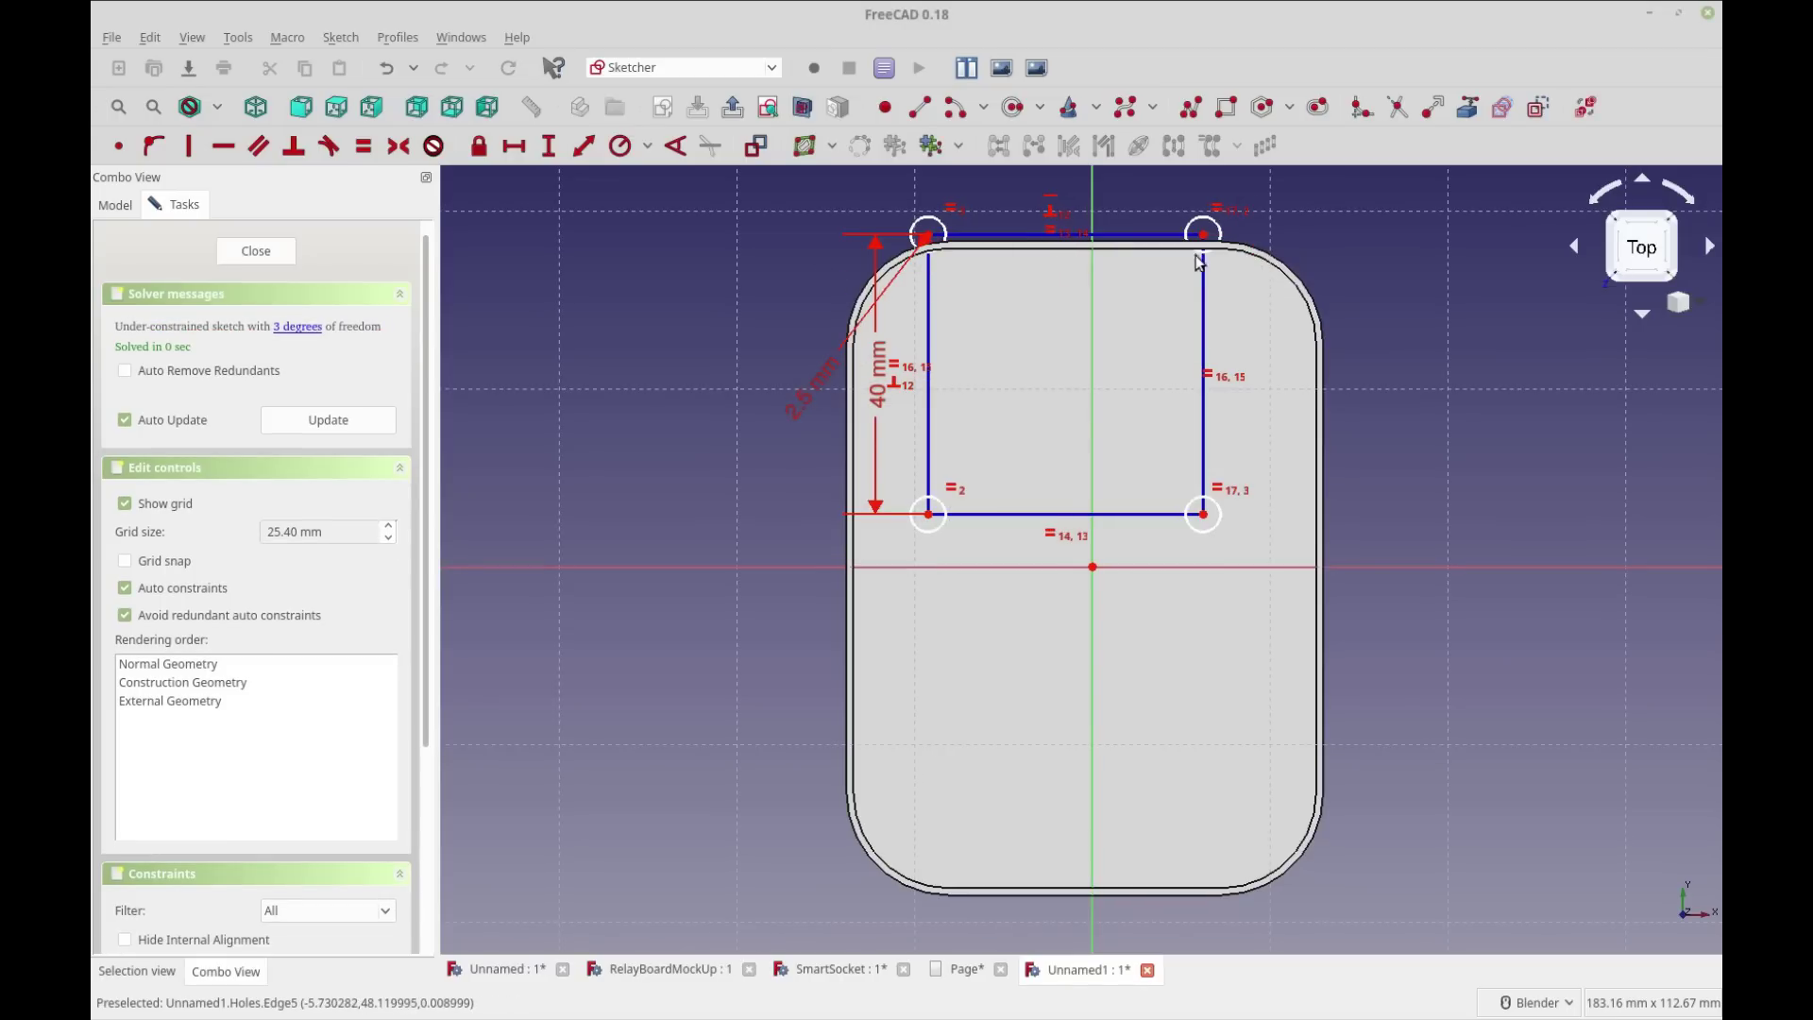
pyautogui.moveTo(1199, 262)
pyautogui.mouseDown()
pyautogui.moveTo(960, 325)
pyautogui.moveTo(927, 356)
pyautogui.mouseUp()
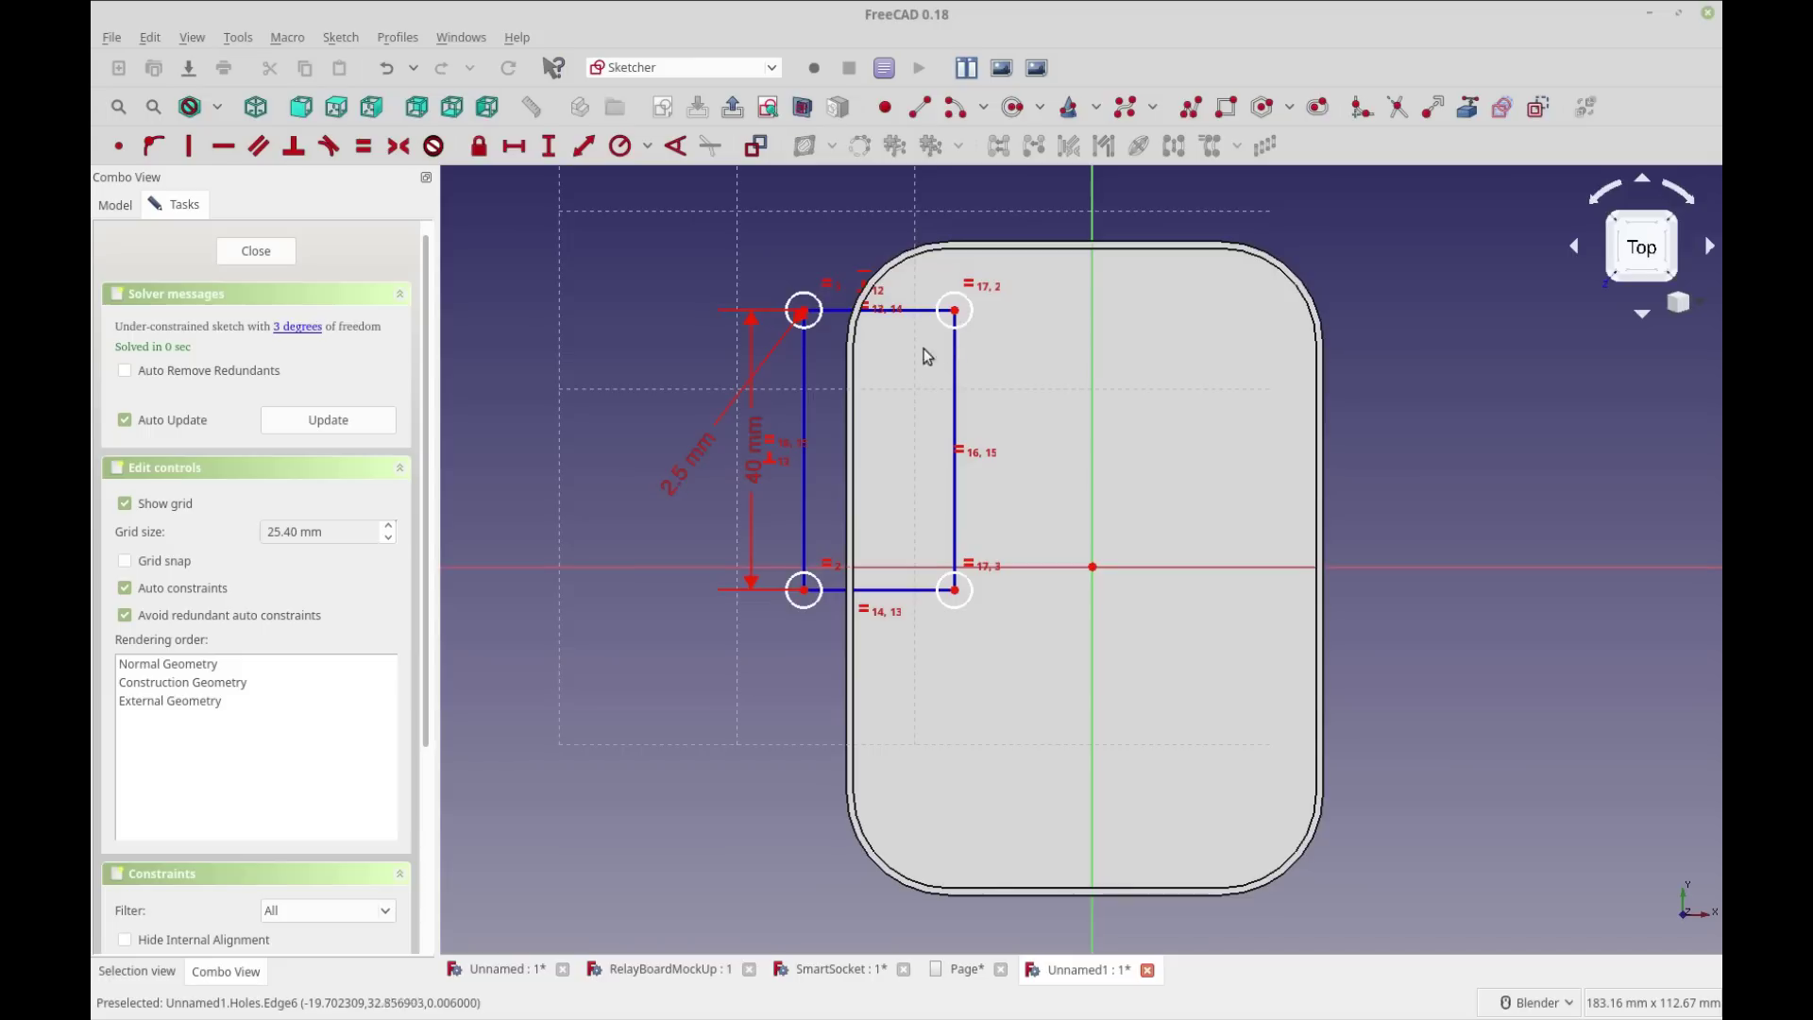
pyautogui.moveTo(805, 385); pyautogui.dragTo(903, 331)
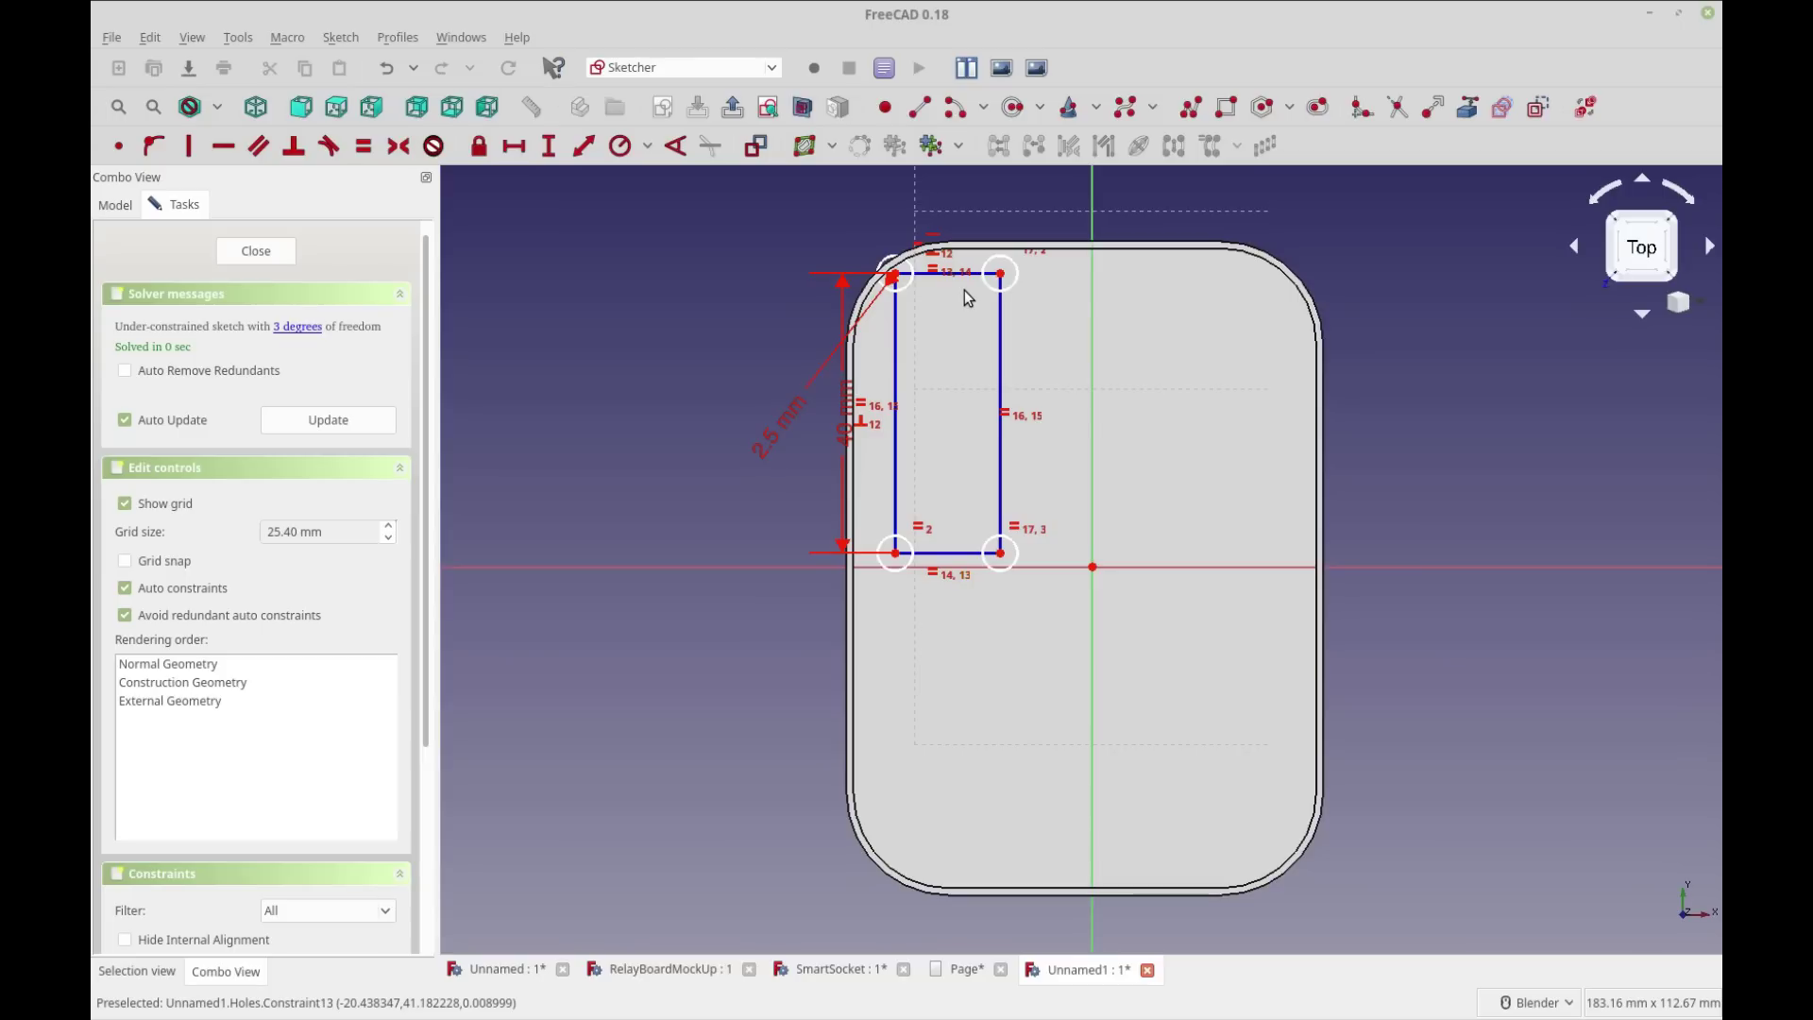
pyautogui.moveTo(1000, 334); pyautogui.dragTo(1006, 336)
pyautogui.moveTo(898, 387); pyautogui.dragTo(926, 378)
# Step: Move the Holes sketch into the Body and pad it in Part Design
pyautogui.click(256, 251)
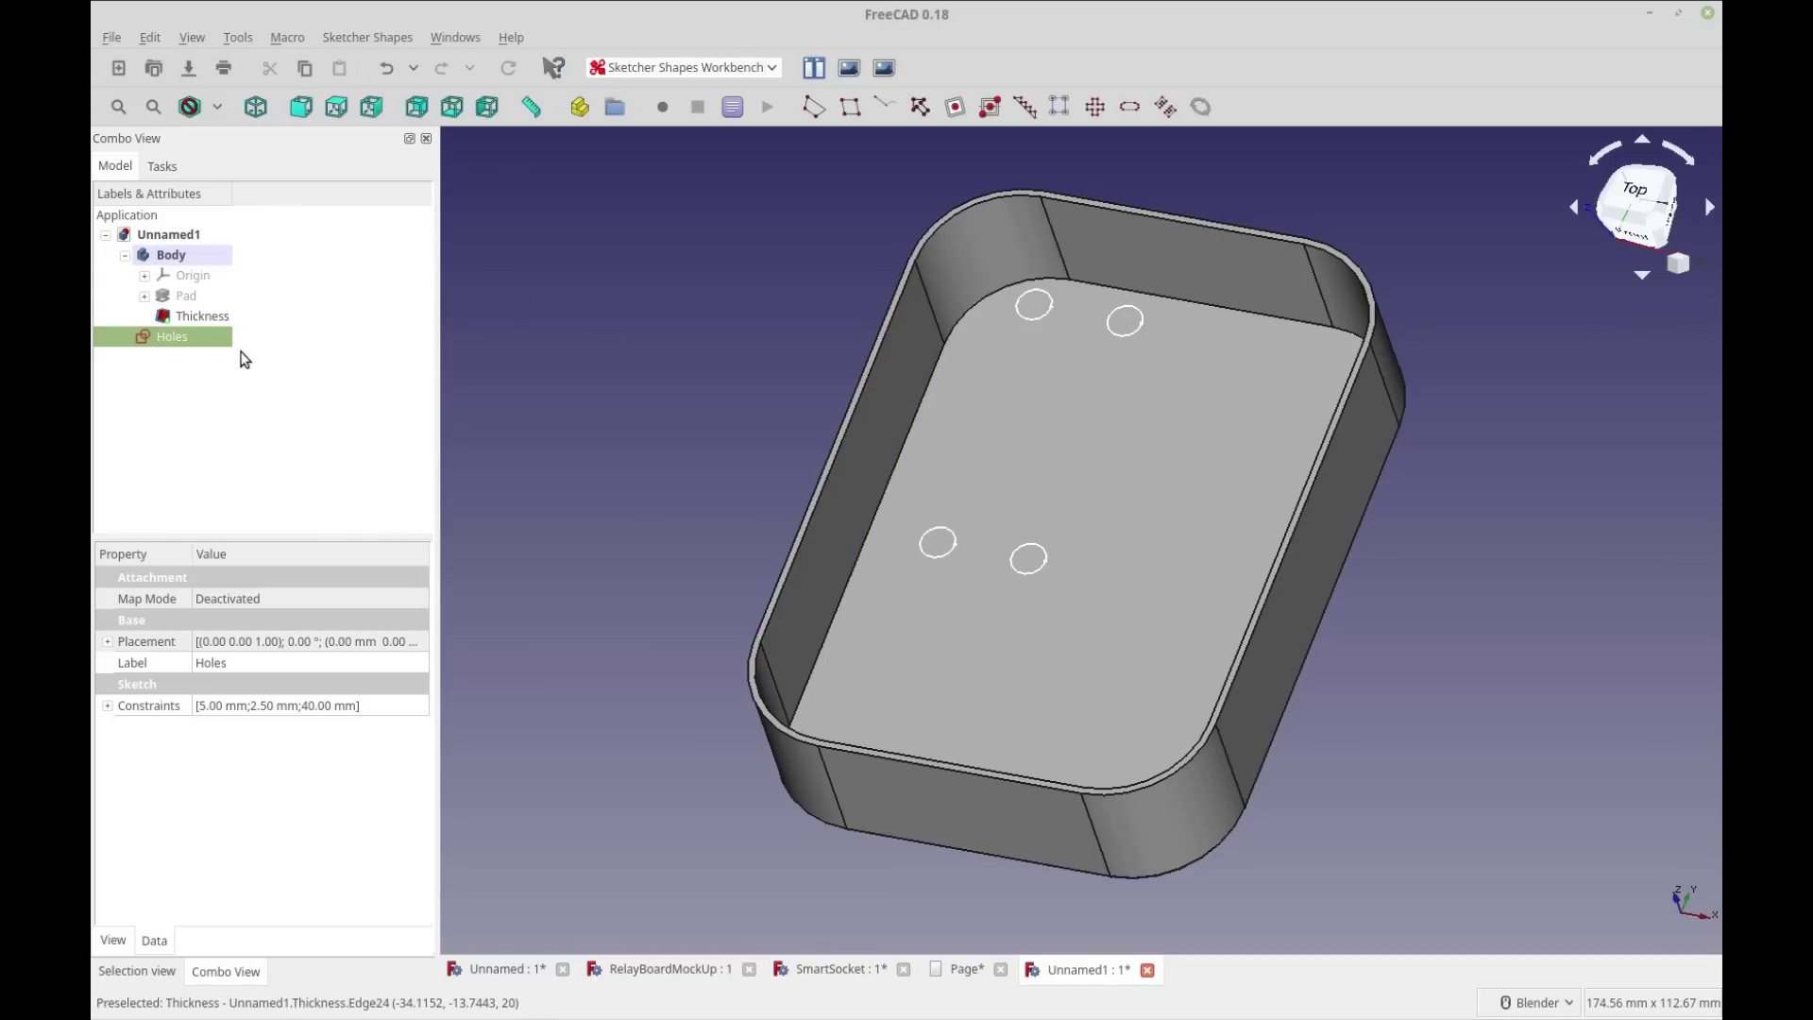
pyautogui.moveTo(203, 338); pyautogui.dragTo(194, 254)
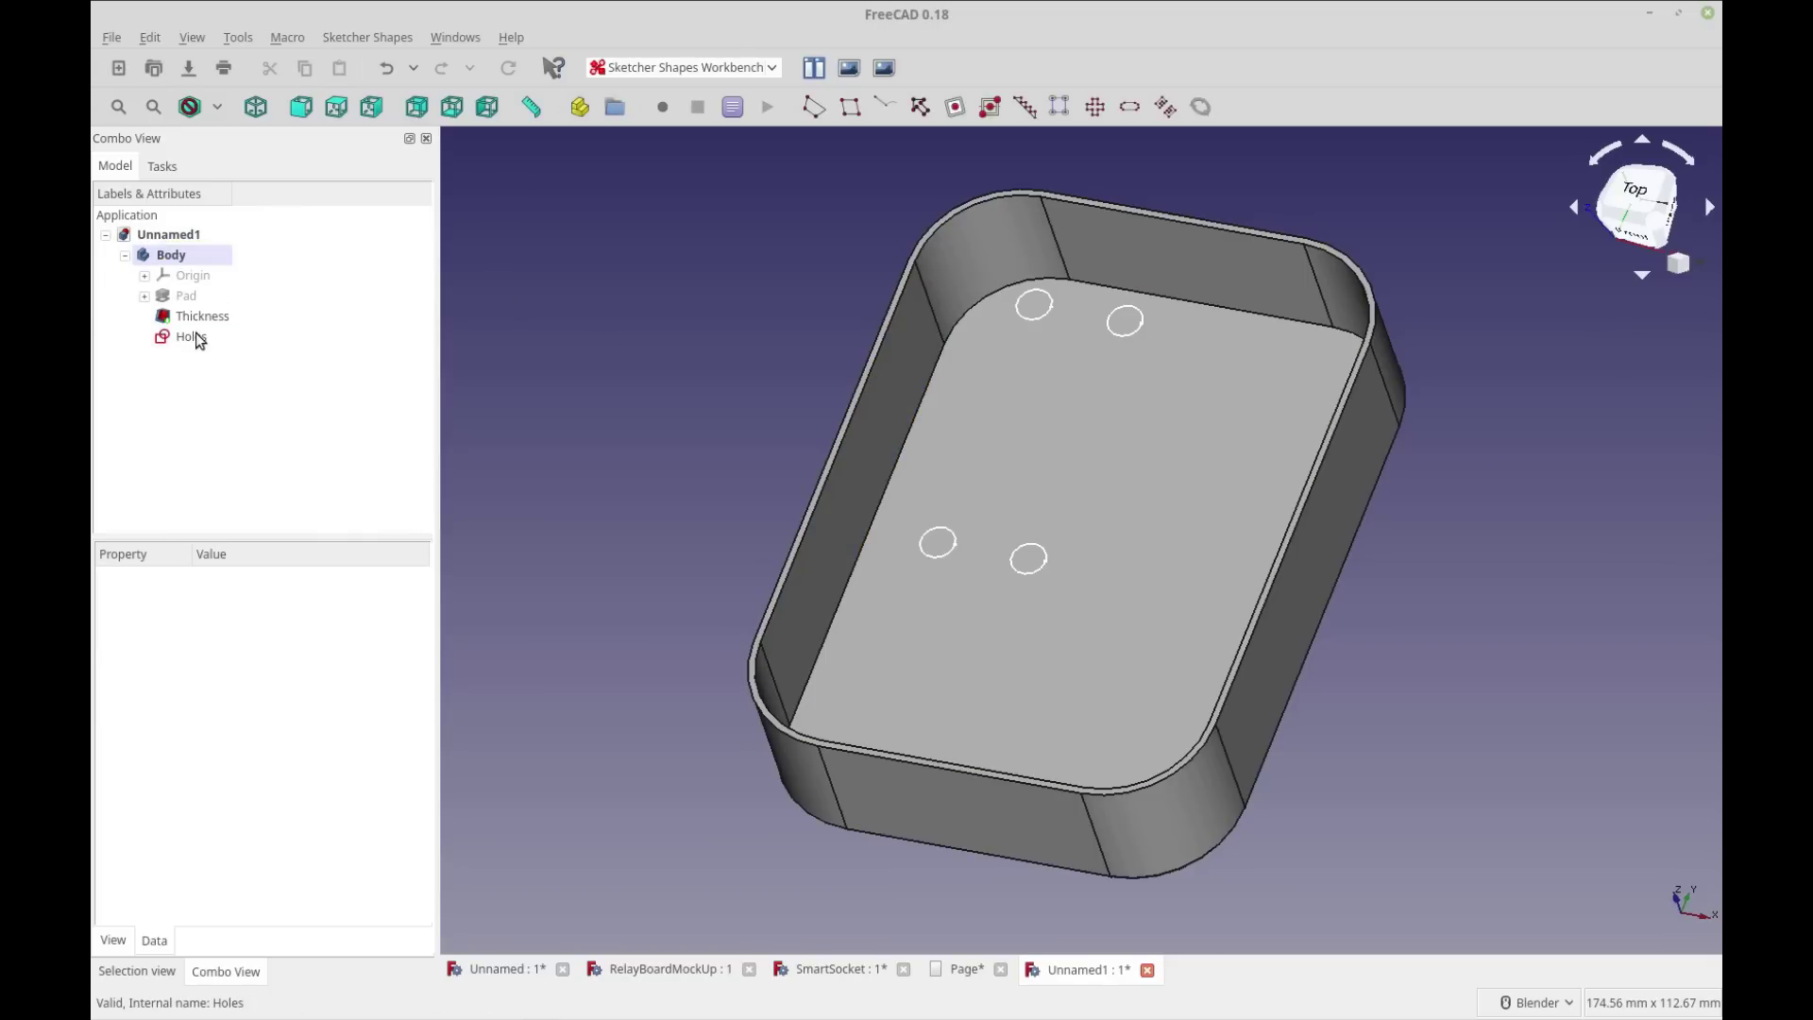
pyautogui.click(197, 337)
pyautogui.click(662, 70)
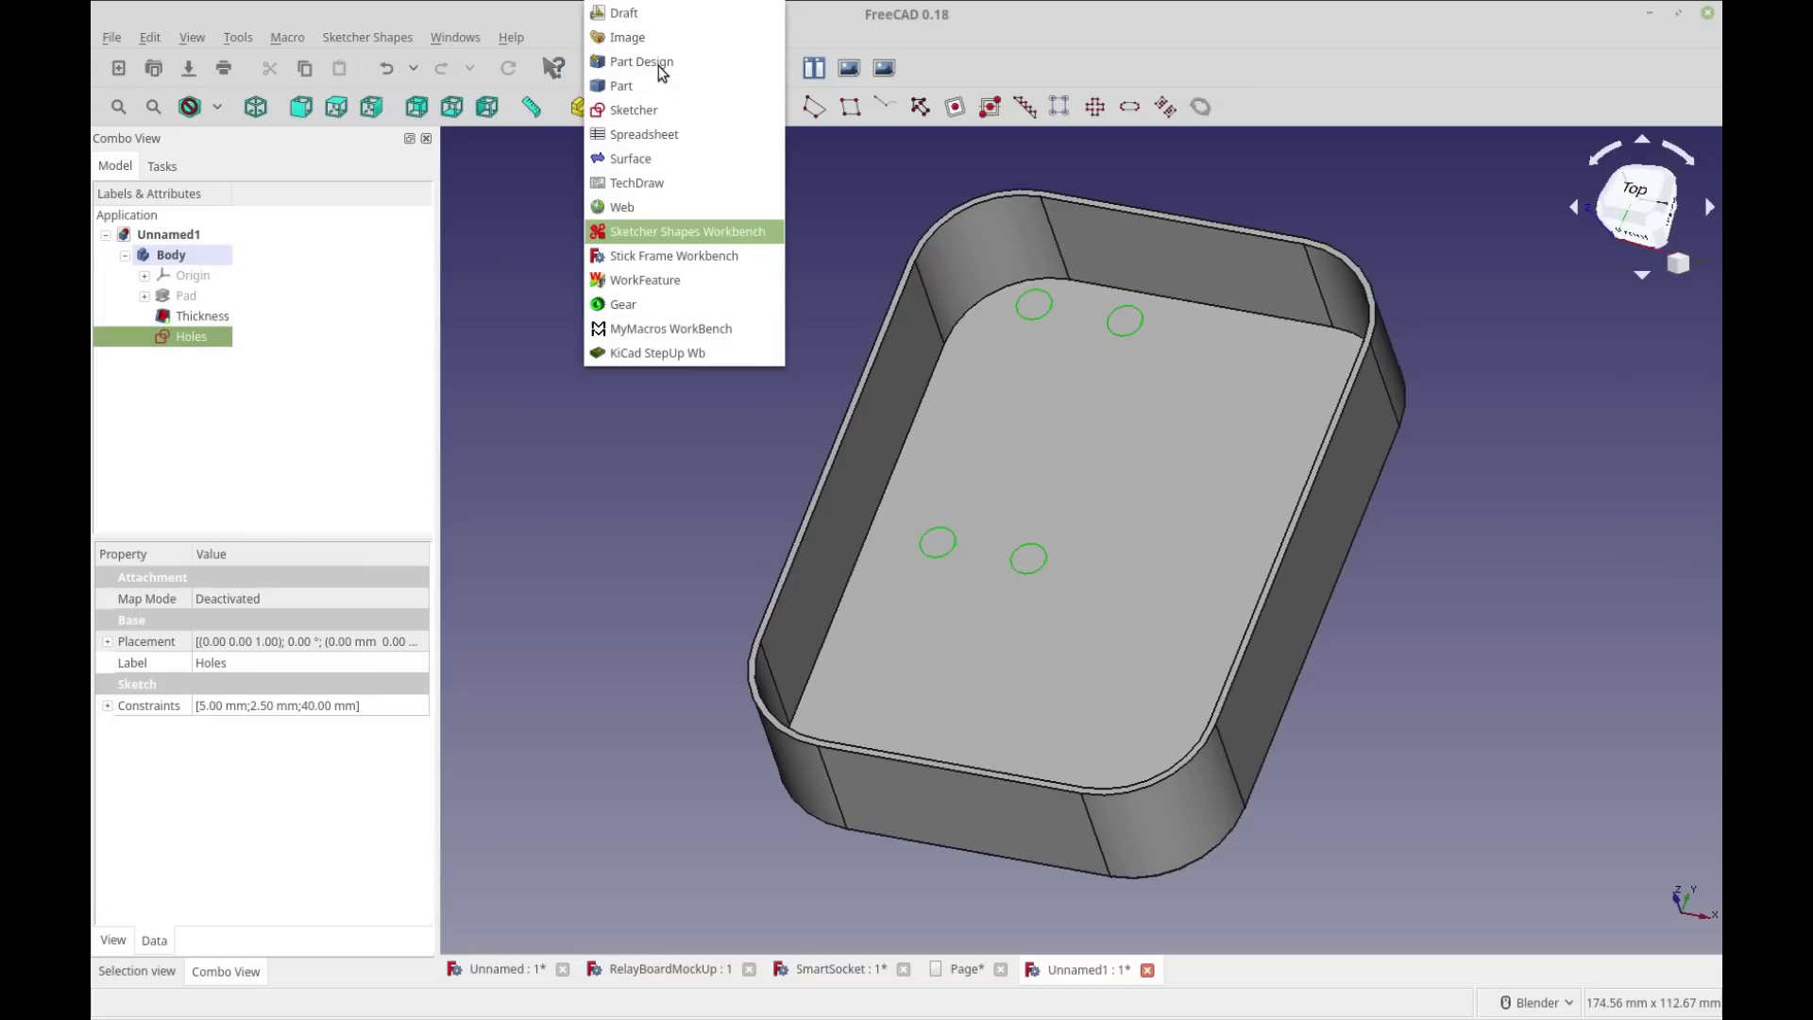
pyautogui.click(663, 62)
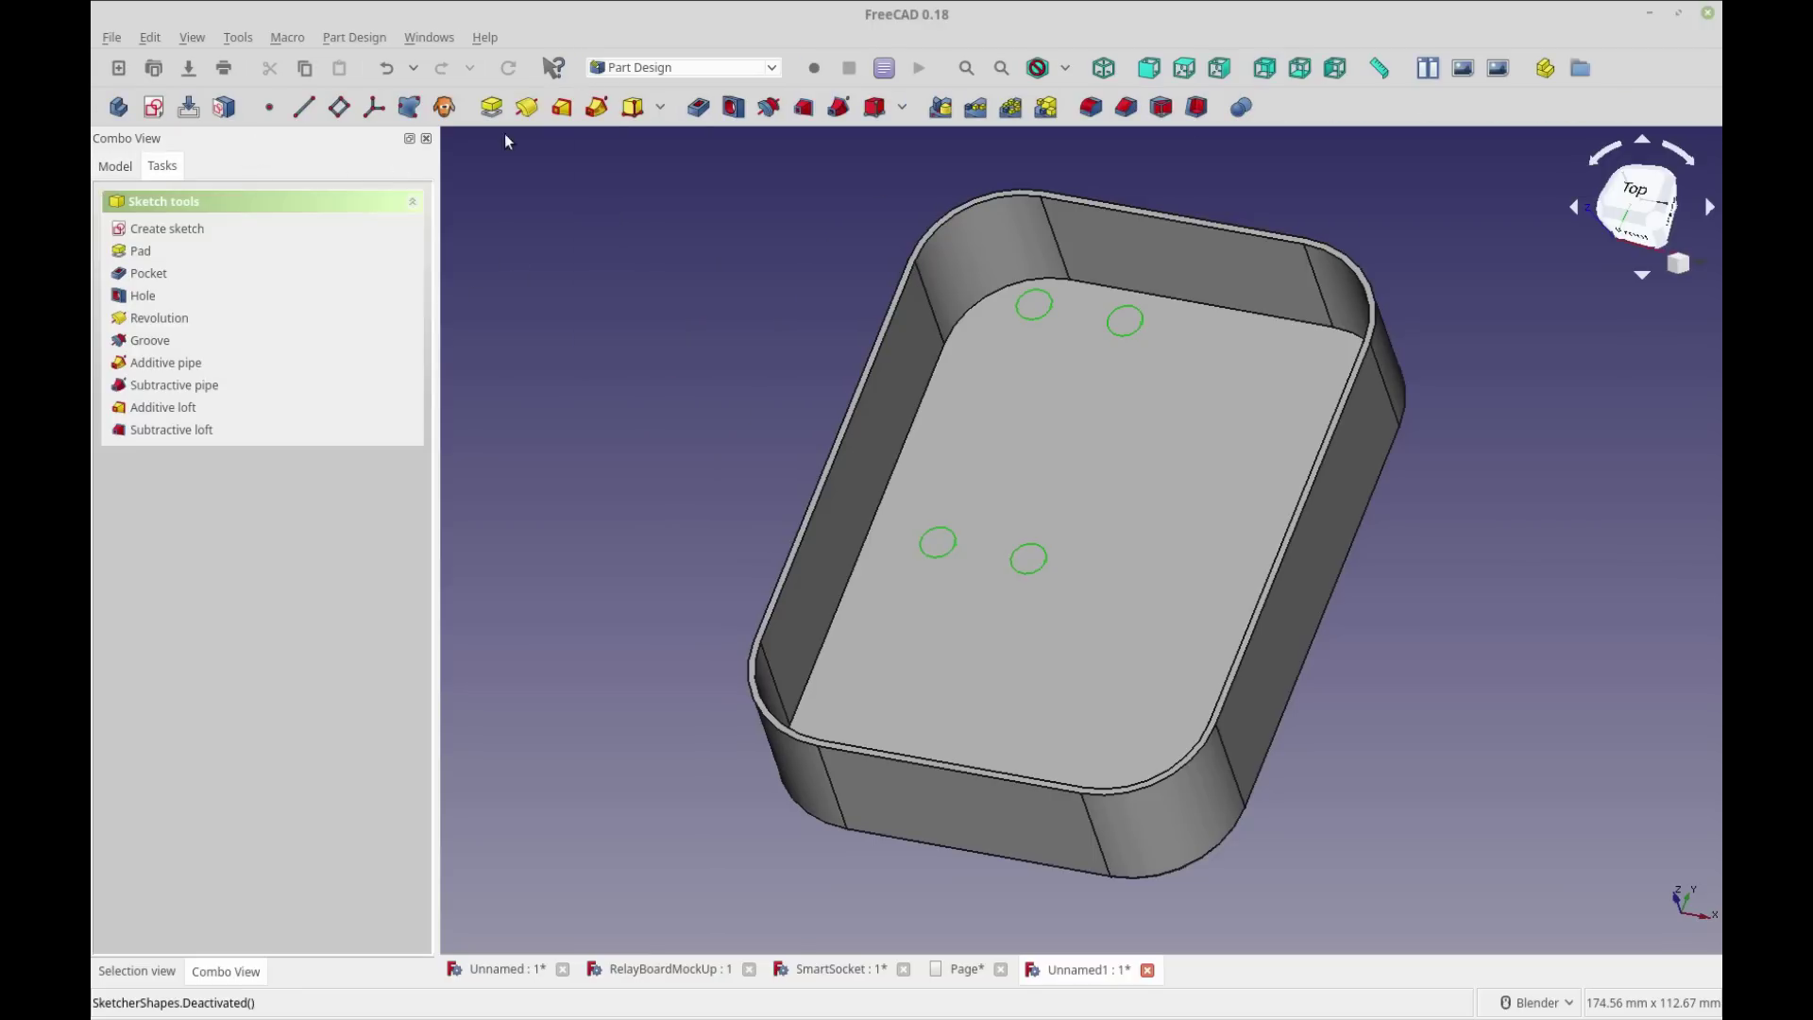
pyautogui.click(491, 107)
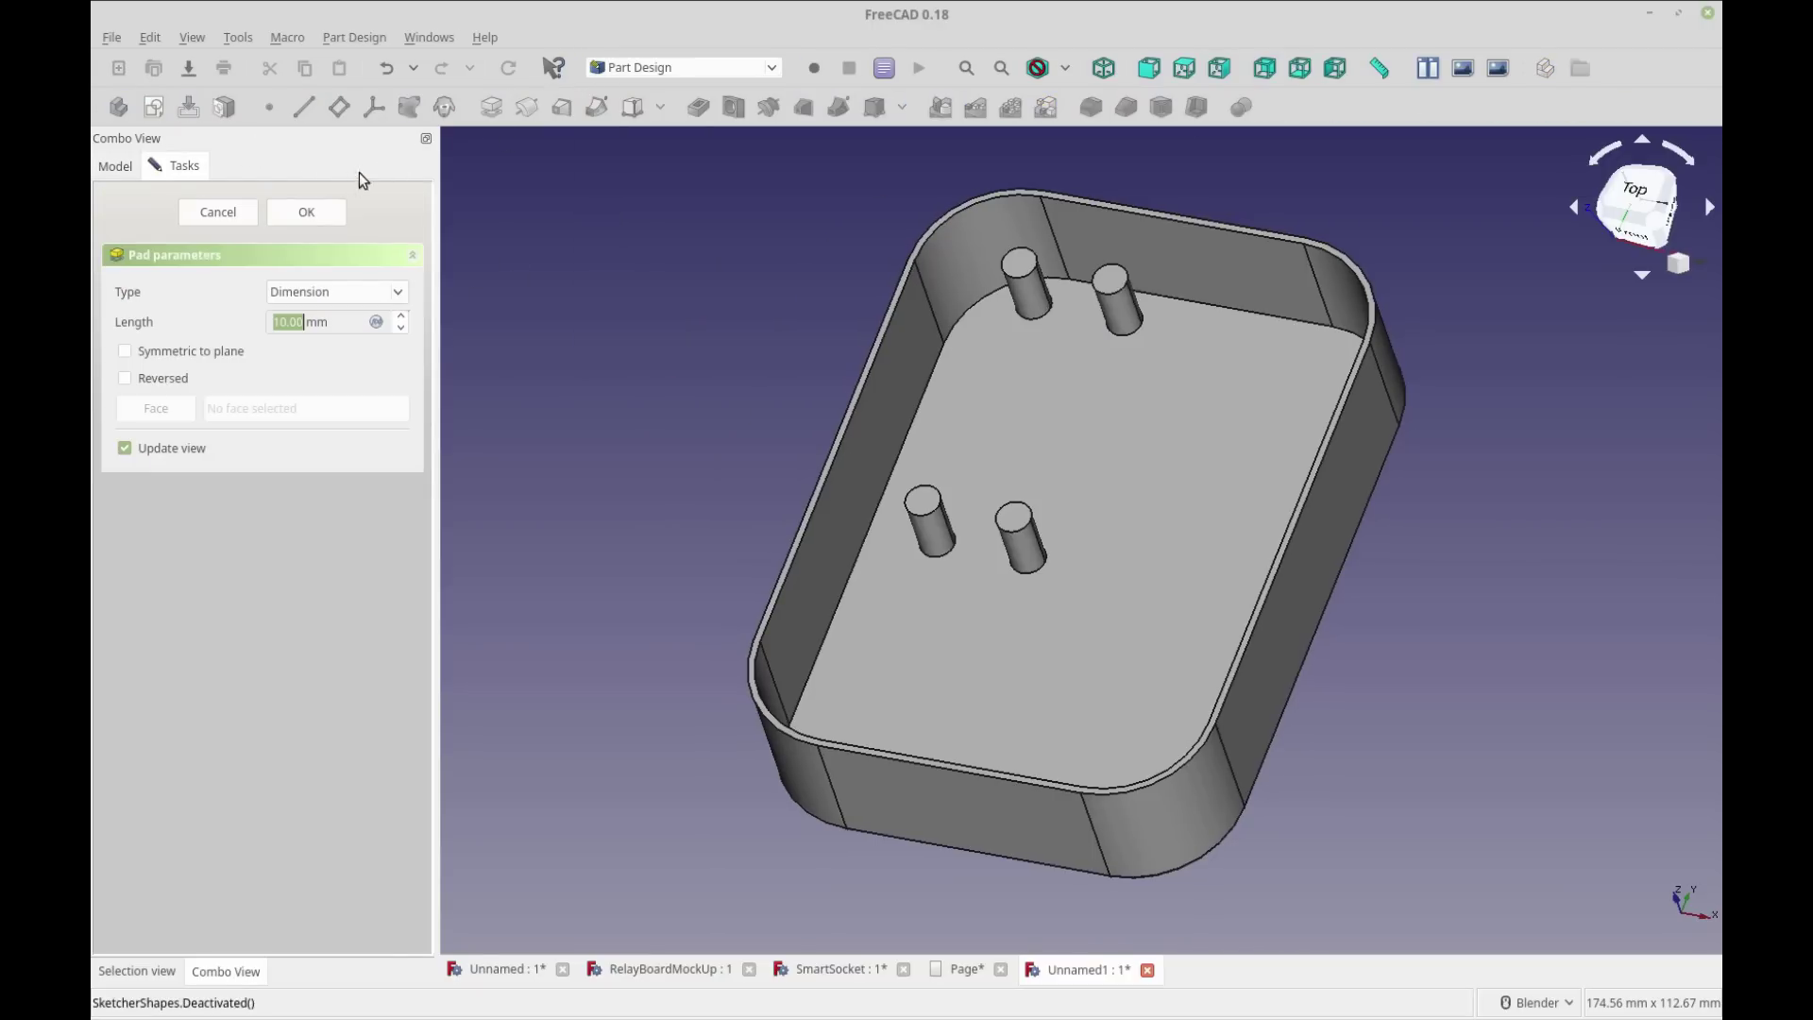
pyautogui.click(305, 213)
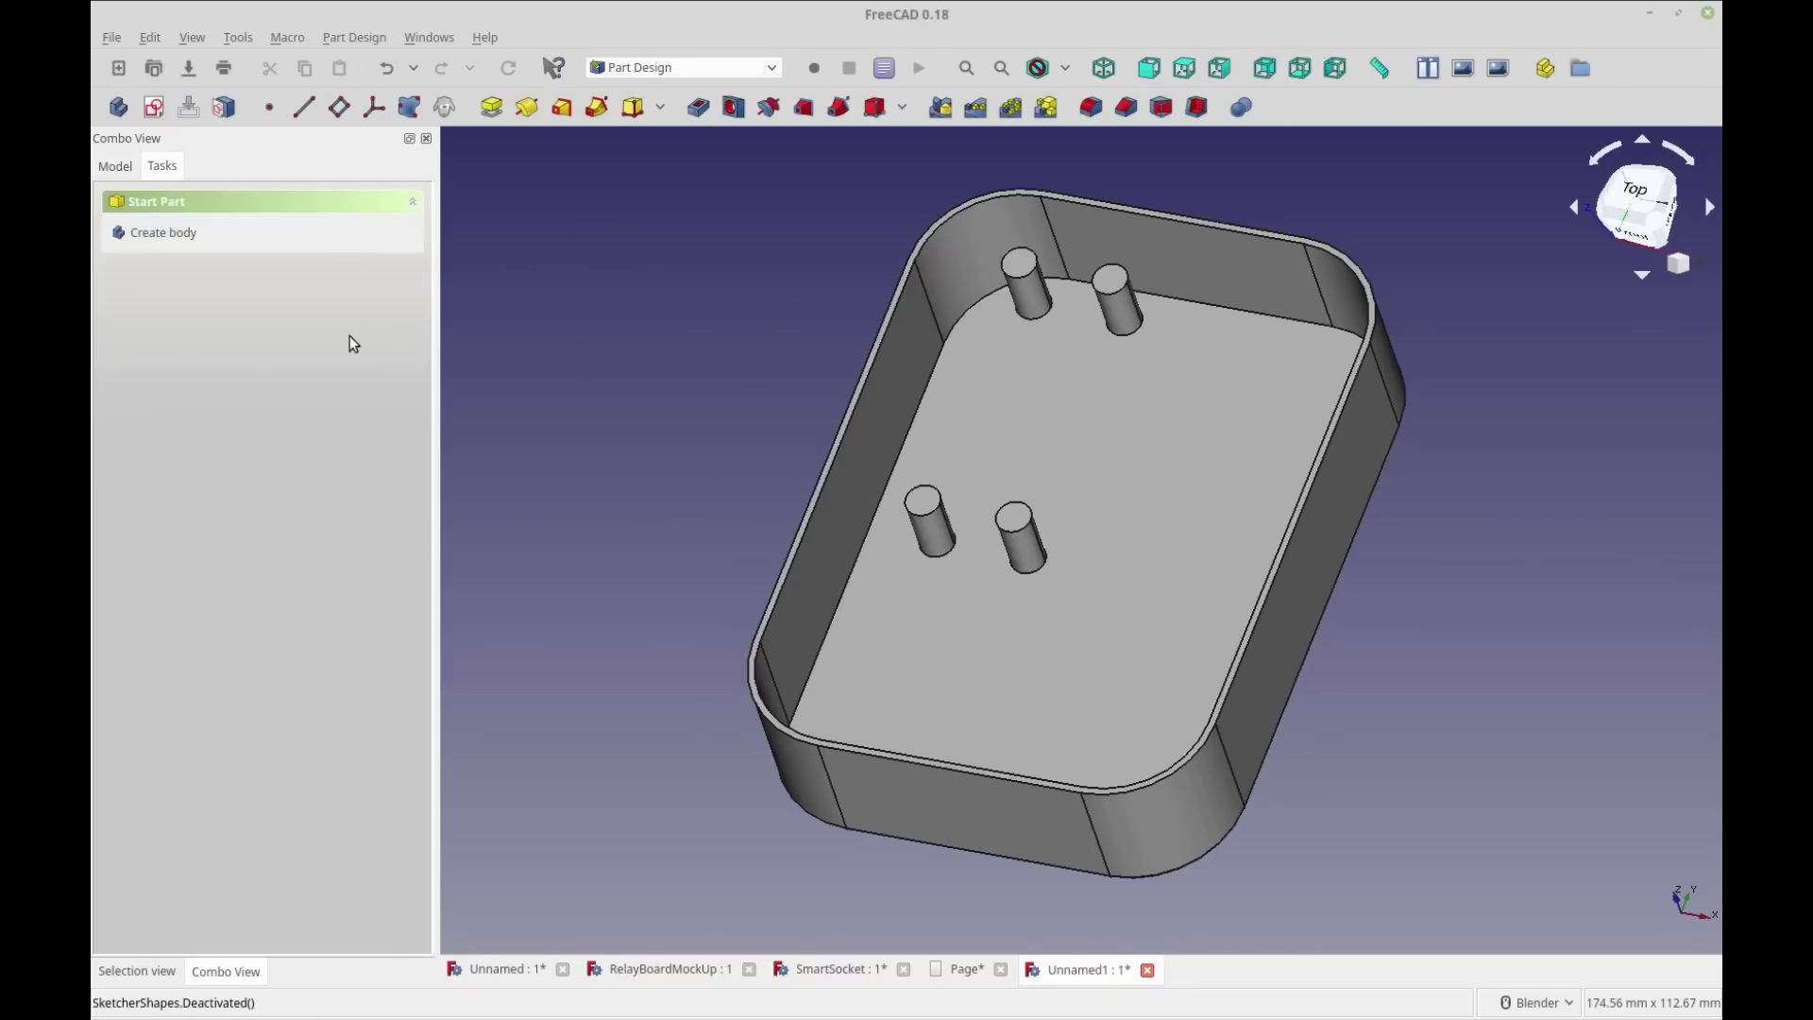
# Step: Reduce Pad001's length from 10 mm to 3 mm in the property editor
pyautogui.click(115, 167)
pyautogui.click(184, 337)
pyautogui.click(145, 338)
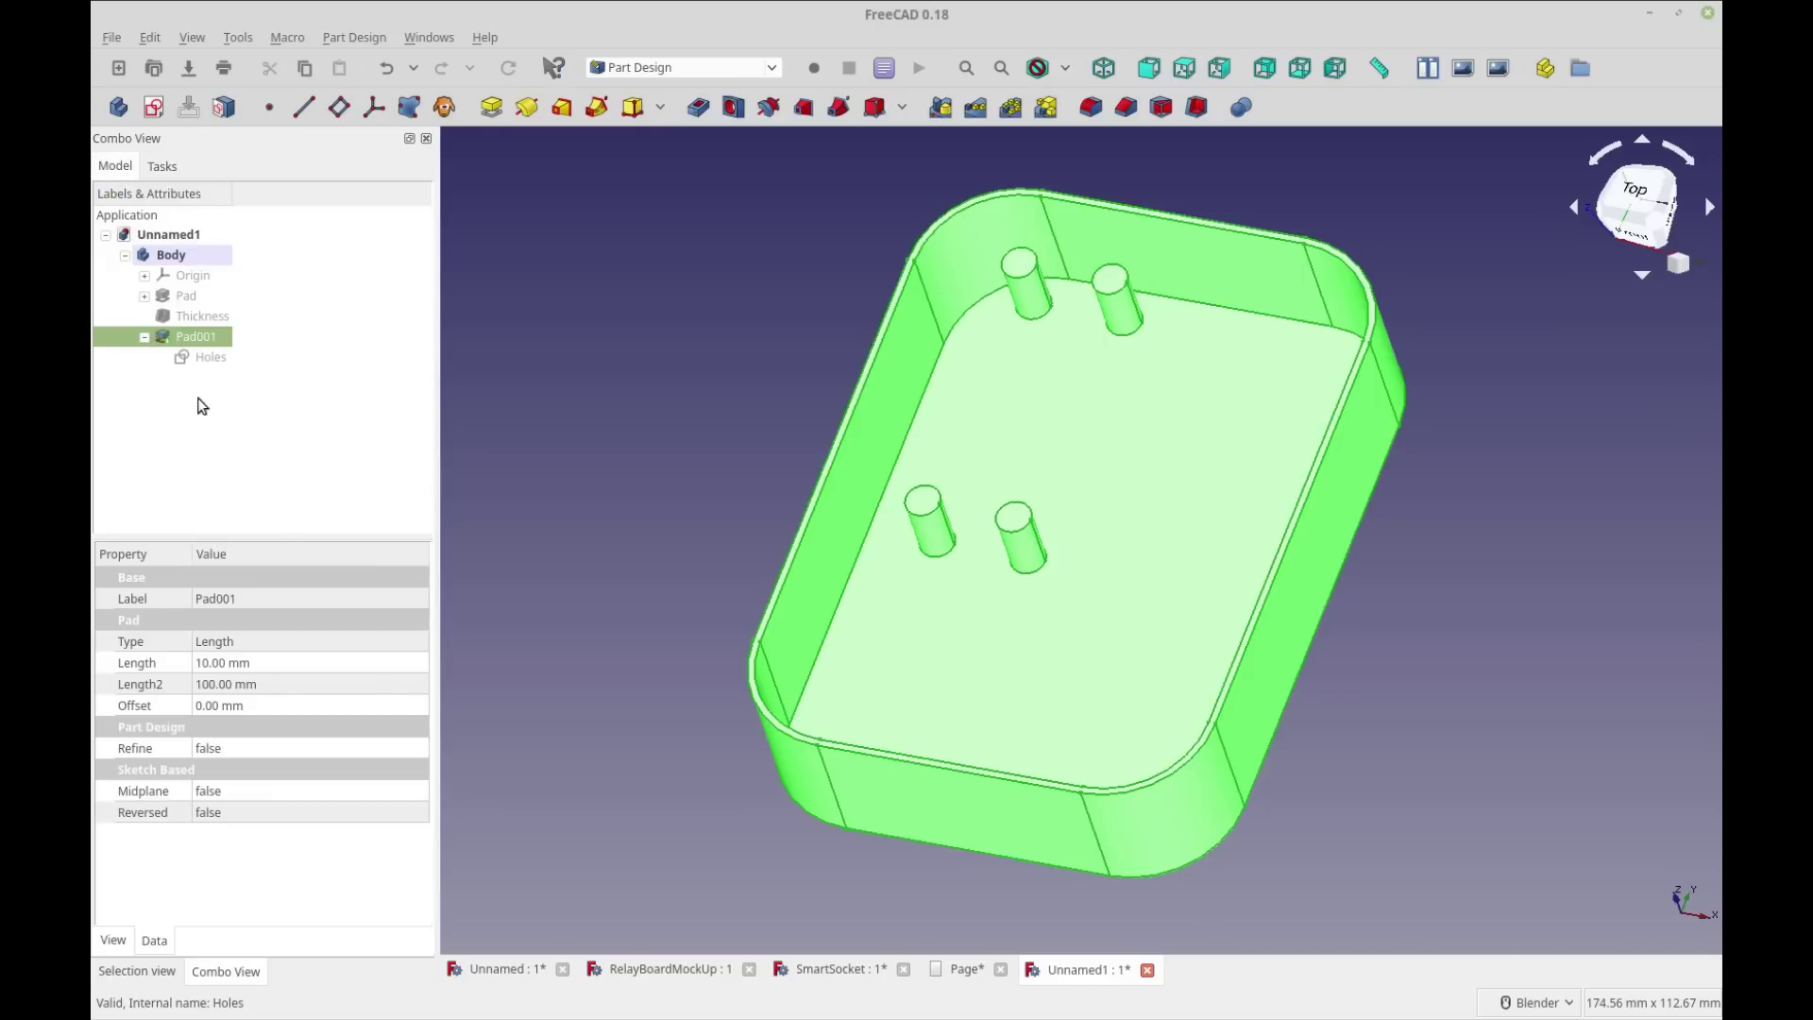
pyautogui.click(208, 358)
pyautogui.click(200, 338)
pyautogui.click(354, 670)
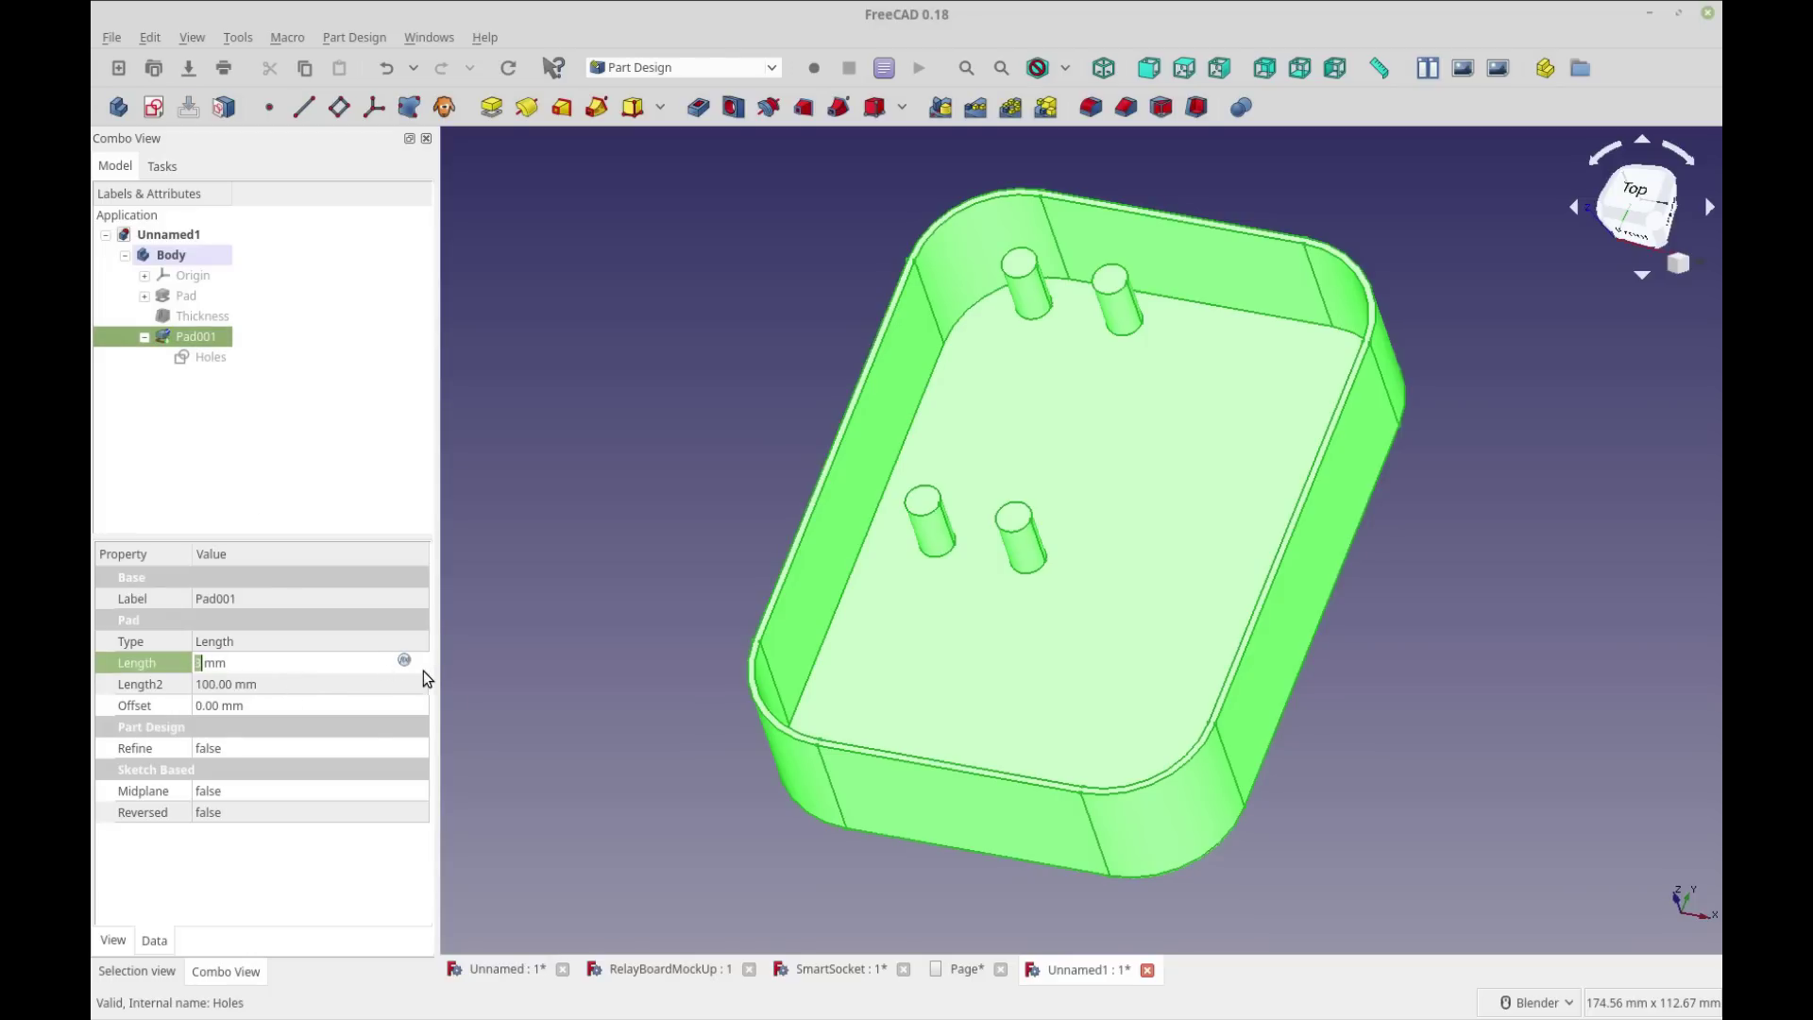
pyautogui.click(408, 687)
pyautogui.click(340, 668)
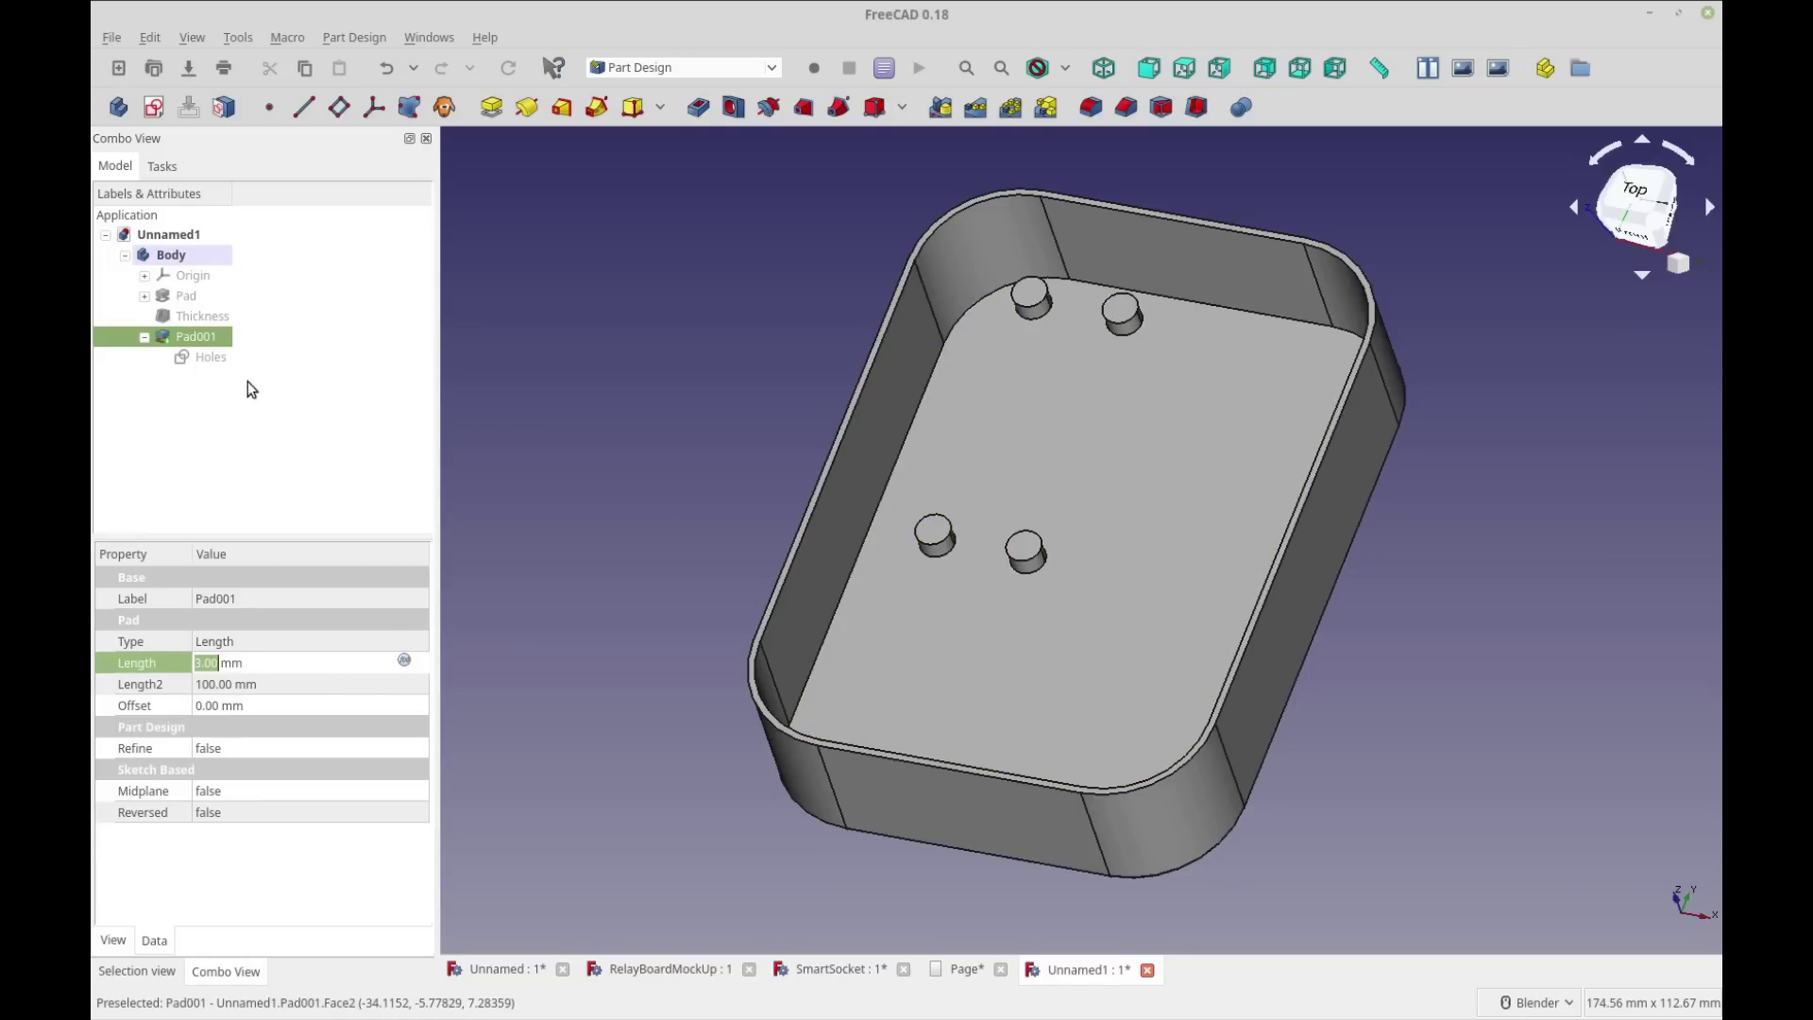
# Step: Change the Holes sketch's radius constraint to 3.5 mm
pyautogui.doubleClick(206, 356)
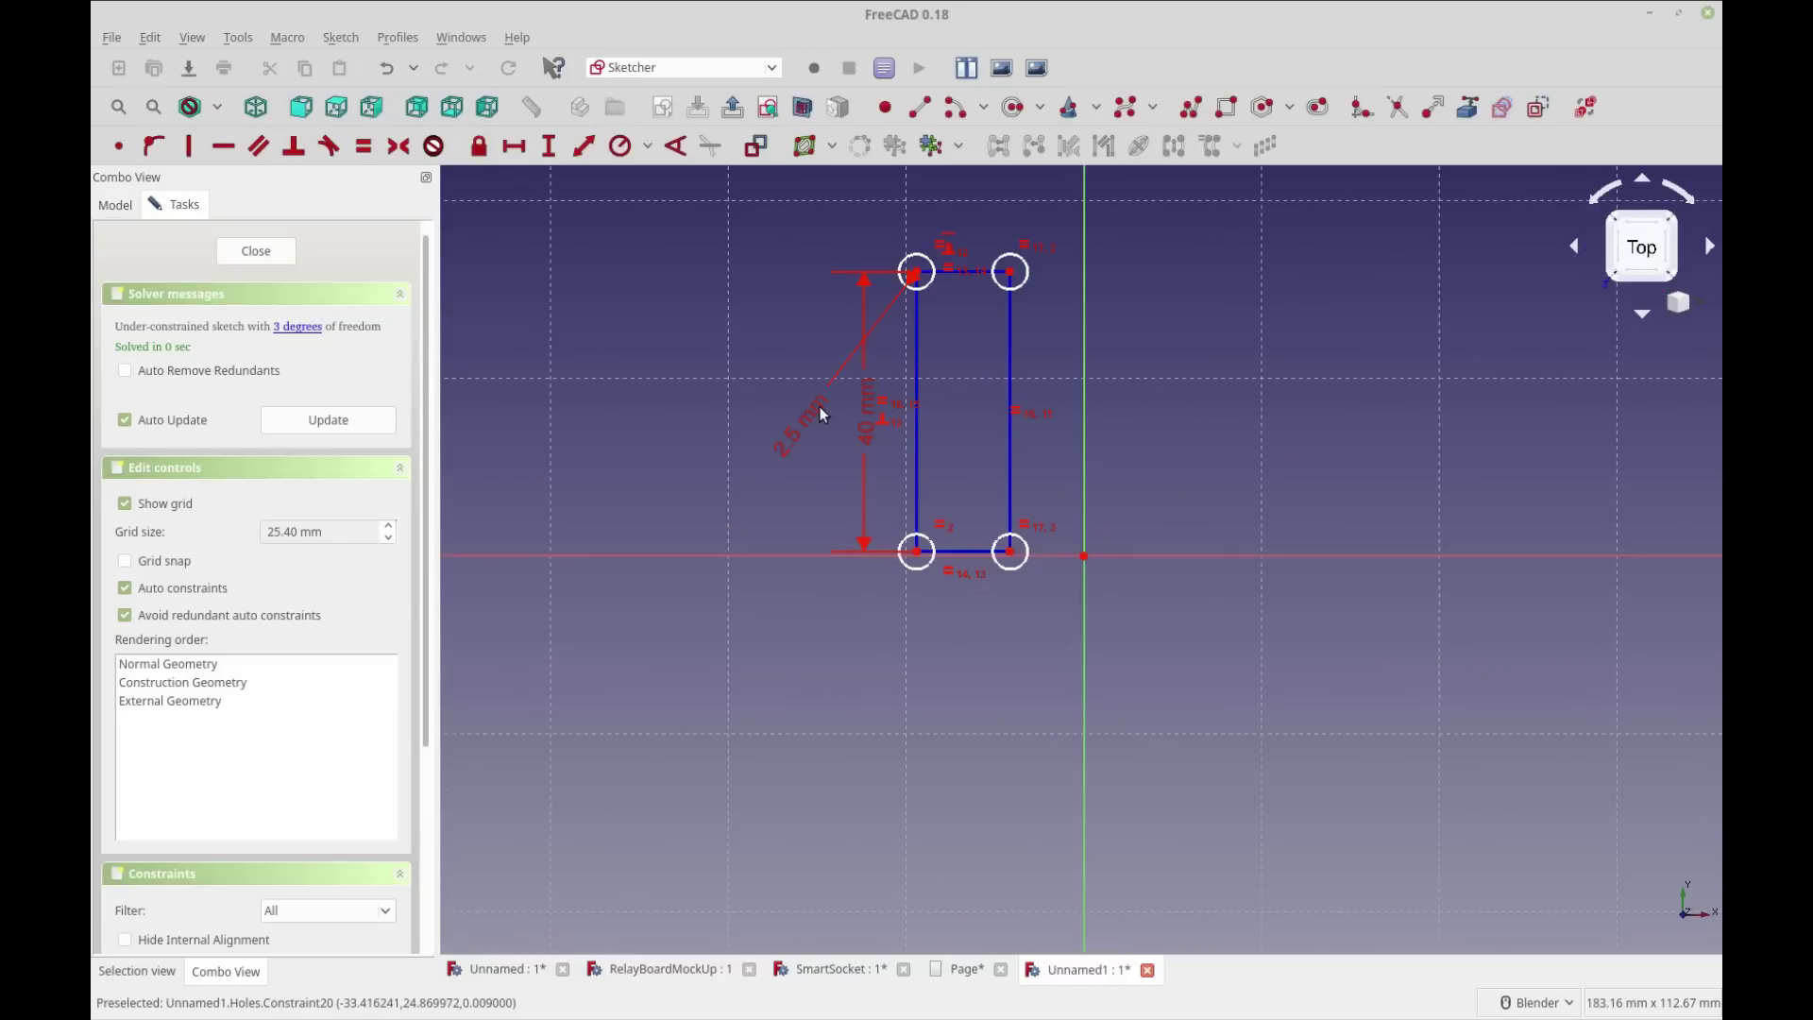
pyautogui.doubleClick(821, 414)
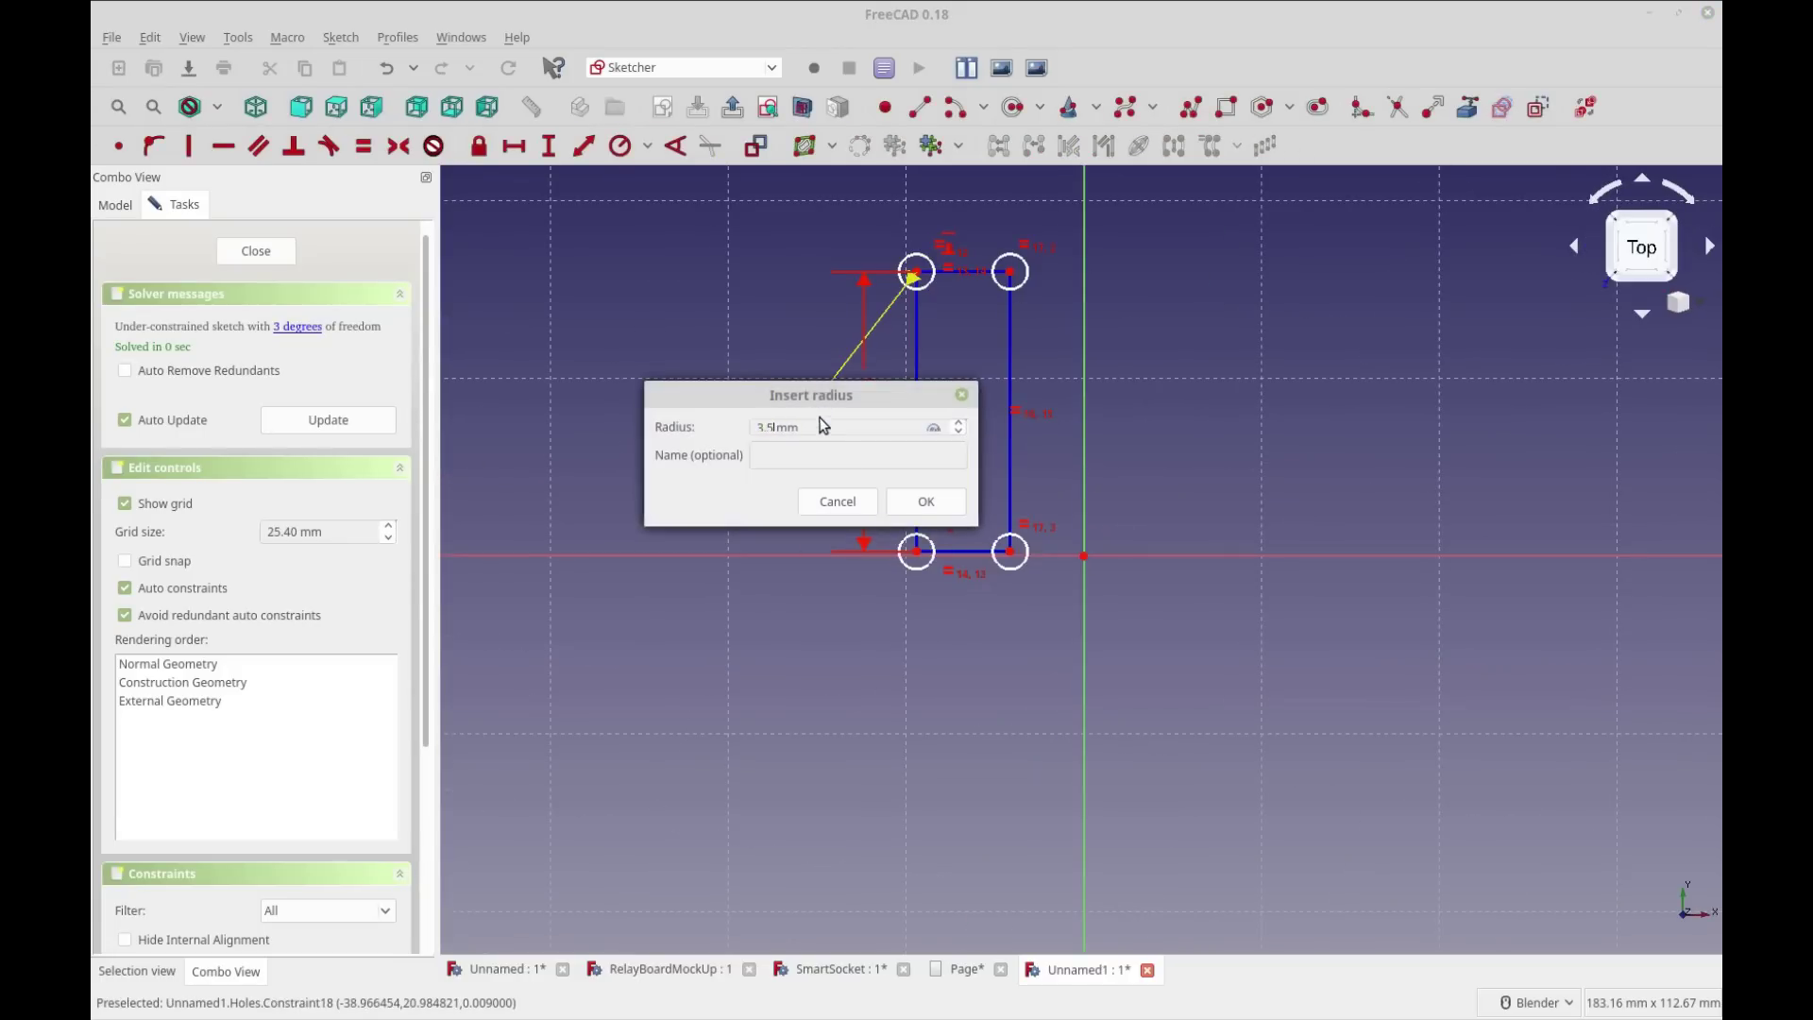
pyautogui.click(895, 501)
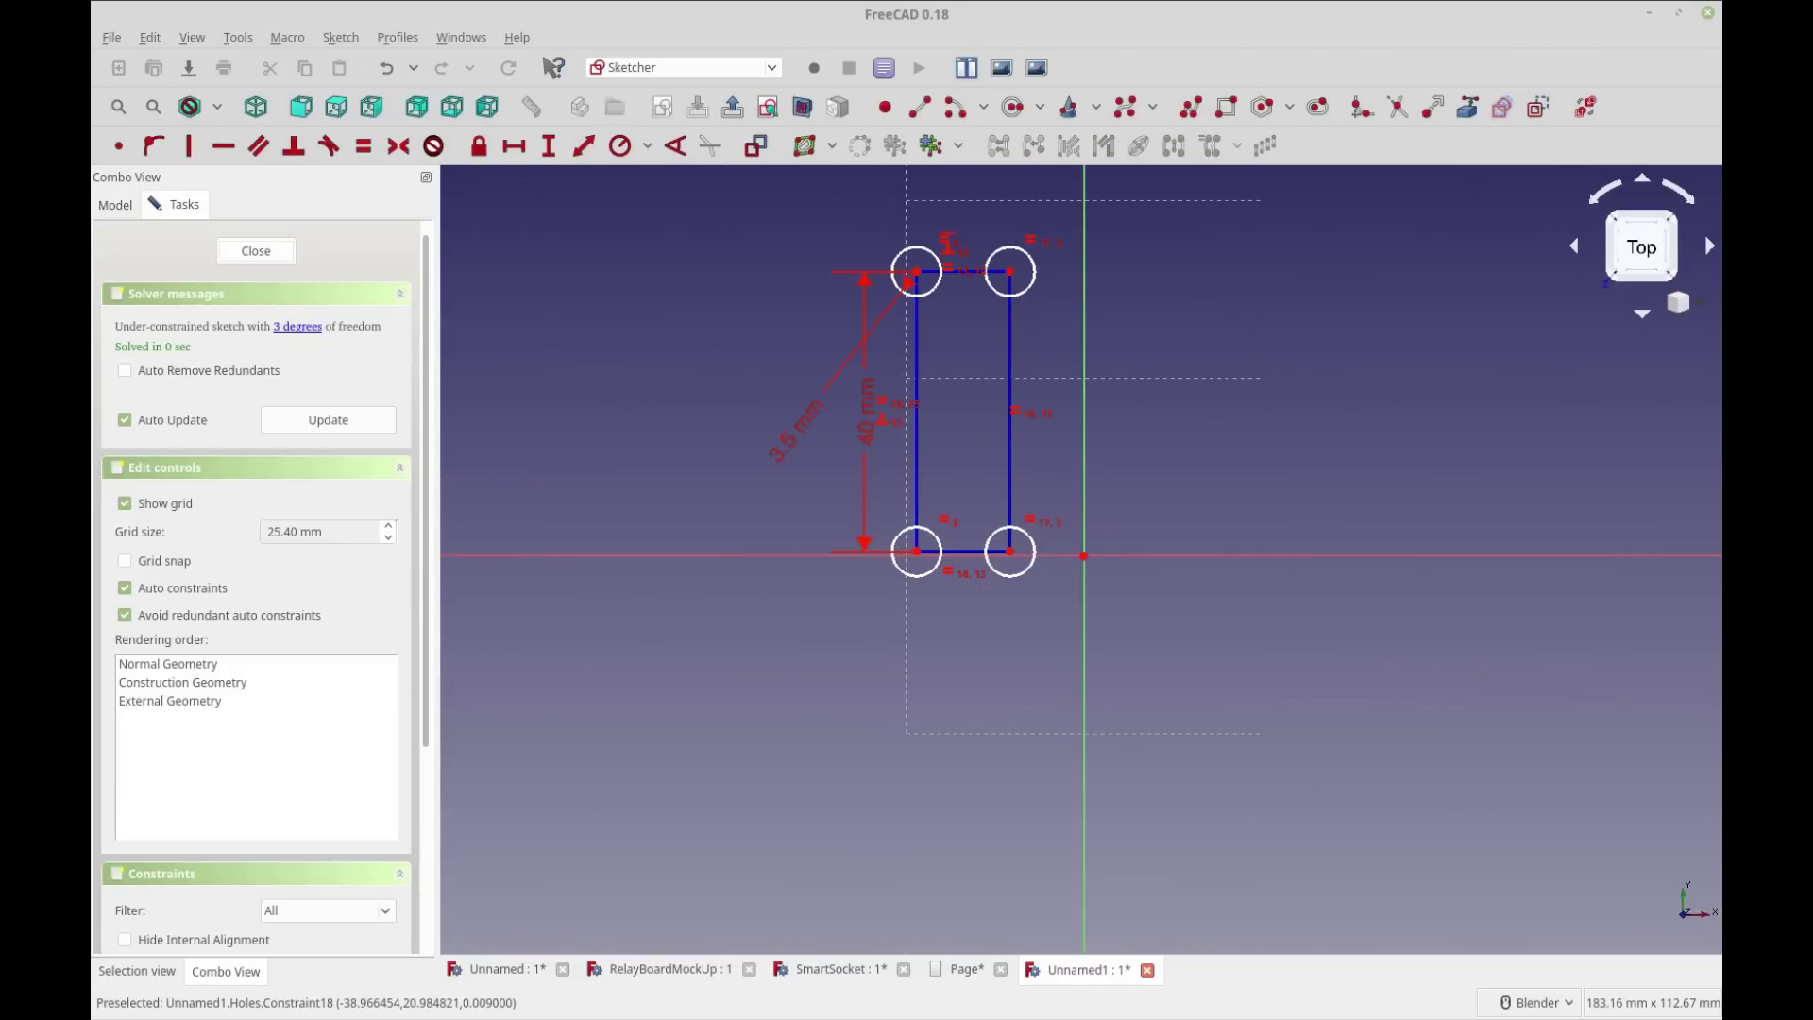
pyautogui.press('Escape')
# Step: Add a second holes template, Holes001, from the Sketcher Shapes workbench
pyautogui.moveTo(887, 9)
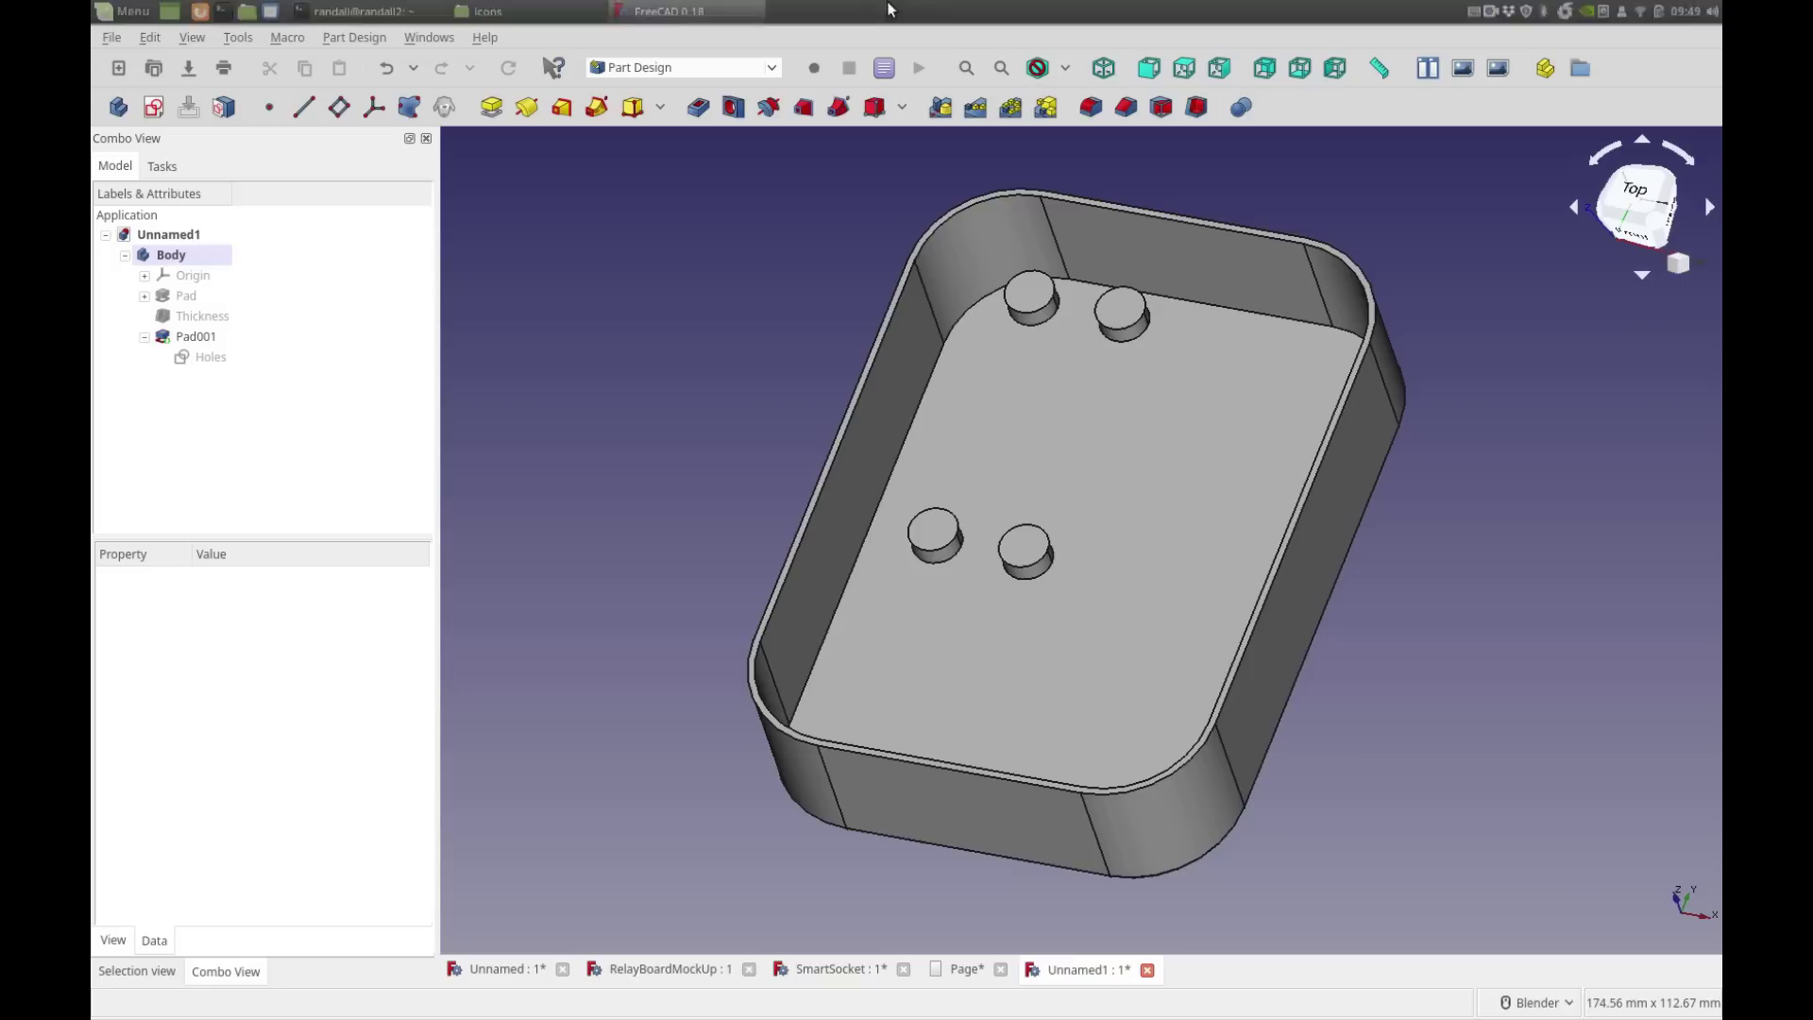
pyautogui.click(771, 67)
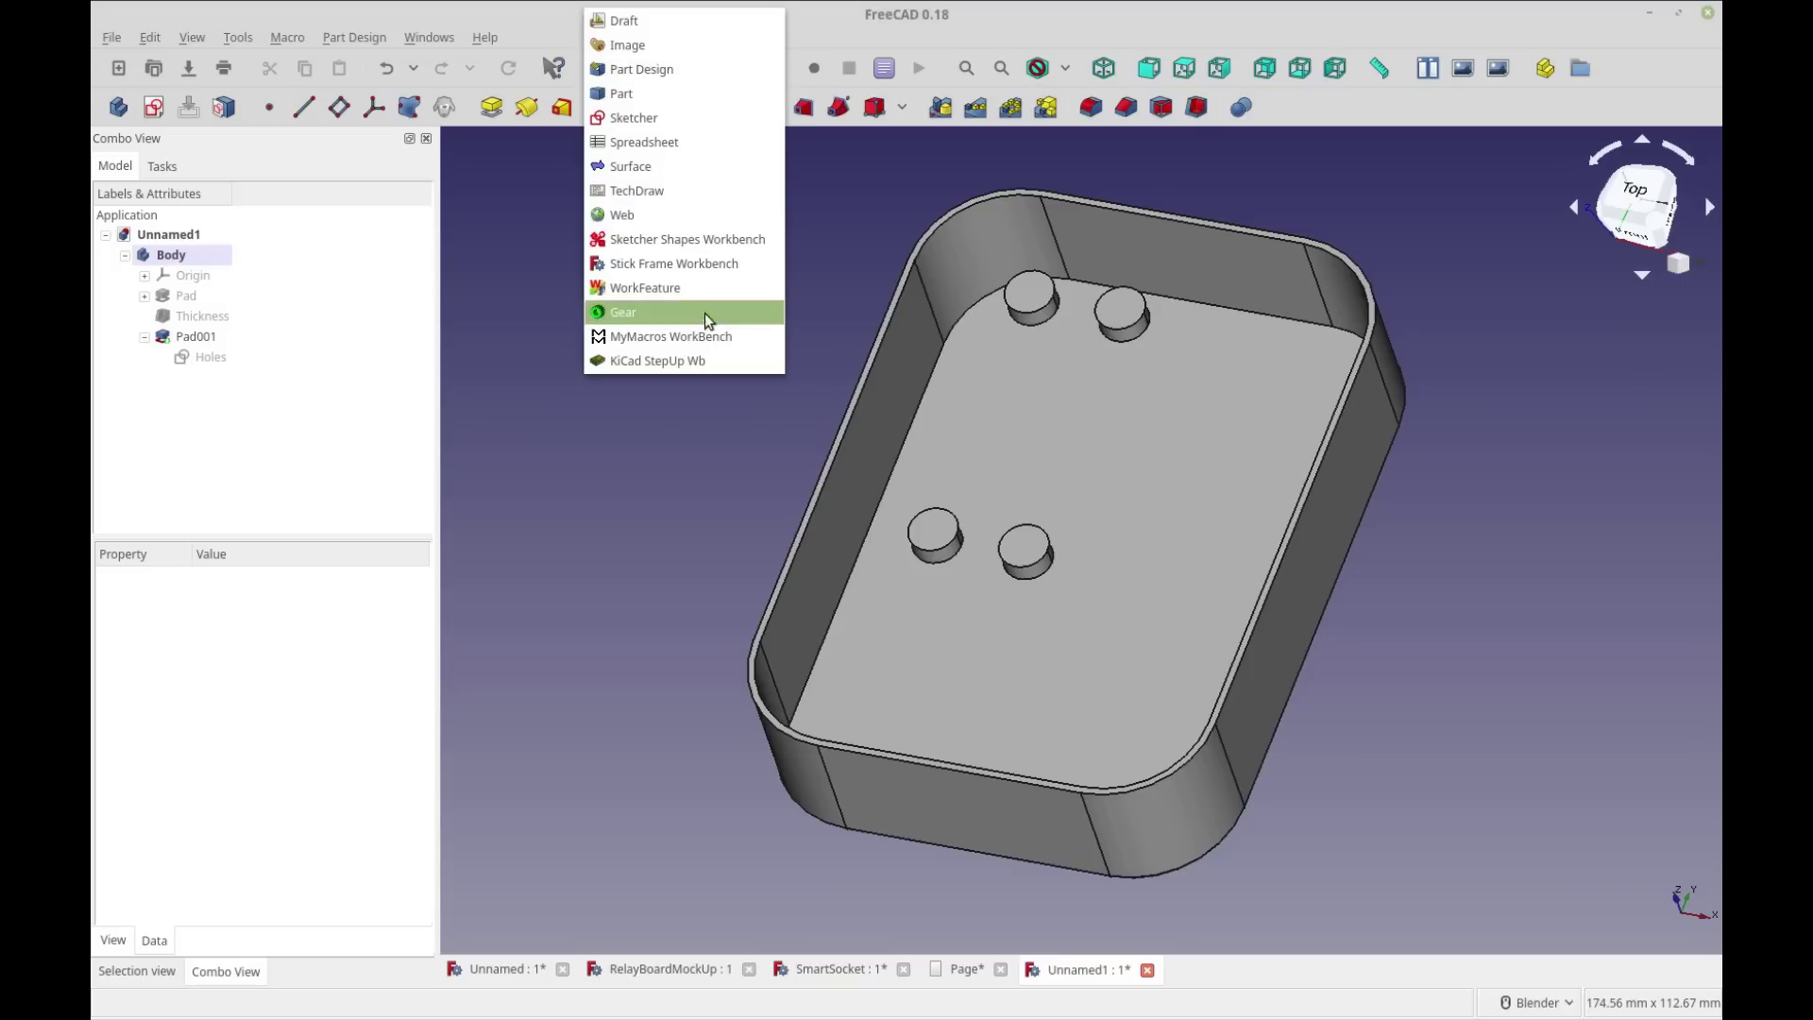
pyautogui.click(710, 242)
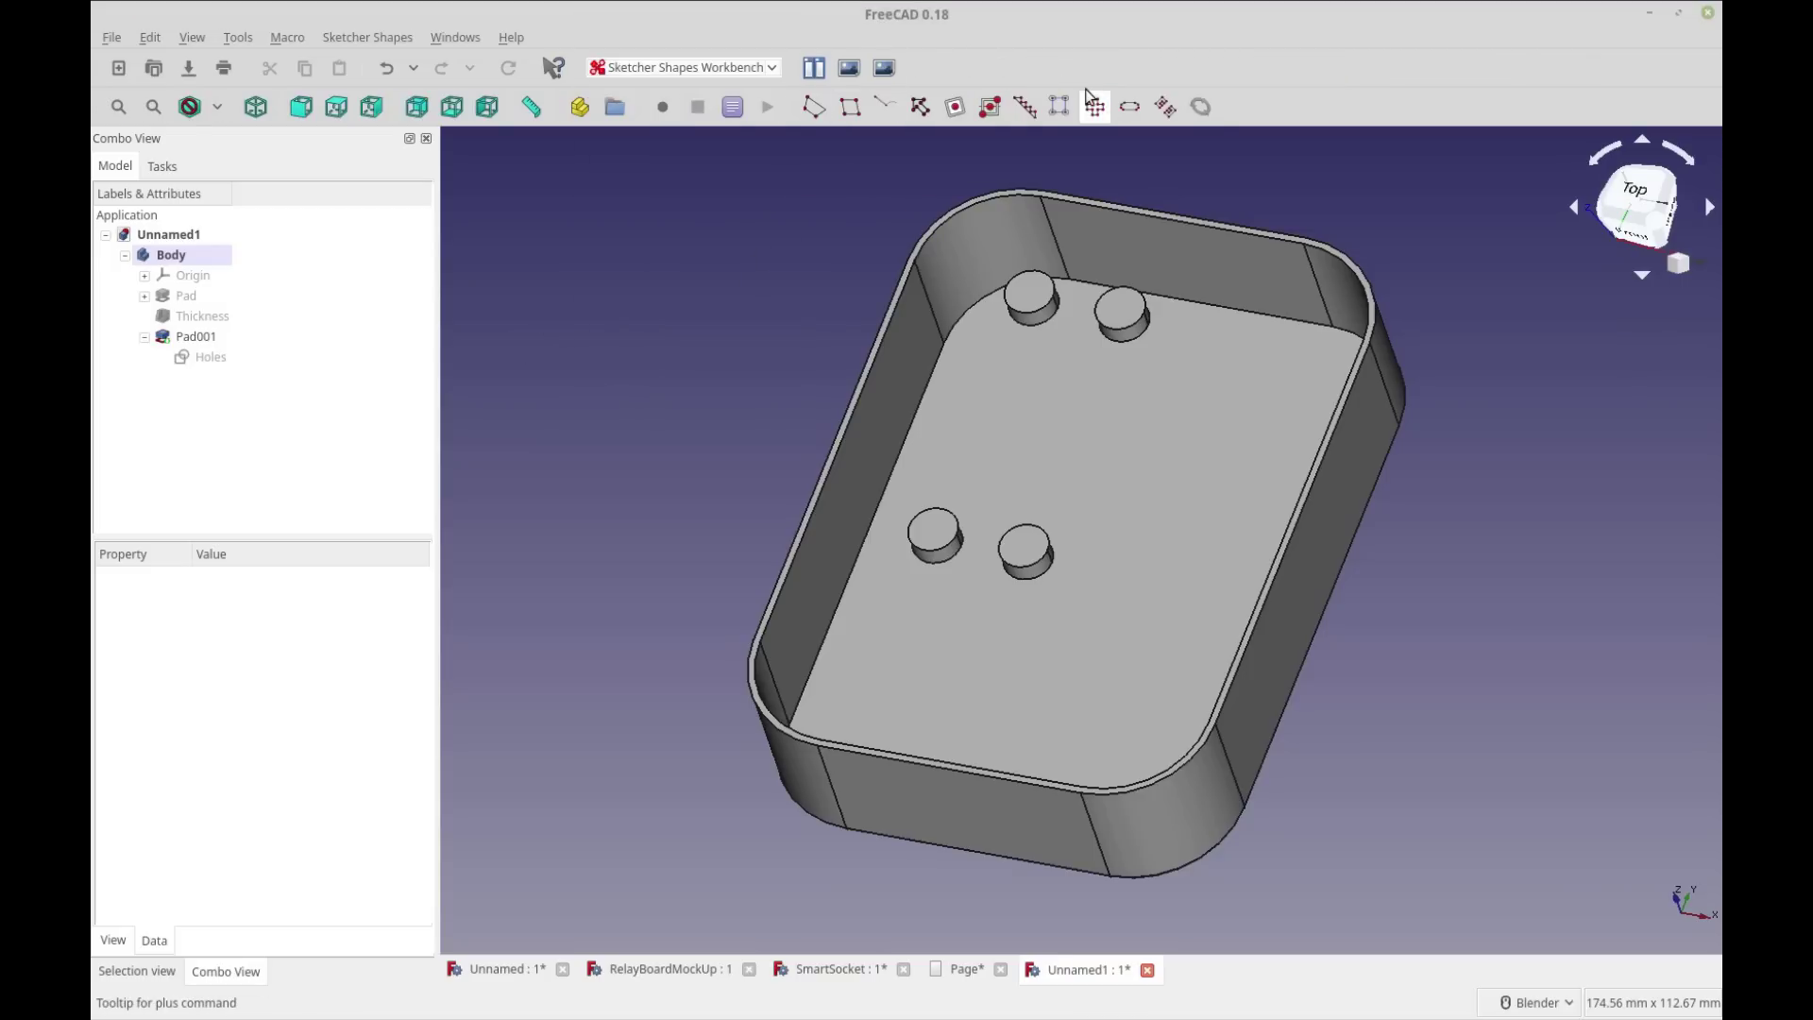
pyautogui.click(1059, 106)
# Step: In Holes001, make the slot's top edge horizontal and delete the 15 mm dimension
pyautogui.doubleClick(212, 382)
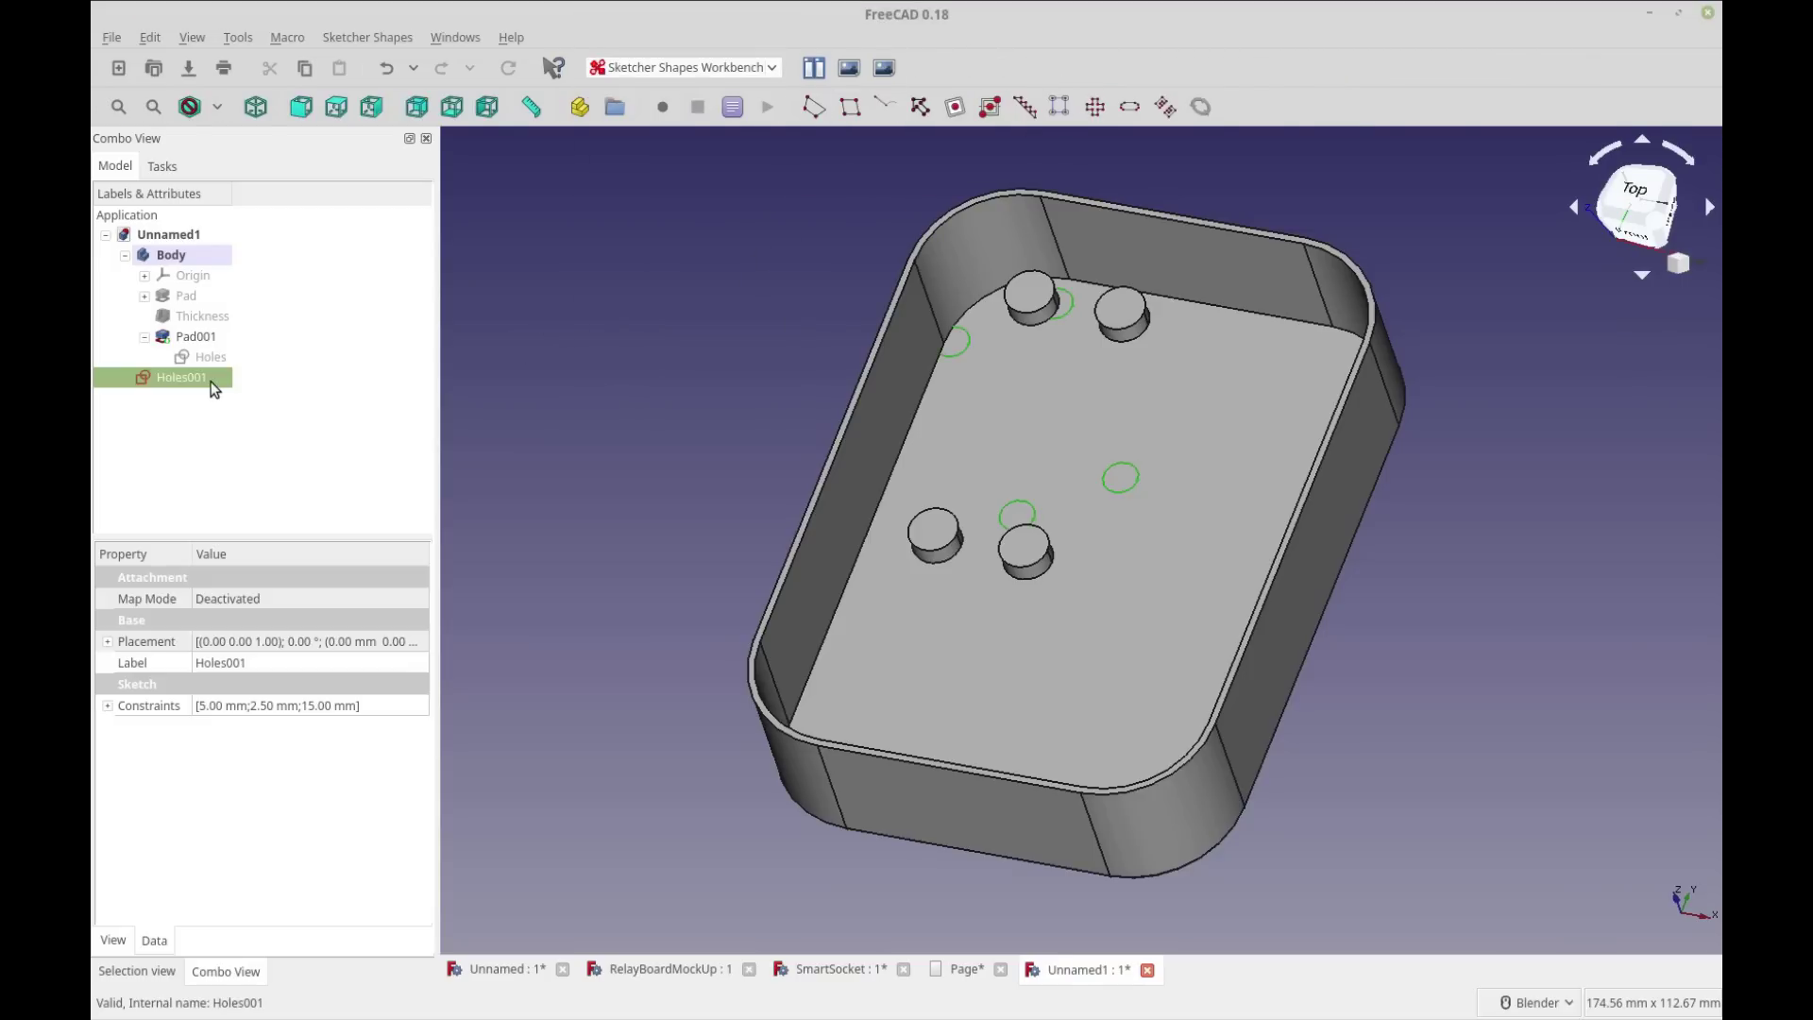
pyautogui.moveTo(983, 507); pyautogui.dragTo(912, 579)
pyautogui.click(902, 326)
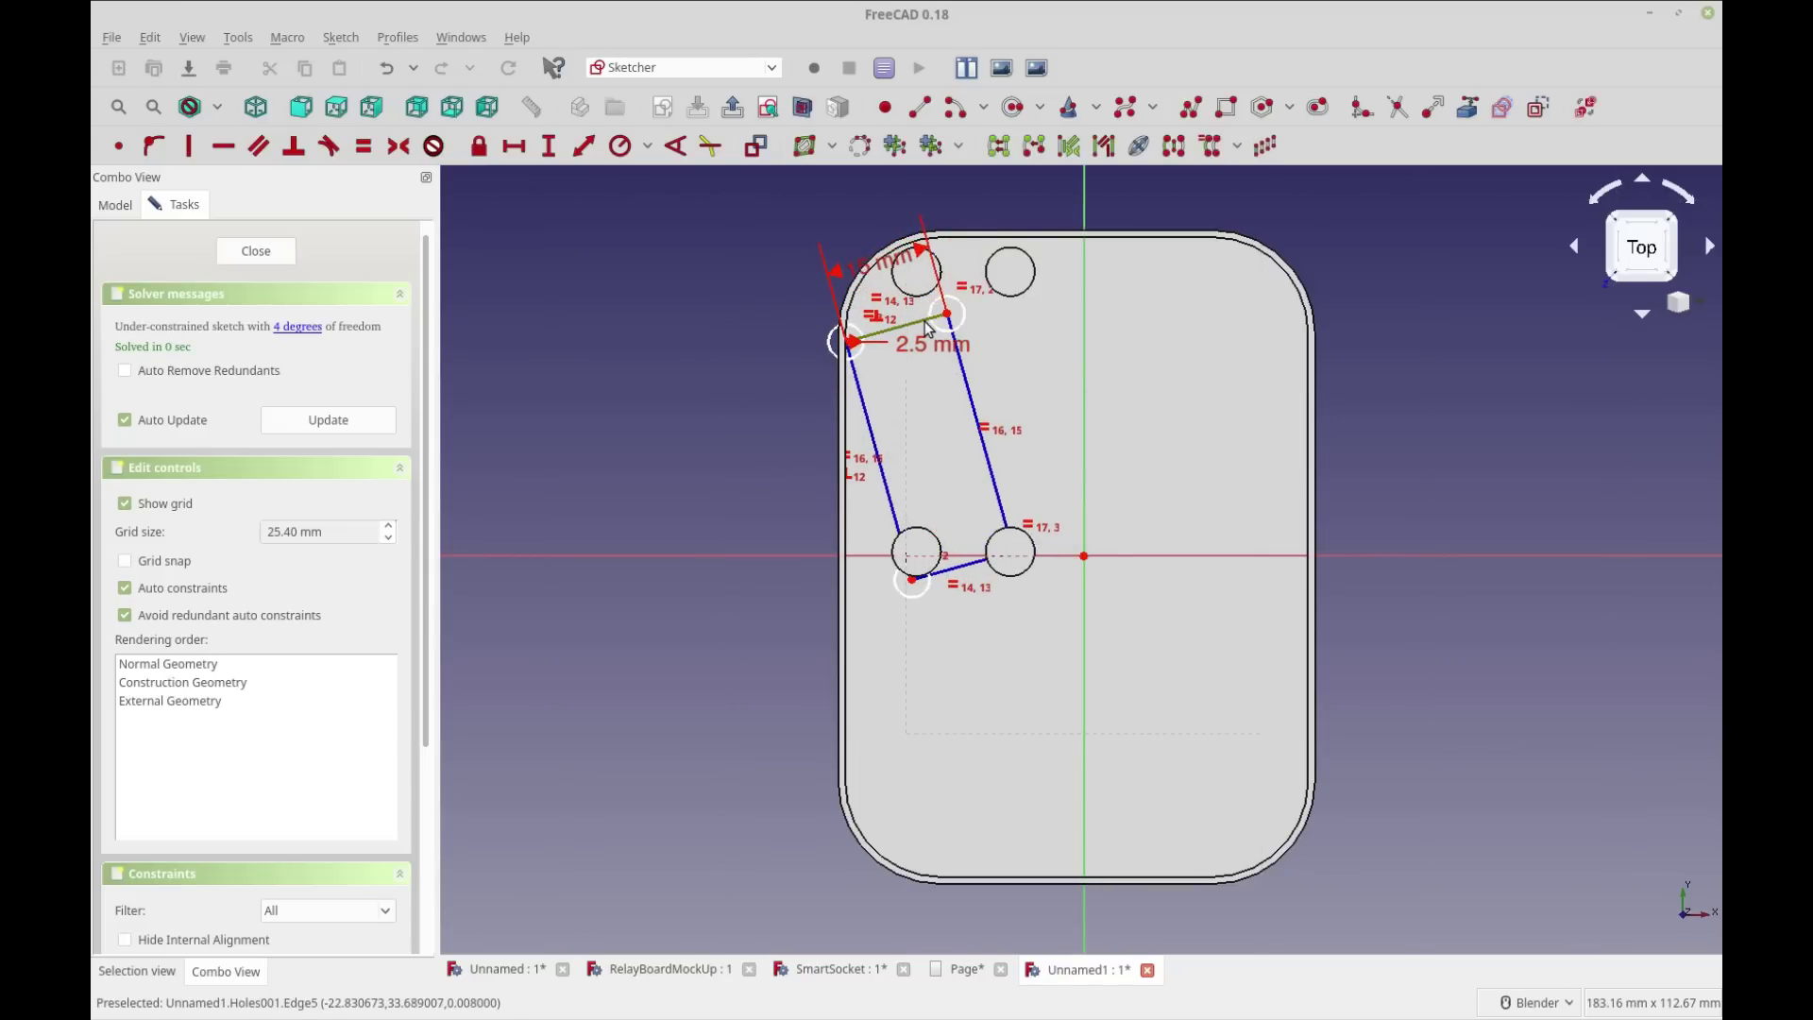
pyautogui.click(223, 145)
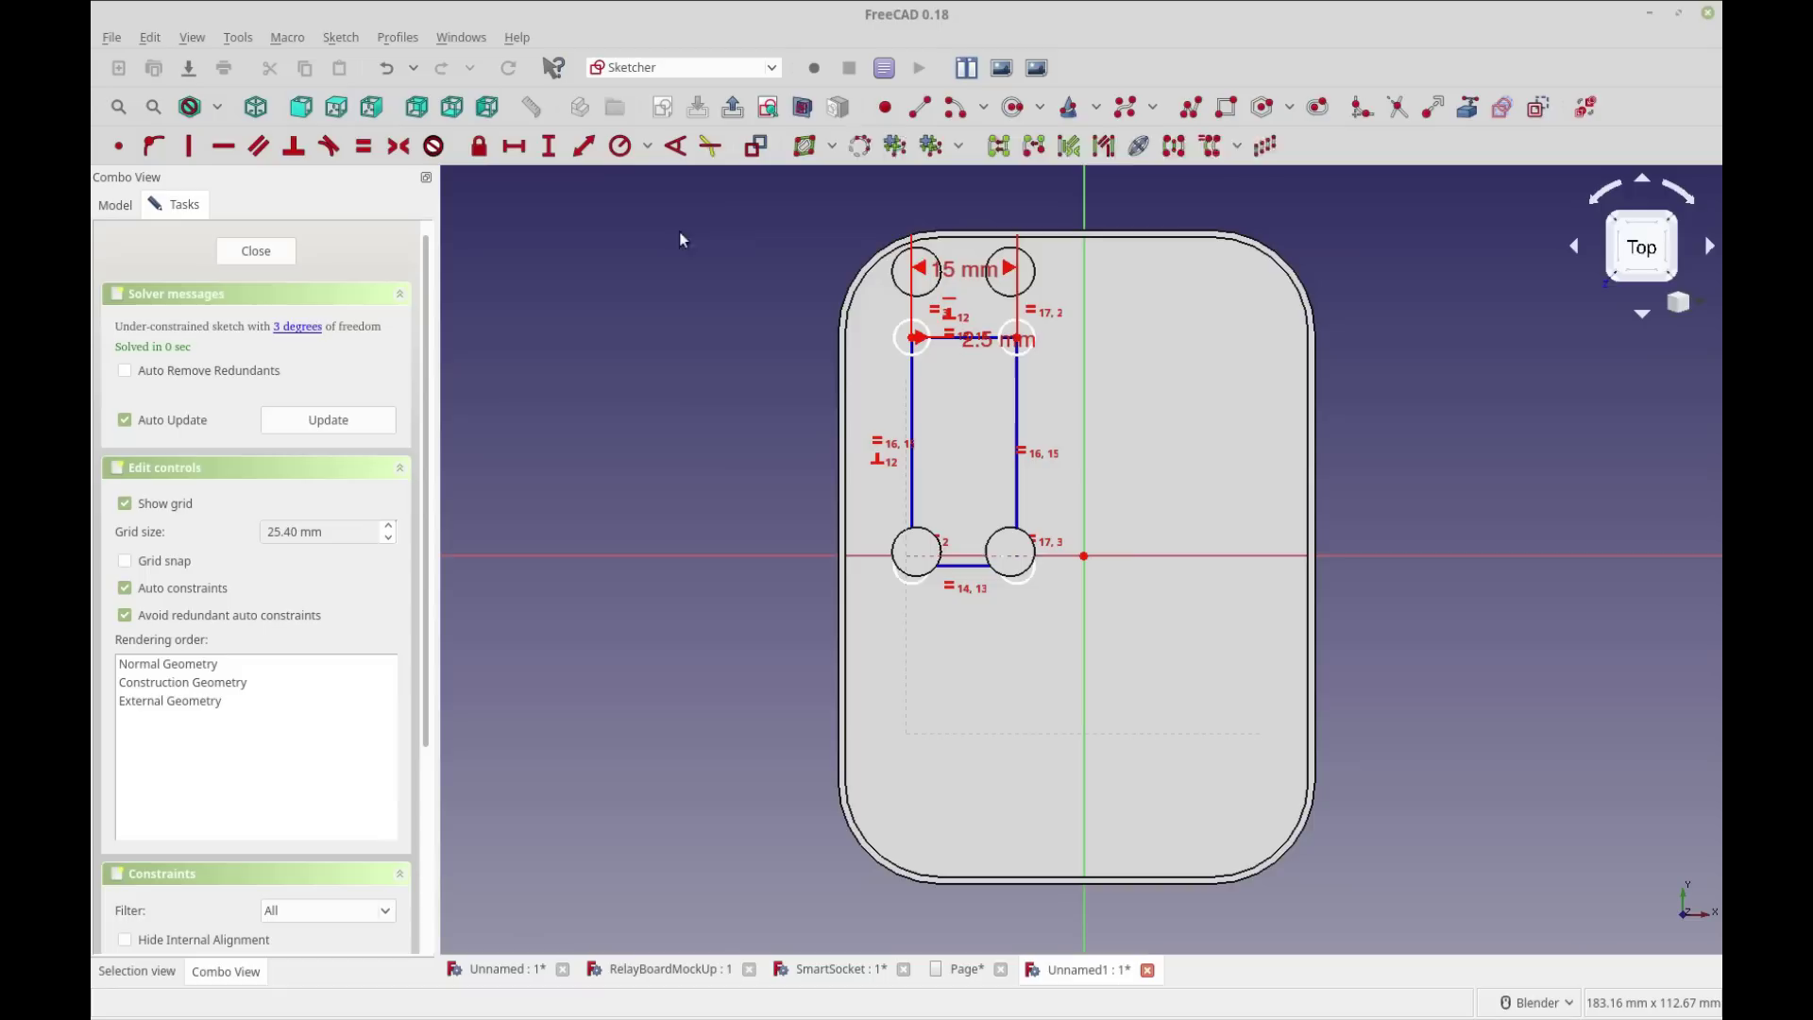
pyautogui.press('Delete')
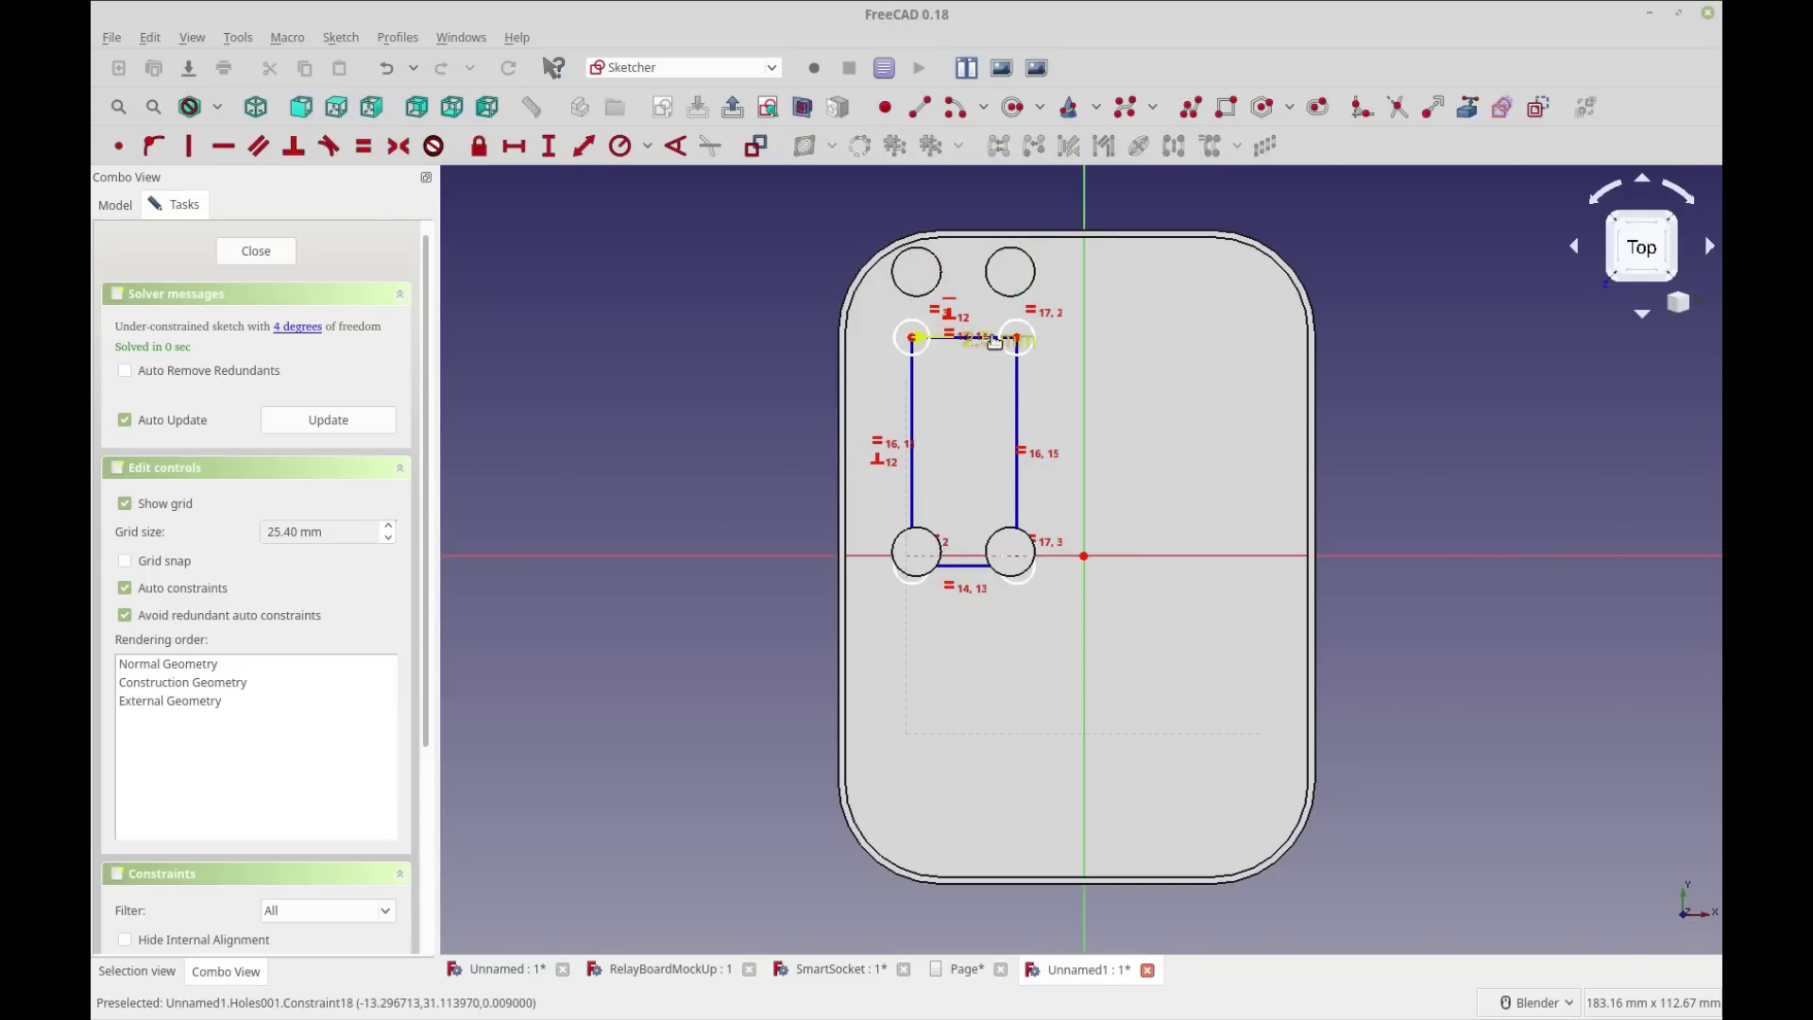
# Step: Stretch and shift the slot so its circles sit over the four posts, then close
pyautogui.moveTo(952, 341); pyautogui.dragTo(1016, 274)
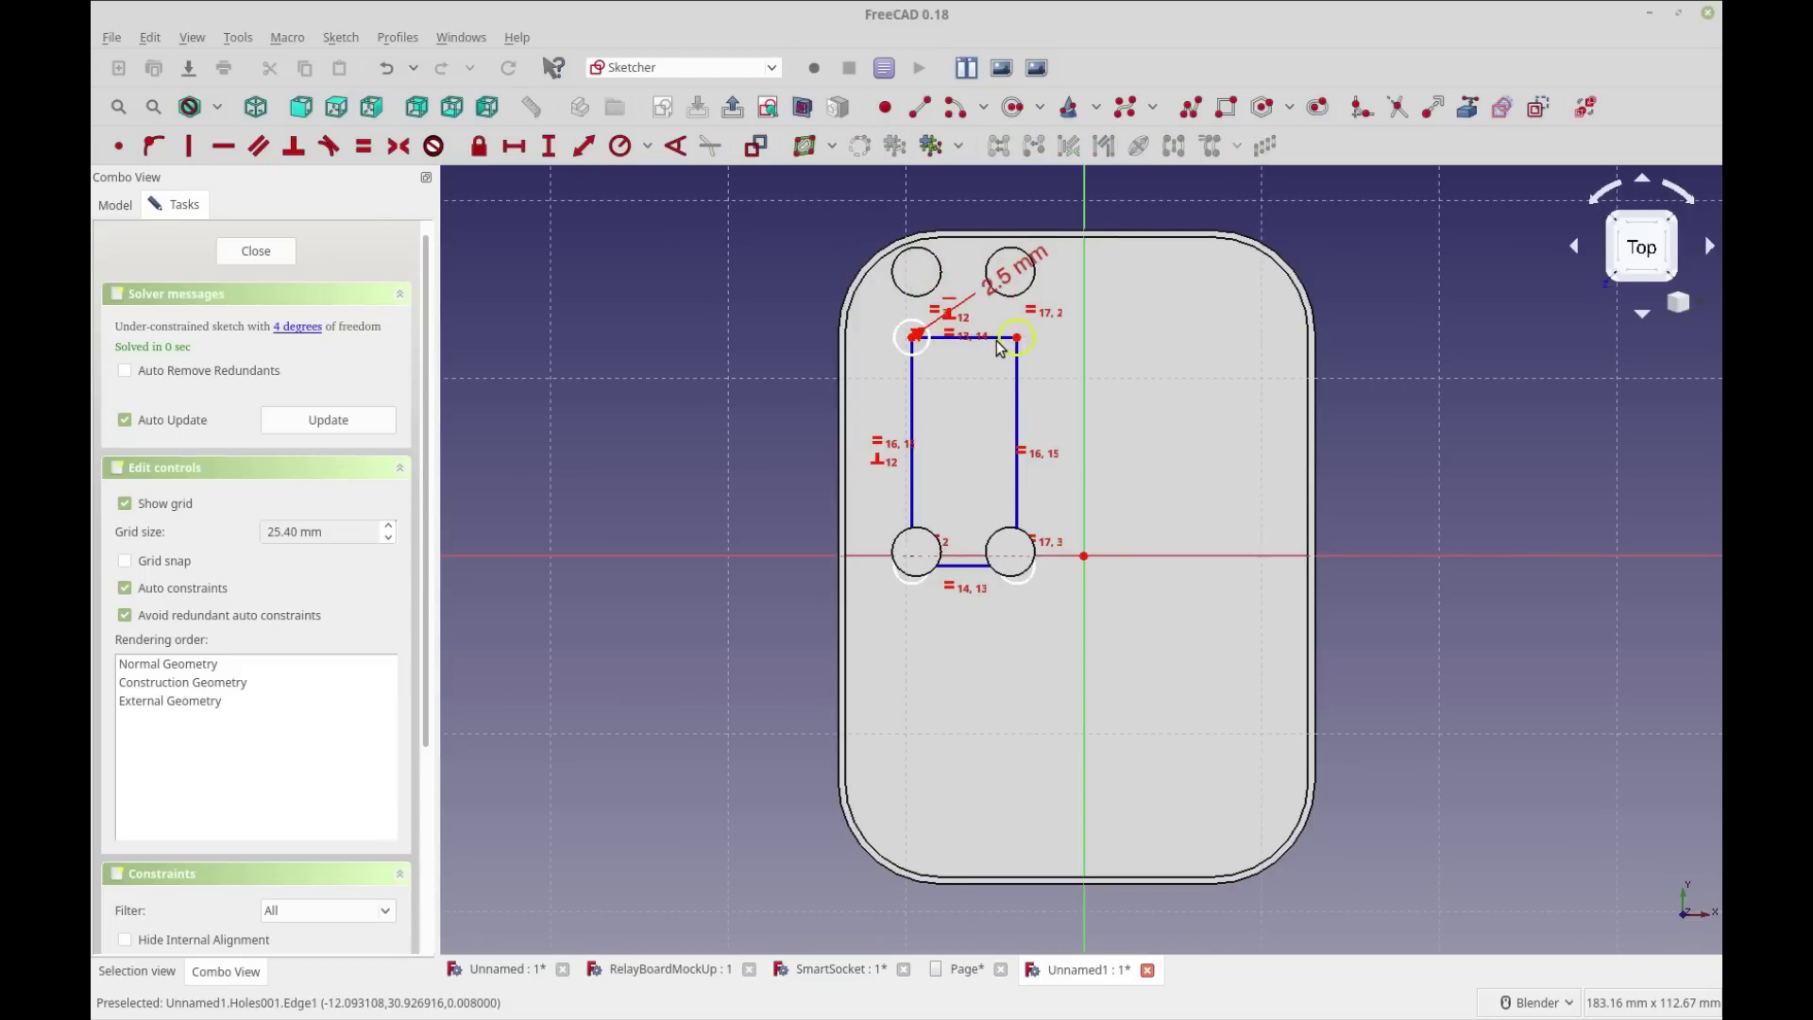
pyautogui.moveTo(1001, 345); pyautogui.dragTo(1007, 306)
pyautogui.moveTo(960, 550); pyautogui.dragTo(966, 563)
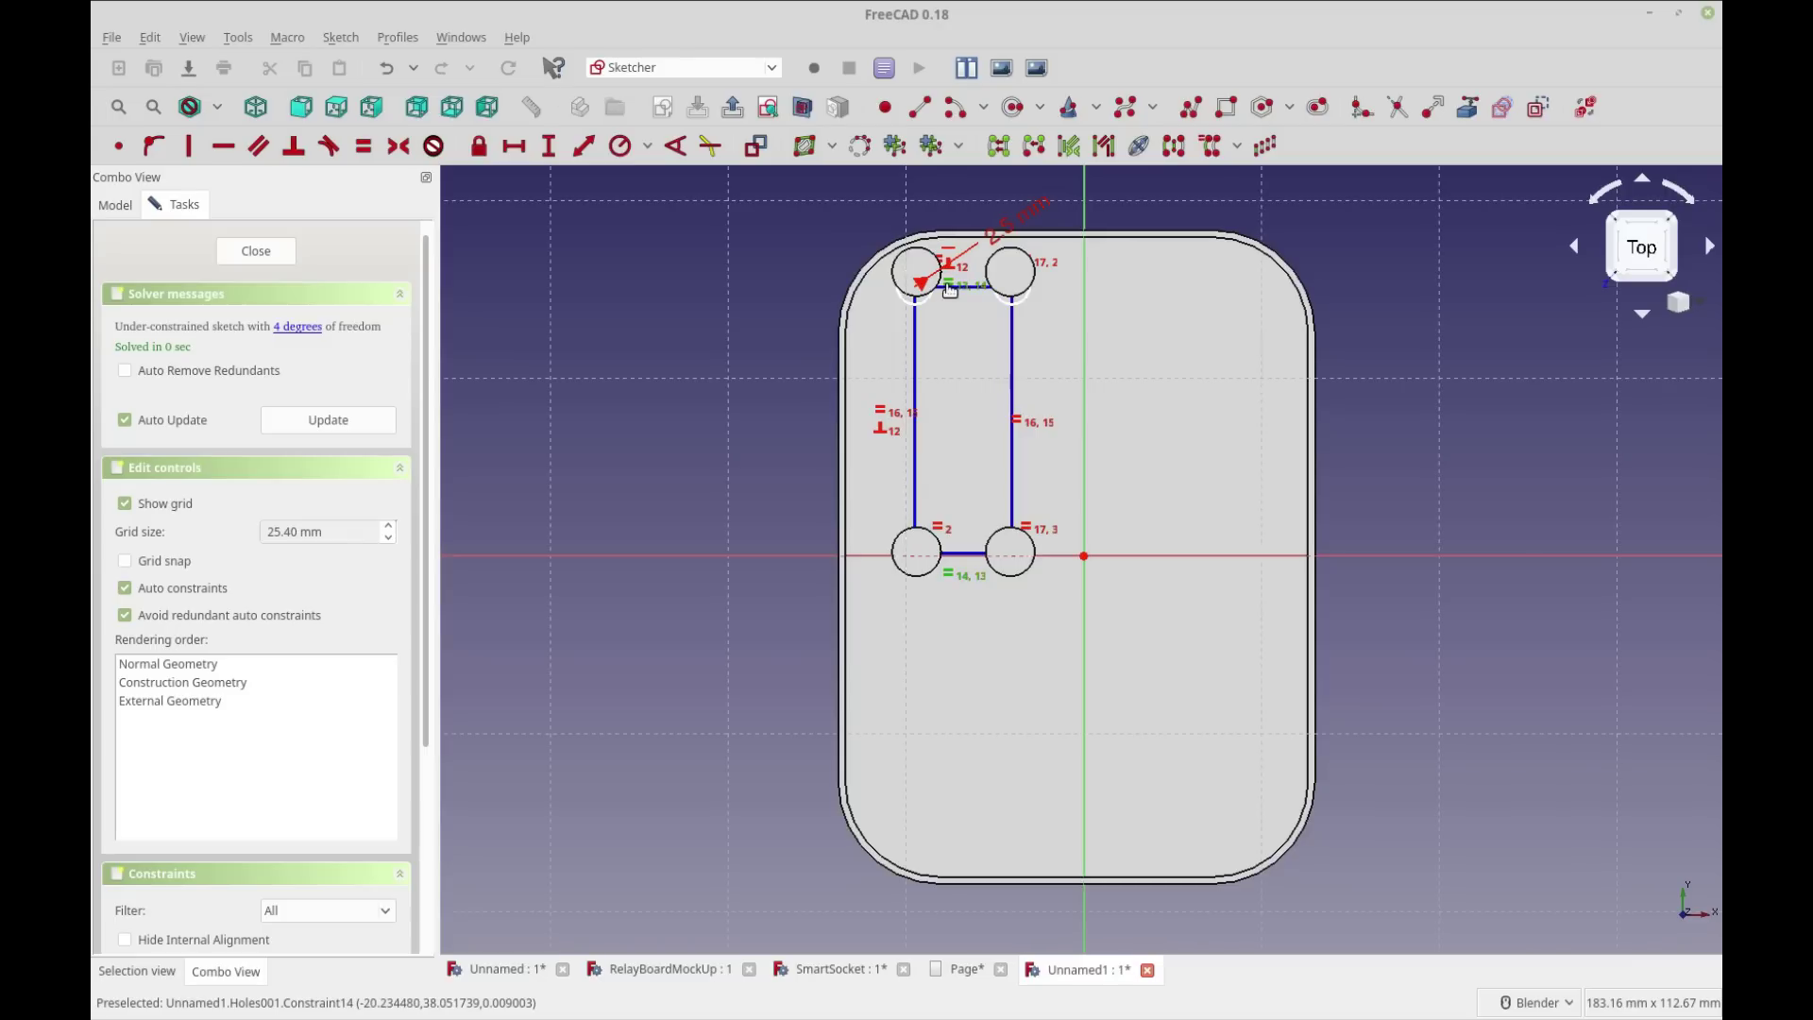
pyautogui.moveTo(935, 292); pyautogui.dragTo(936, 293)
pyautogui.scroll(5, 980, 283)
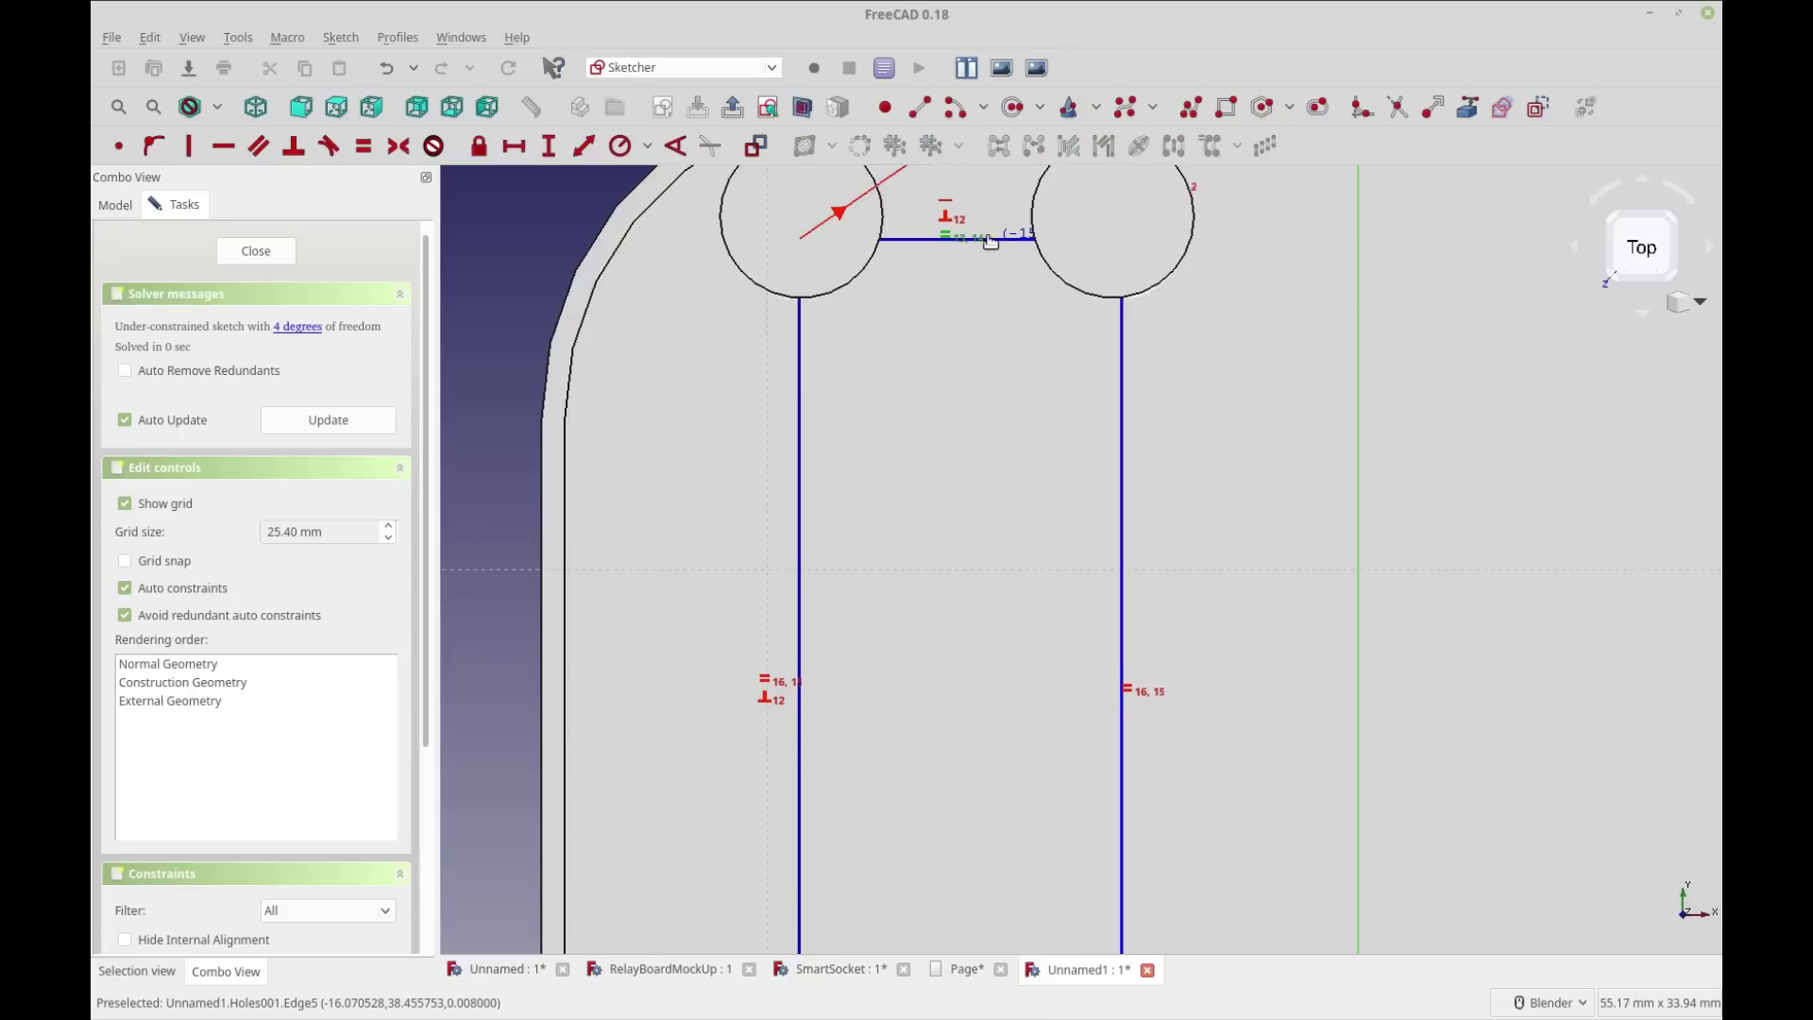
pyautogui.scroll(-3, 975, 354)
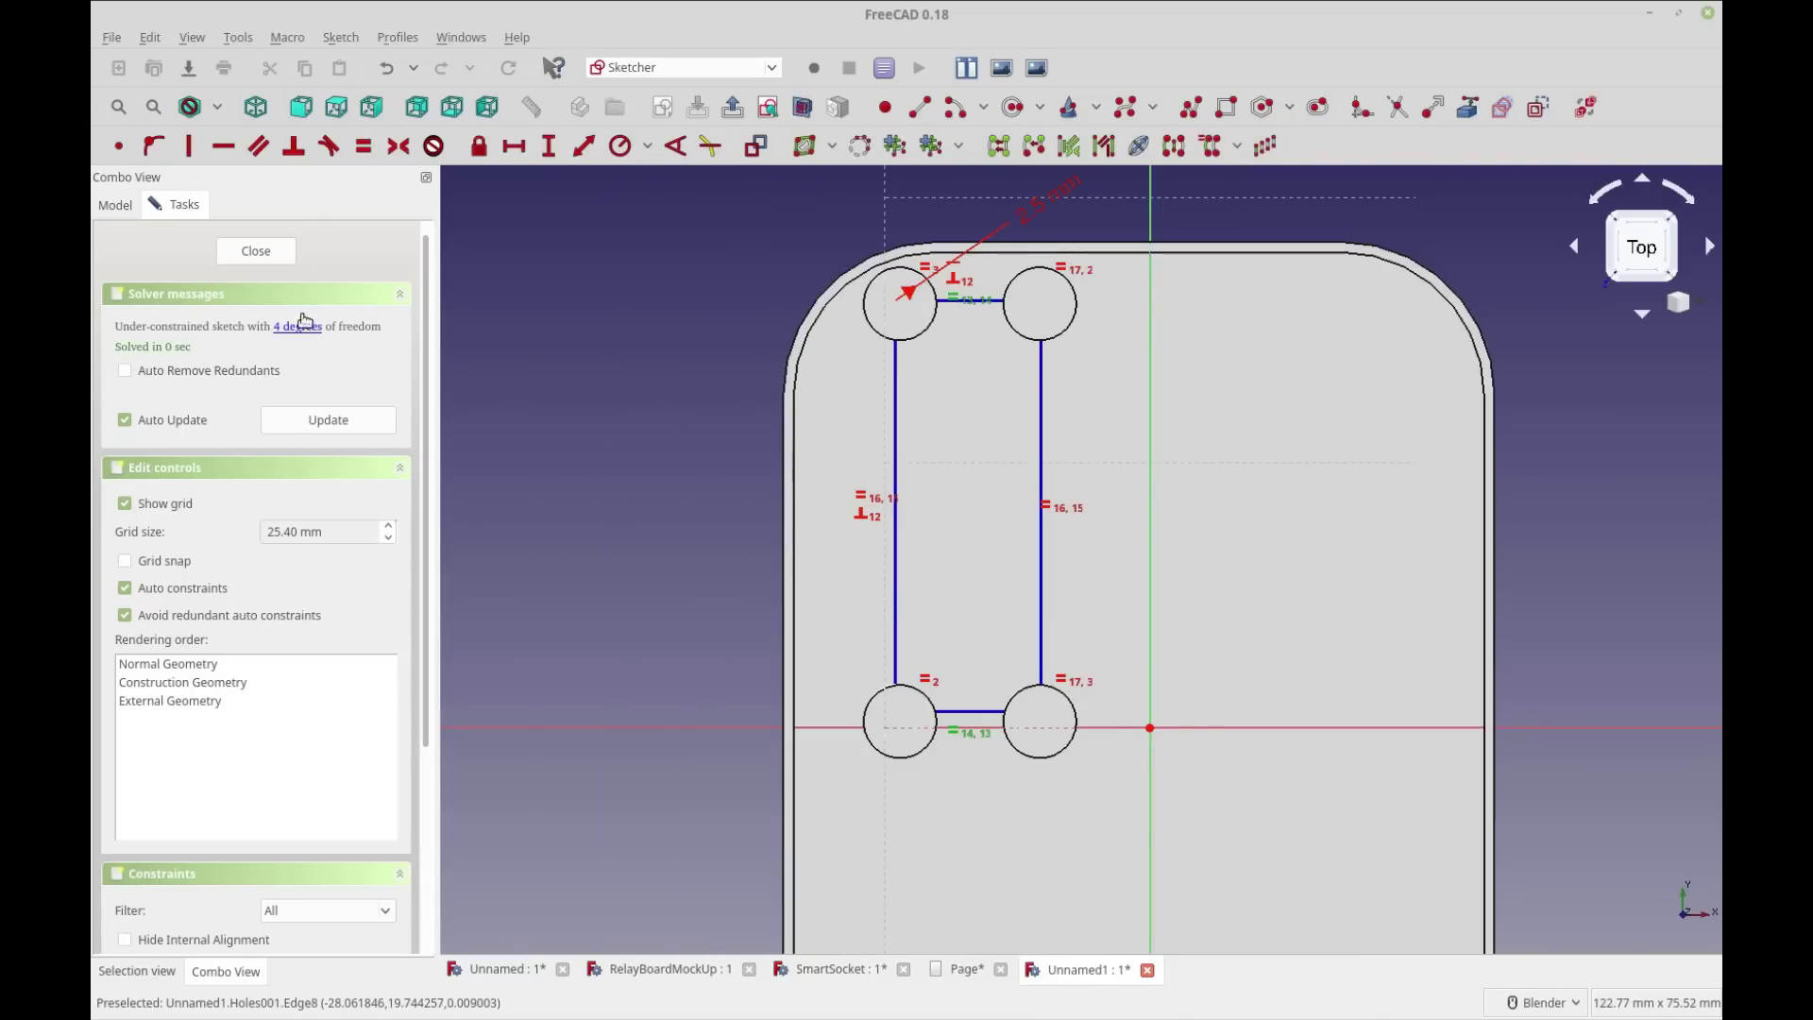
pyautogui.click(288, 255)
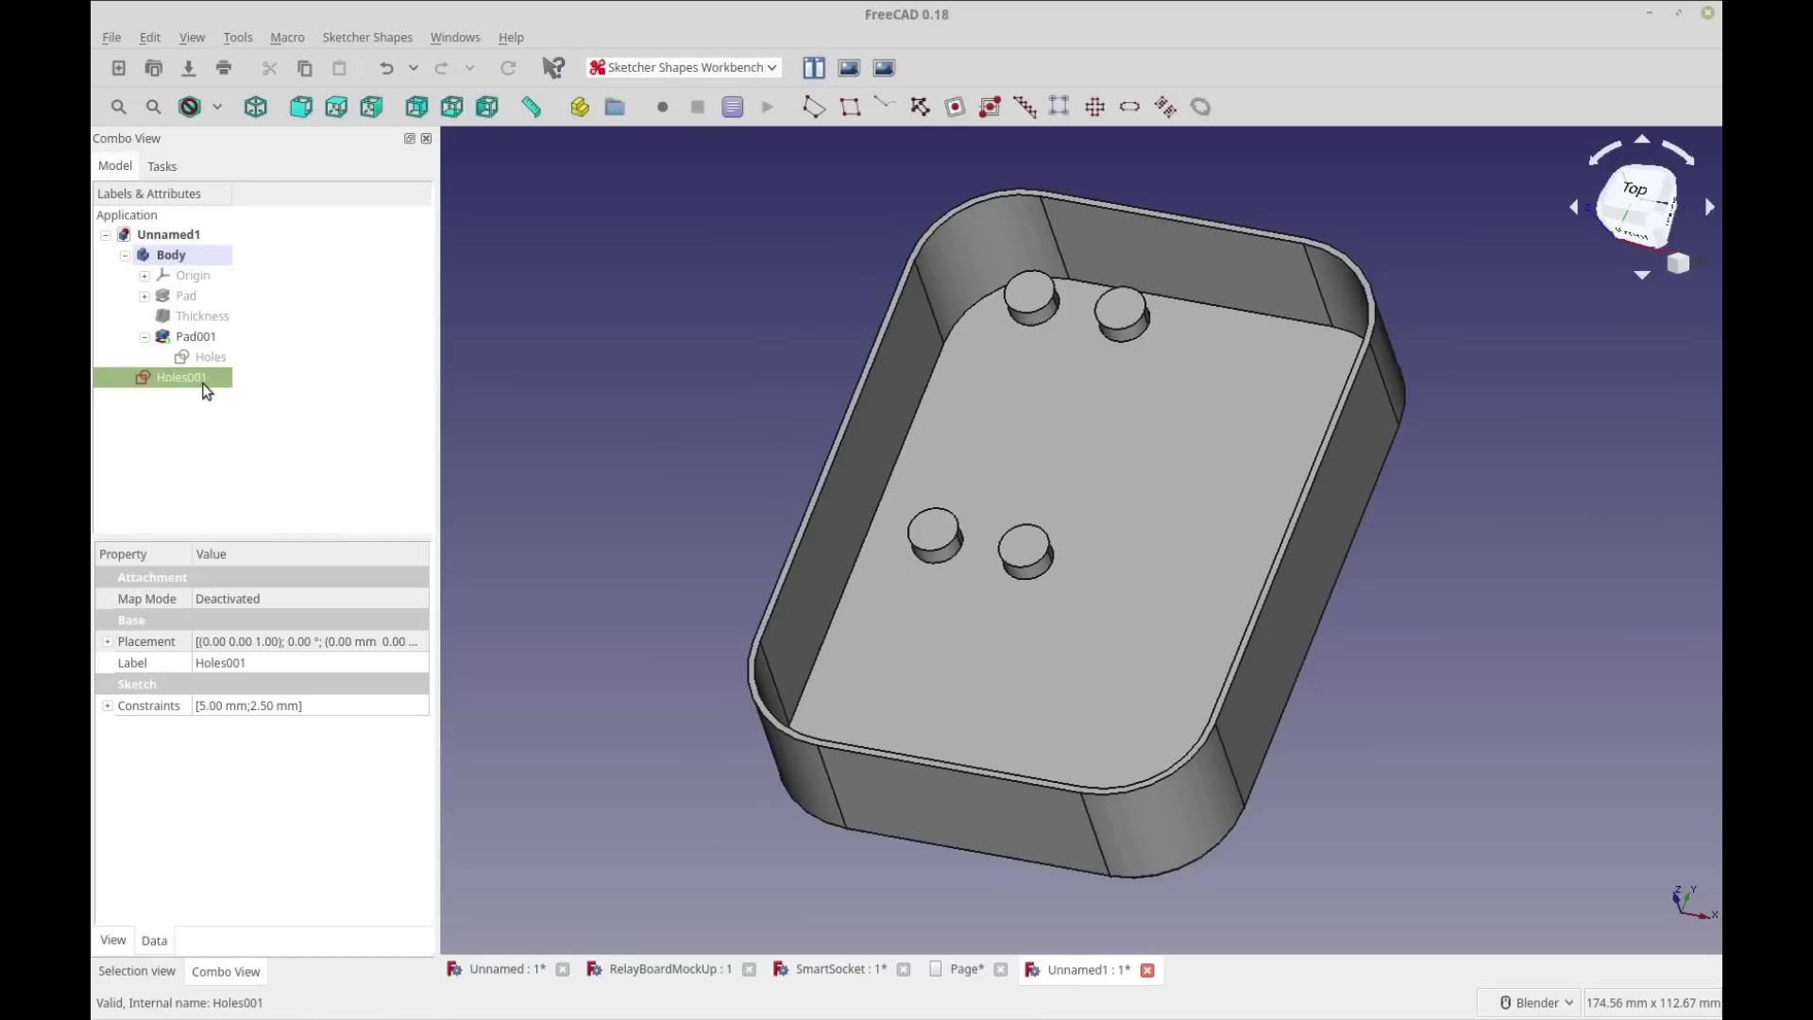
# Step: Pad Holes001 by 10 mm in Part Design, forming pins on the posts
pyautogui.press('Escape')
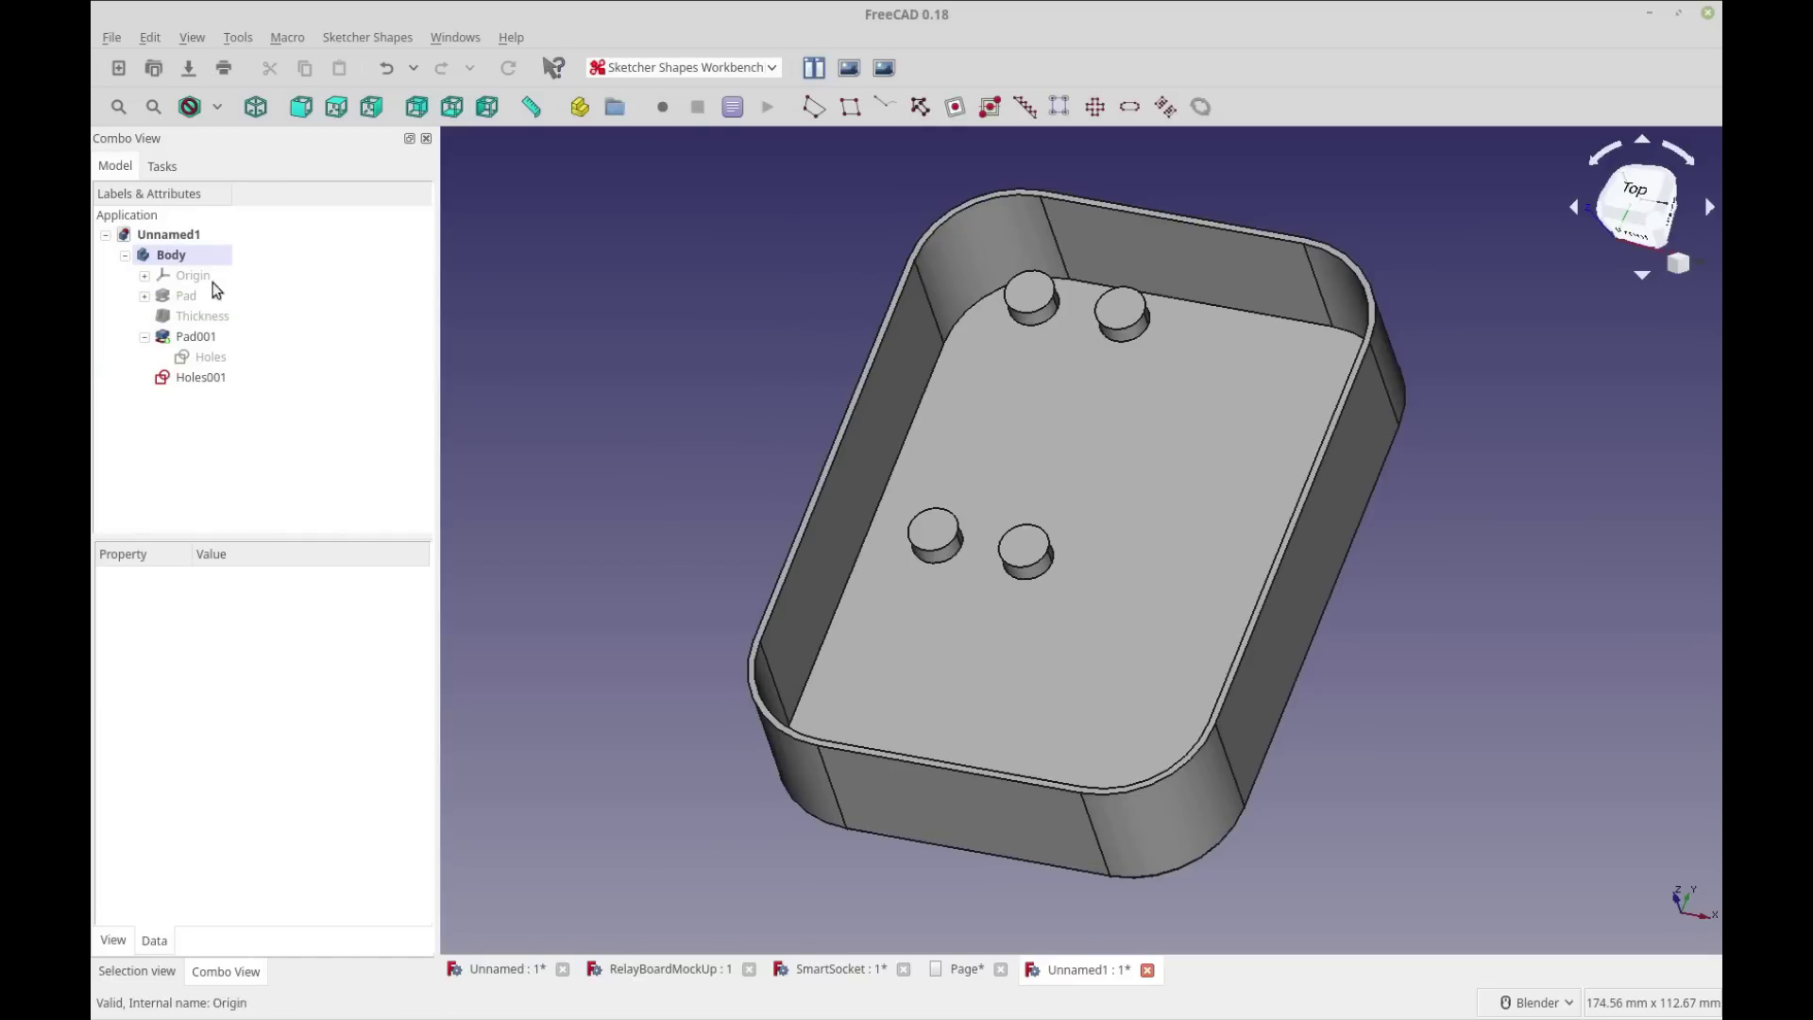
pyautogui.click(213, 383)
pyautogui.click(688, 67)
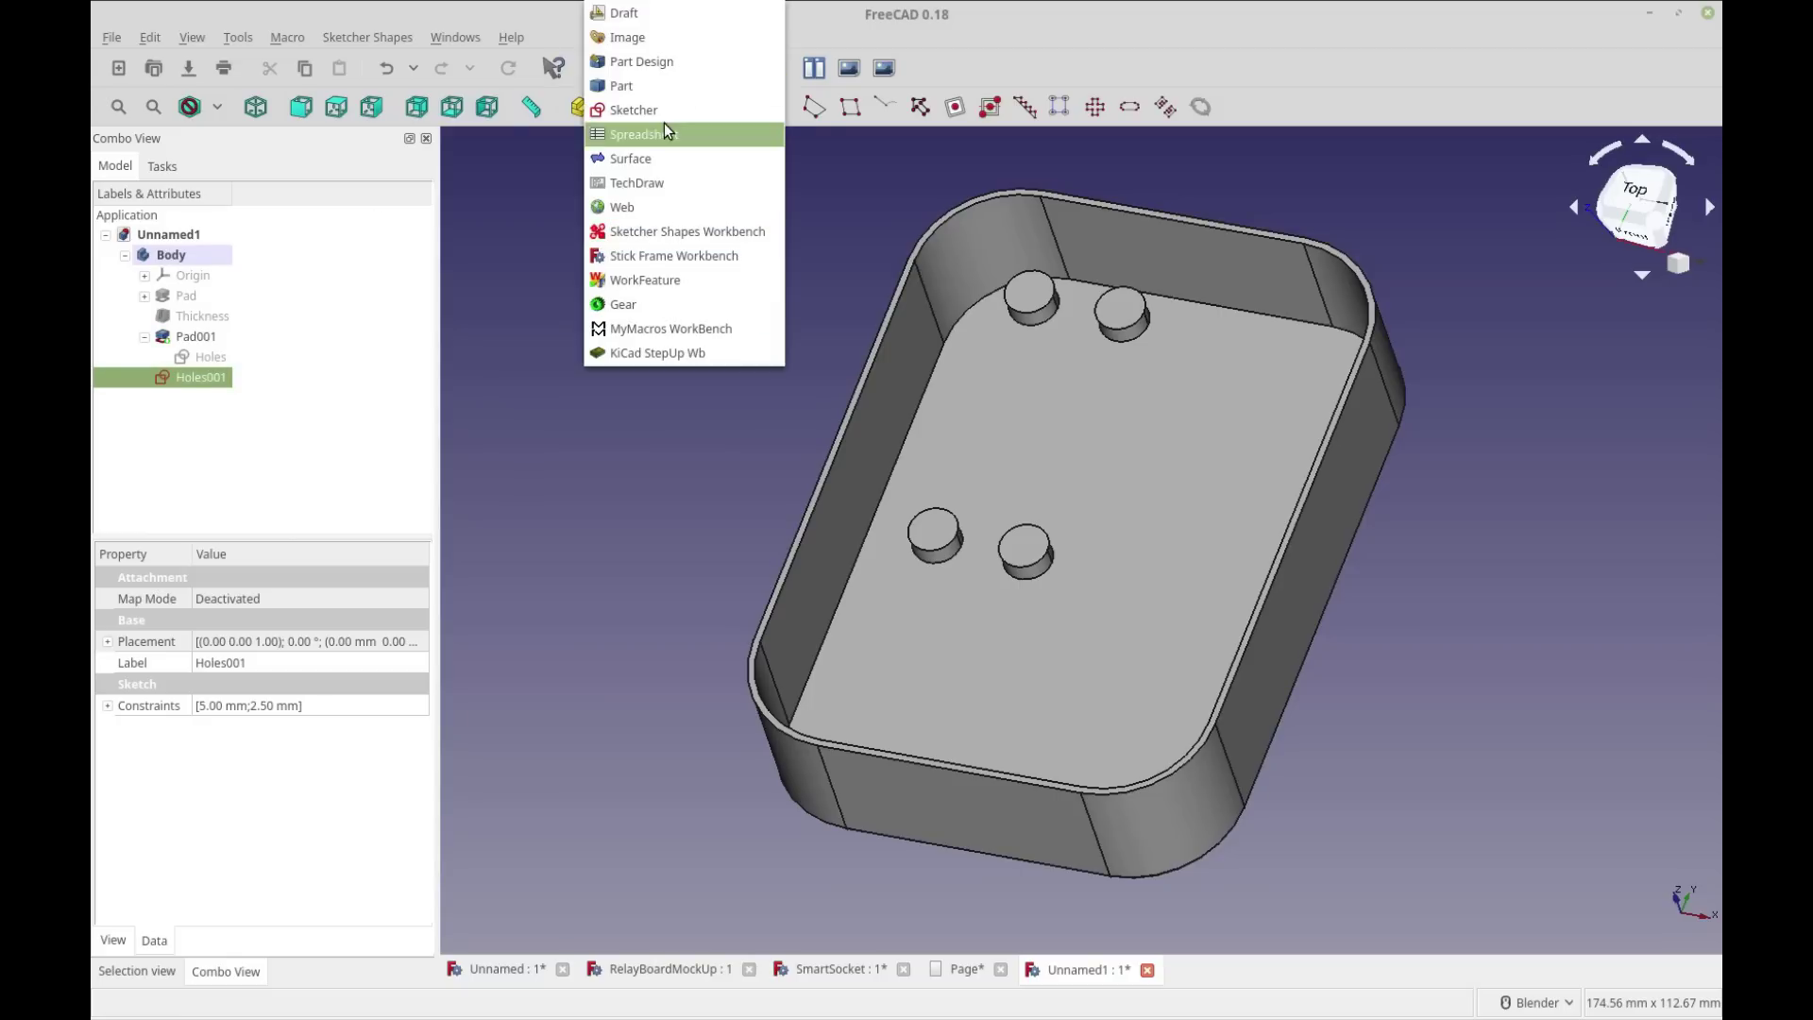
pyautogui.click(694, 63)
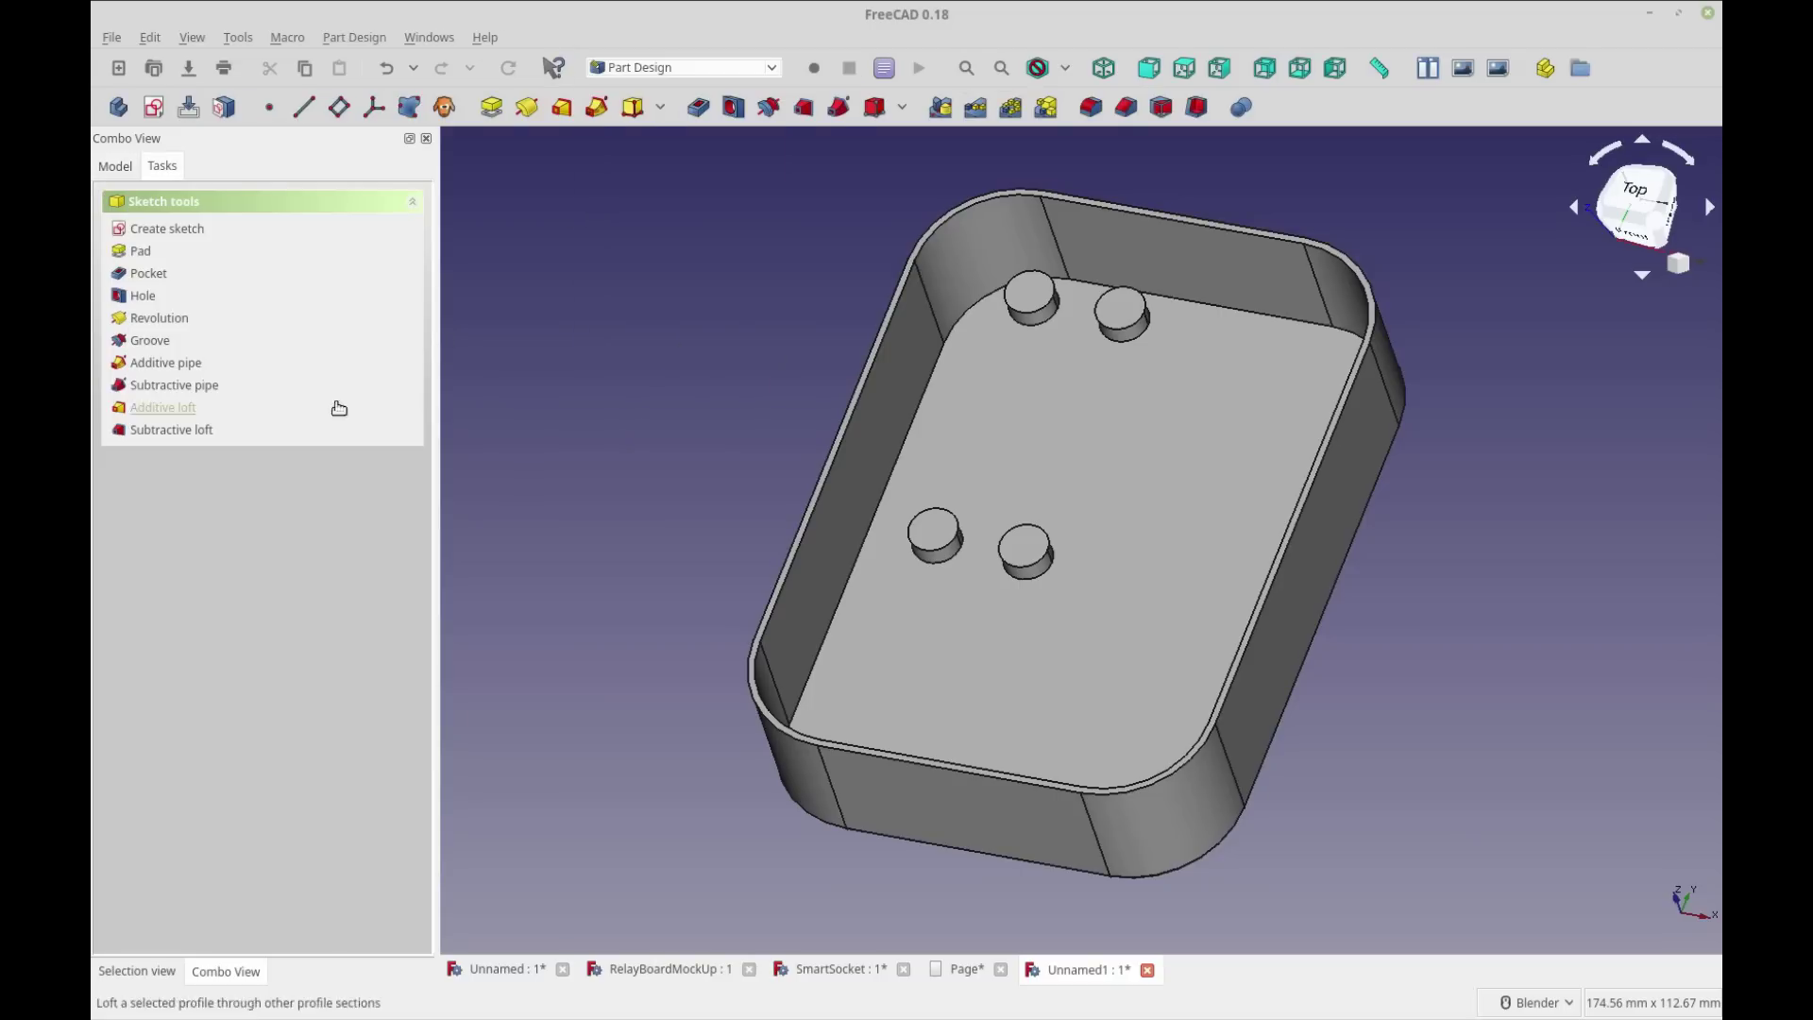
pyautogui.click(491, 106)
pyautogui.click(300, 210)
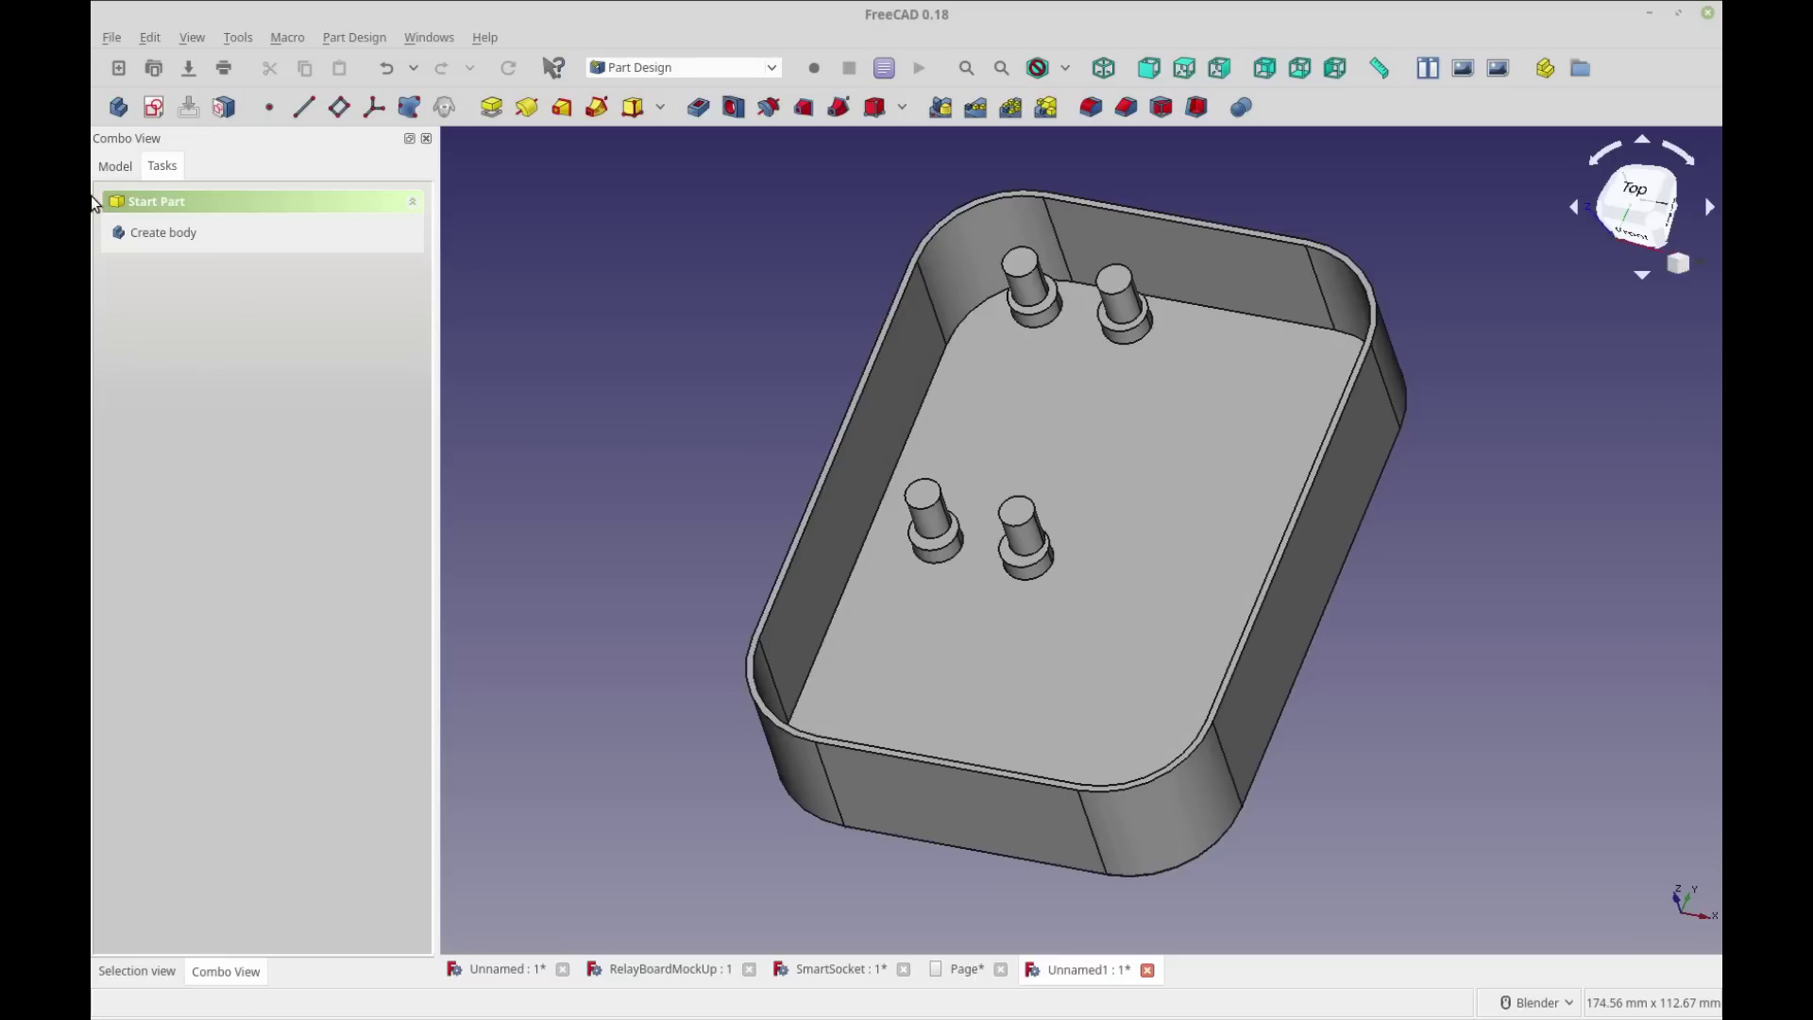
pyautogui.click(115, 166)
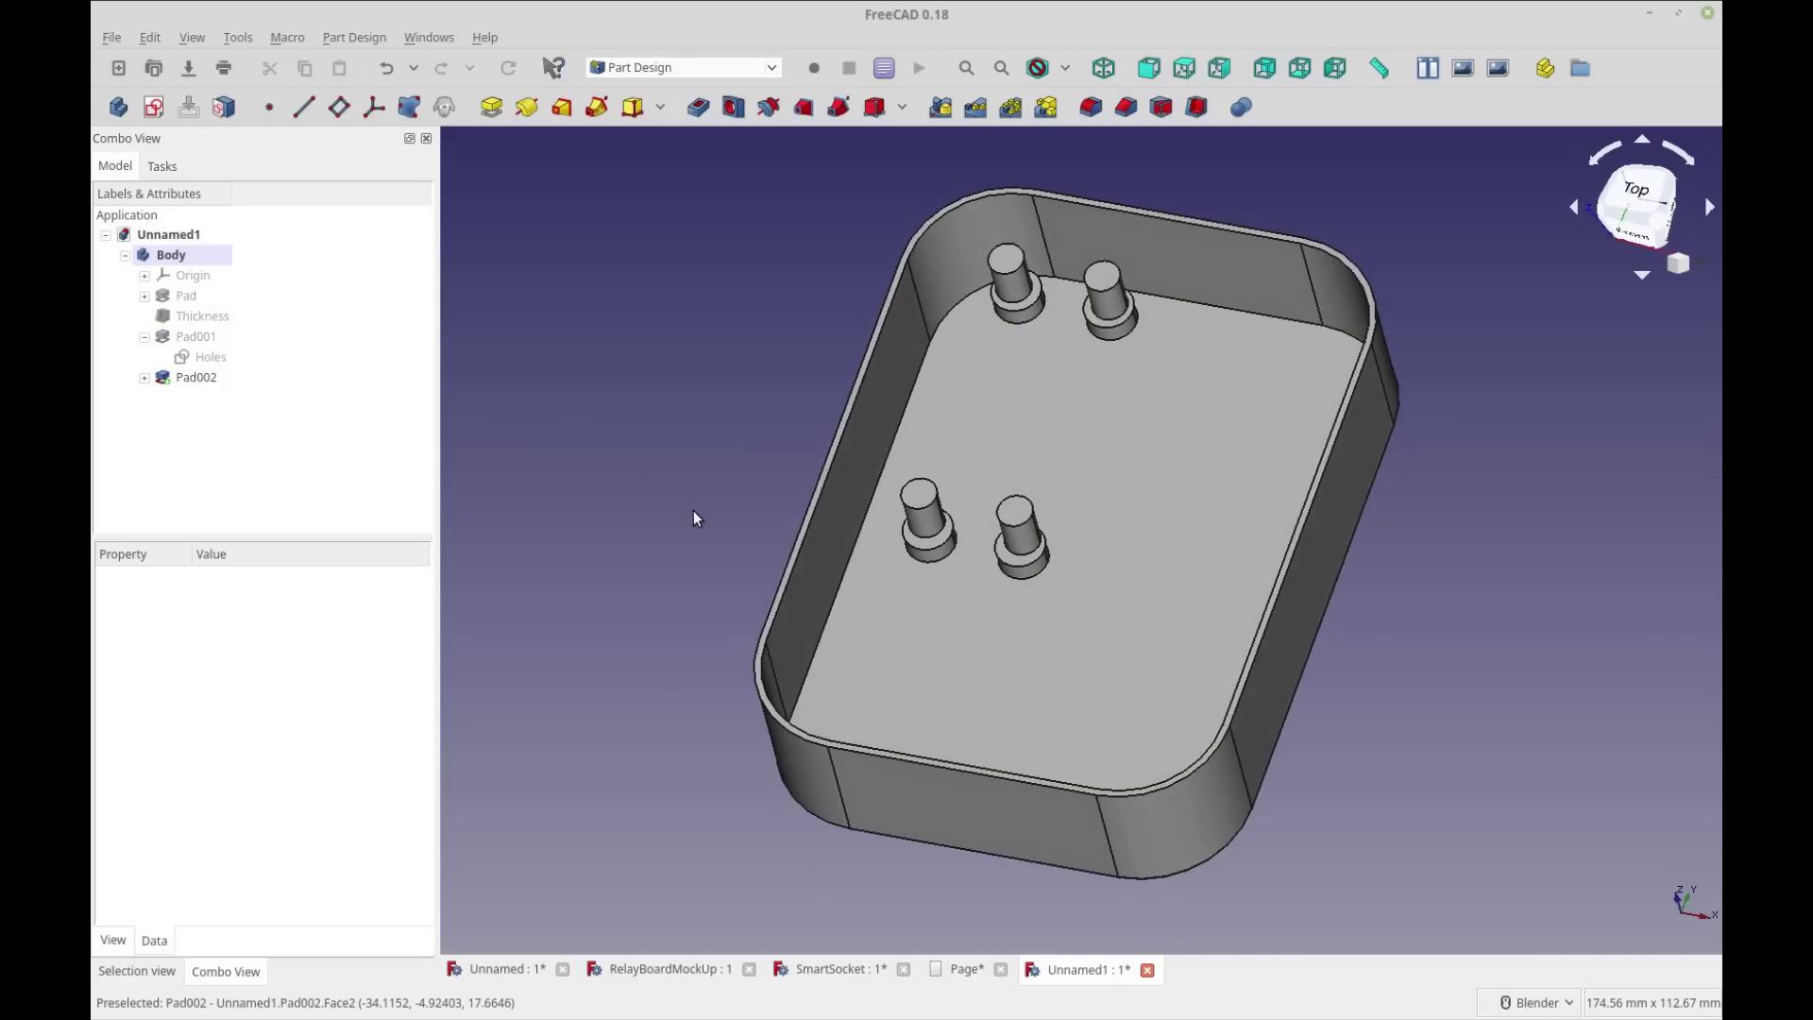
# Step: Add the BoardBrackets template from Sketcher Shapes and move it into the Body
pyautogui.click(633, 67)
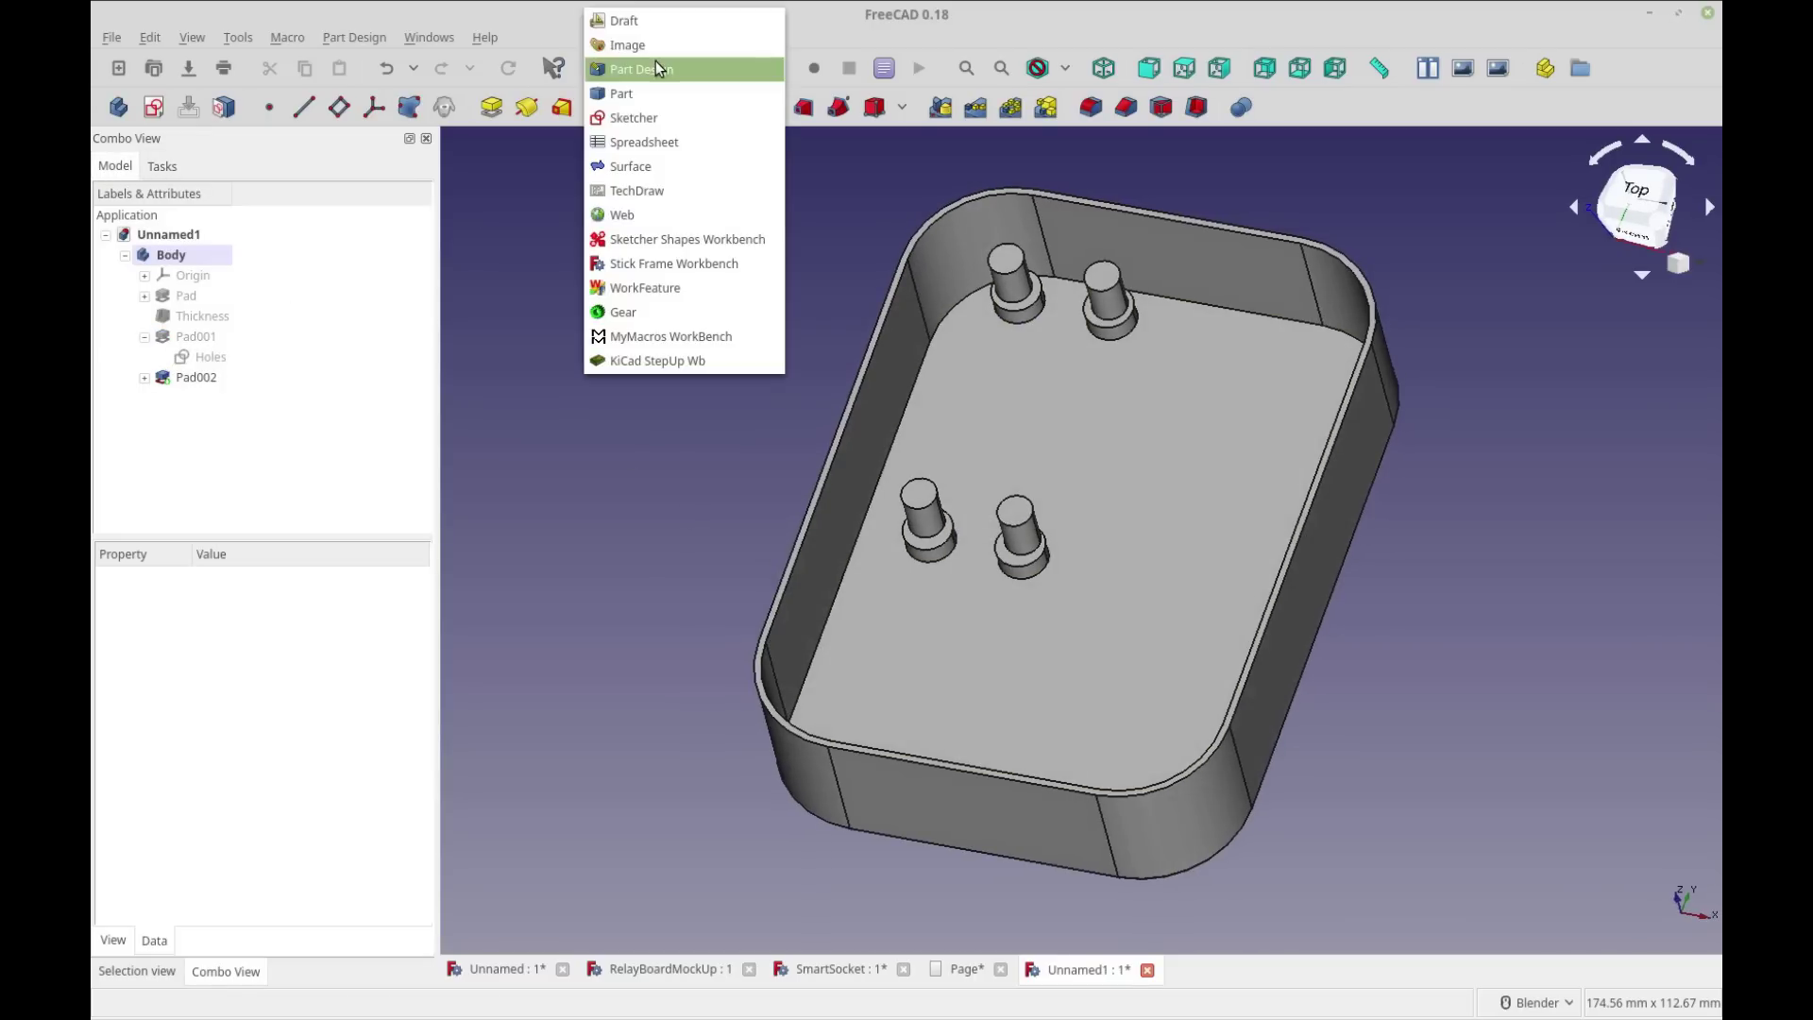
pyautogui.click(688, 238)
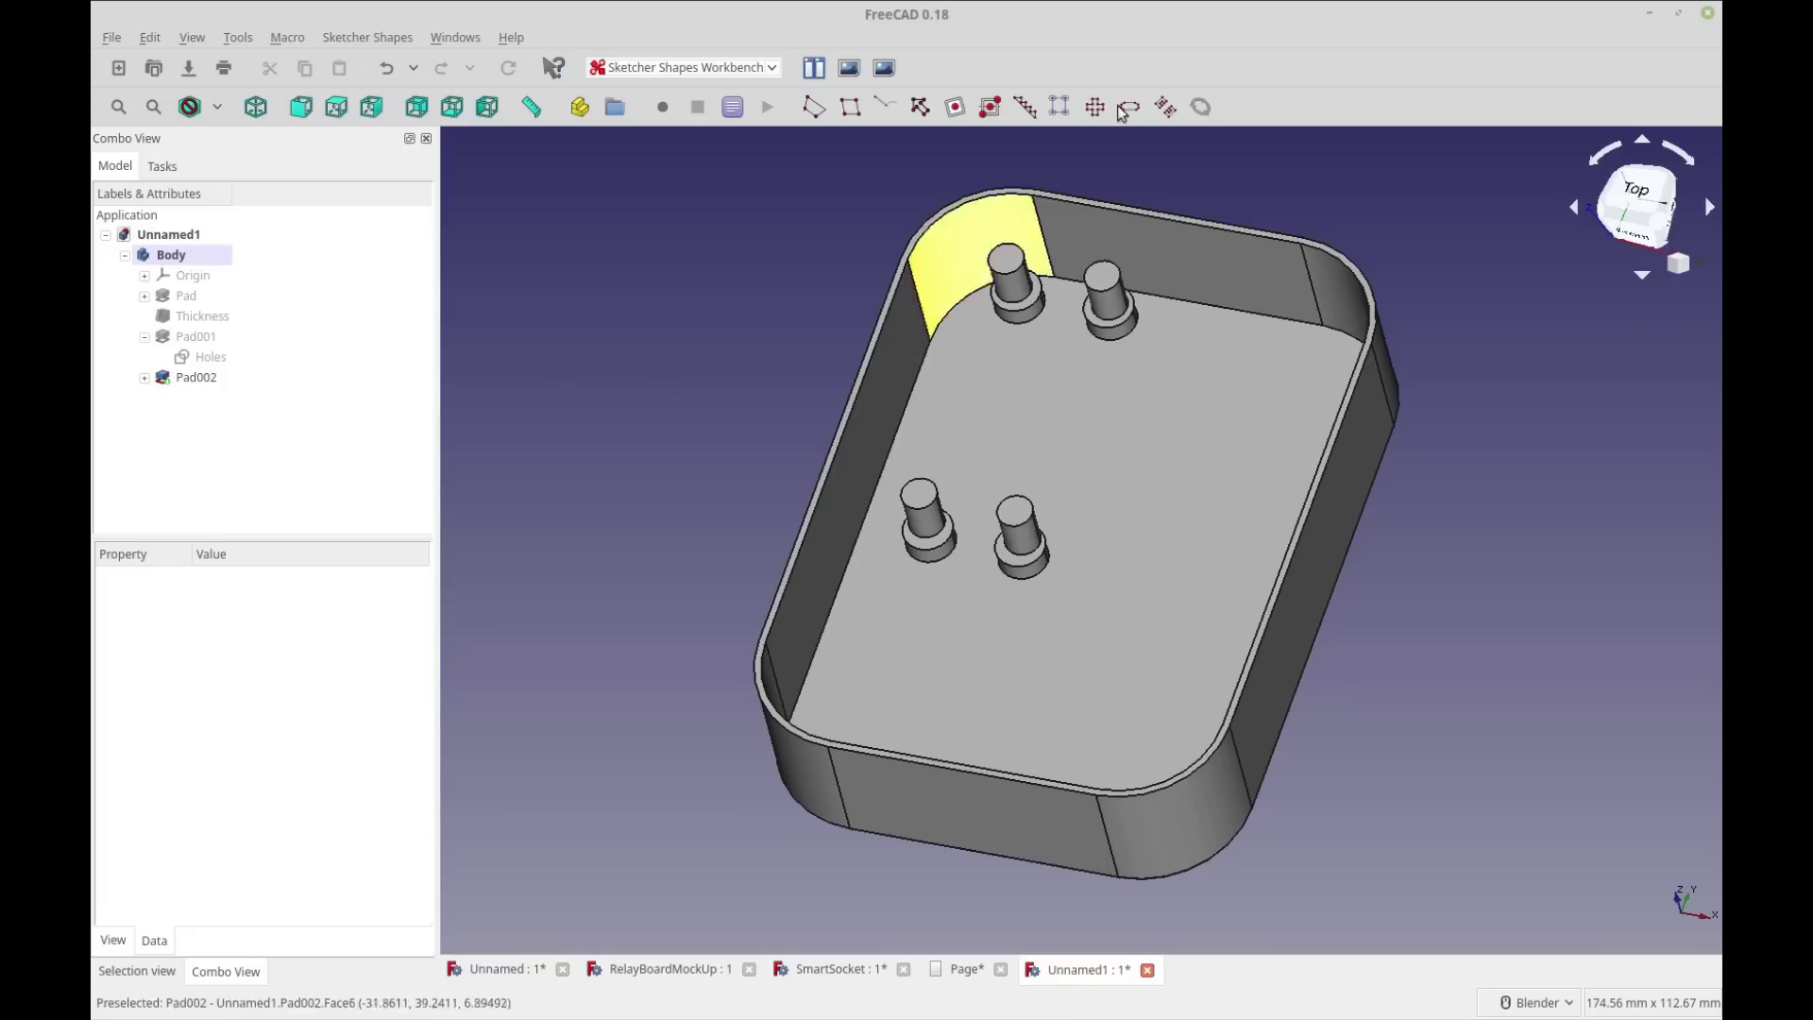
pyautogui.click(1167, 107)
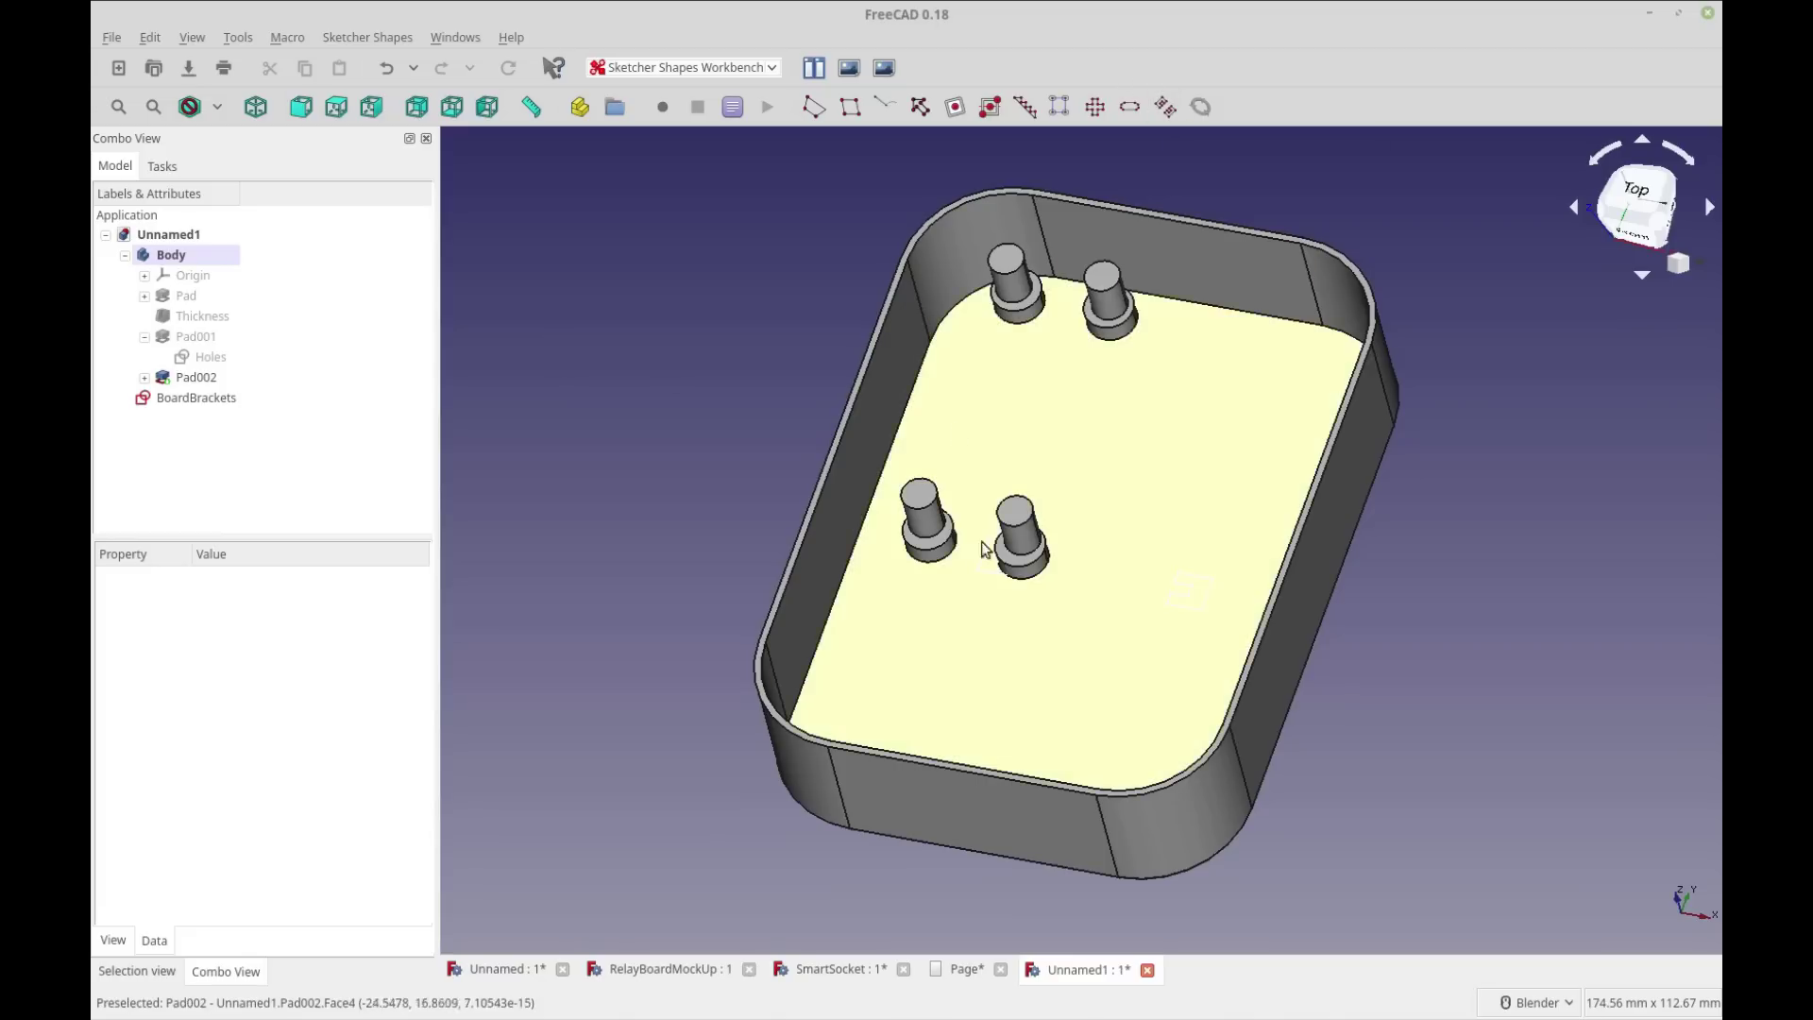
pyautogui.moveTo(1307, 810); pyautogui.dragTo(1214, 627, button='middle')
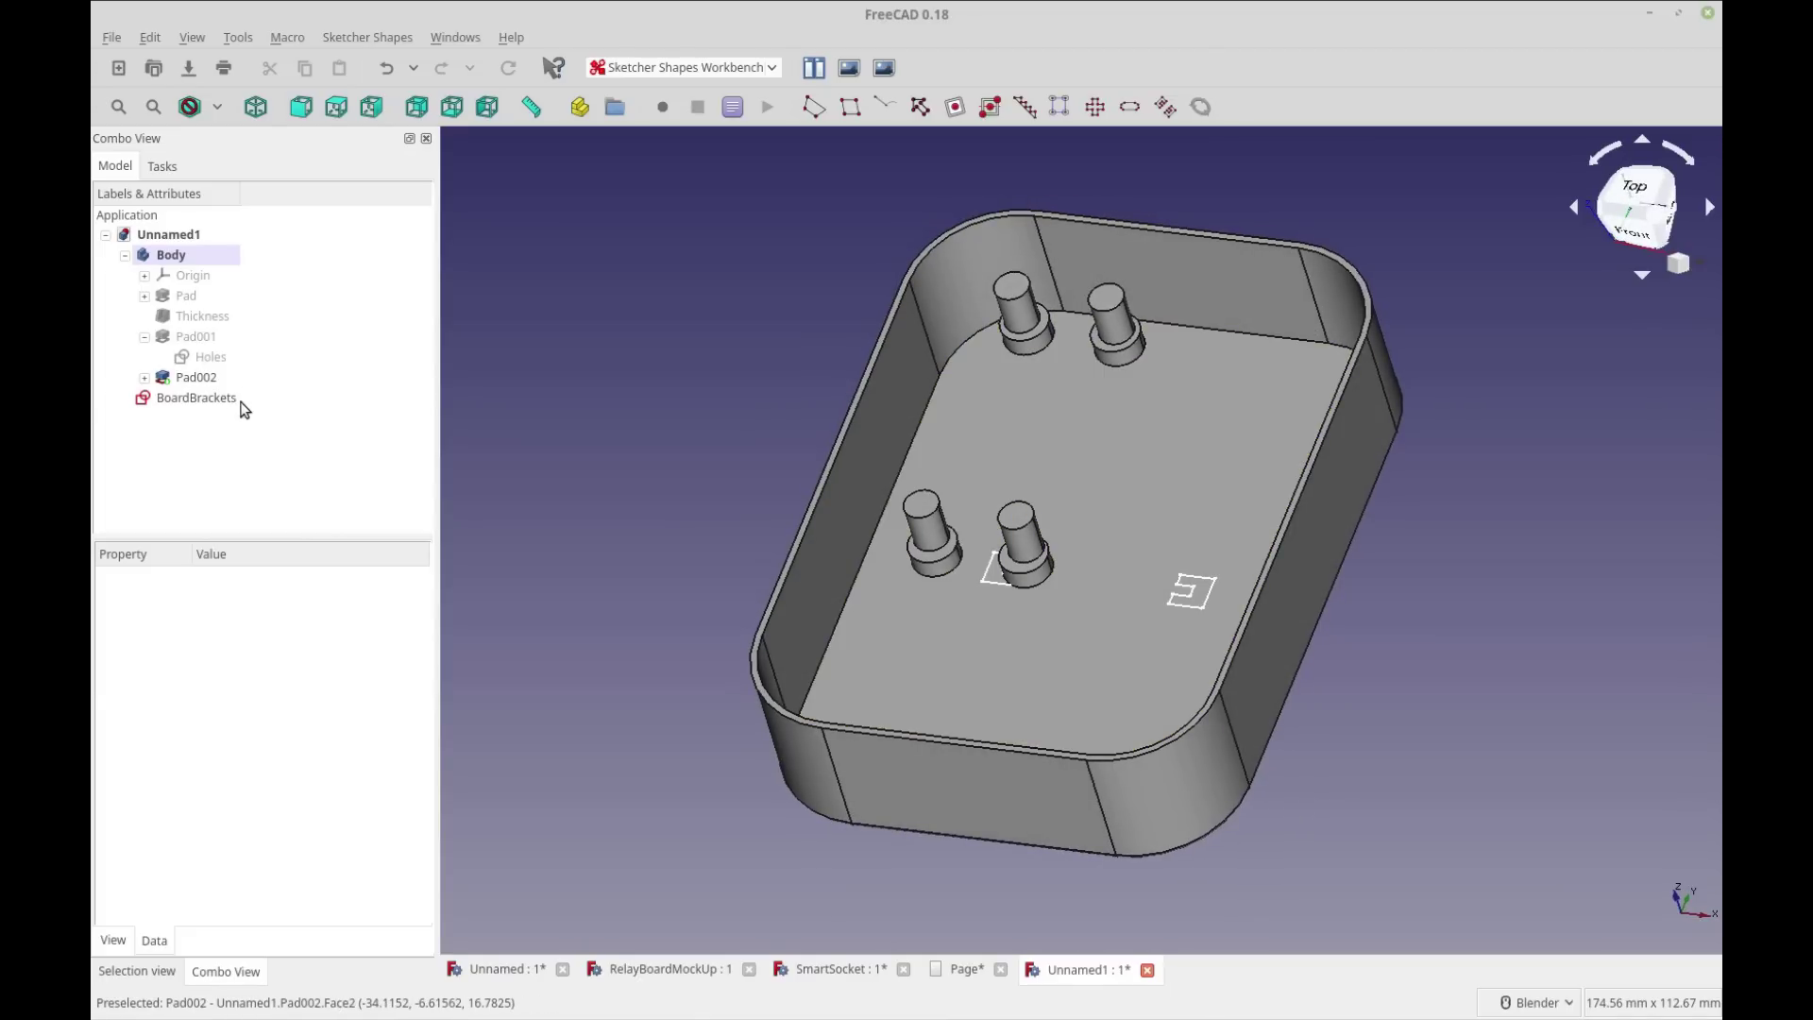
pyautogui.moveTo(243, 408); pyautogui.dragTo(229, 269)
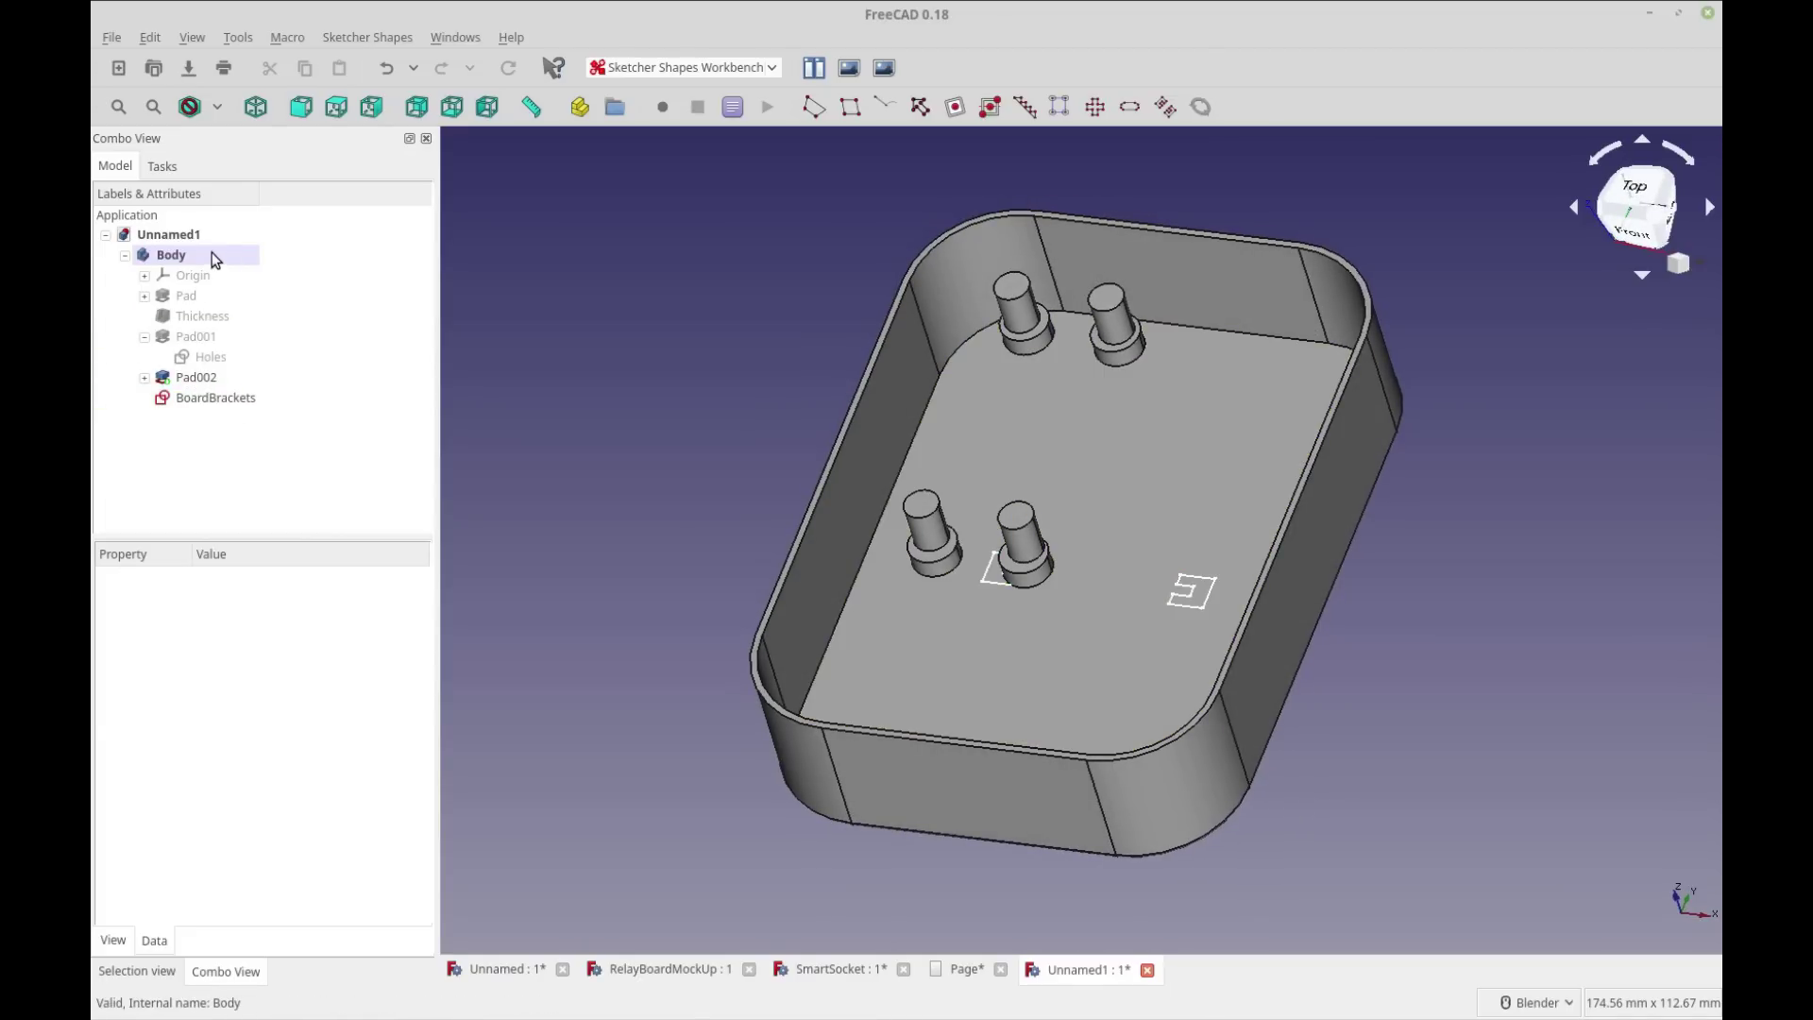
# Step: Inspect the BoardBrackets sketch and Pad002, then select the BoardBrackets sketch
pyautogui.doubleClick(231, 398)
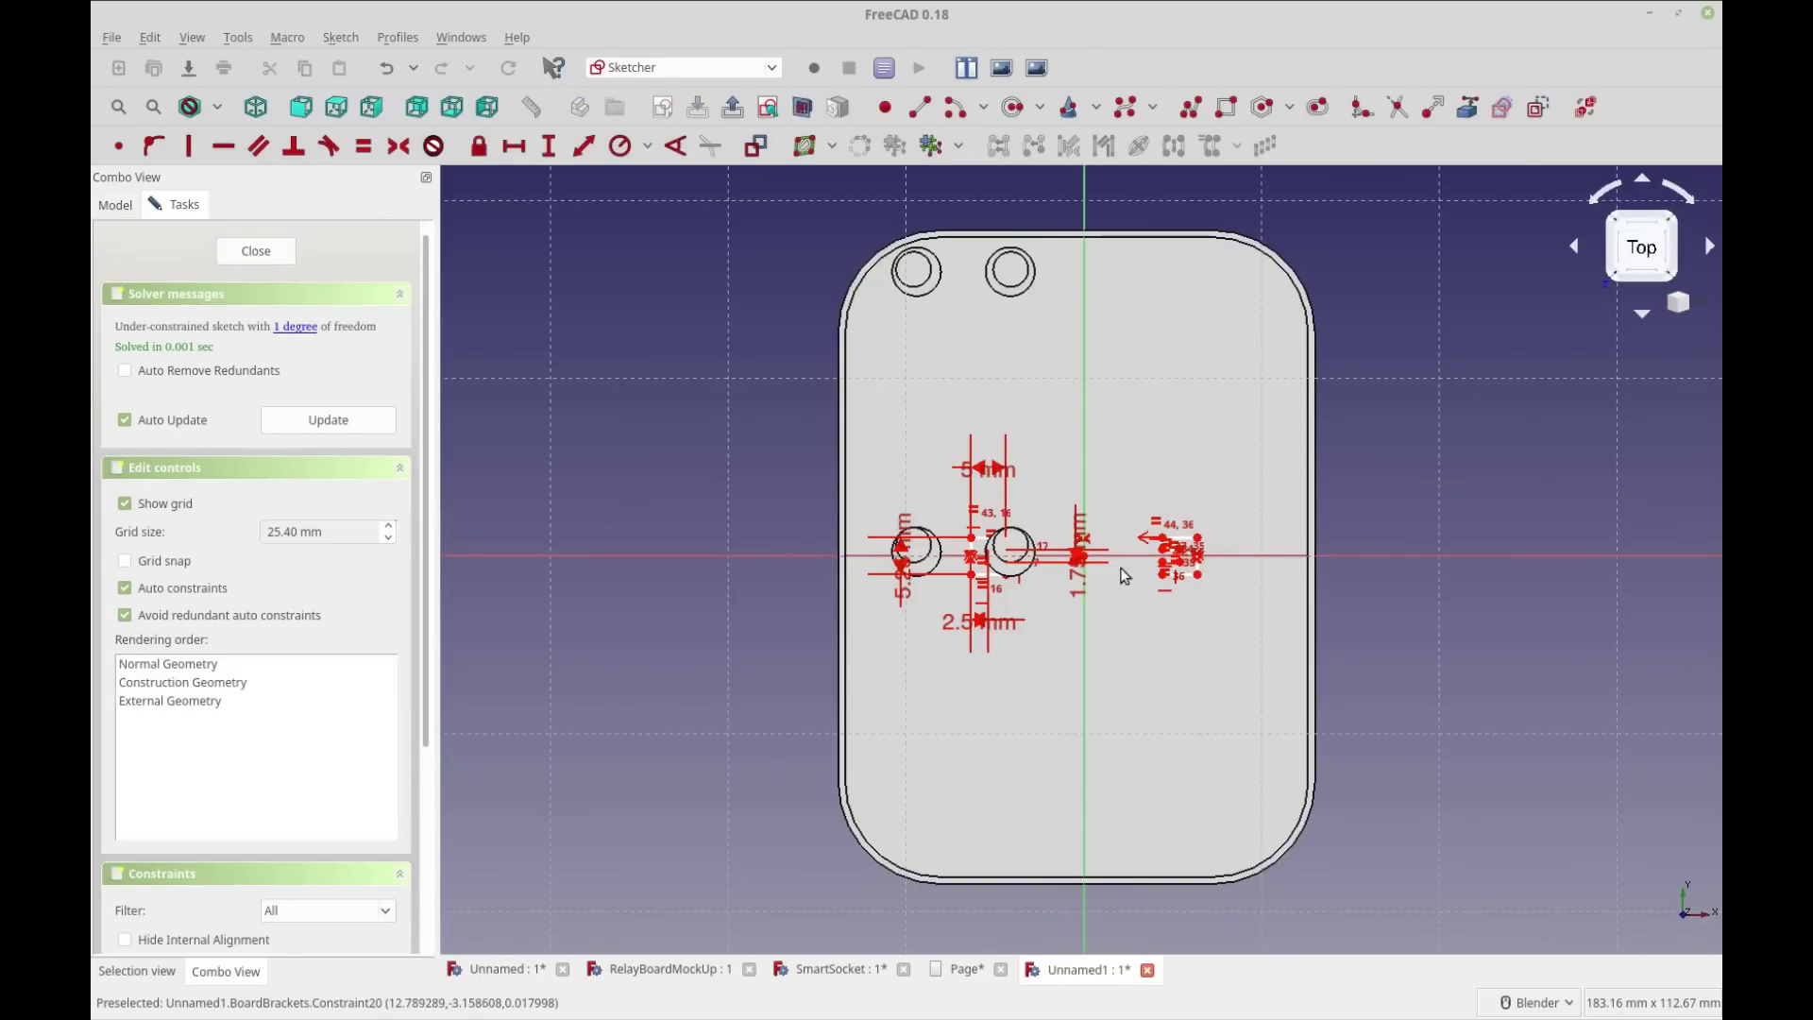
pyautogui.click(1086, 564)
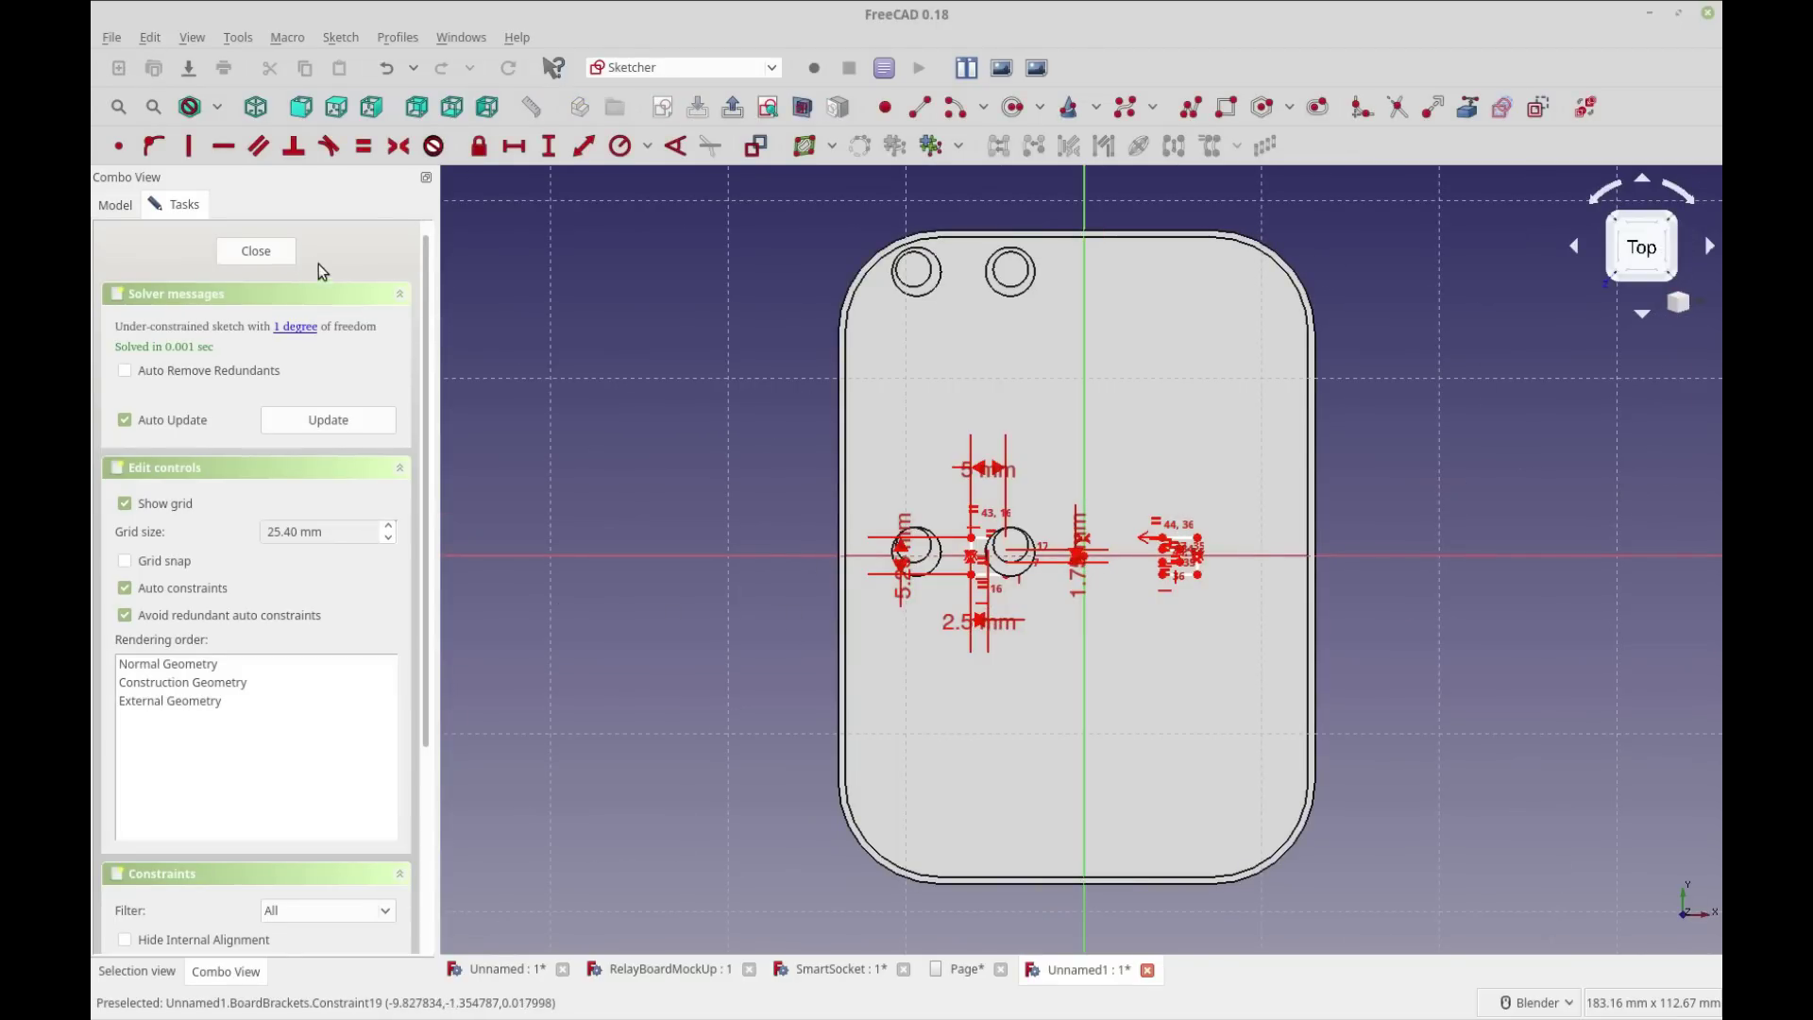
pyautogui.click(278, 257)
pyautogui.click(224, 378)
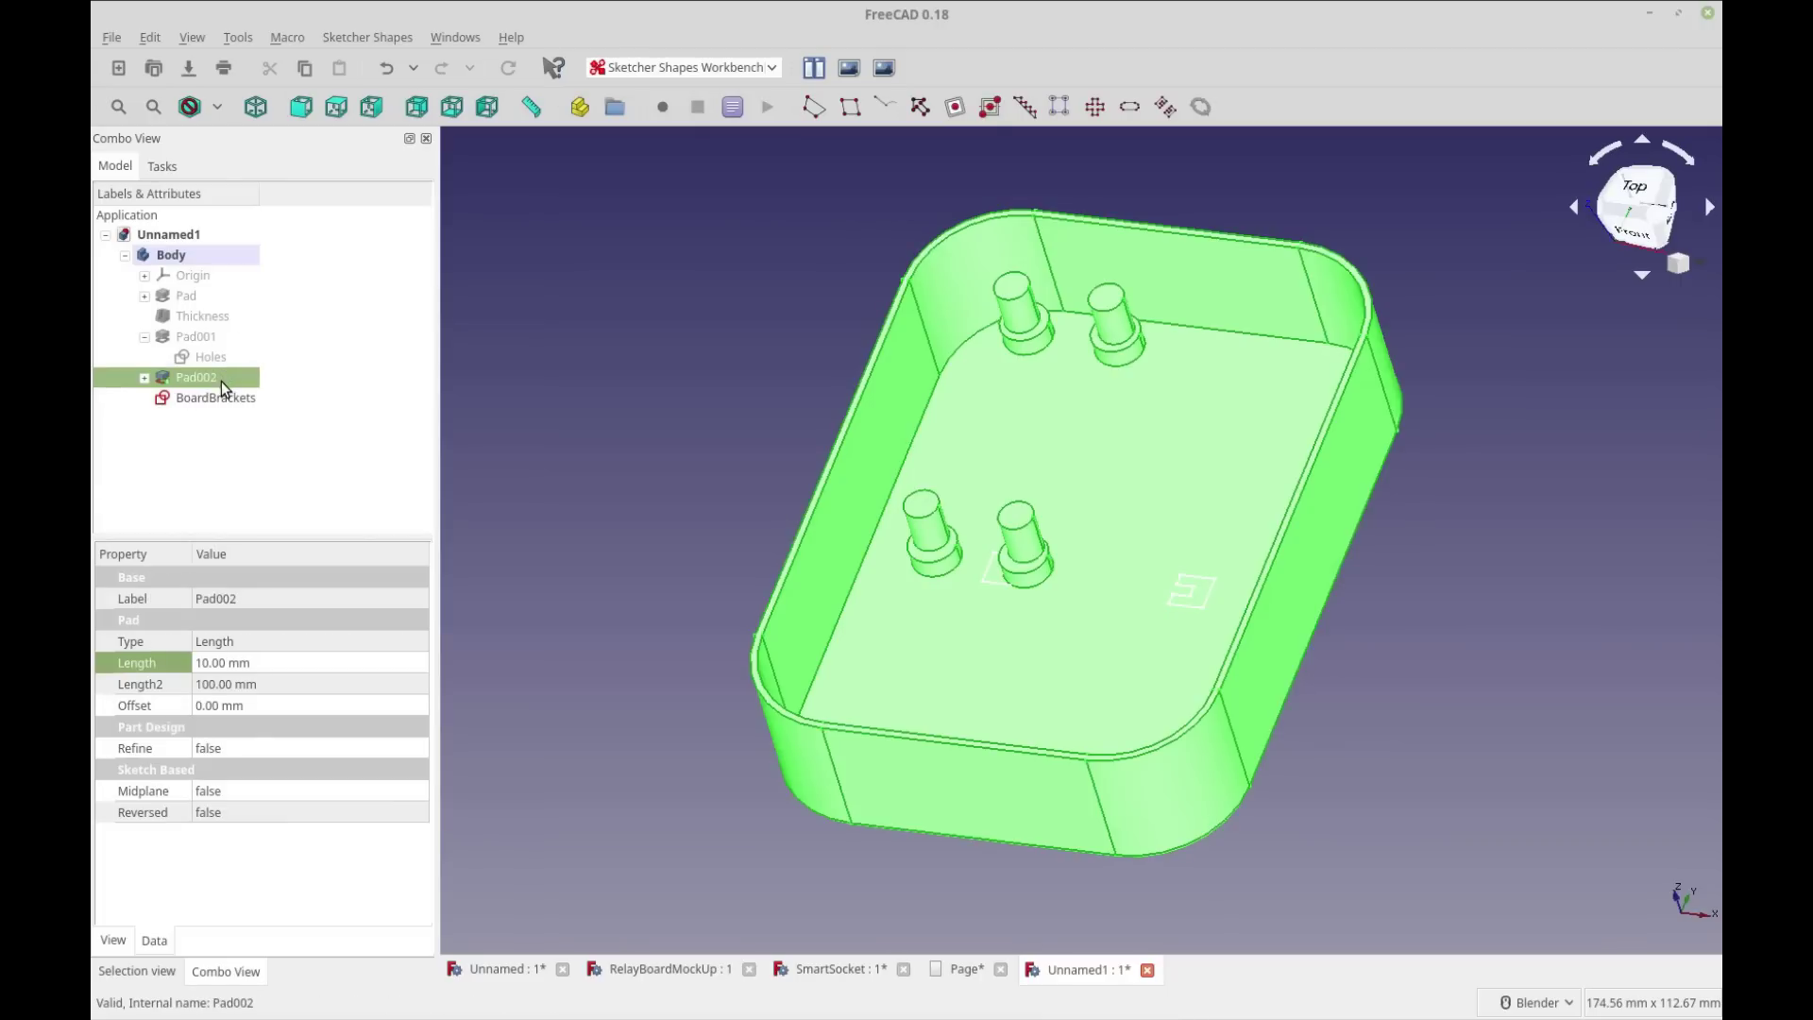
pyautogui.click(217, 399)
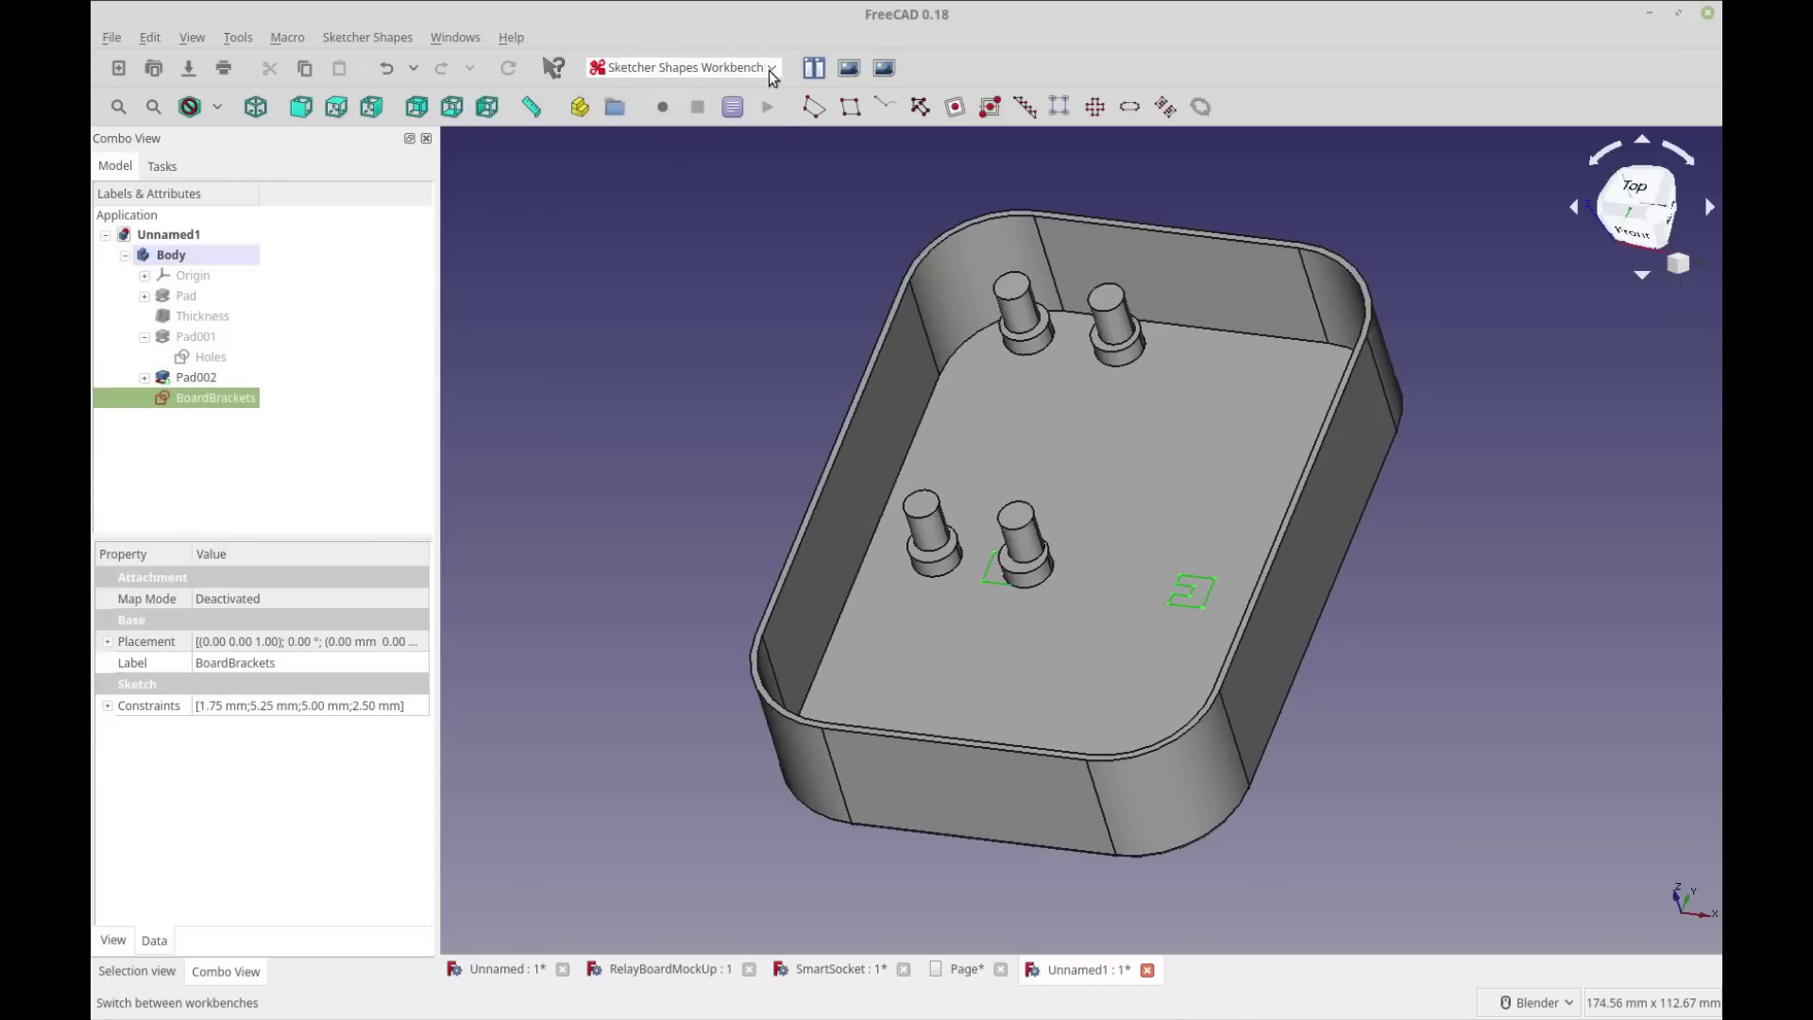
# Step: Pad the BoardBrackets sketch 10 mm into solid bracket blocks
pyautogui.click(682, 67)
pyautogui.press('Escape')
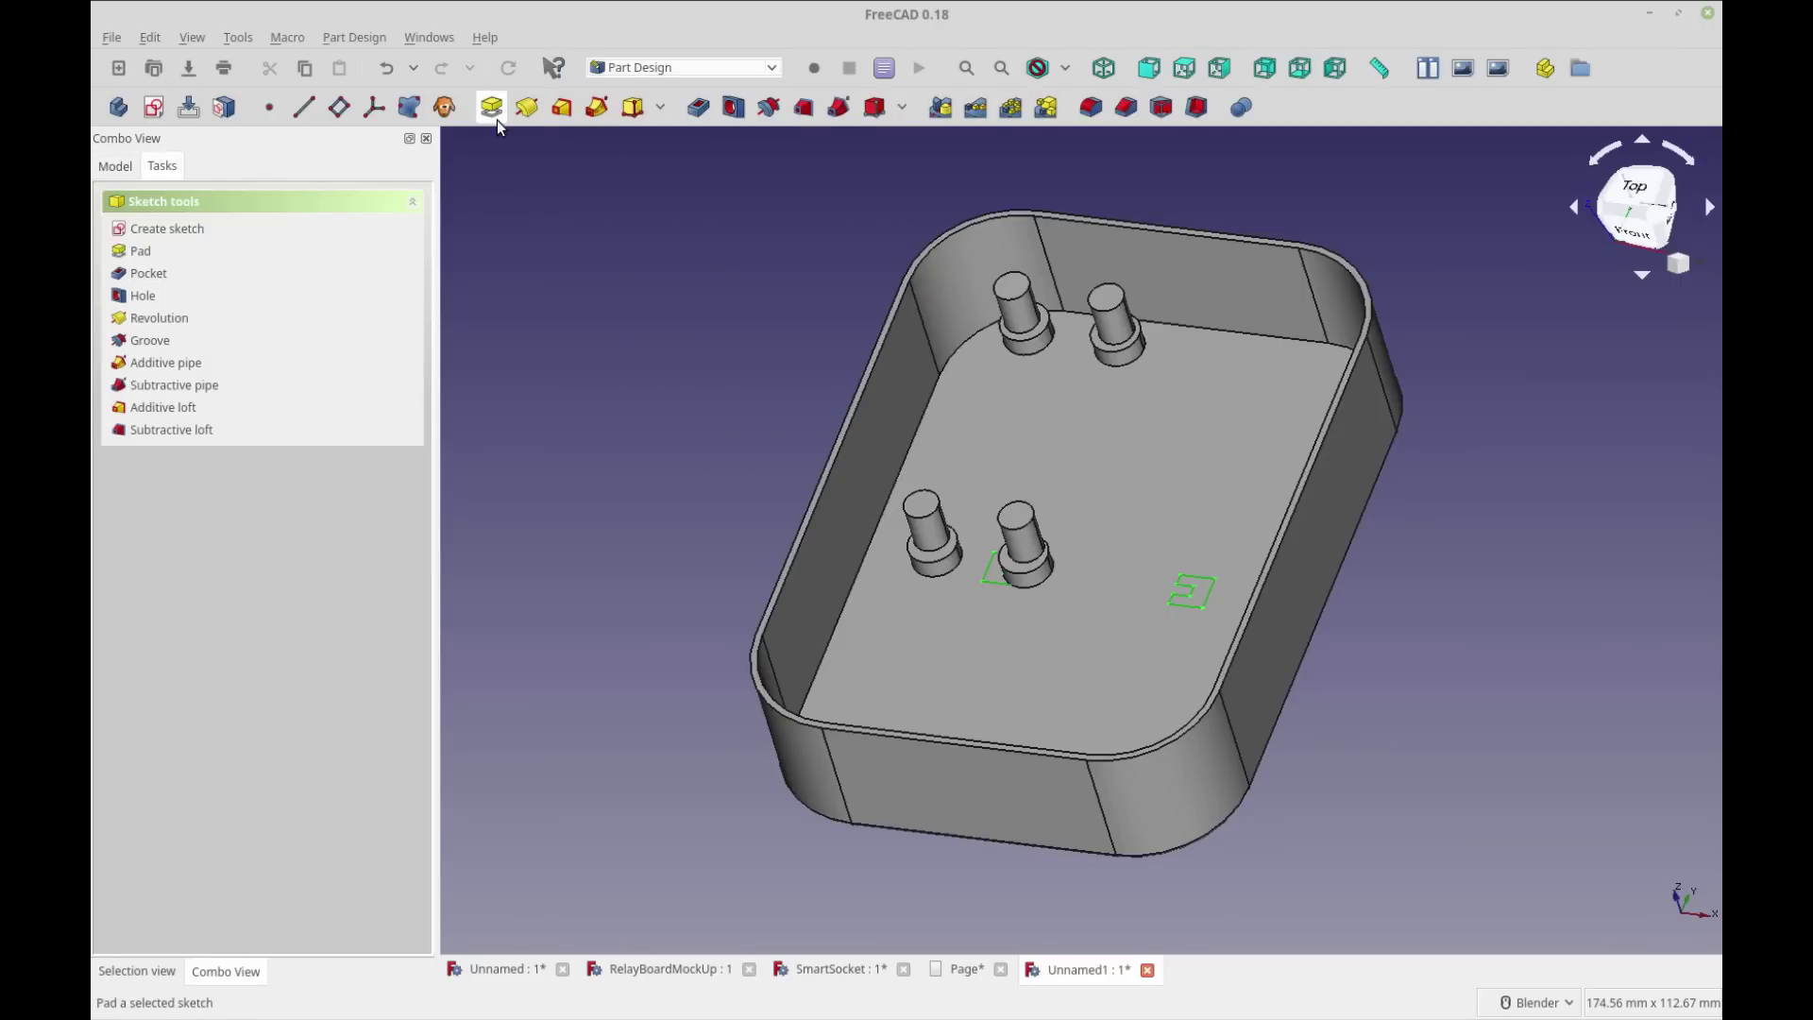
pyautogui.click(492, 107)
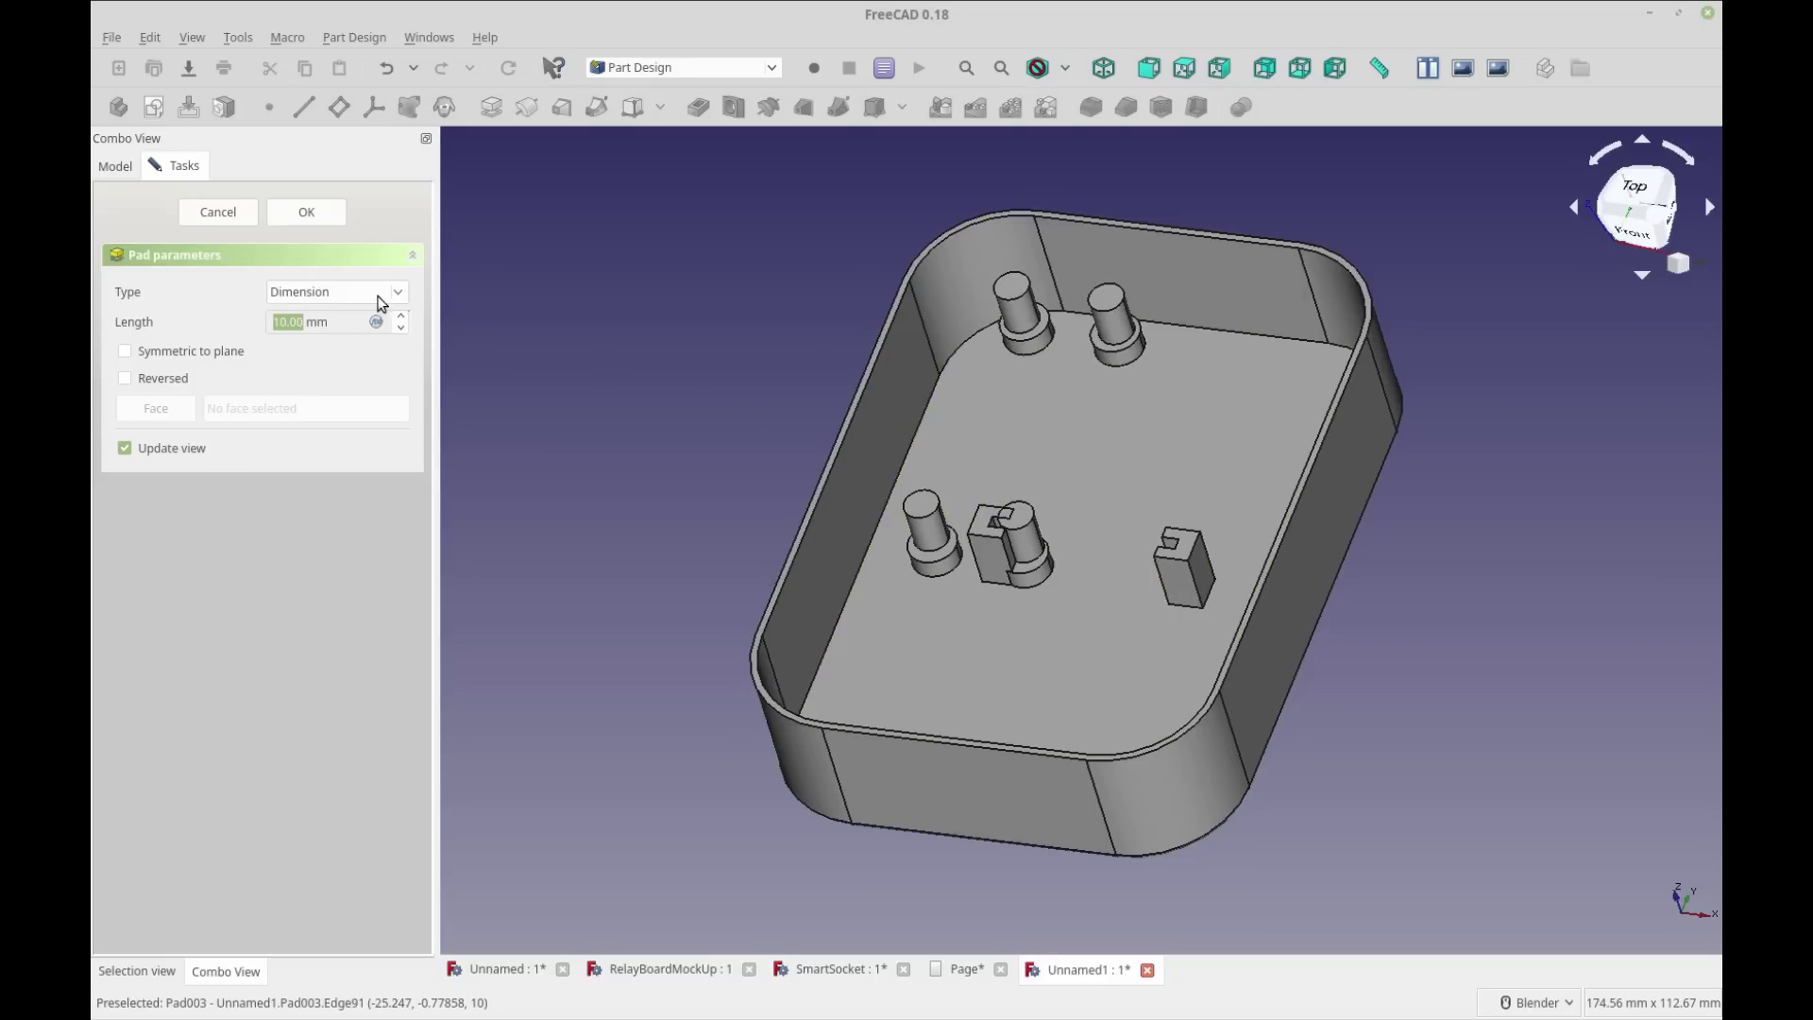
pyautogui.click(307, 213)
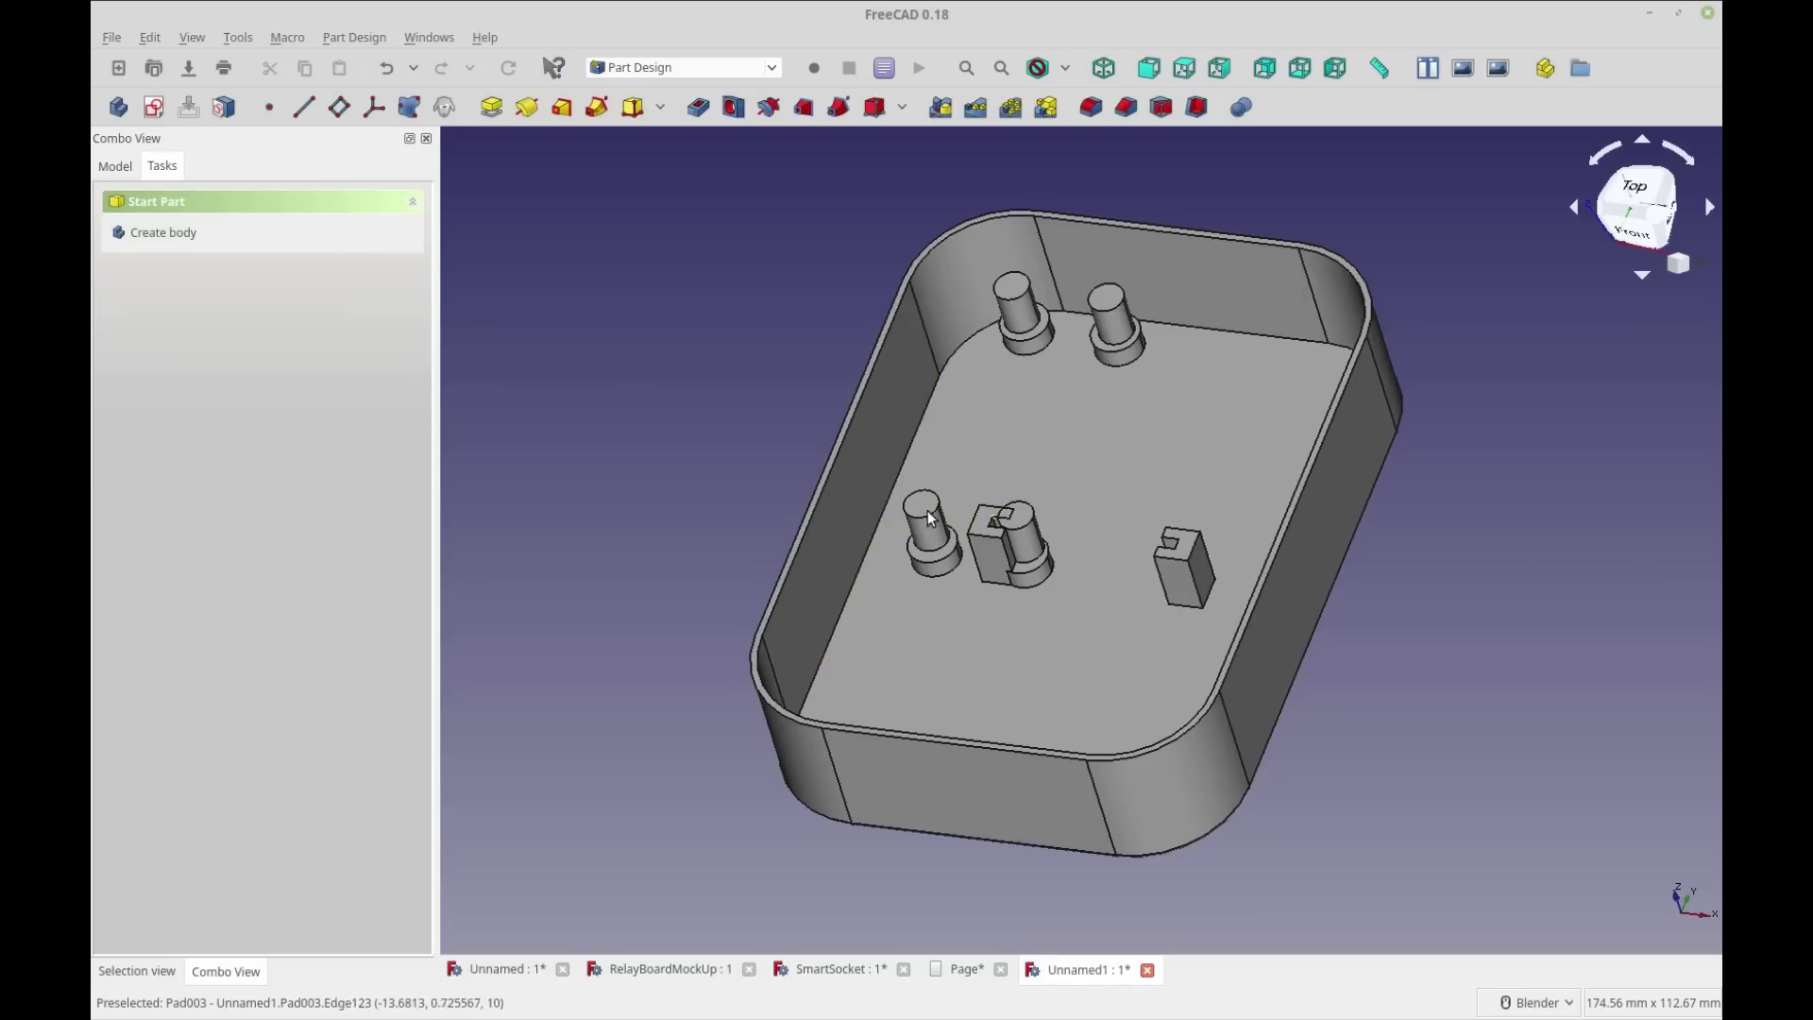
# Step: Show the model tree and switch via Sketcher to the Sketcher Shapes Workbench
pyautogui.click(115, 166)
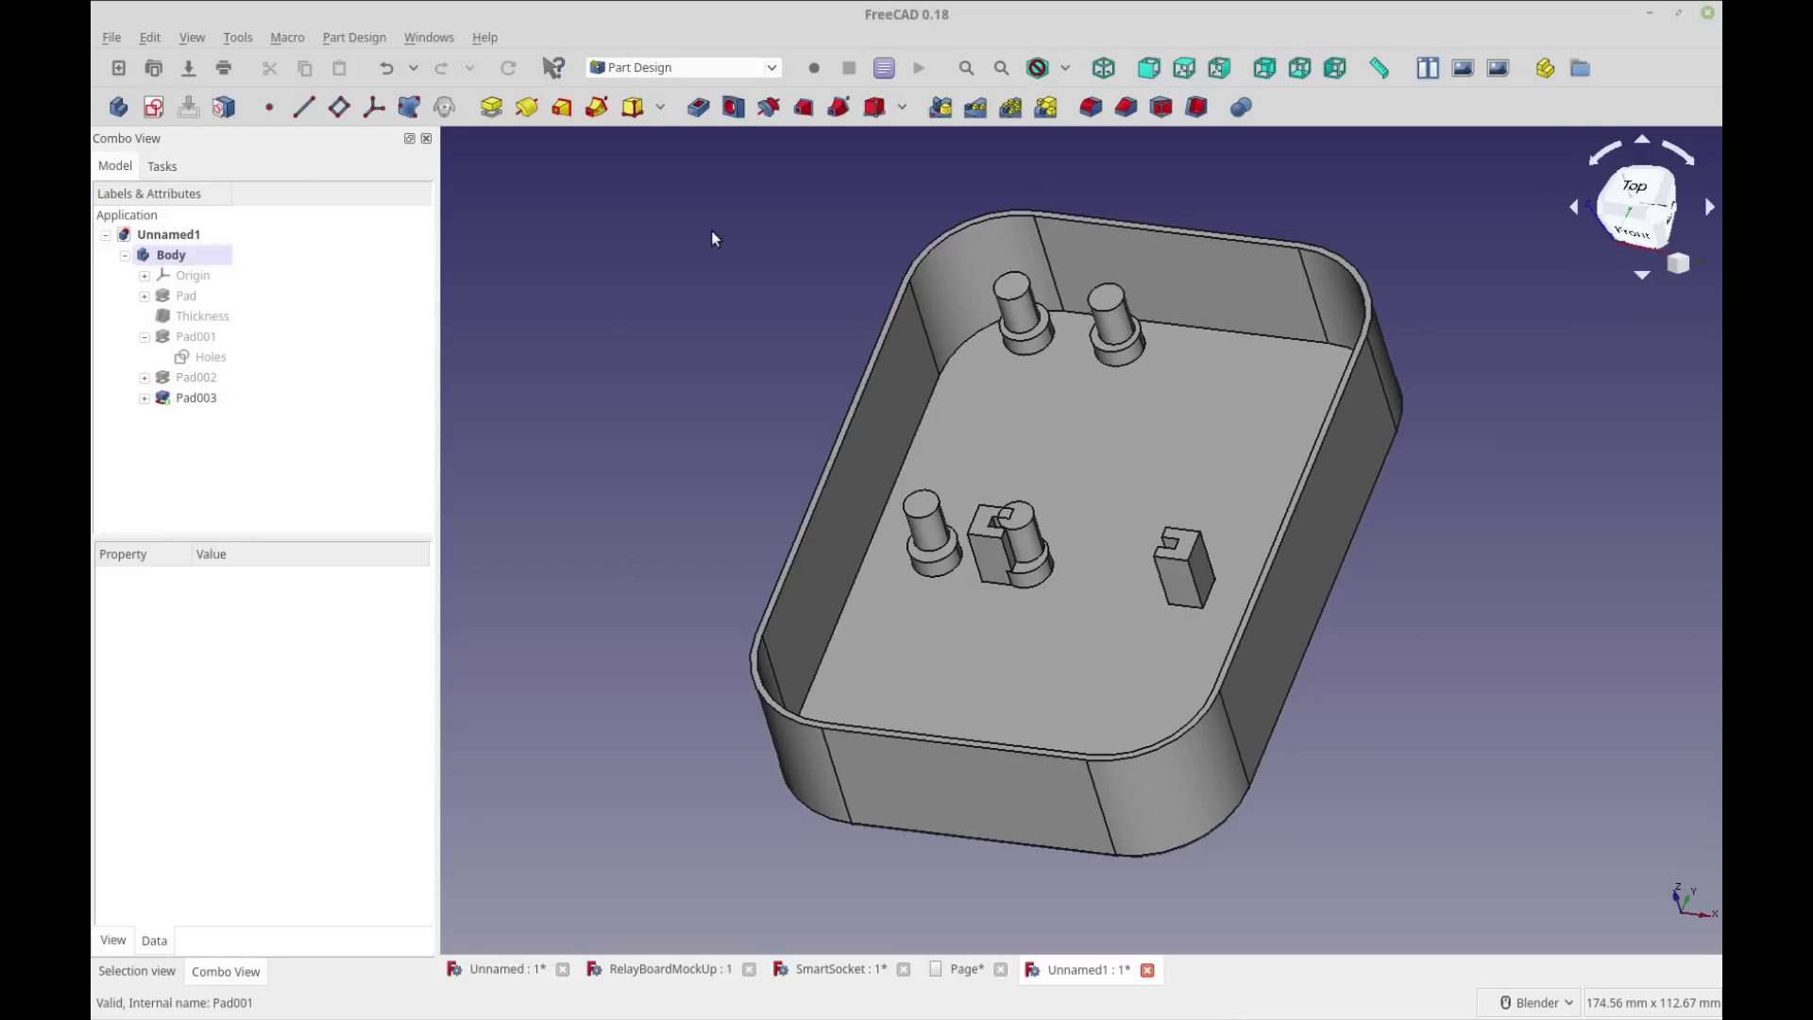
pyautogui.click(770, 68)
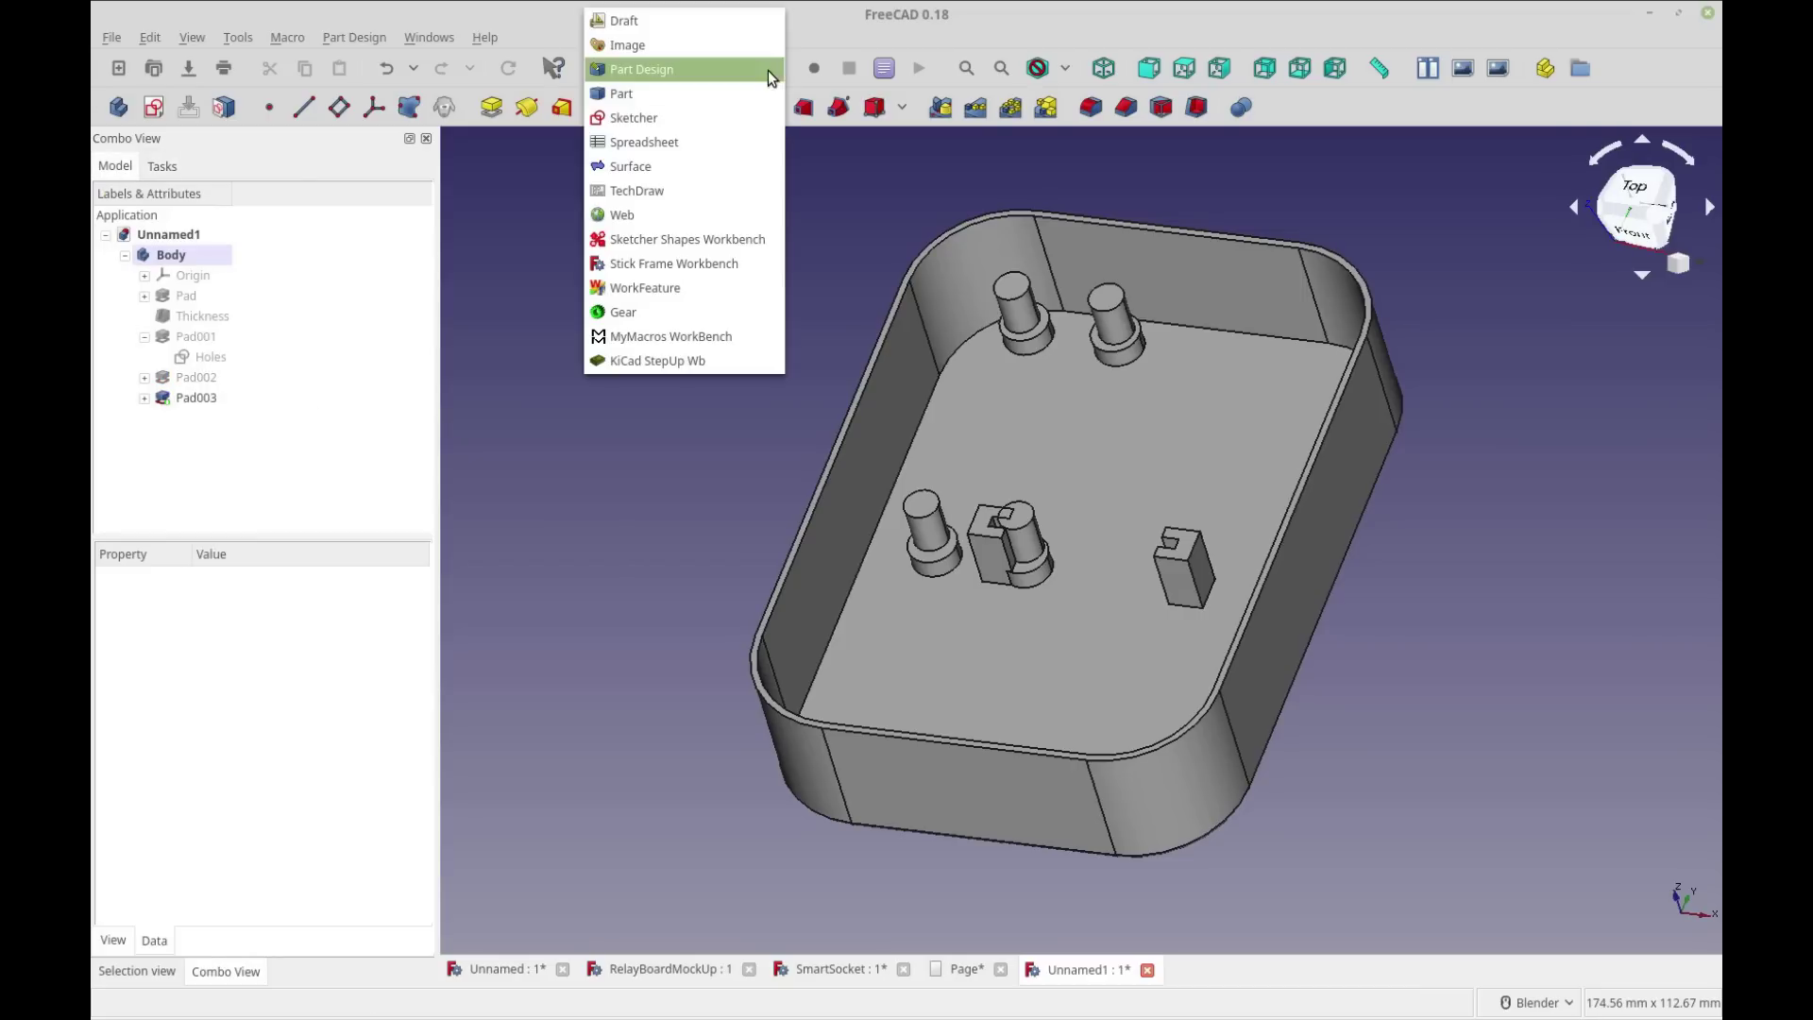
pyautogui.click(722, 118)
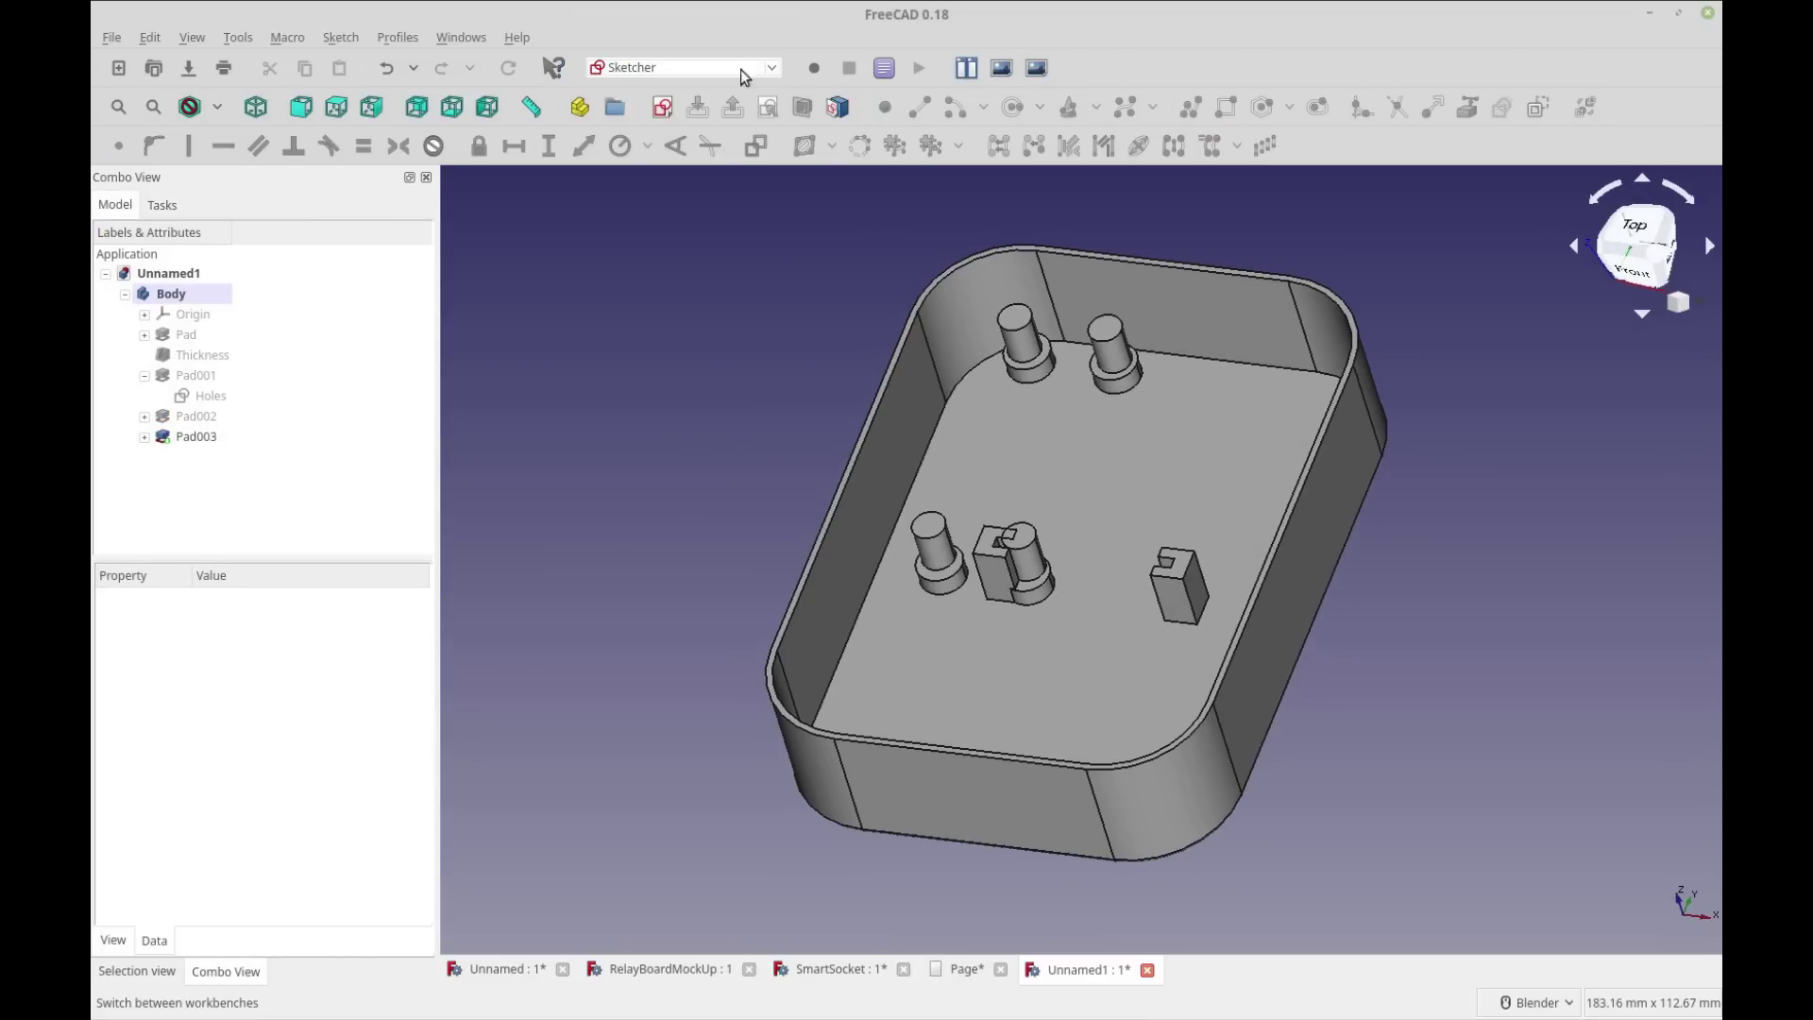
pyautogui.click(770, 68)
pyautogui.click(727, 234)
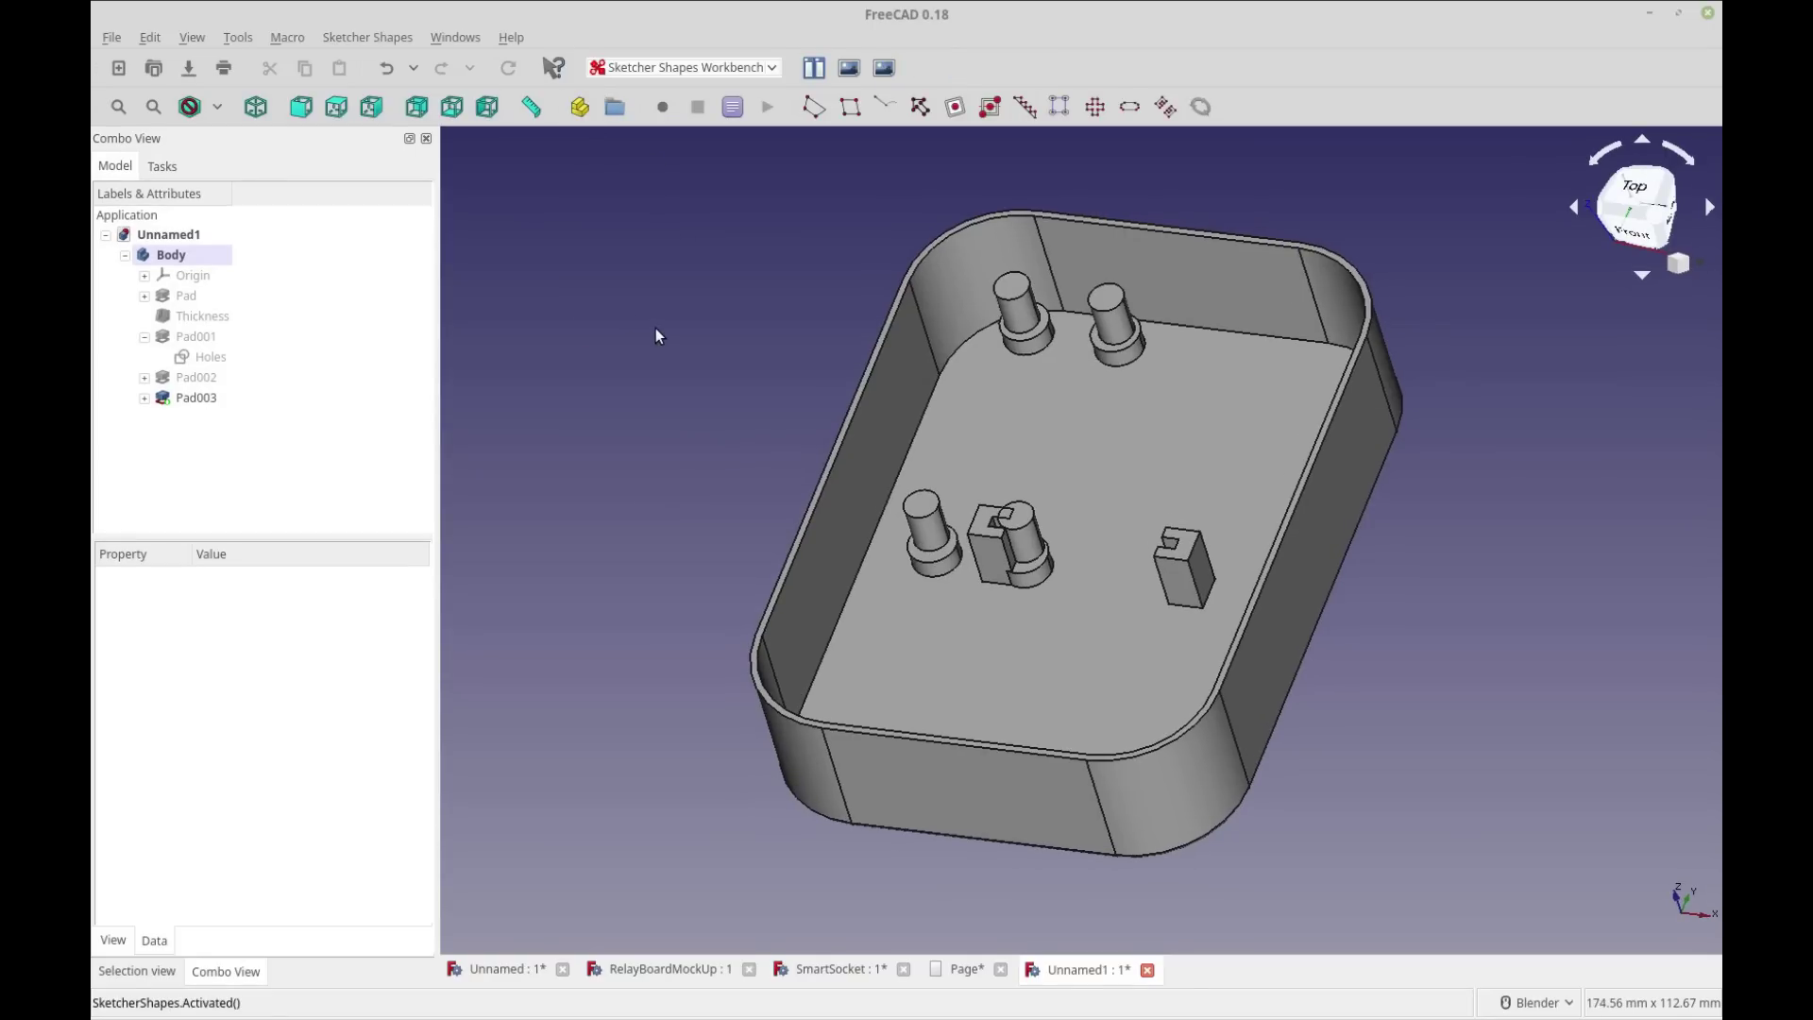
# Step: Hide the Body and add a trapezoid template sketch, fitting it in view
pyautogui.click(209, 258)
pyautogui.press('space')
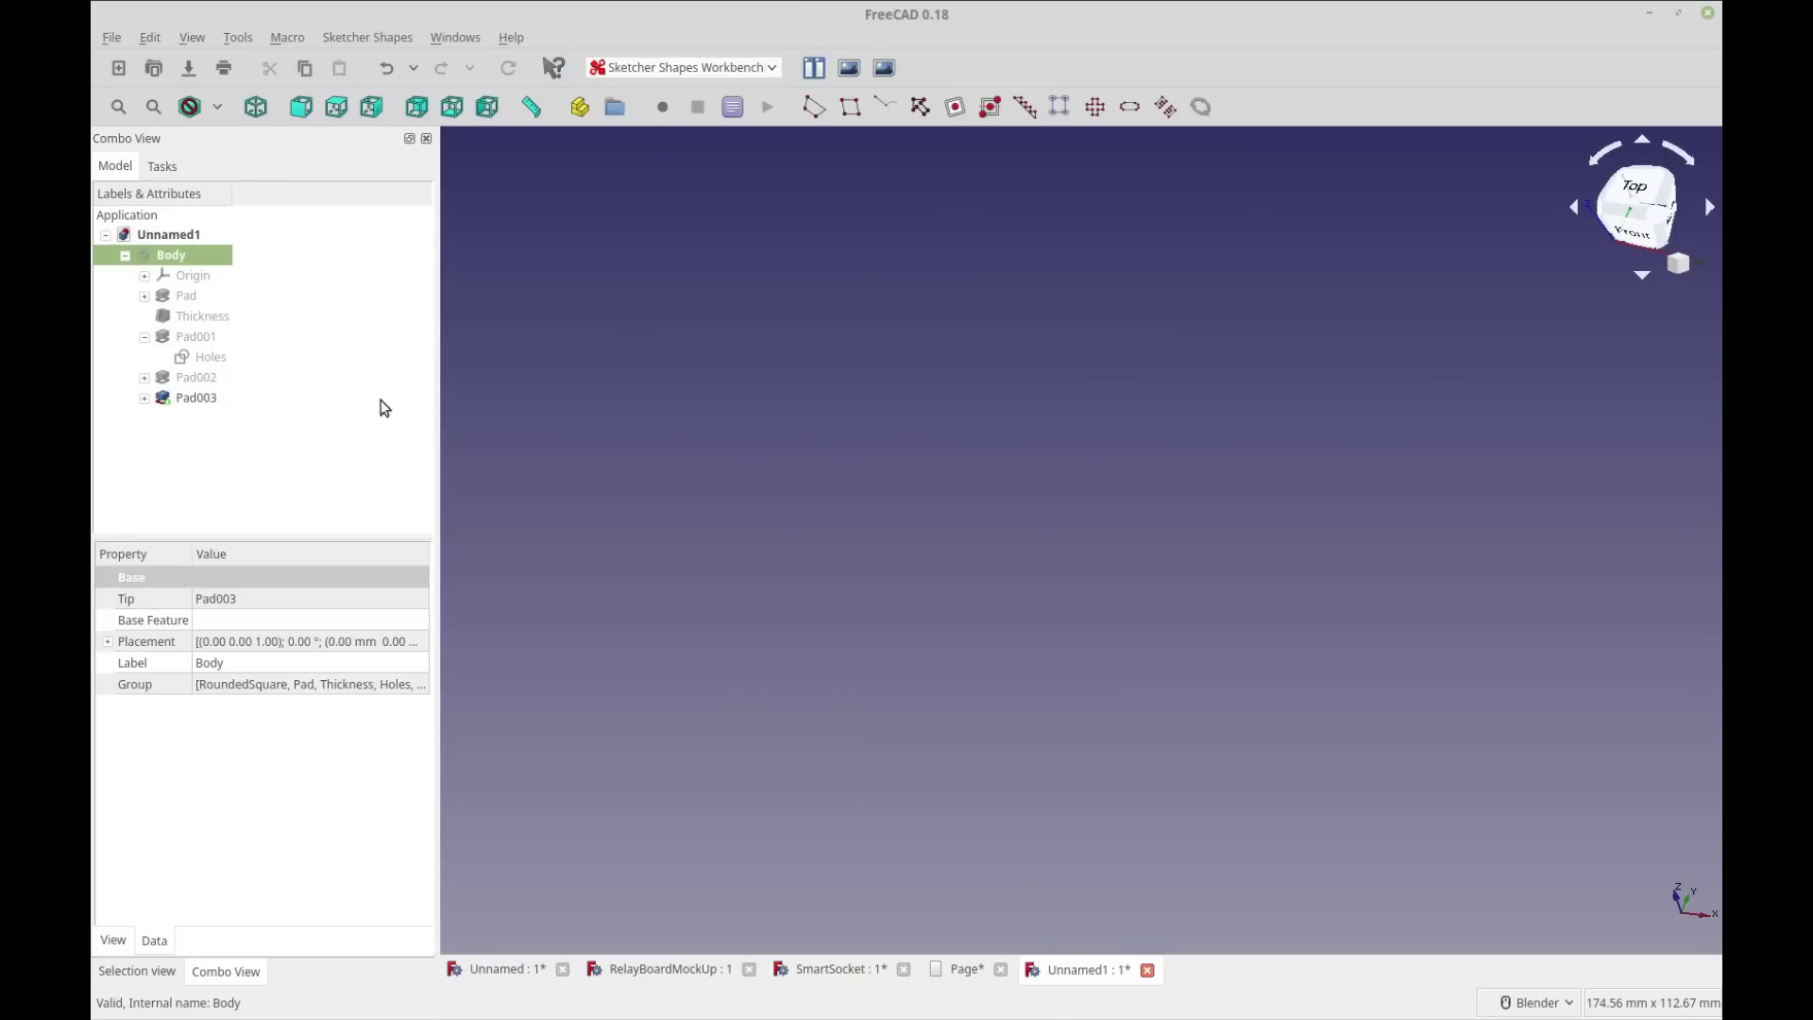
pyautogui.click(813, 107)
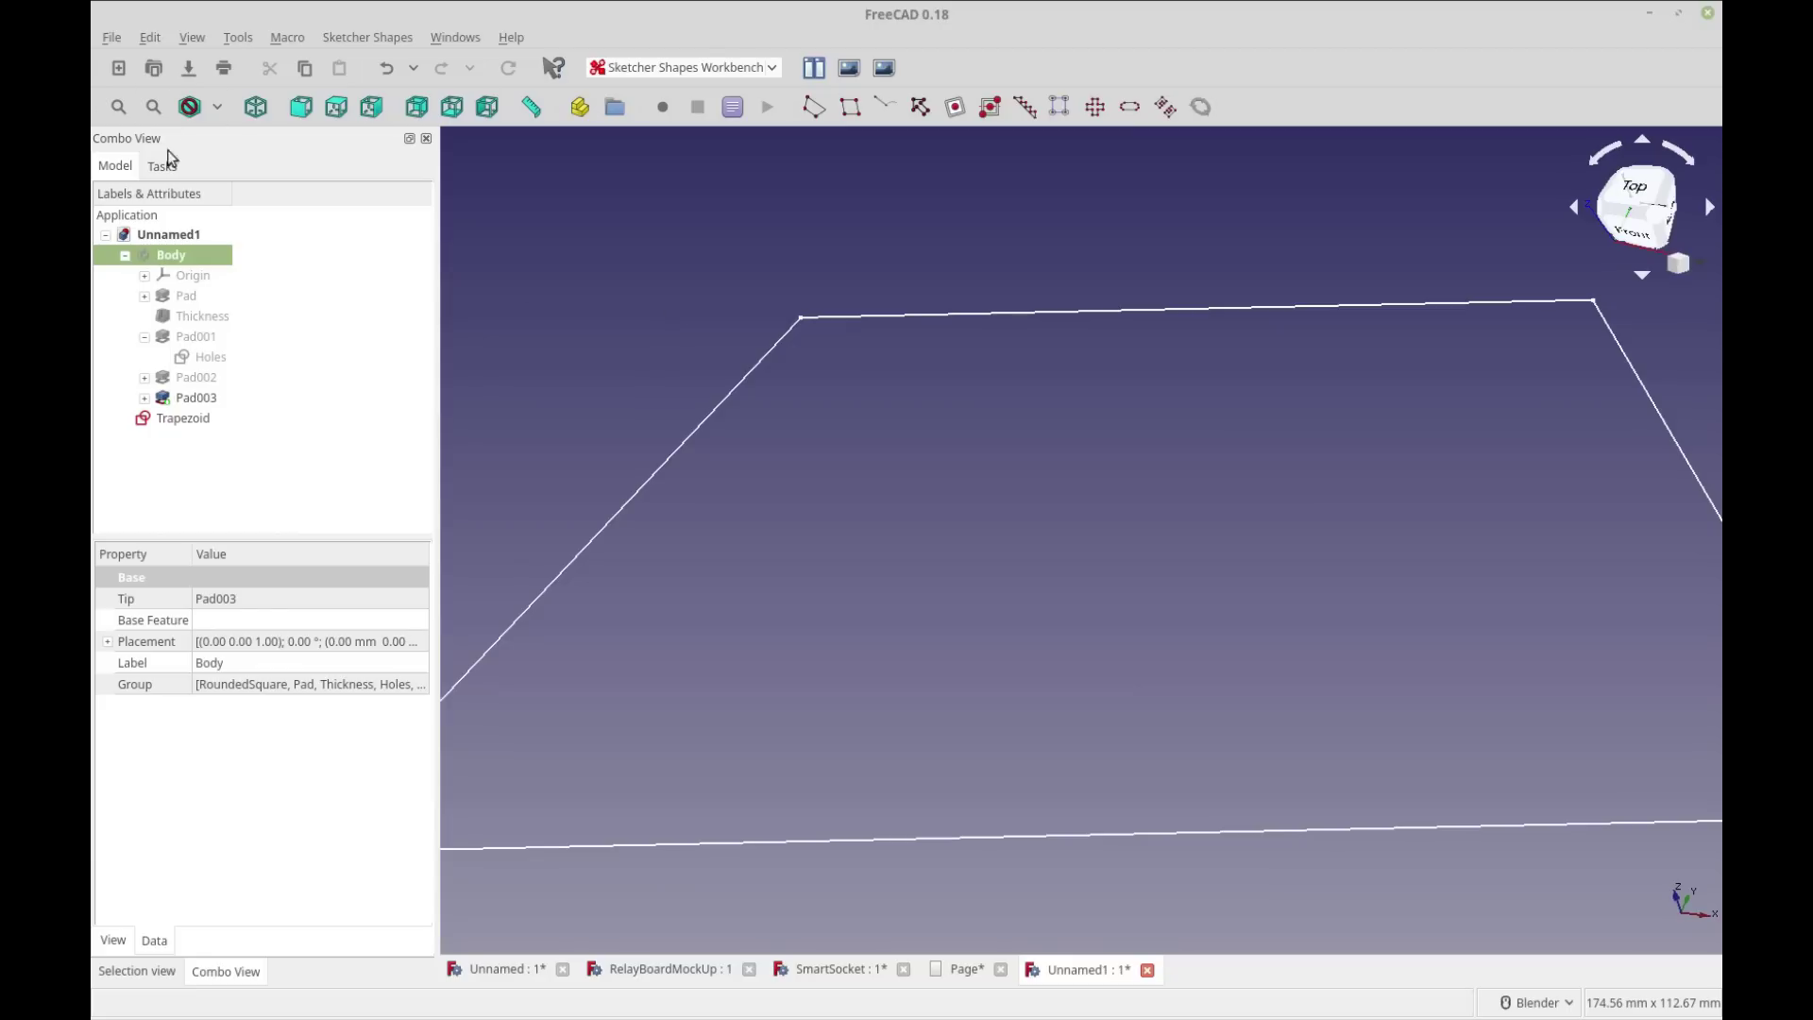
pyautogui.click(118, 106)
pyautogui.moveTo(579, 422)
pyautogui.mouseDown(button='middle')
pyautogui.moveTo(728, 547)
pyautogui.moveTo(910, 539)
pyautogui.moveTo(1449, 359)
pyautogui.moveTo(1409, 242)
pyautogui.moveTo(1443, 255)
pyautogui.mouseUp(button='middle')
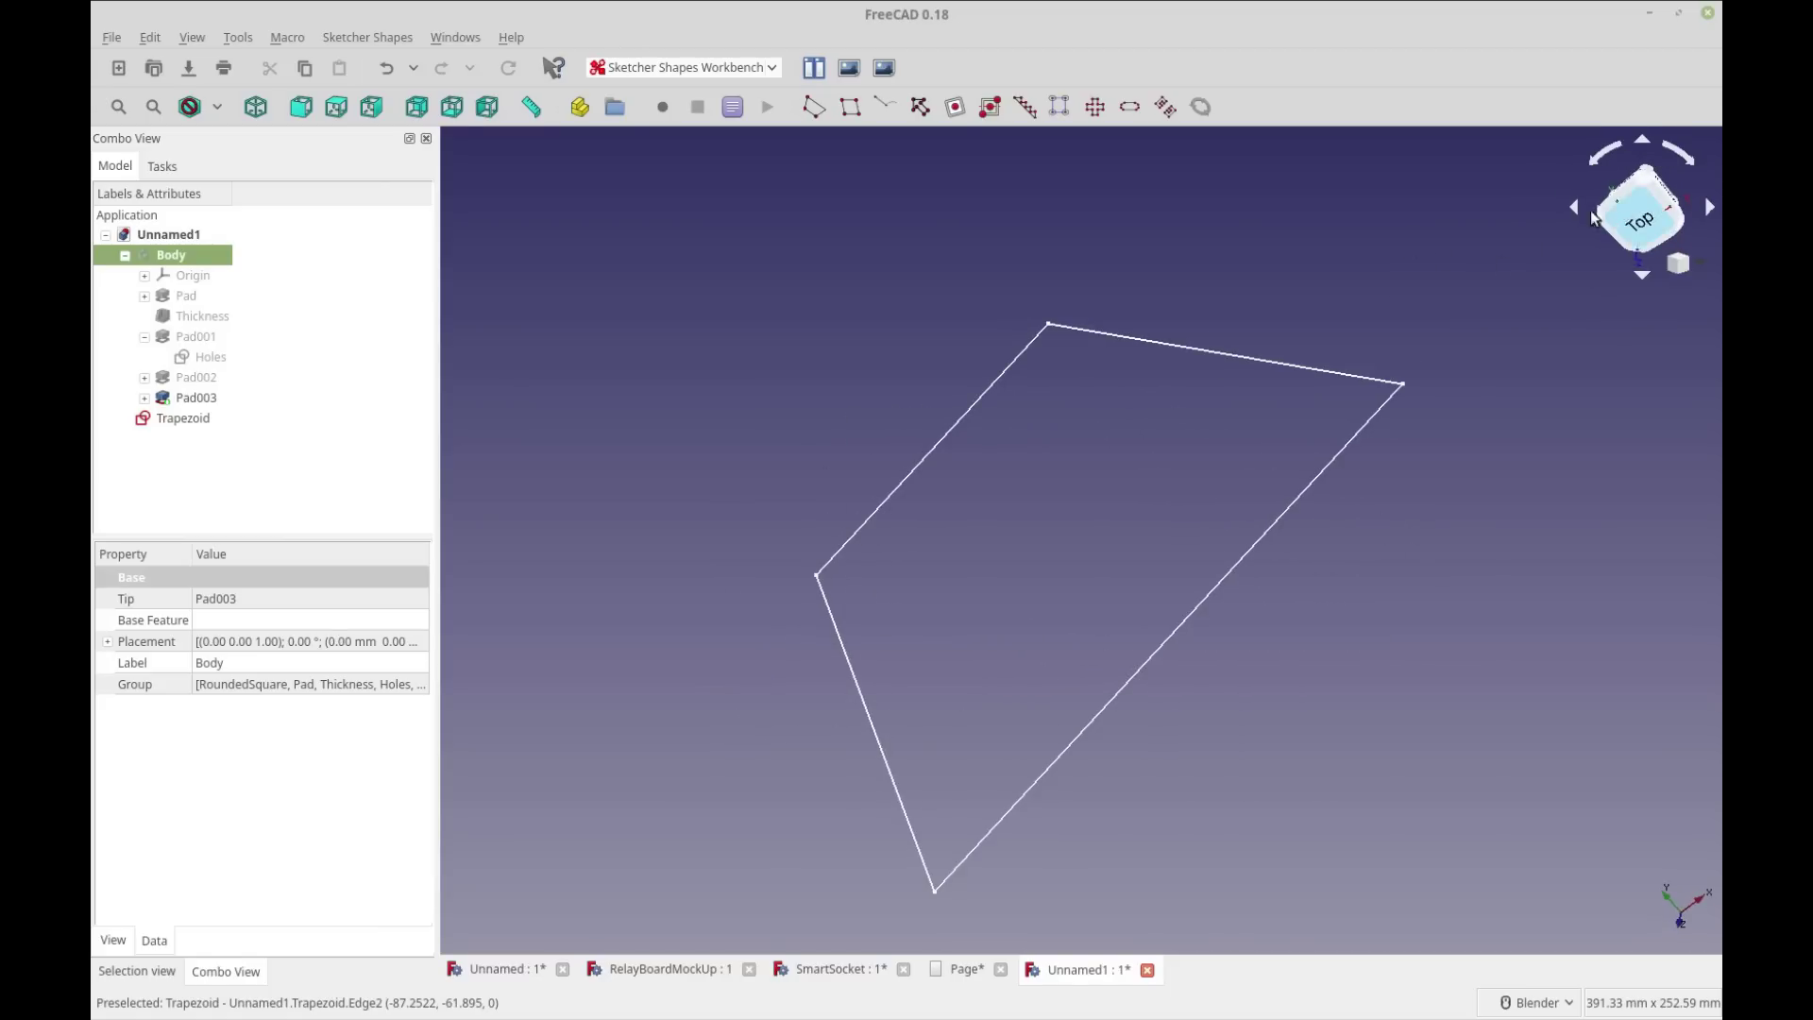
# Step: Add parallelogram and linkage template sketches and inspect the Linkage sketch
pyautogui.click(851, 108)
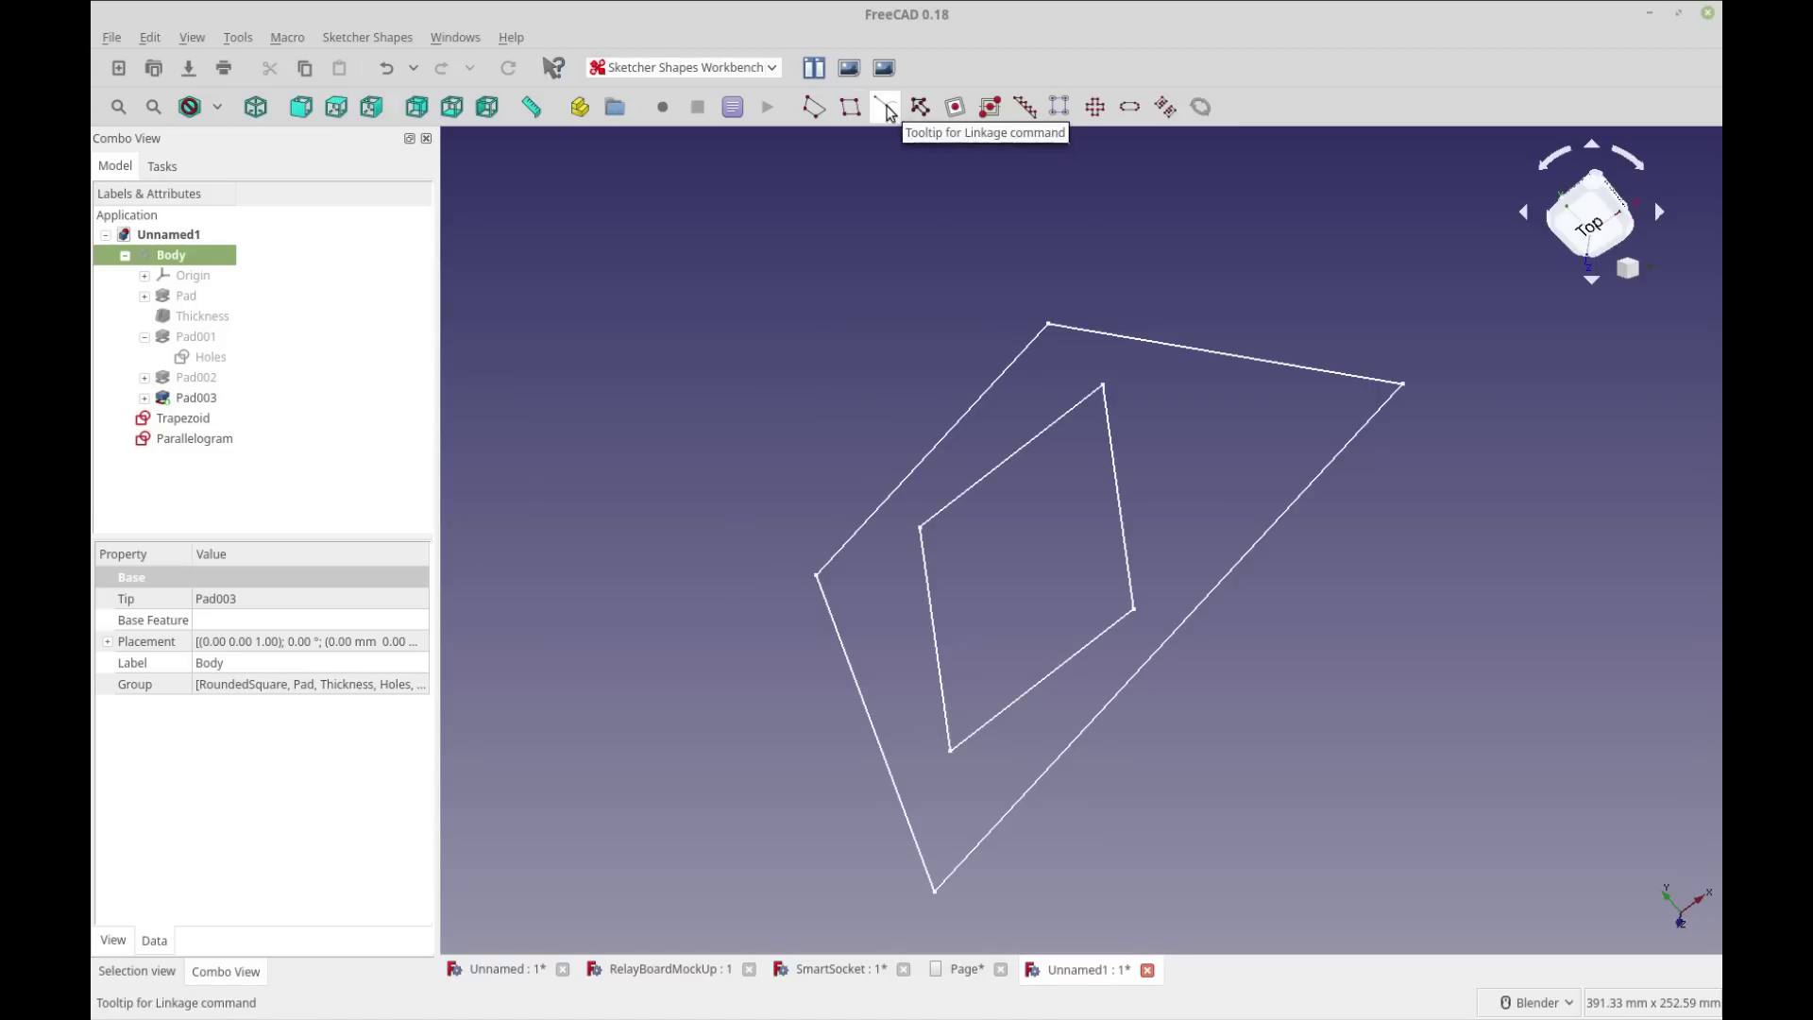
pyautogui.click(887, 111)
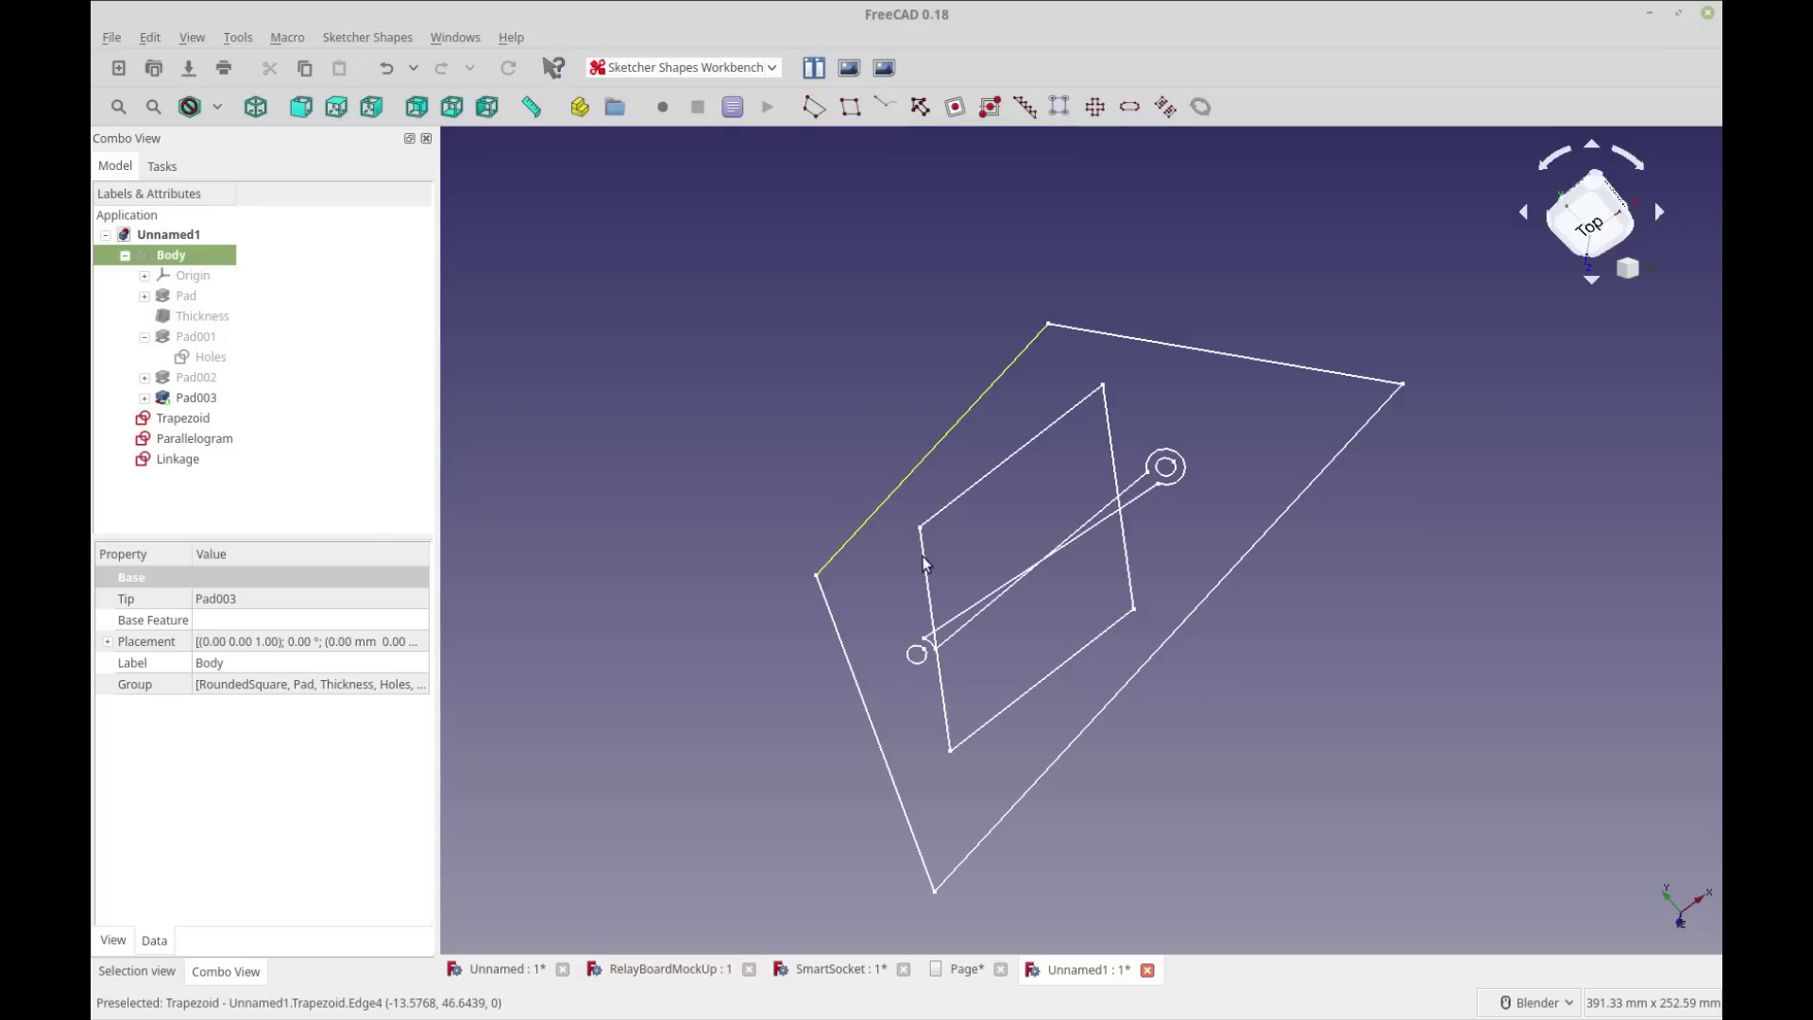
pyautogui.scroll(2, 971, 609)
pyautogui.doubleClick(189, 460)
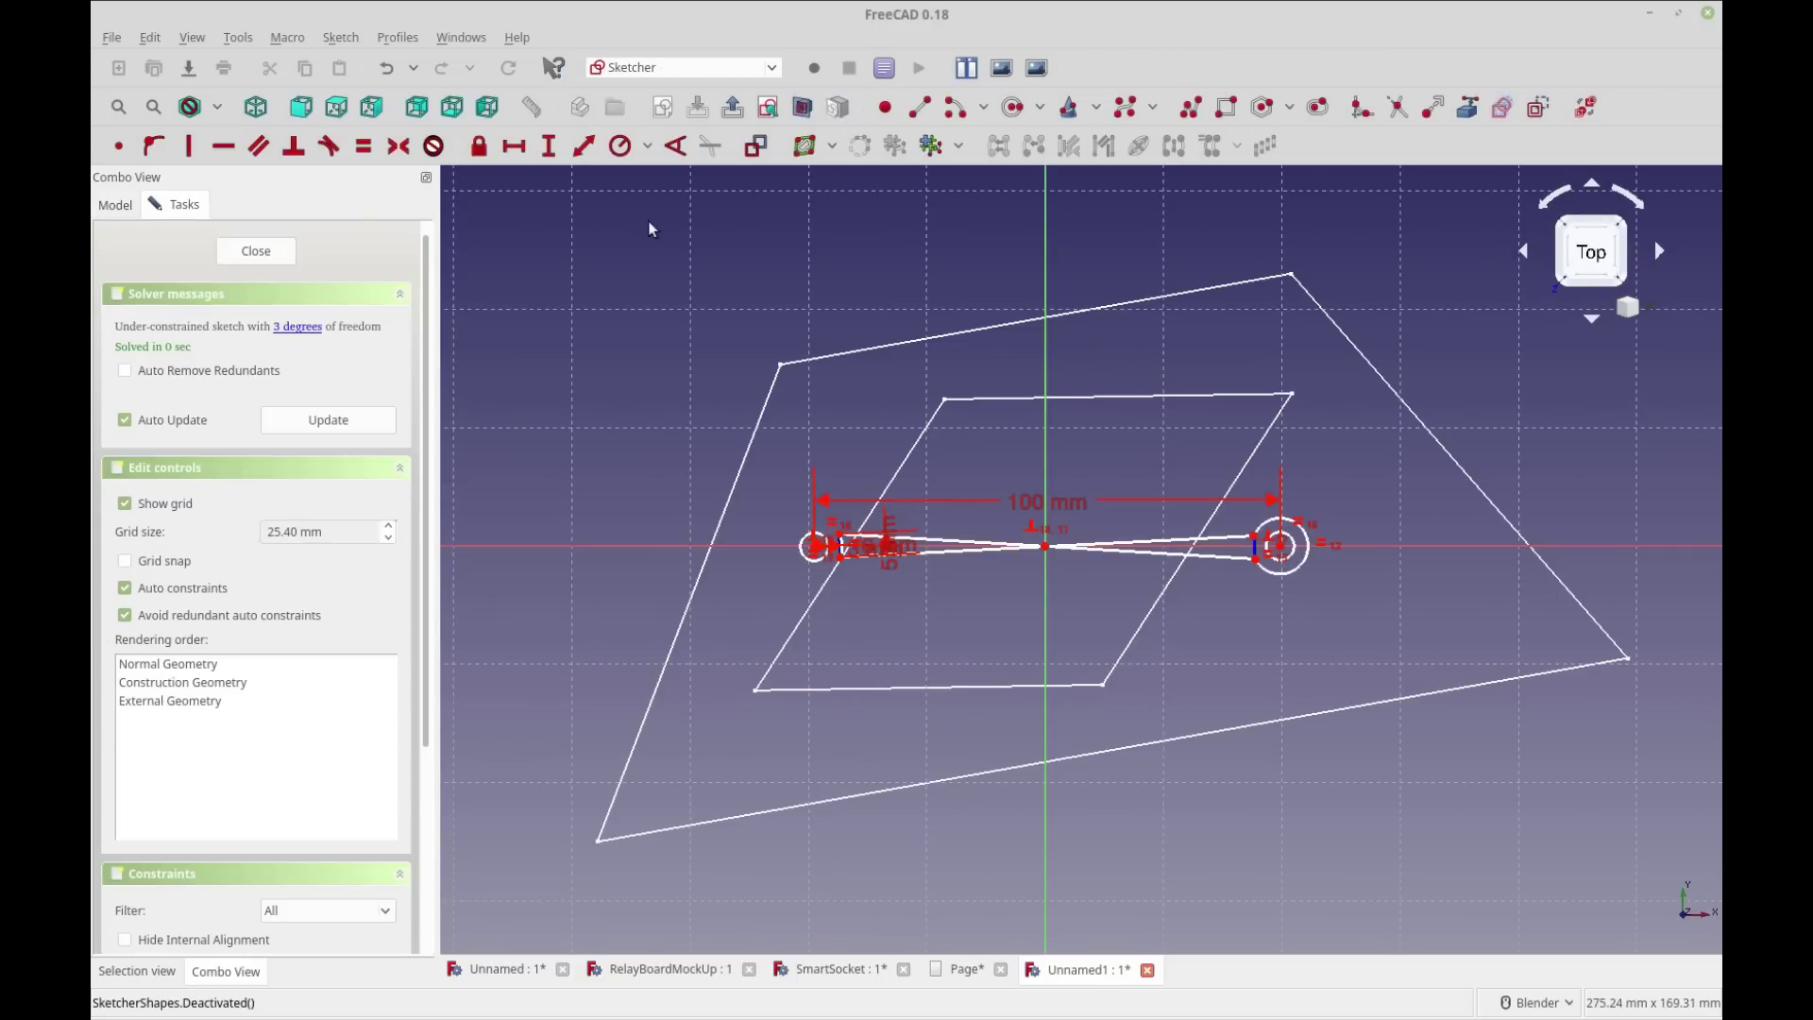
pyautogui.click(283, 252)
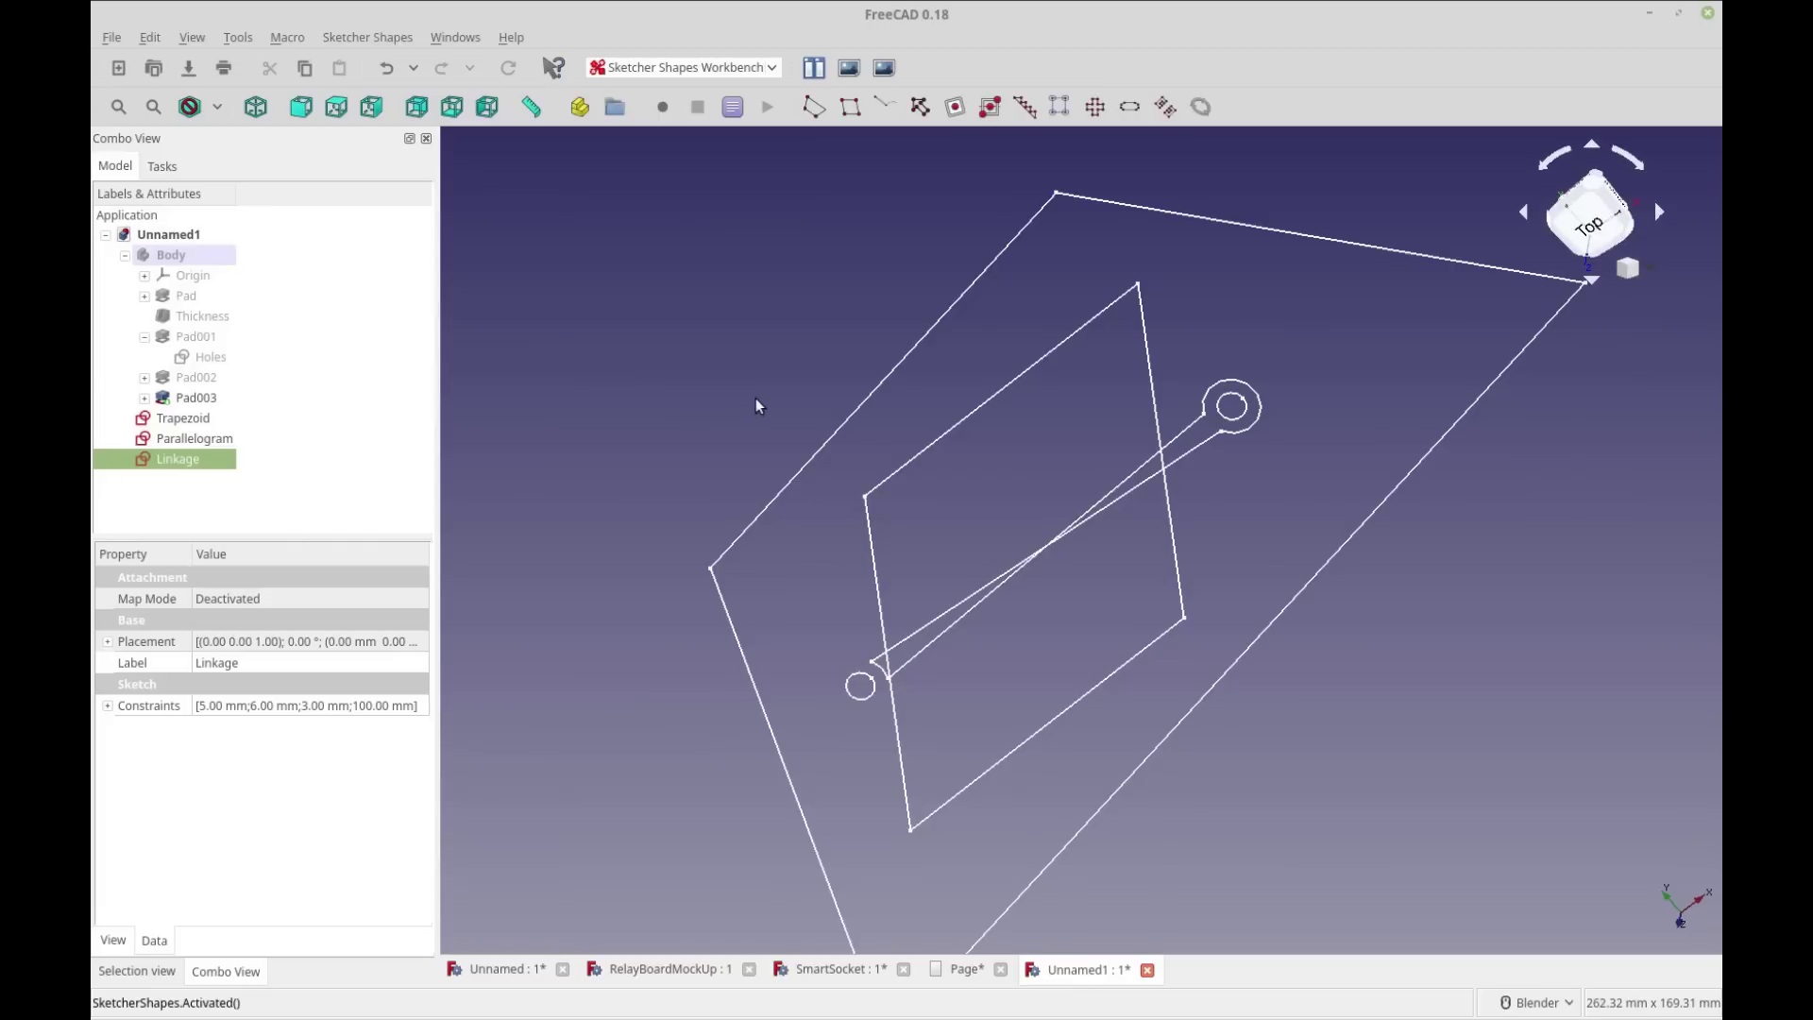
# Step: Add a second linkage sketch, switch to top view, and select every object
pyautogui.click(885, 107)
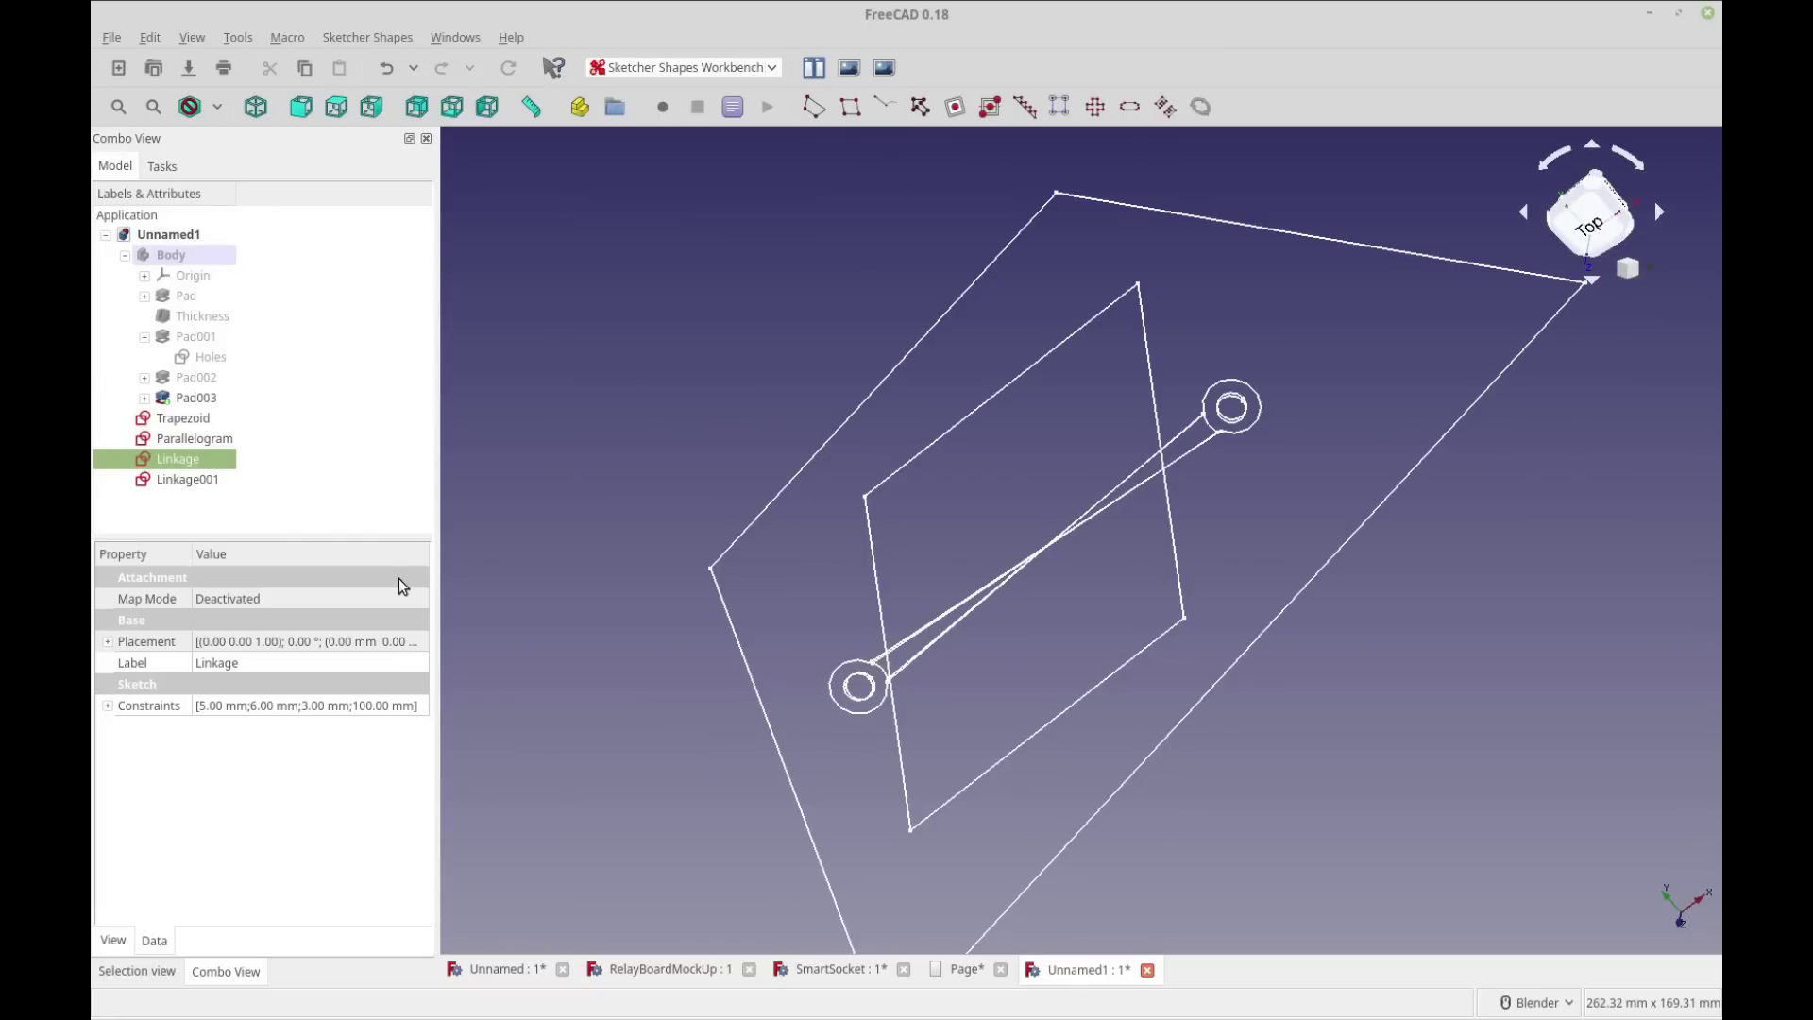
pyautogui.click(1589, 219)
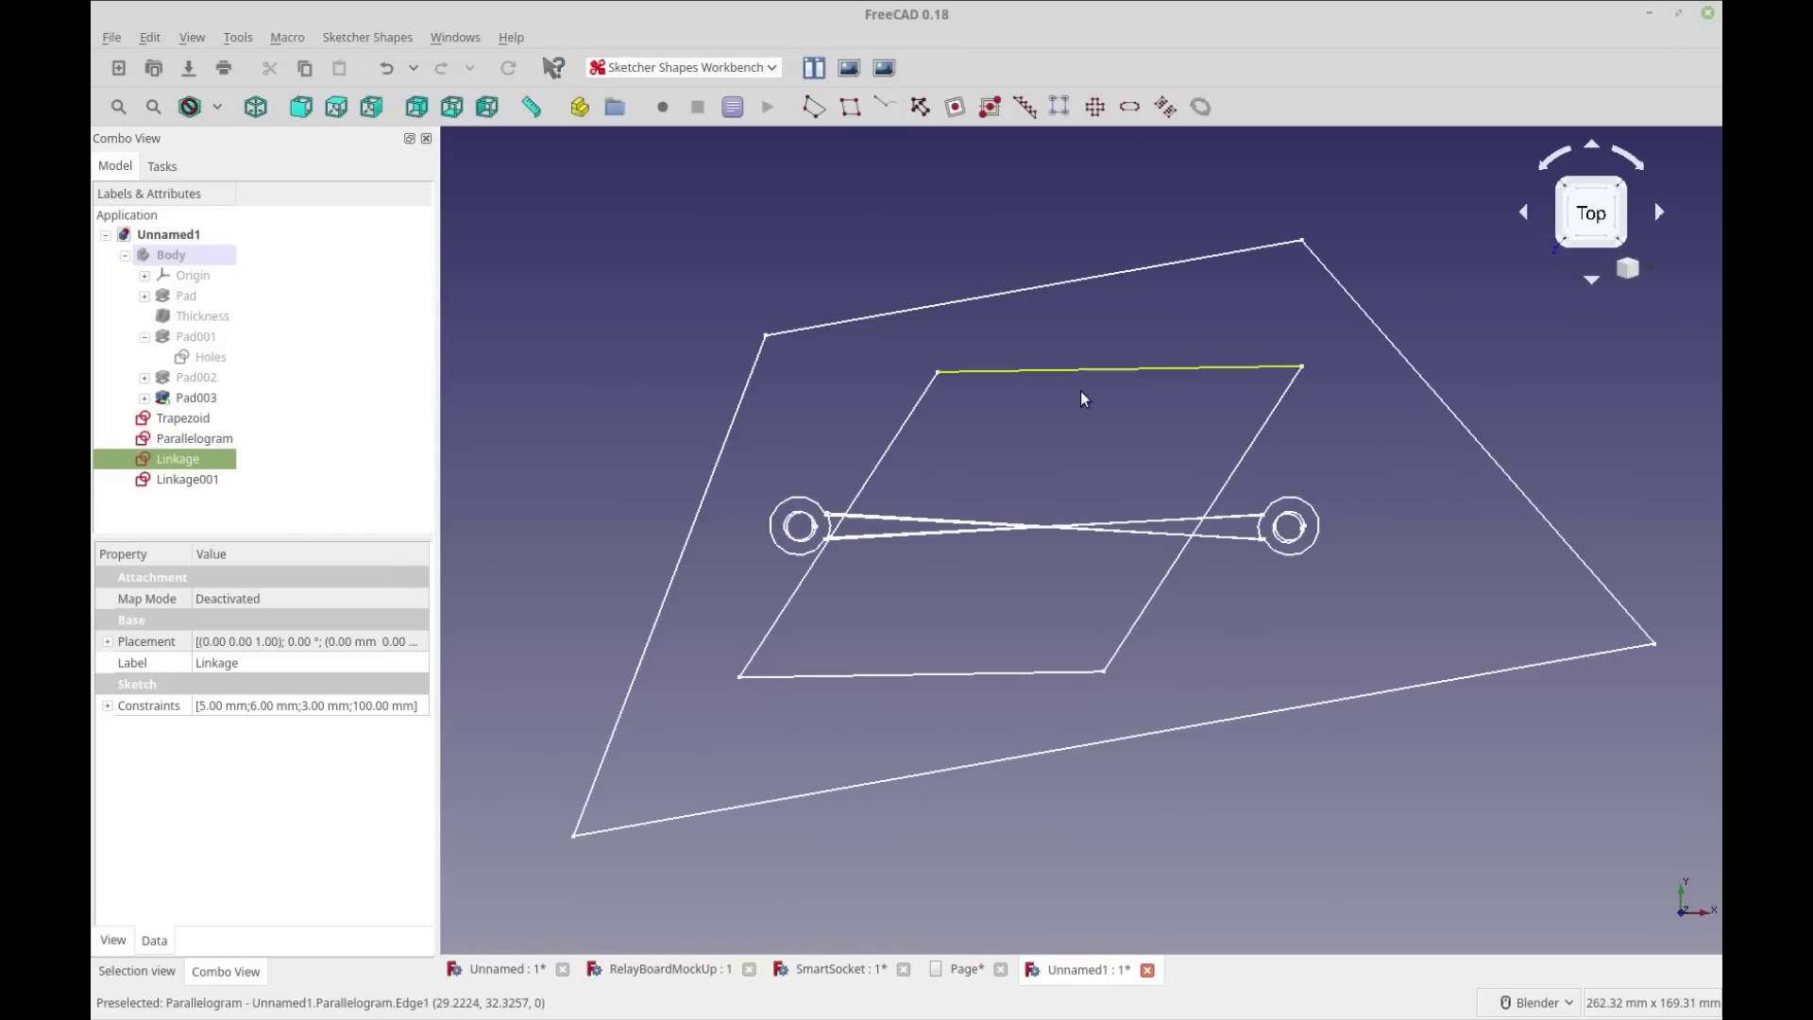
pyautogui.click(206, 480)
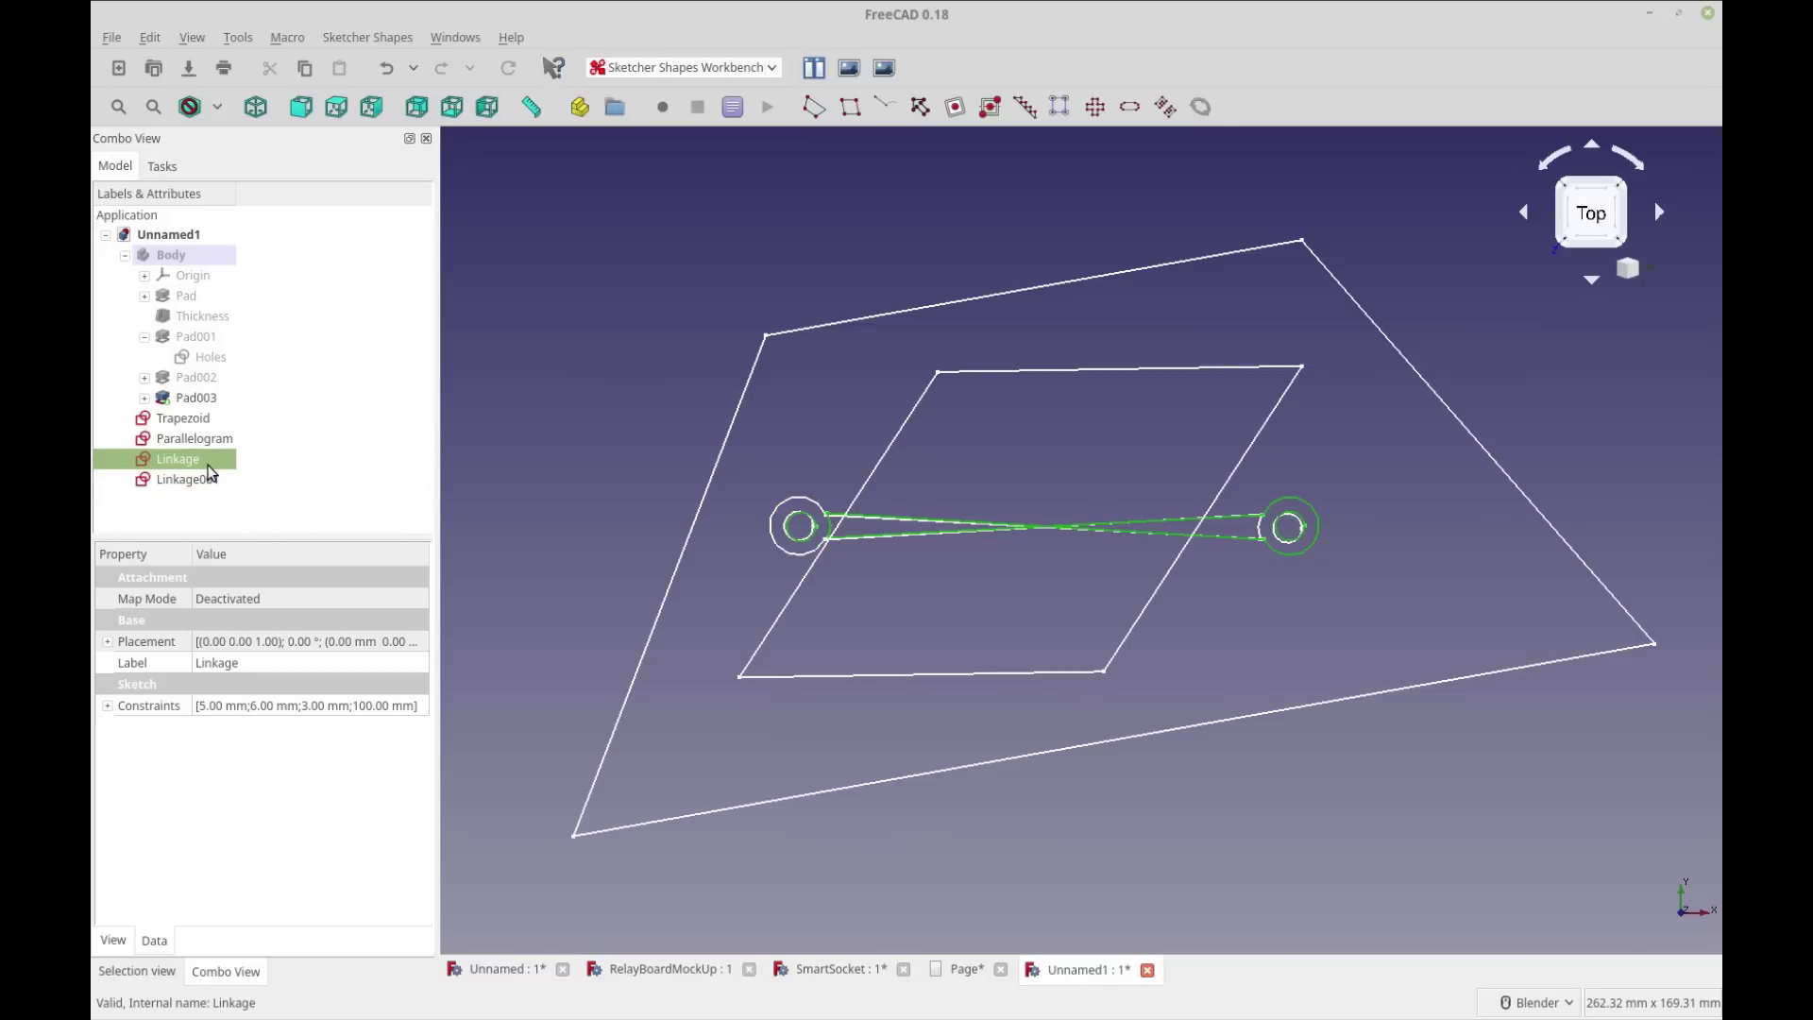
pyautogui.click(206, 480)
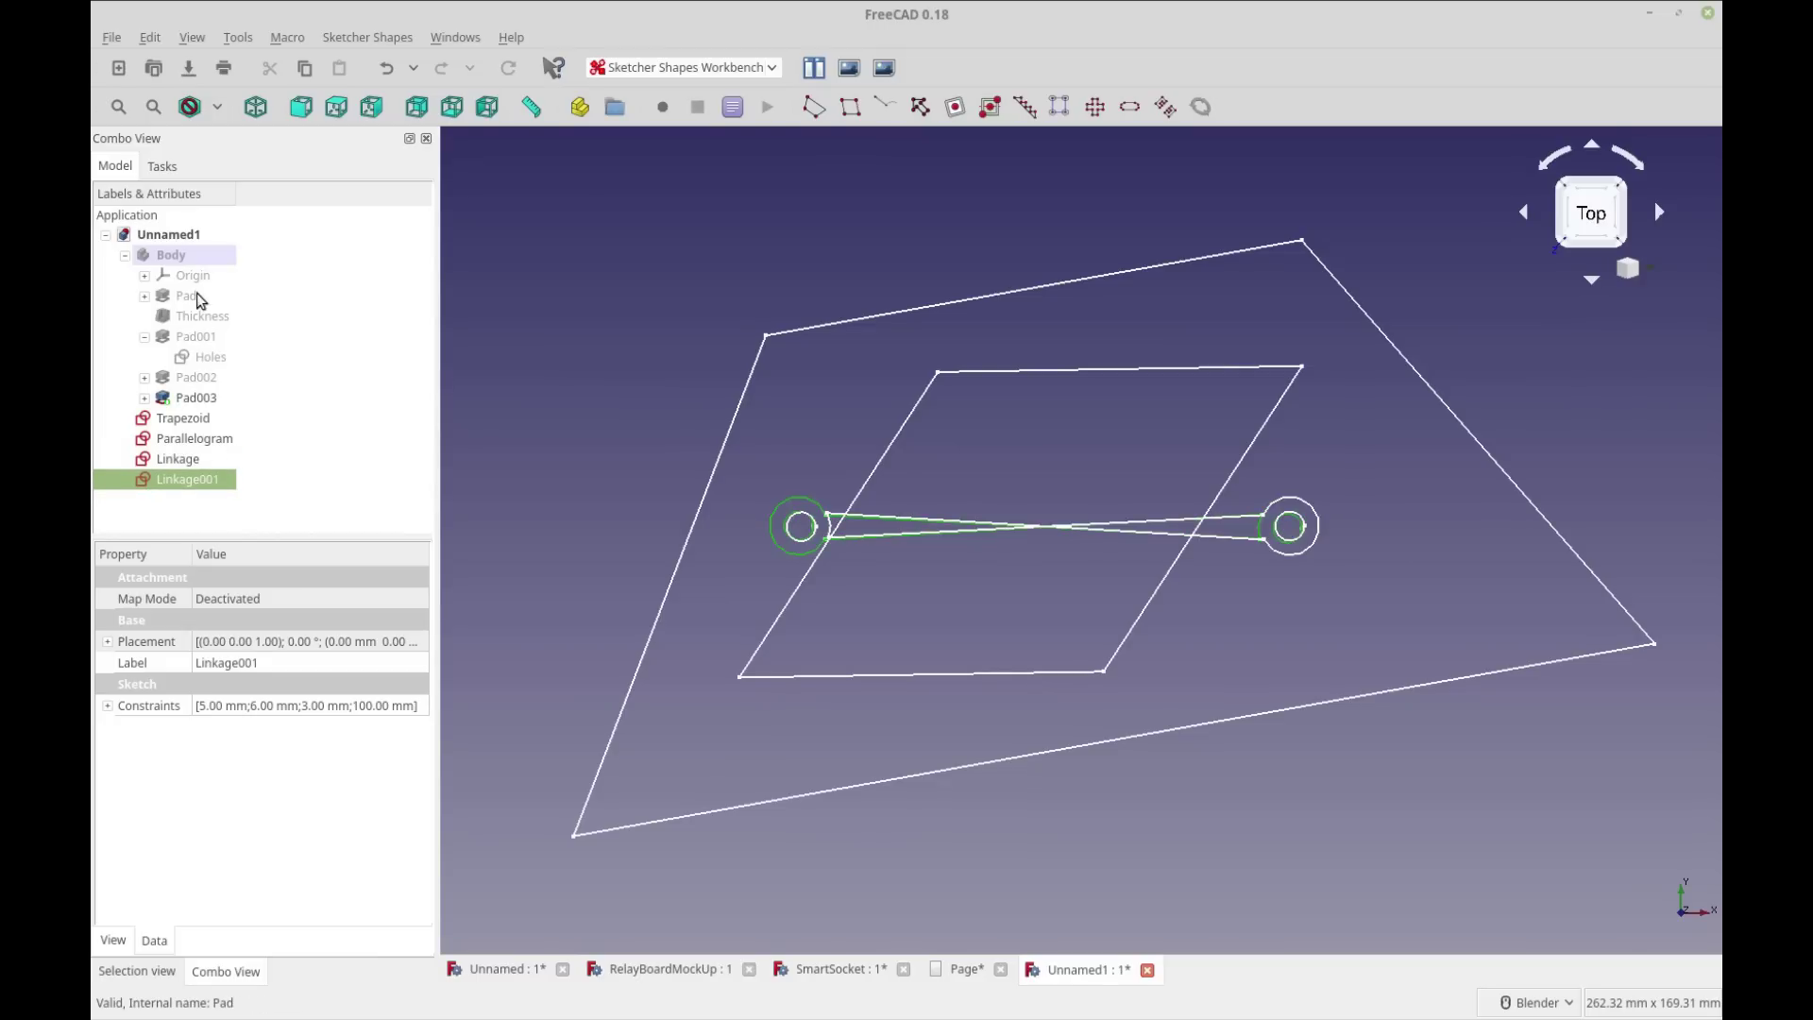
pyautogui.hotkey('ctrl', 'a')
# Step: Delete all objects and add two new linkage template sketches
pyautogui.press('Delete')
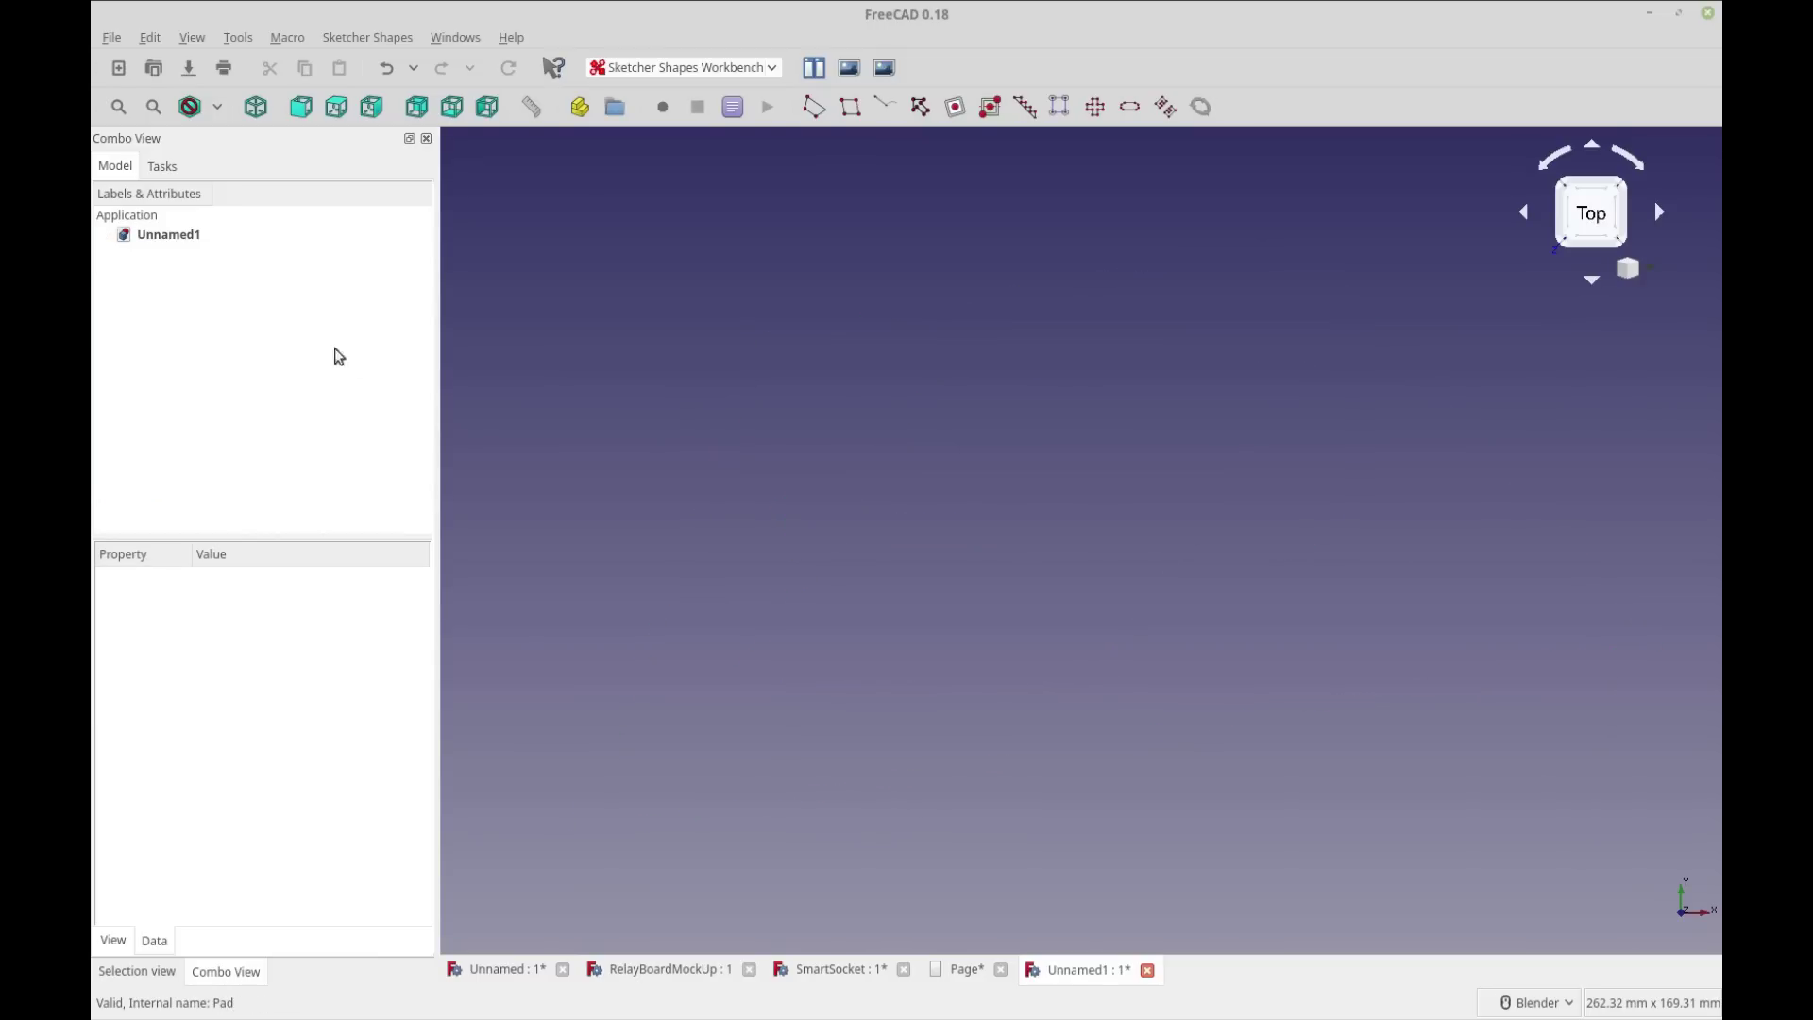
pyautogui.click(885, 107)
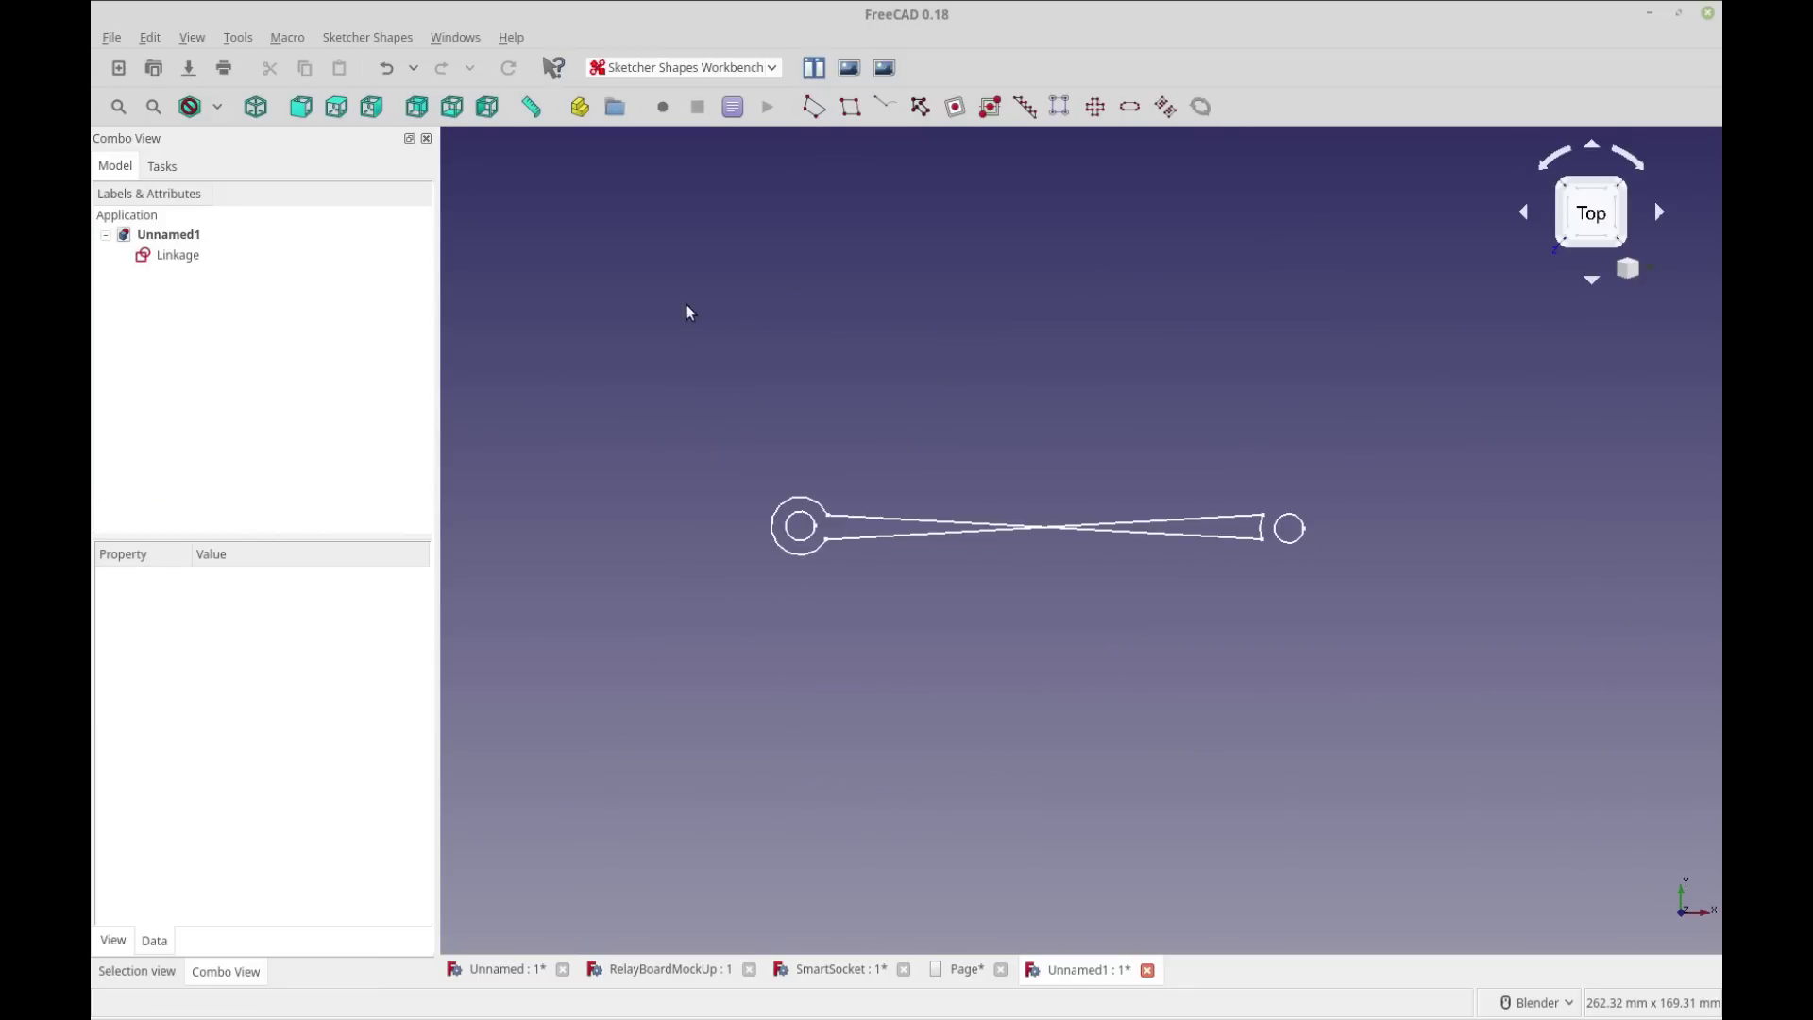
pyautogui.click(200, 255)
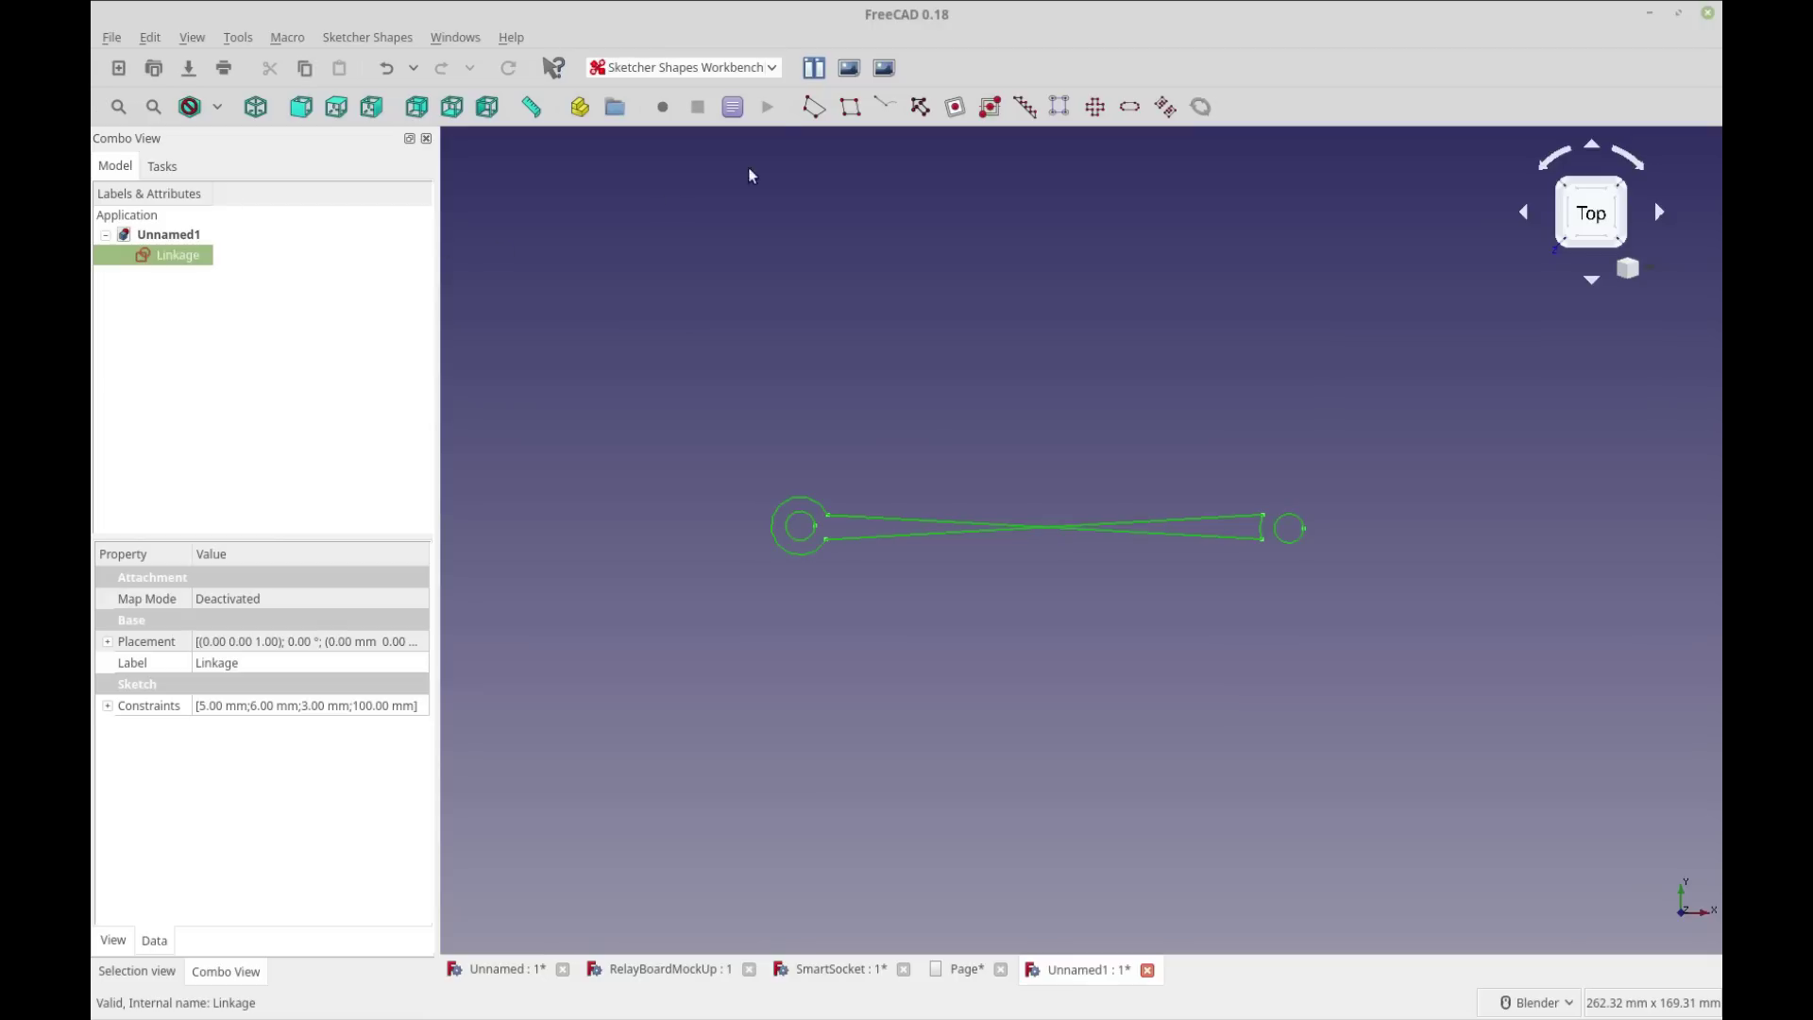
pyautogui.click(884, 107)
pyautogui.click(762, 264)
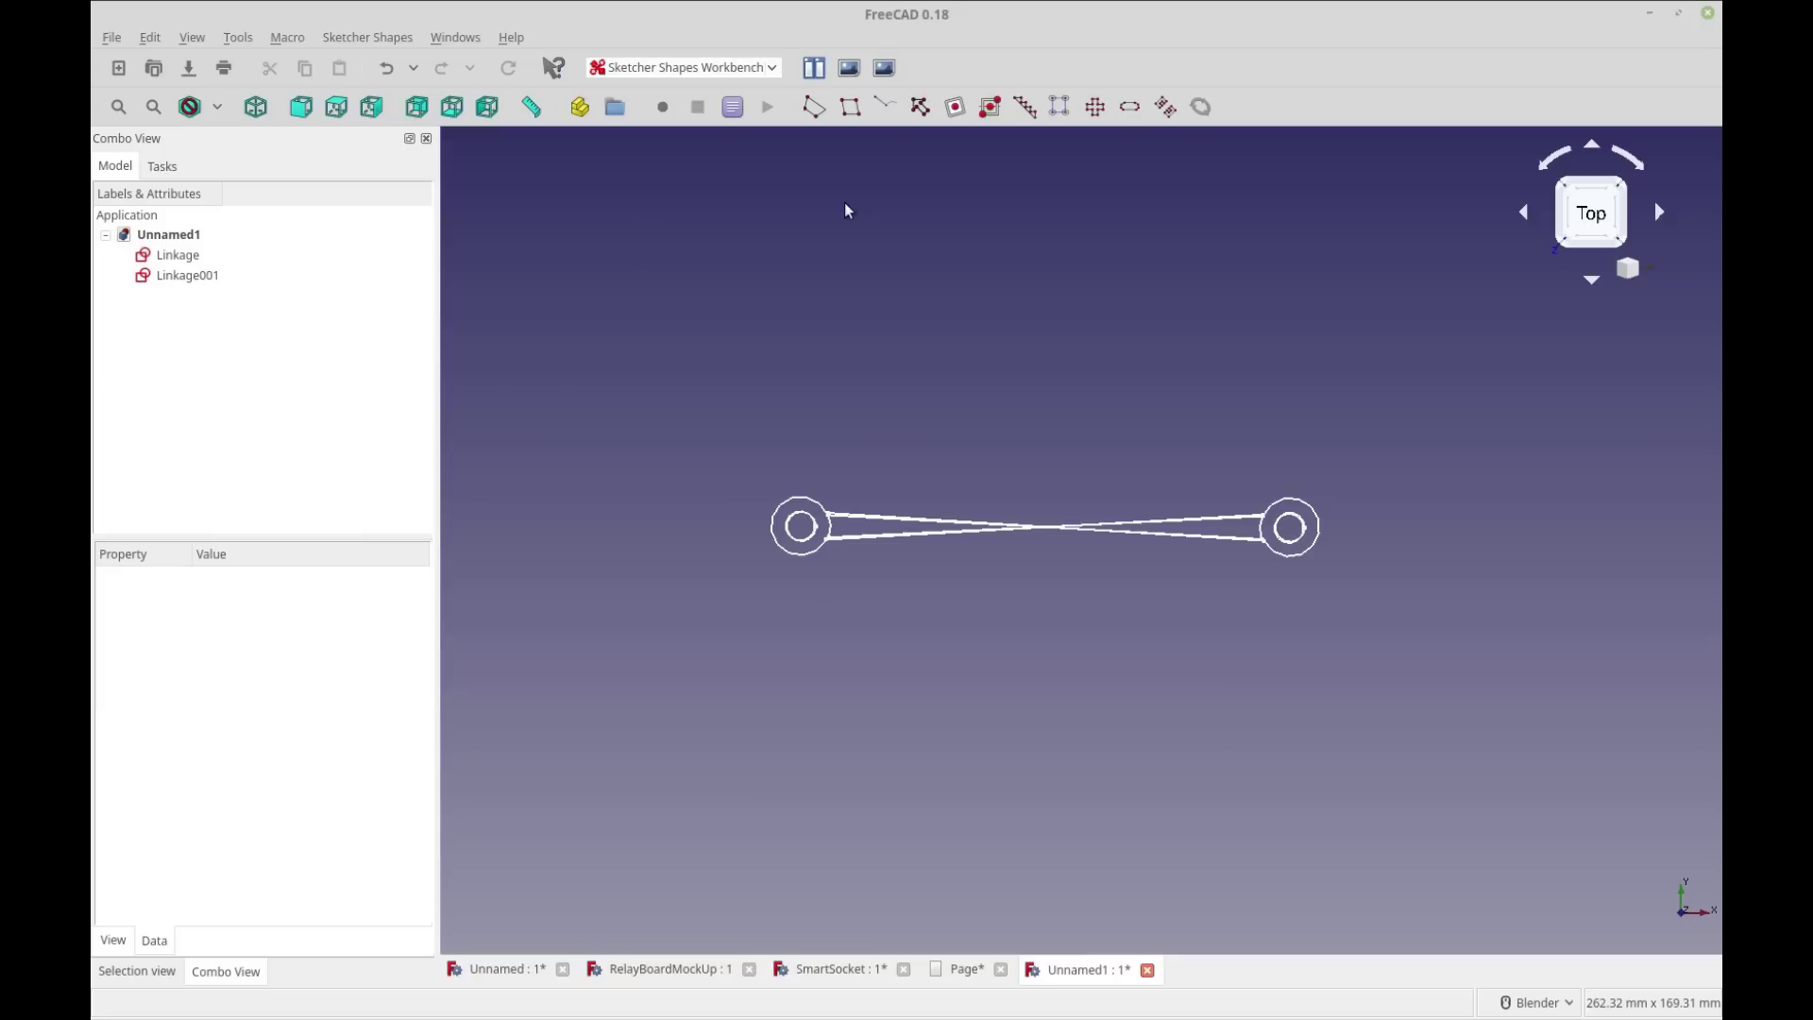
# Step: Add an Arrow sketch, then a CenteredSquare sketch around it
pyautogui.click(917, 107)
pyautogui.click(189, 297)
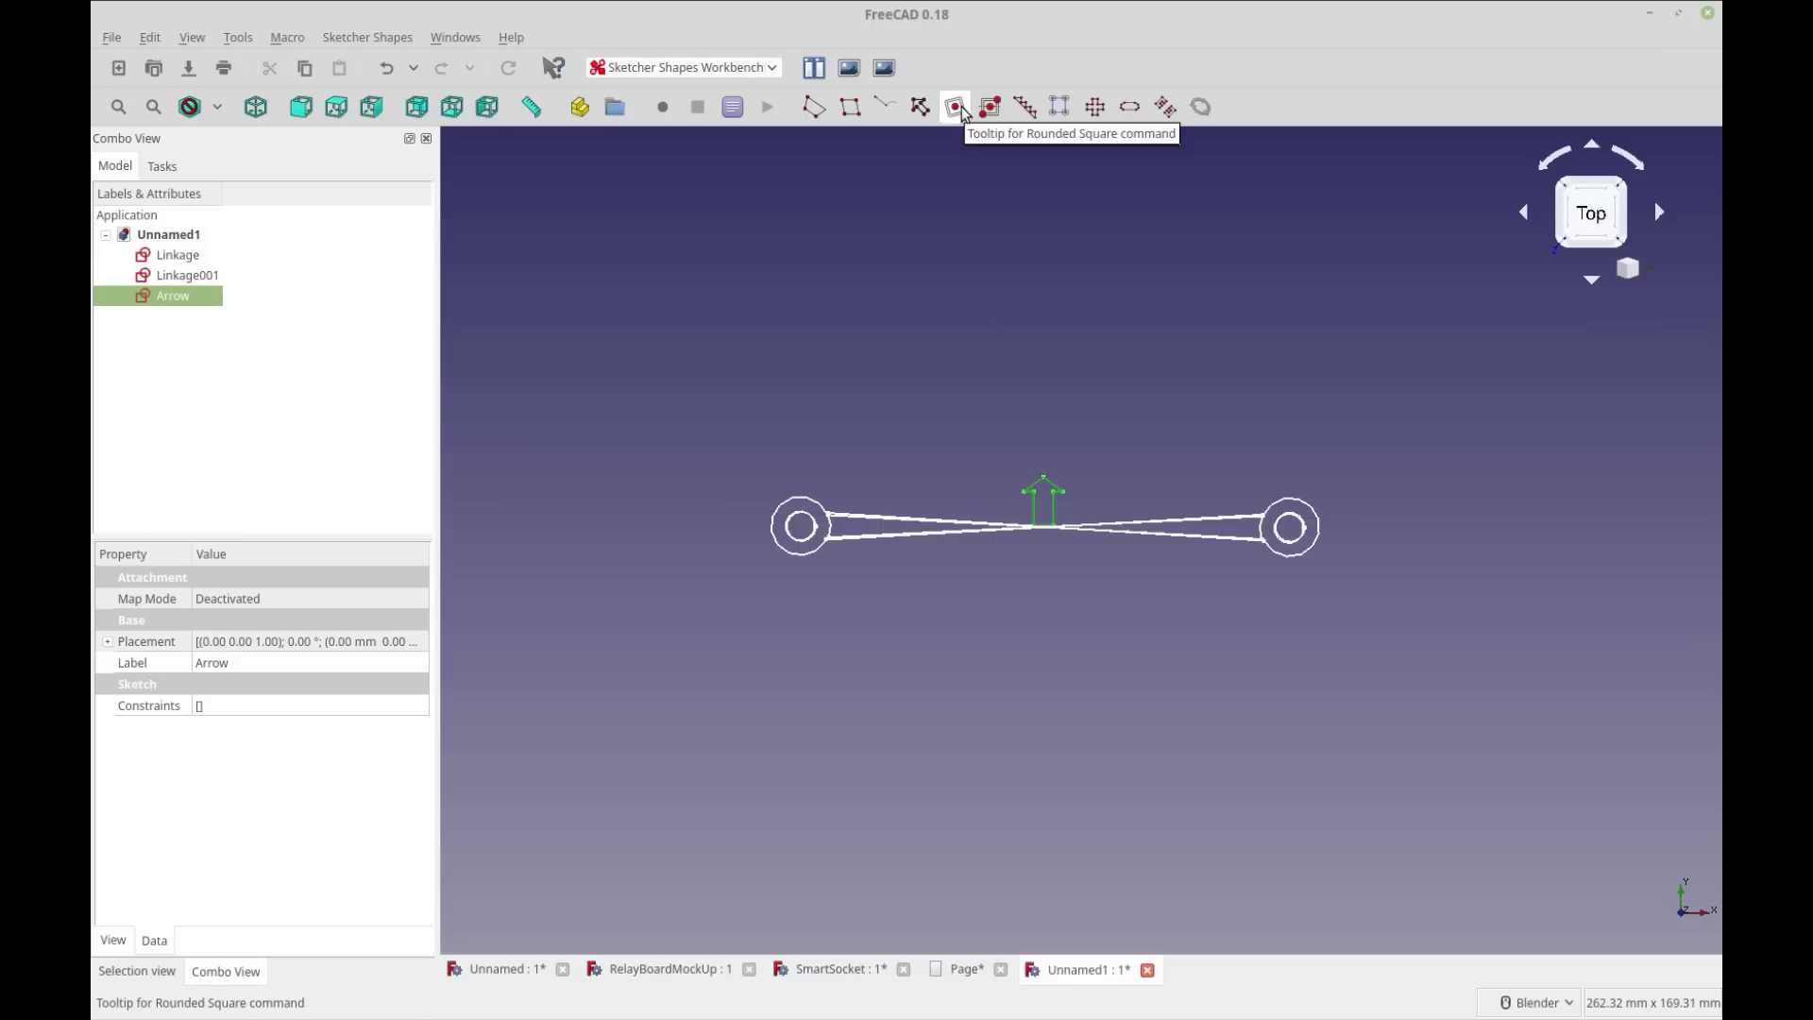
pyautogui.click(990, 107)
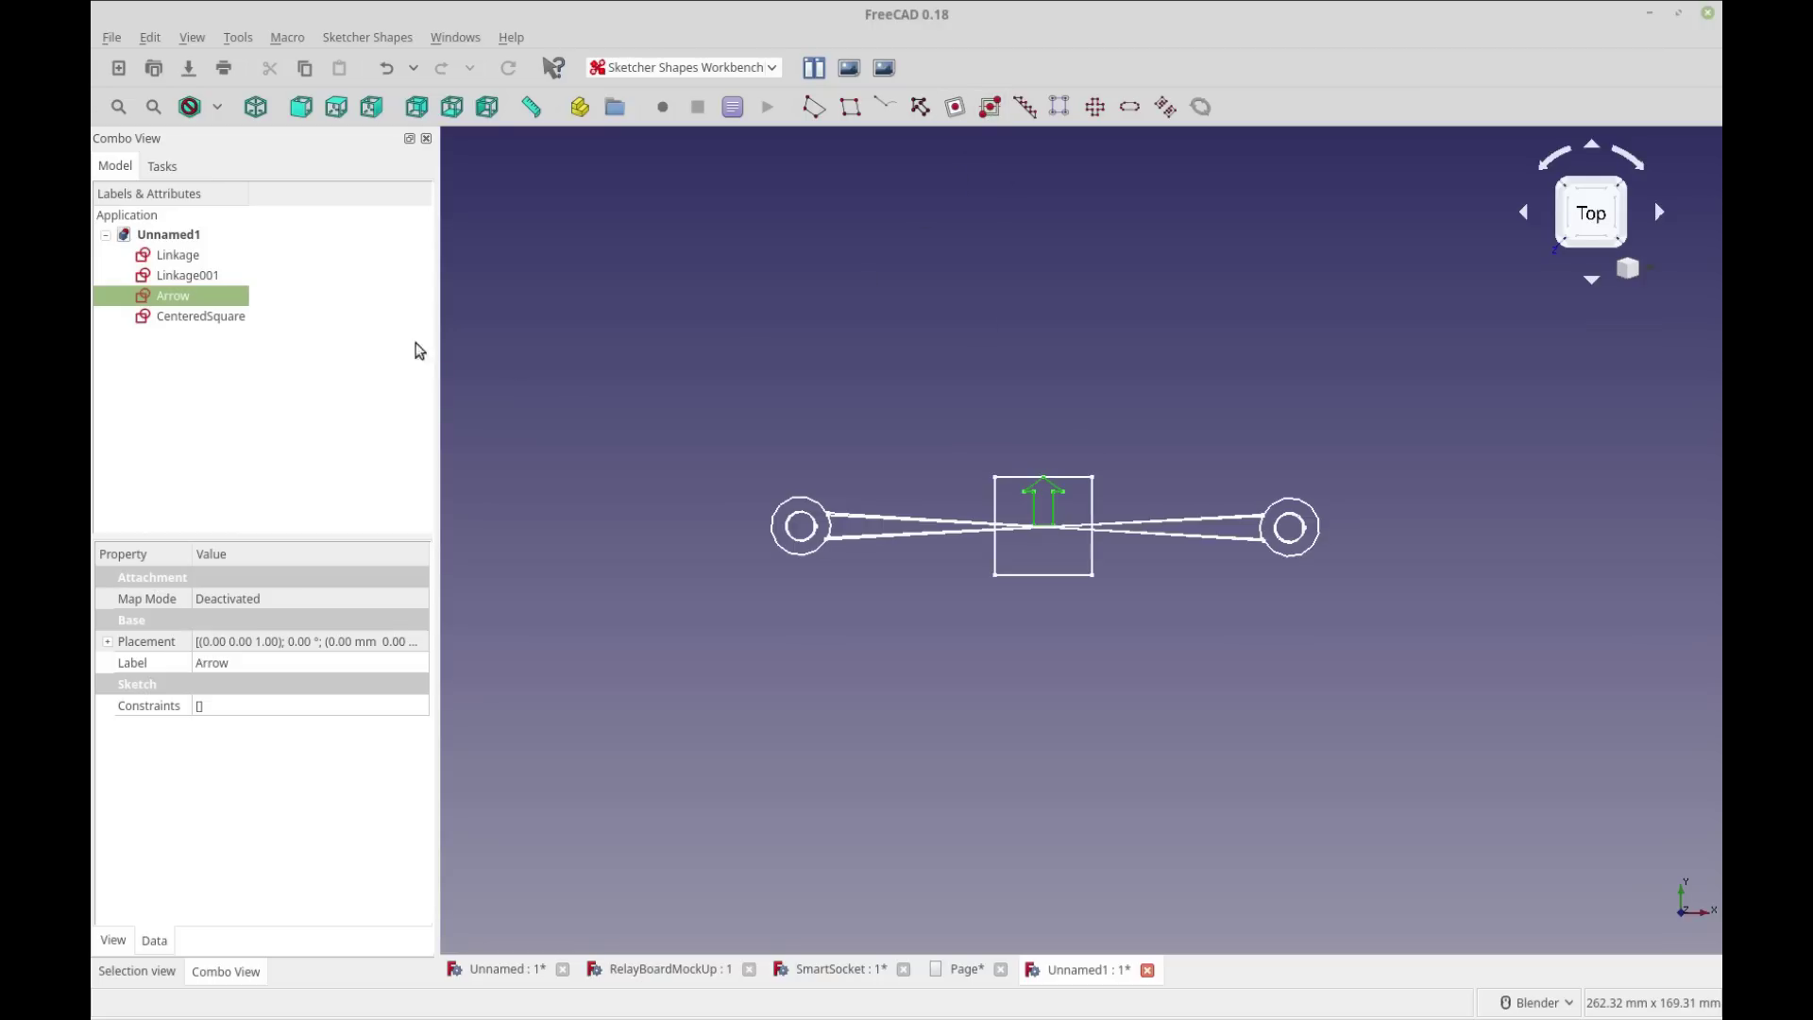
# Step: In the CenteredSquare sketch, move the 20 mm dimension and draw a new square
pyautogui.doubleClick(175, 316)
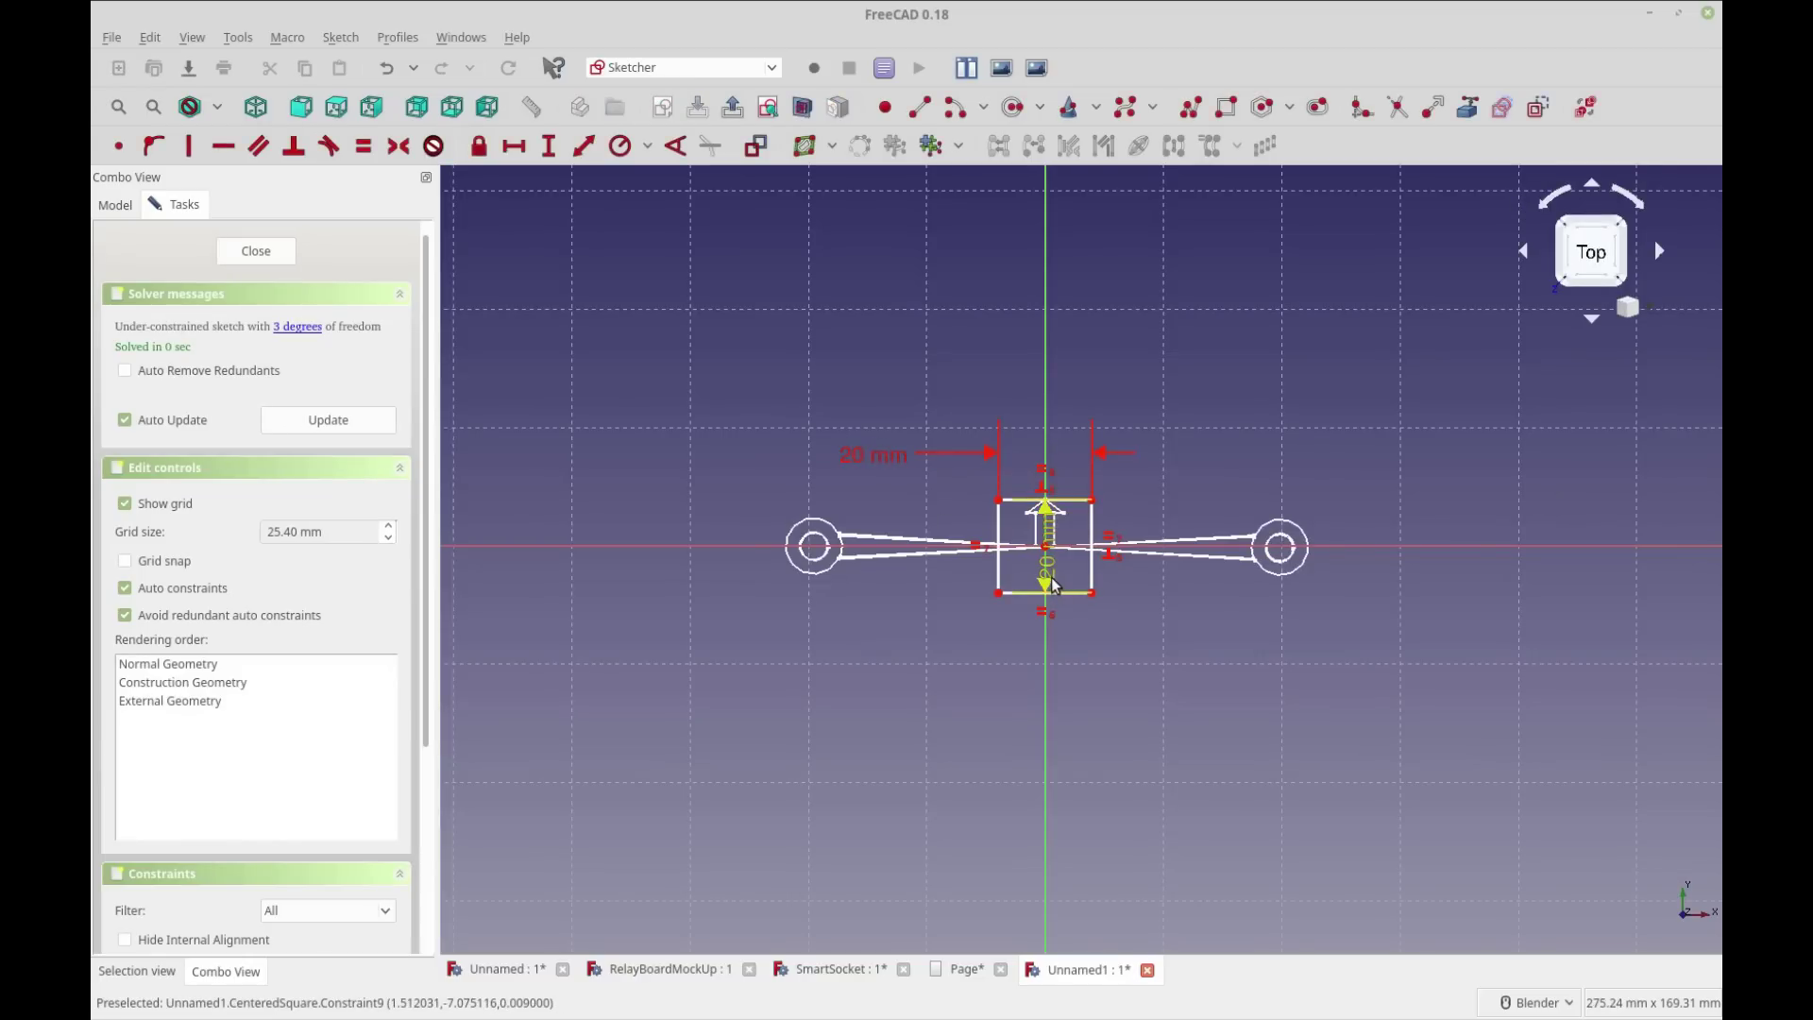
pyautogui.moveTo(1055, 585); pyautogui.dragTo(1114, 694)
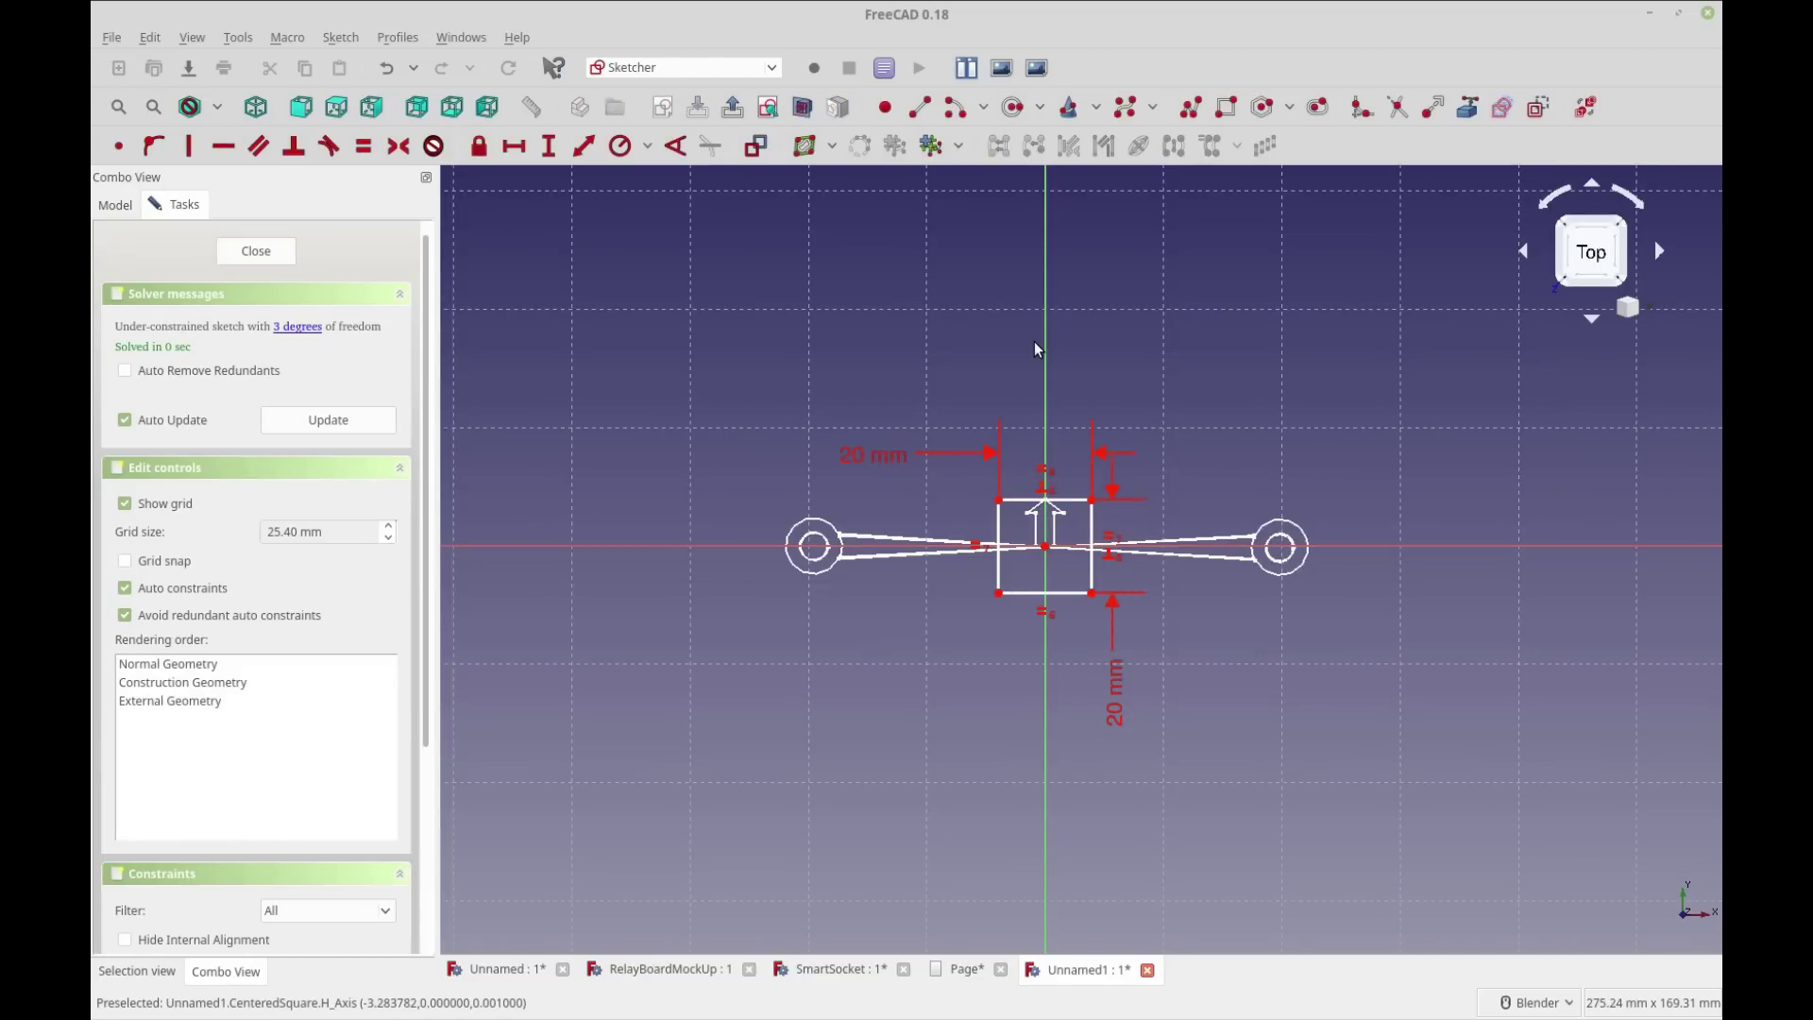
pyautogui.click(1226, 107)
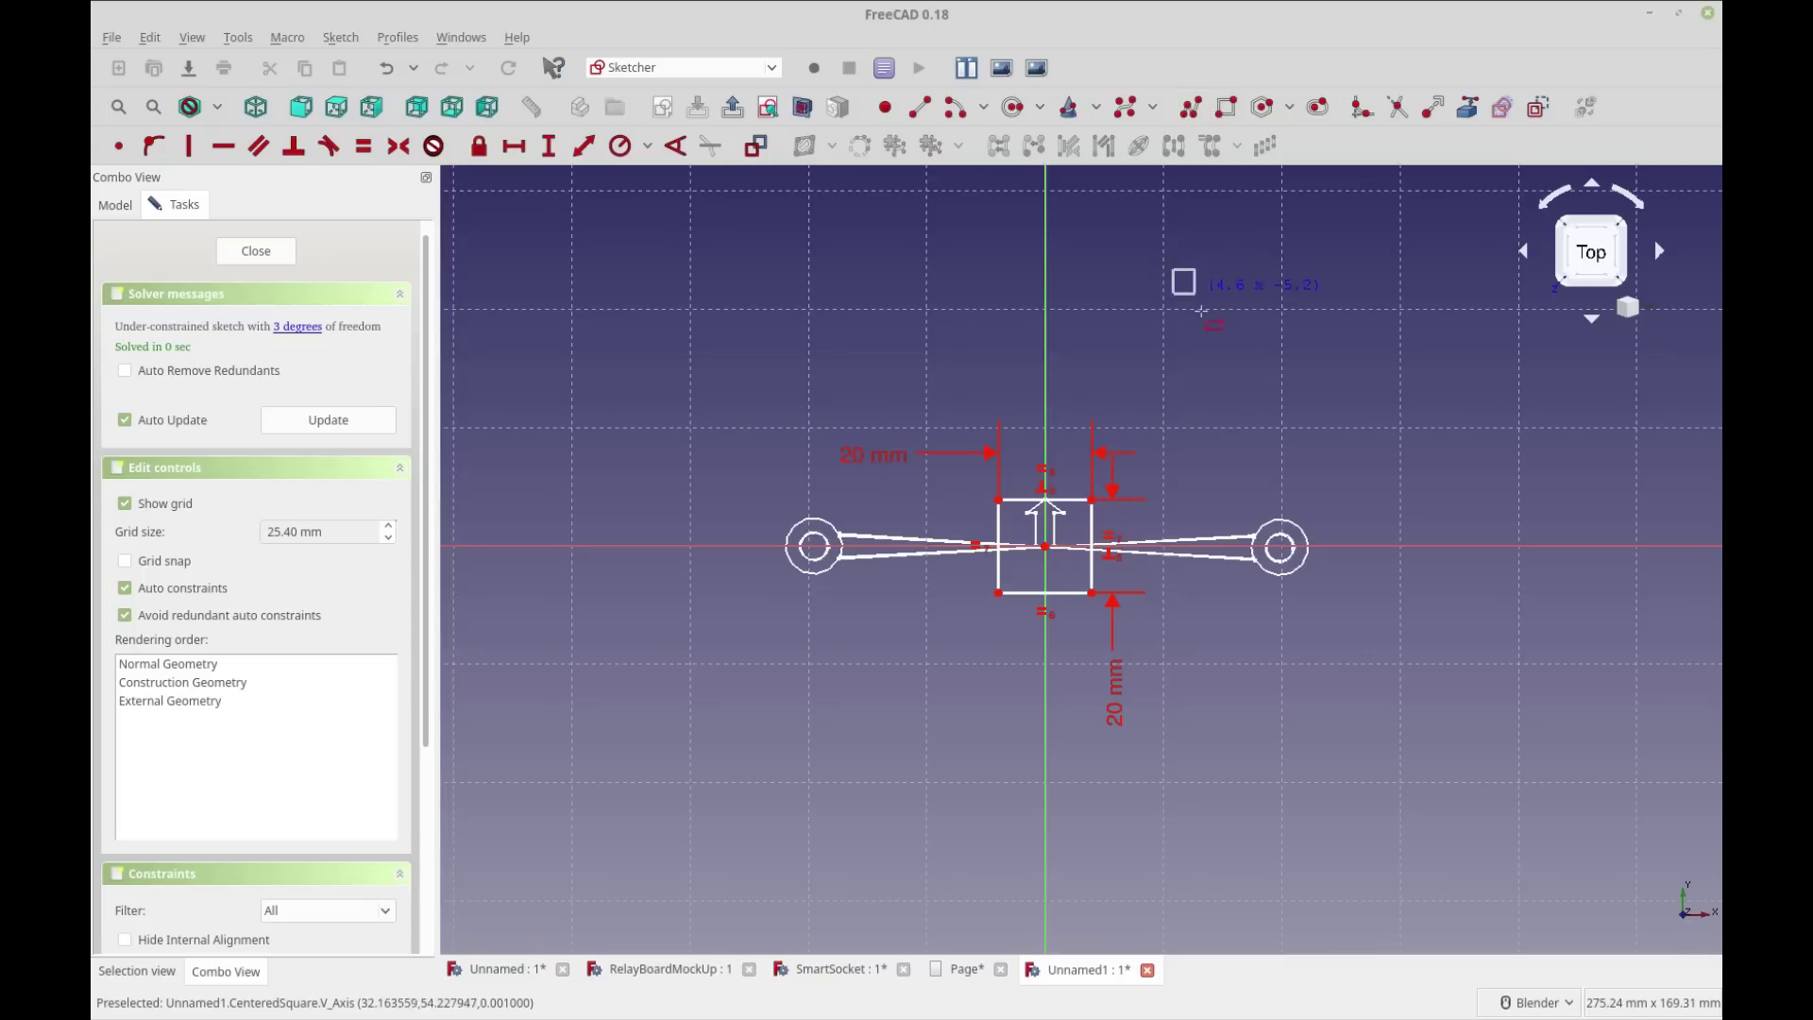
pyautogui.click(1265, 364)
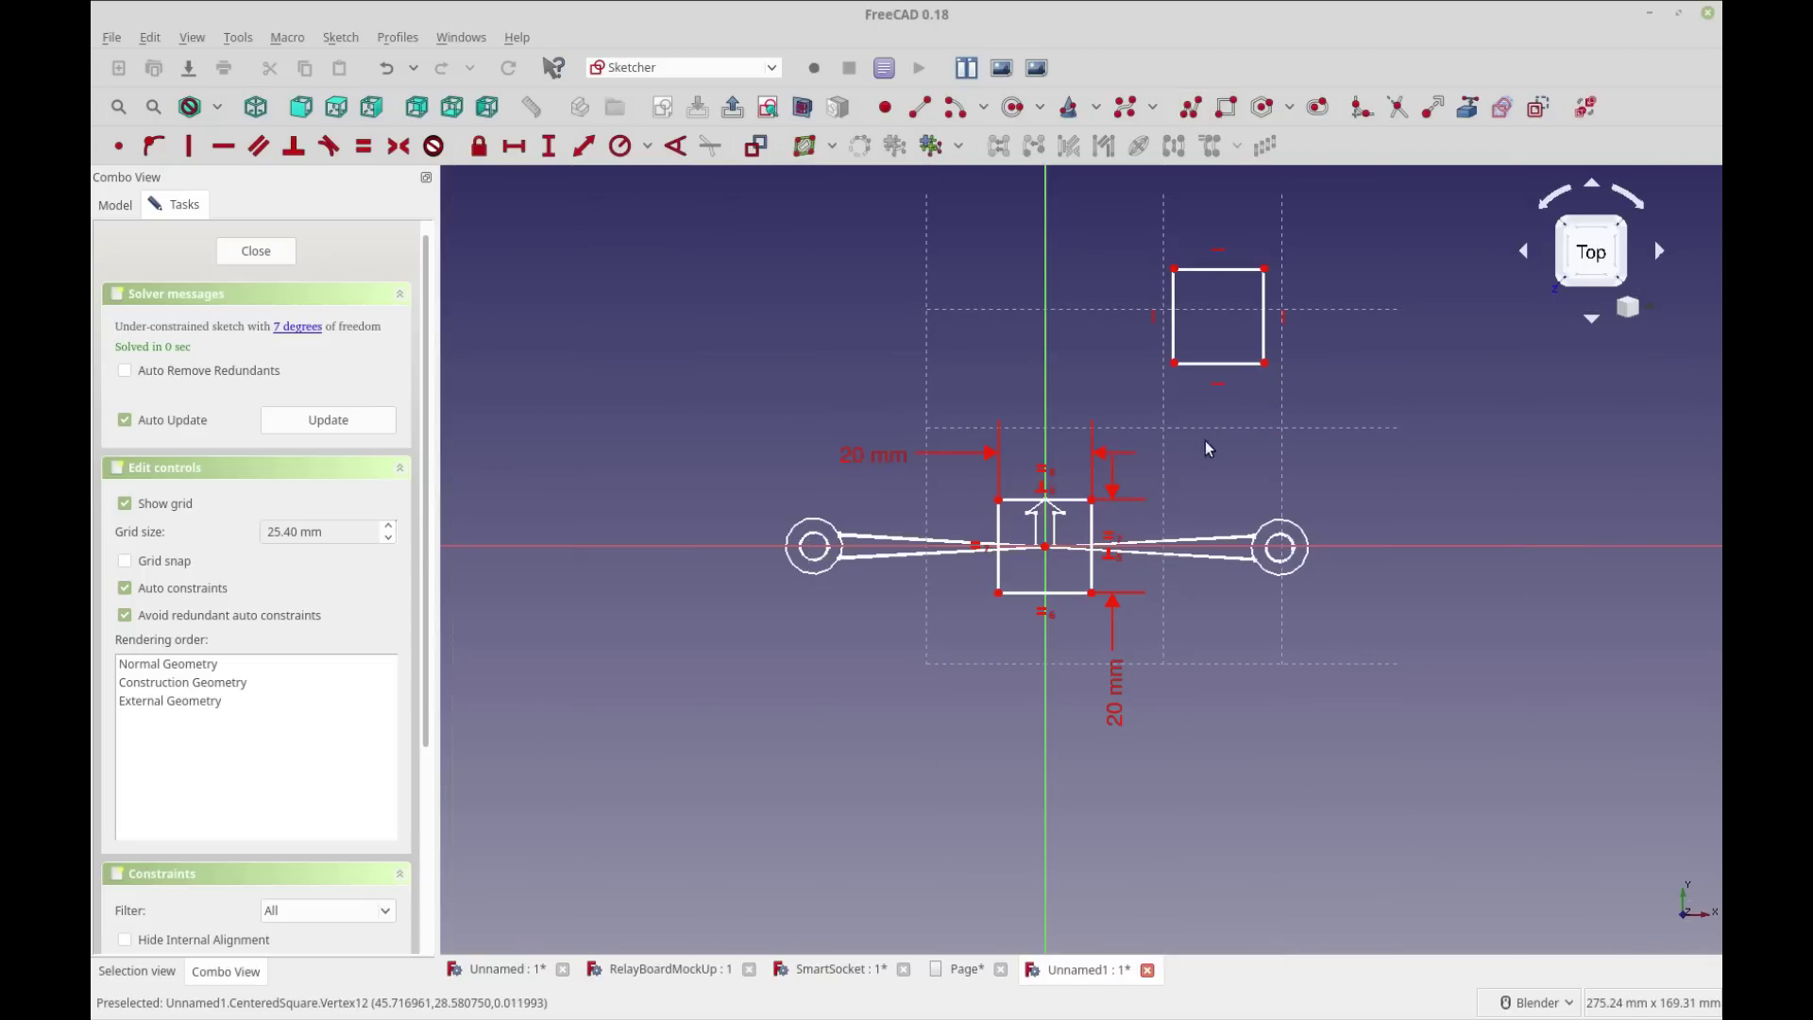
# Step: Tilt the square, stretch the new one into a tall rectangle, and reposition them
pyautogui.moveTo(998, 595); pyautogui.dragTo(940, 695)
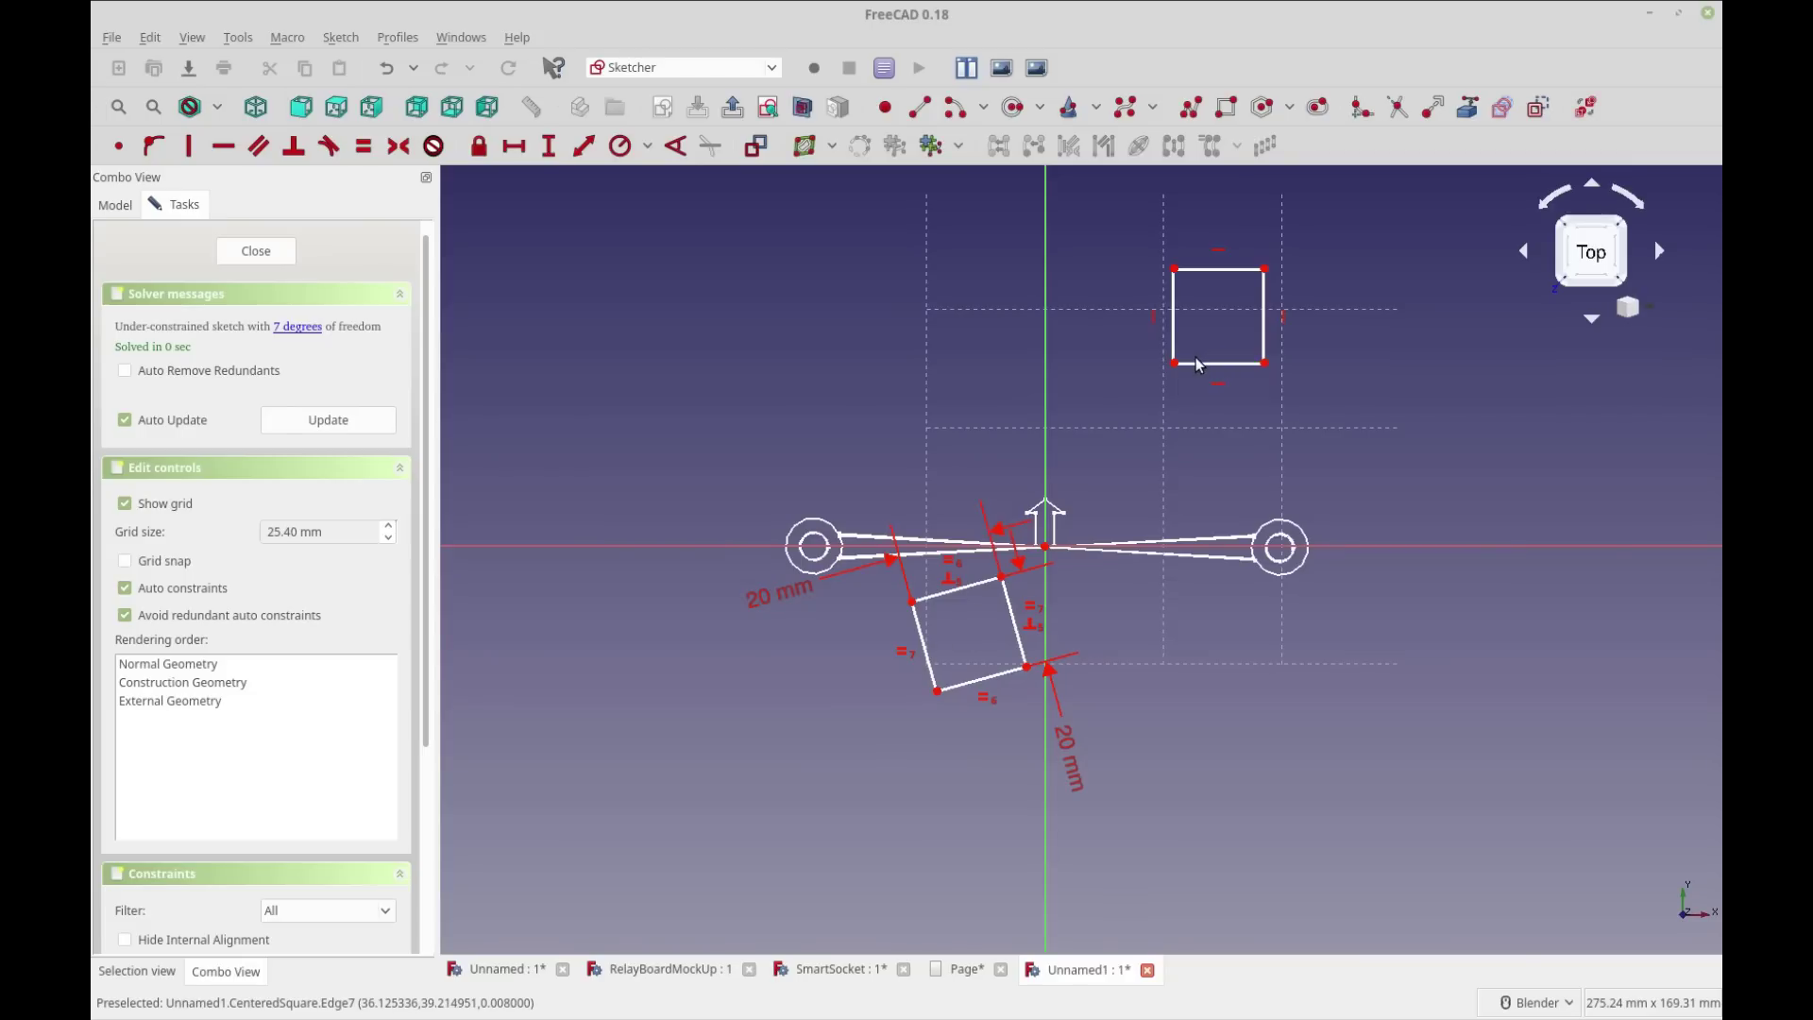
pyautogui.moveTo(1197, 367); pyautogui.dragTo(1127, 477)
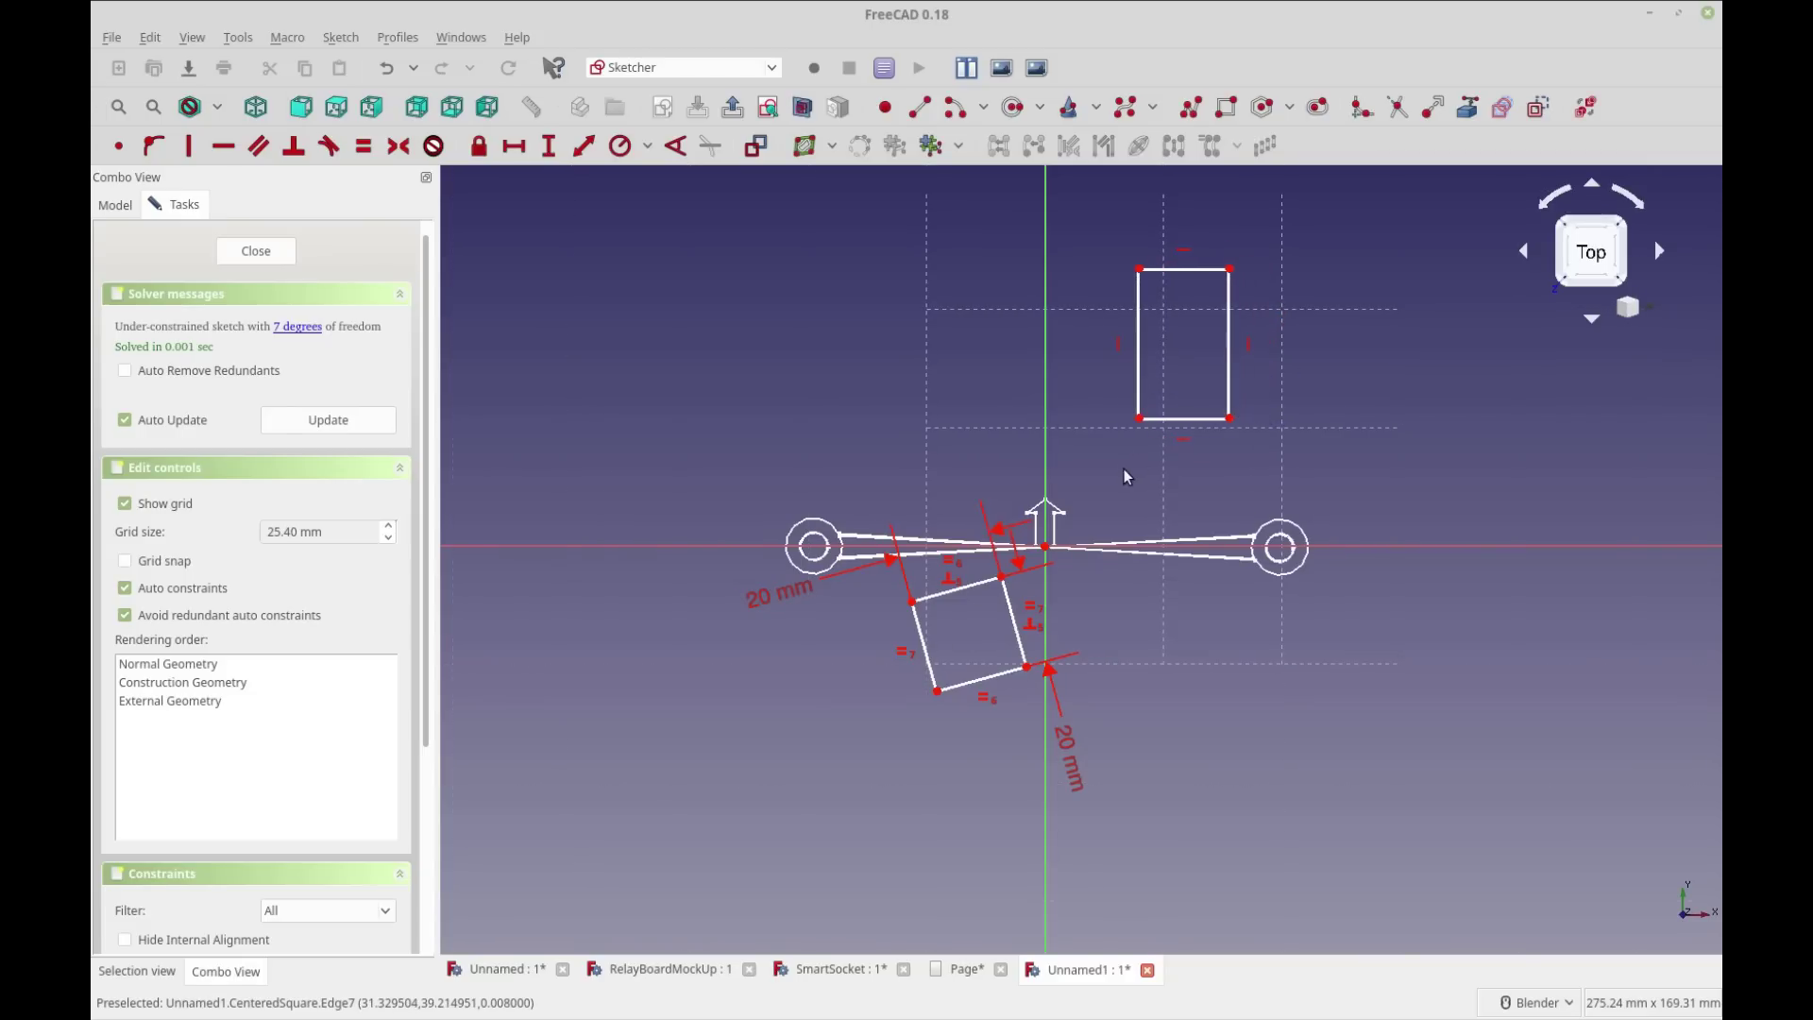
pyautogui.moveTo(1260, 467); pyautogui.dragTo(1103, 244)
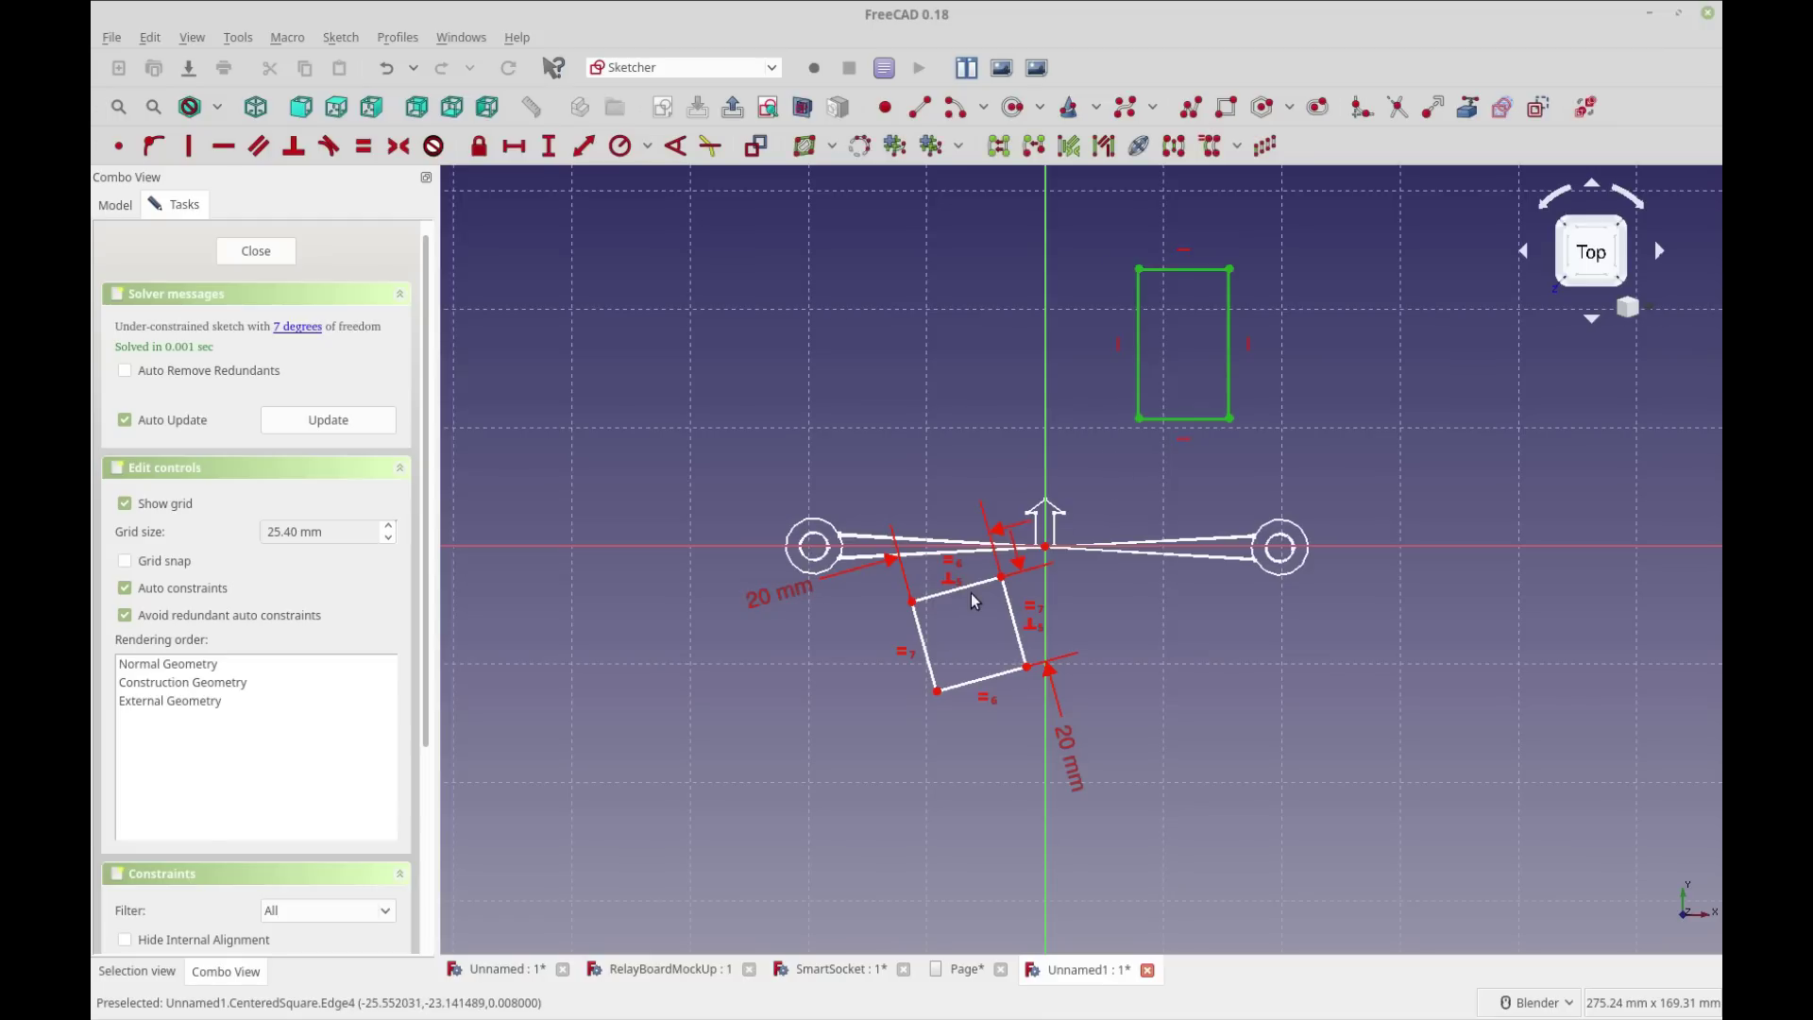
pyautogui.moveTo(973, 584); pyautogui.dragTo(935, 286)
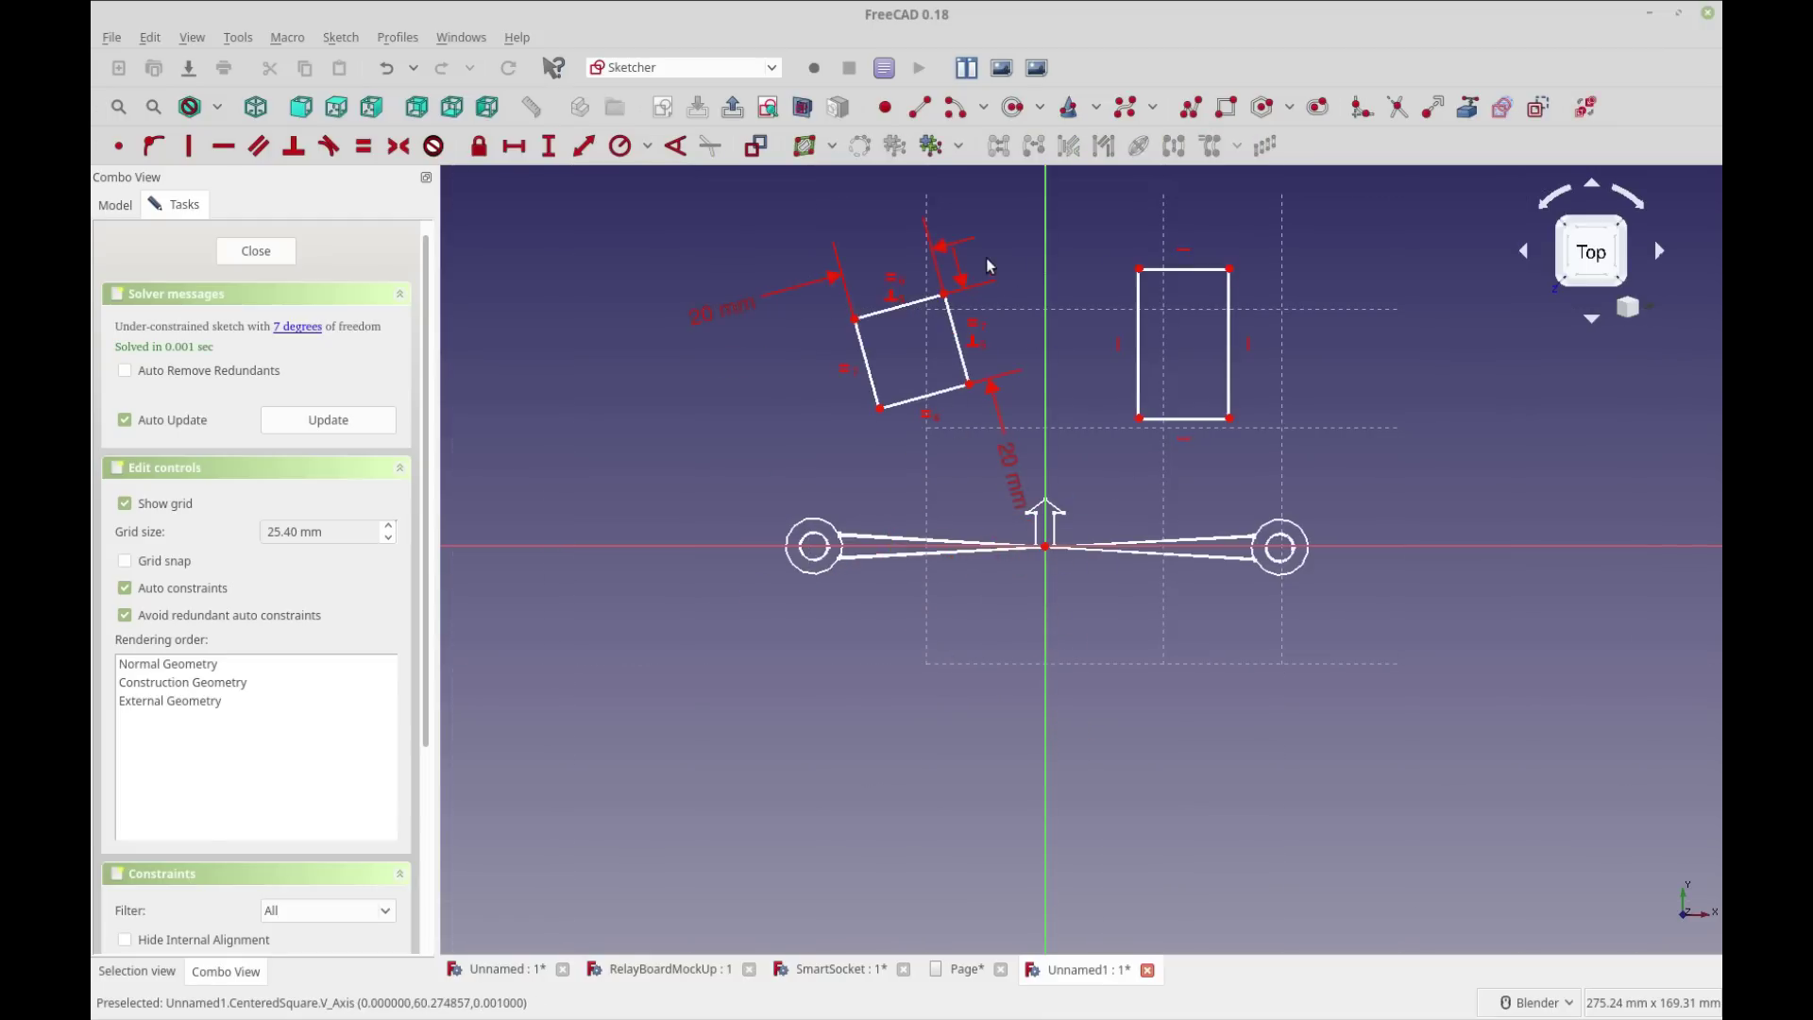
pyautogui.click(258, 253)
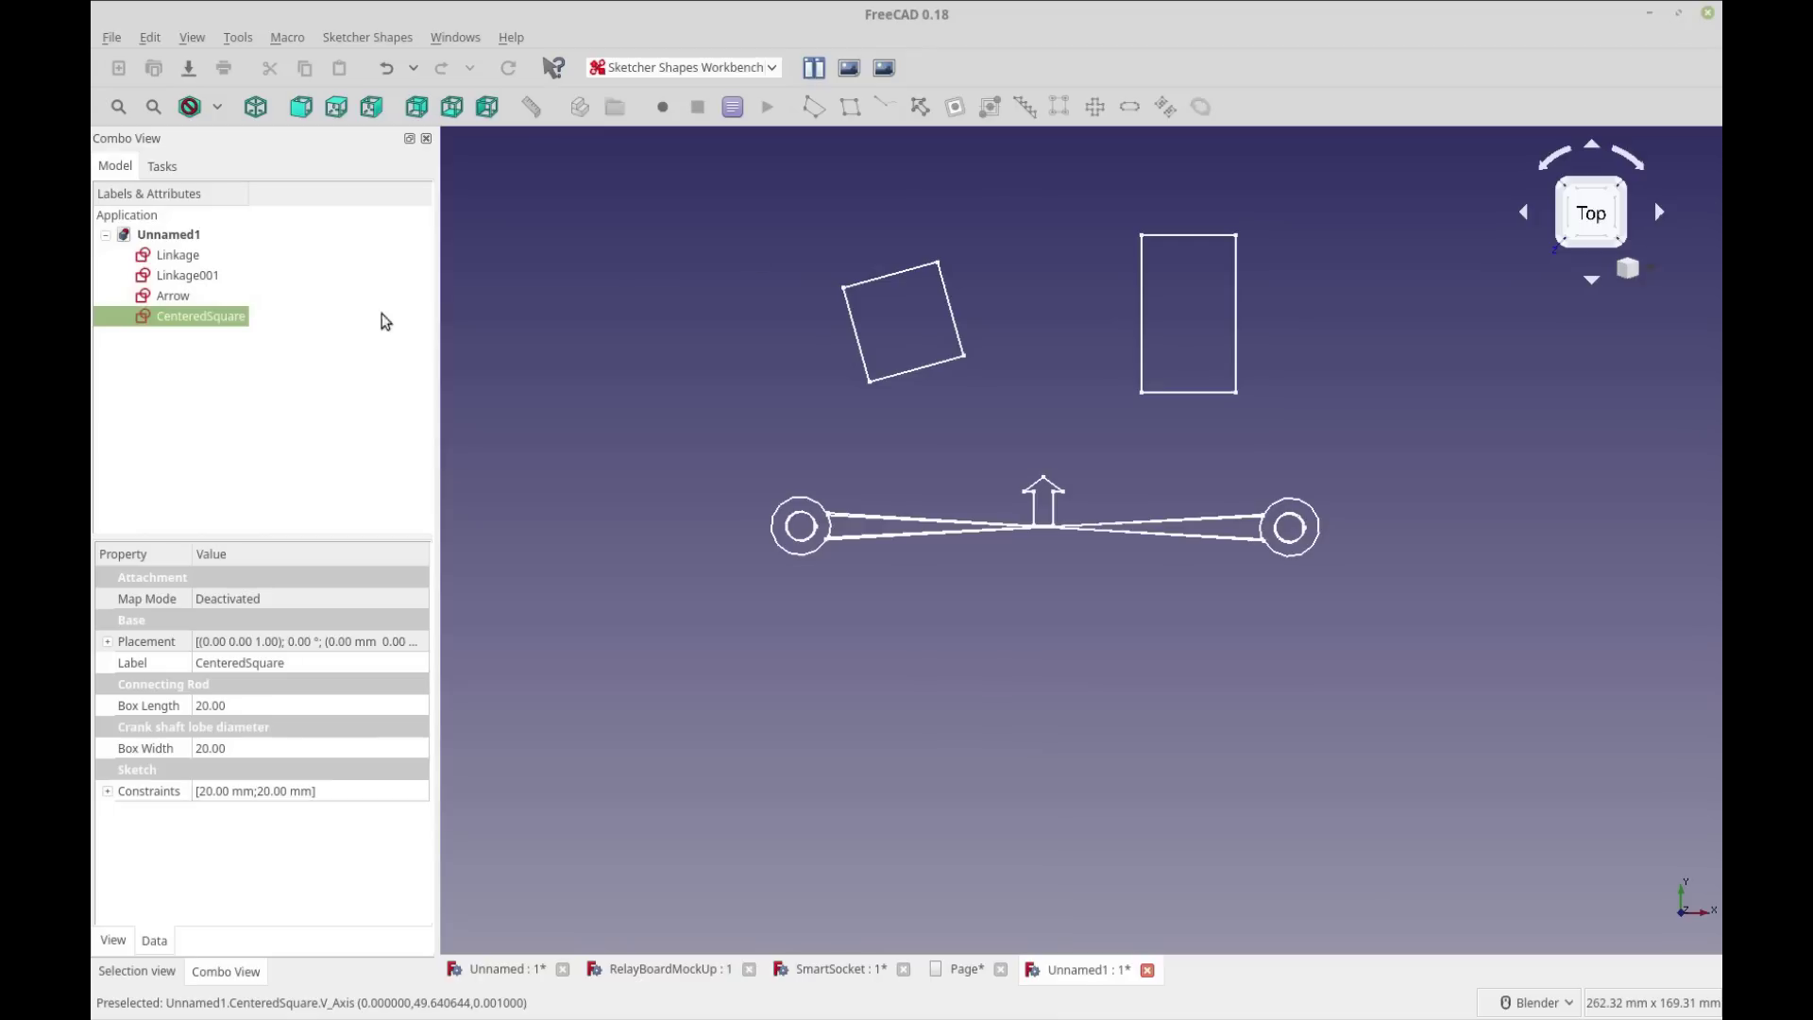
# Step: Add SawTooth and Plus sketches, then select all six sketches in the tree
pyautogui.click(1026, 107)
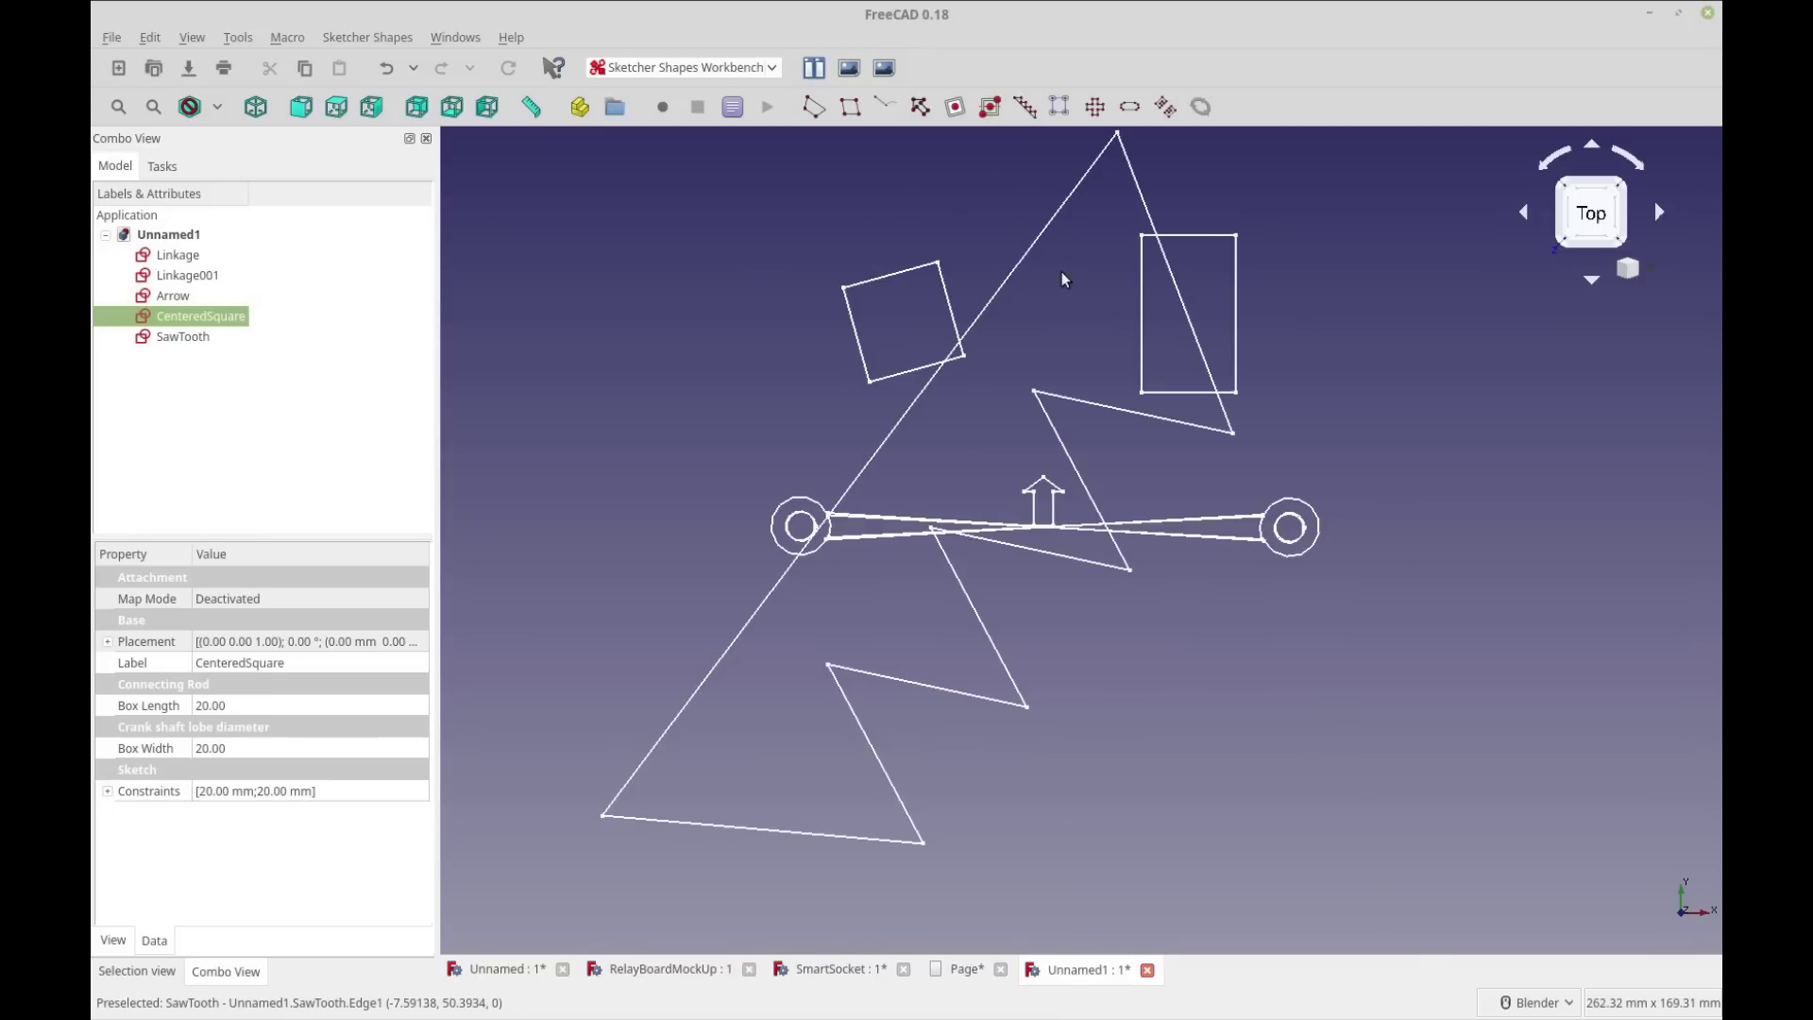
pyautogui.click(1081, 408)
pyautogui.click(741, 427)
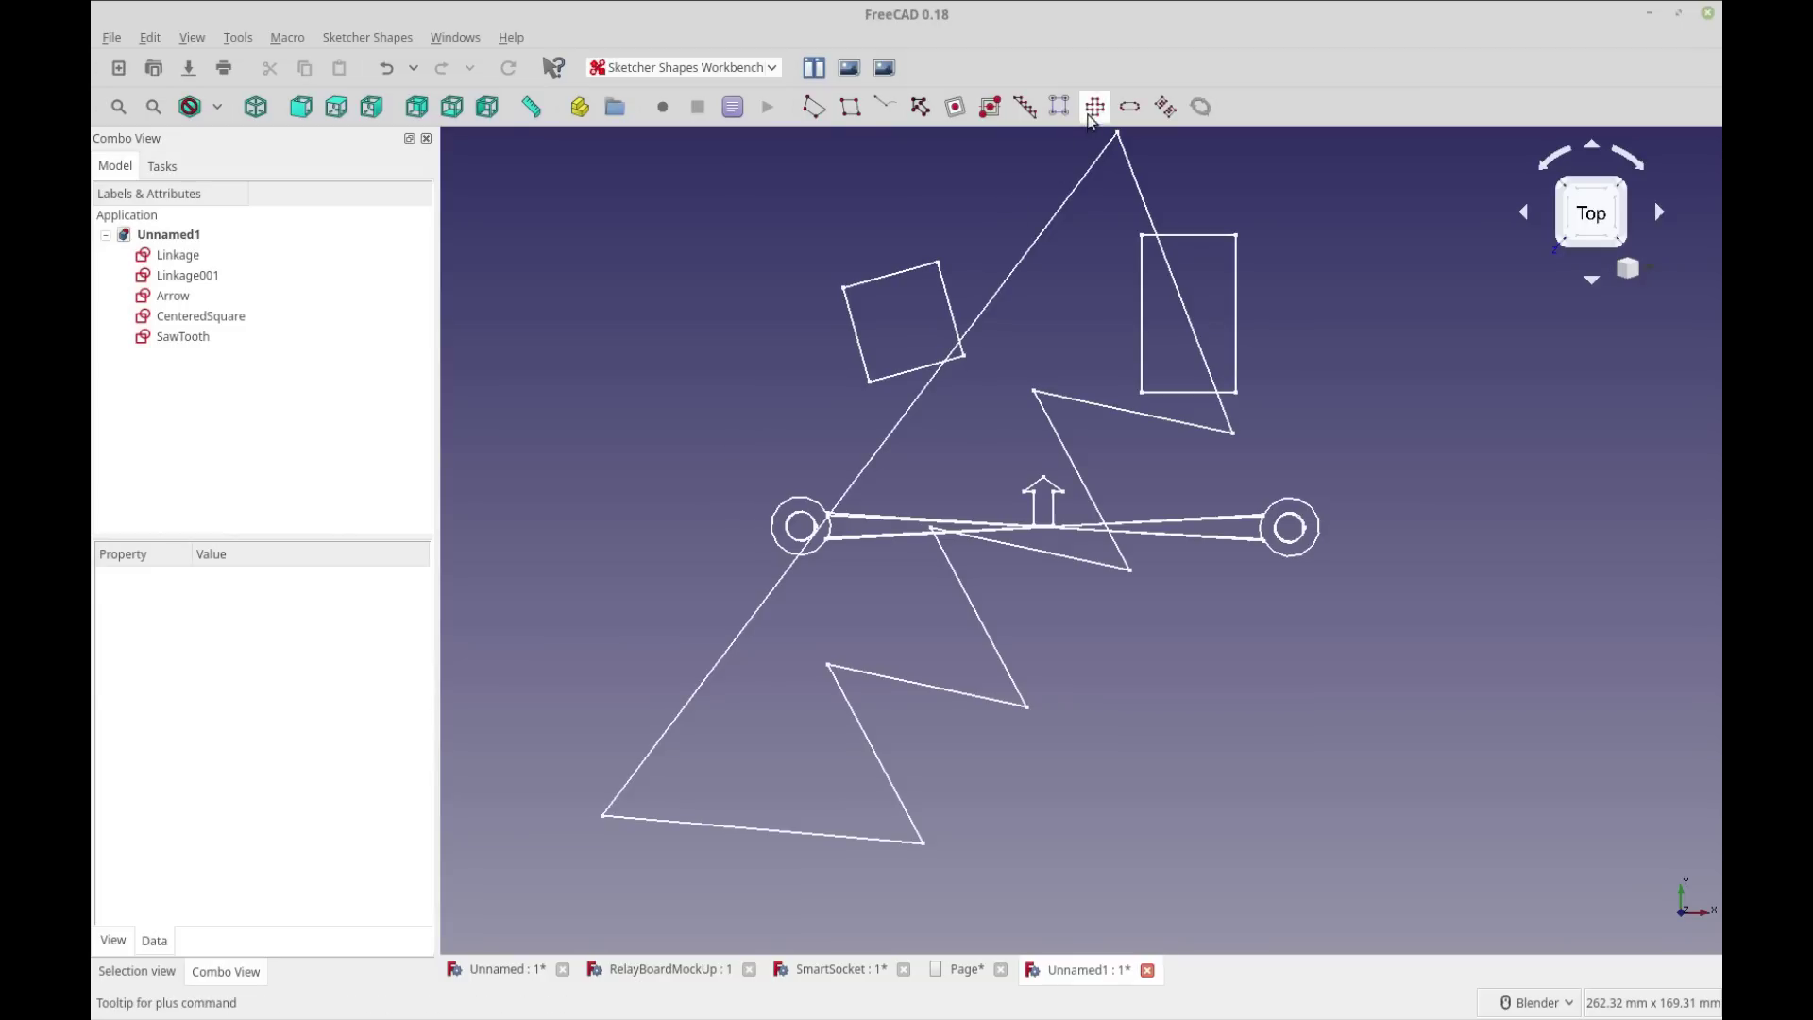
pyautogui.click(1095, 106)
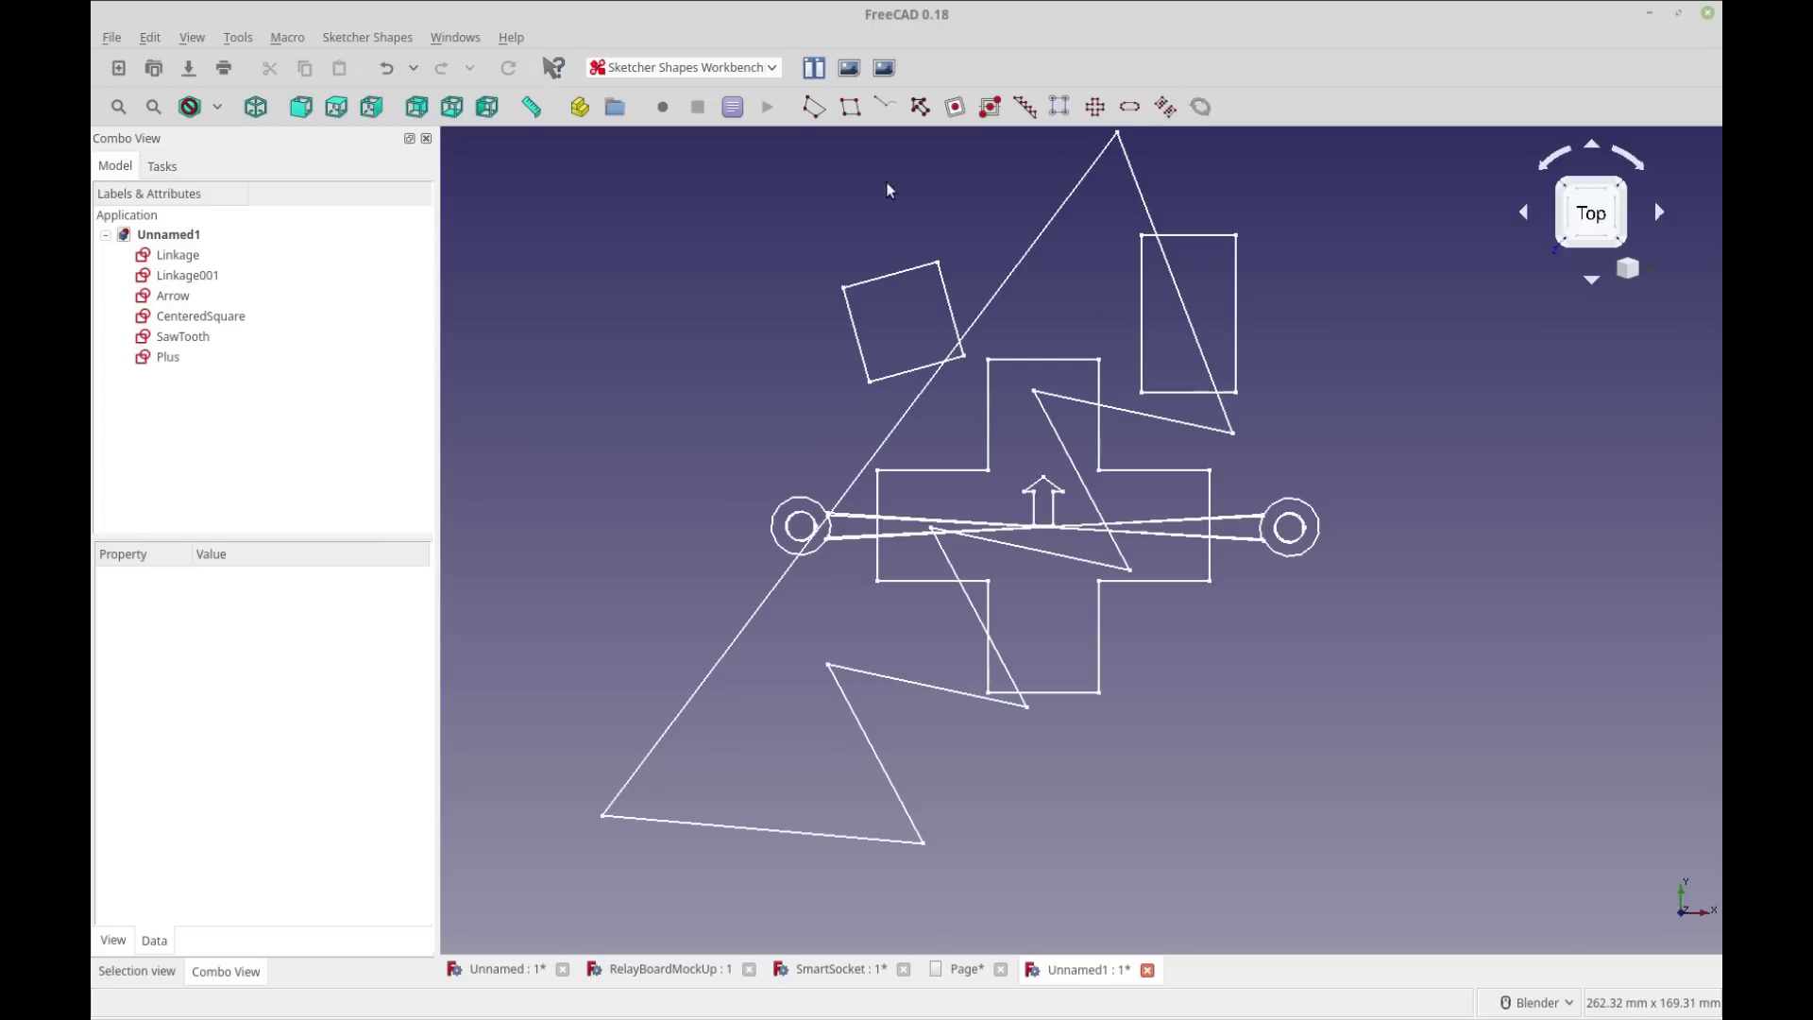
pyautogui.click(179, 359)
pyautogui.keyDown('shift'); pyautogui.click(195, 255); pyautogui.keyUp('shift')
# Step: Delete all sketches, add a MicroUSB slot sketch, and inspect it in 3D
pyautogui.press('Delete')
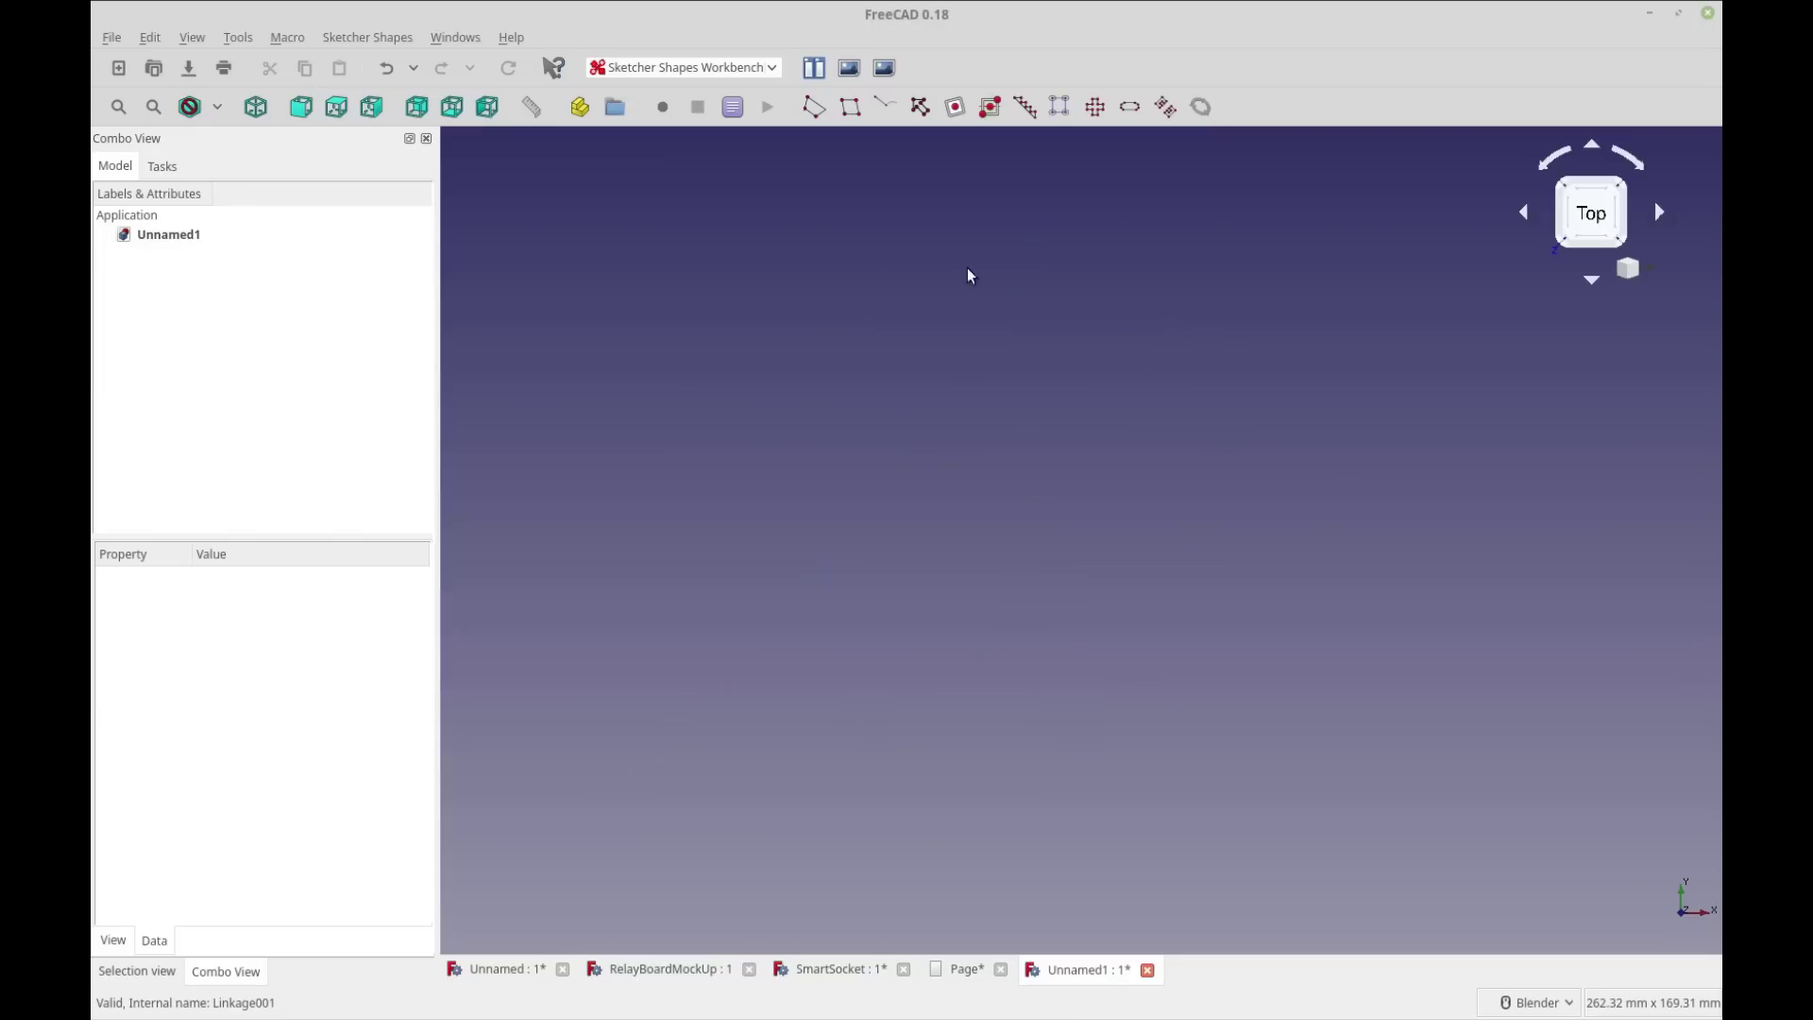
pyautogui.click(1129, 106)
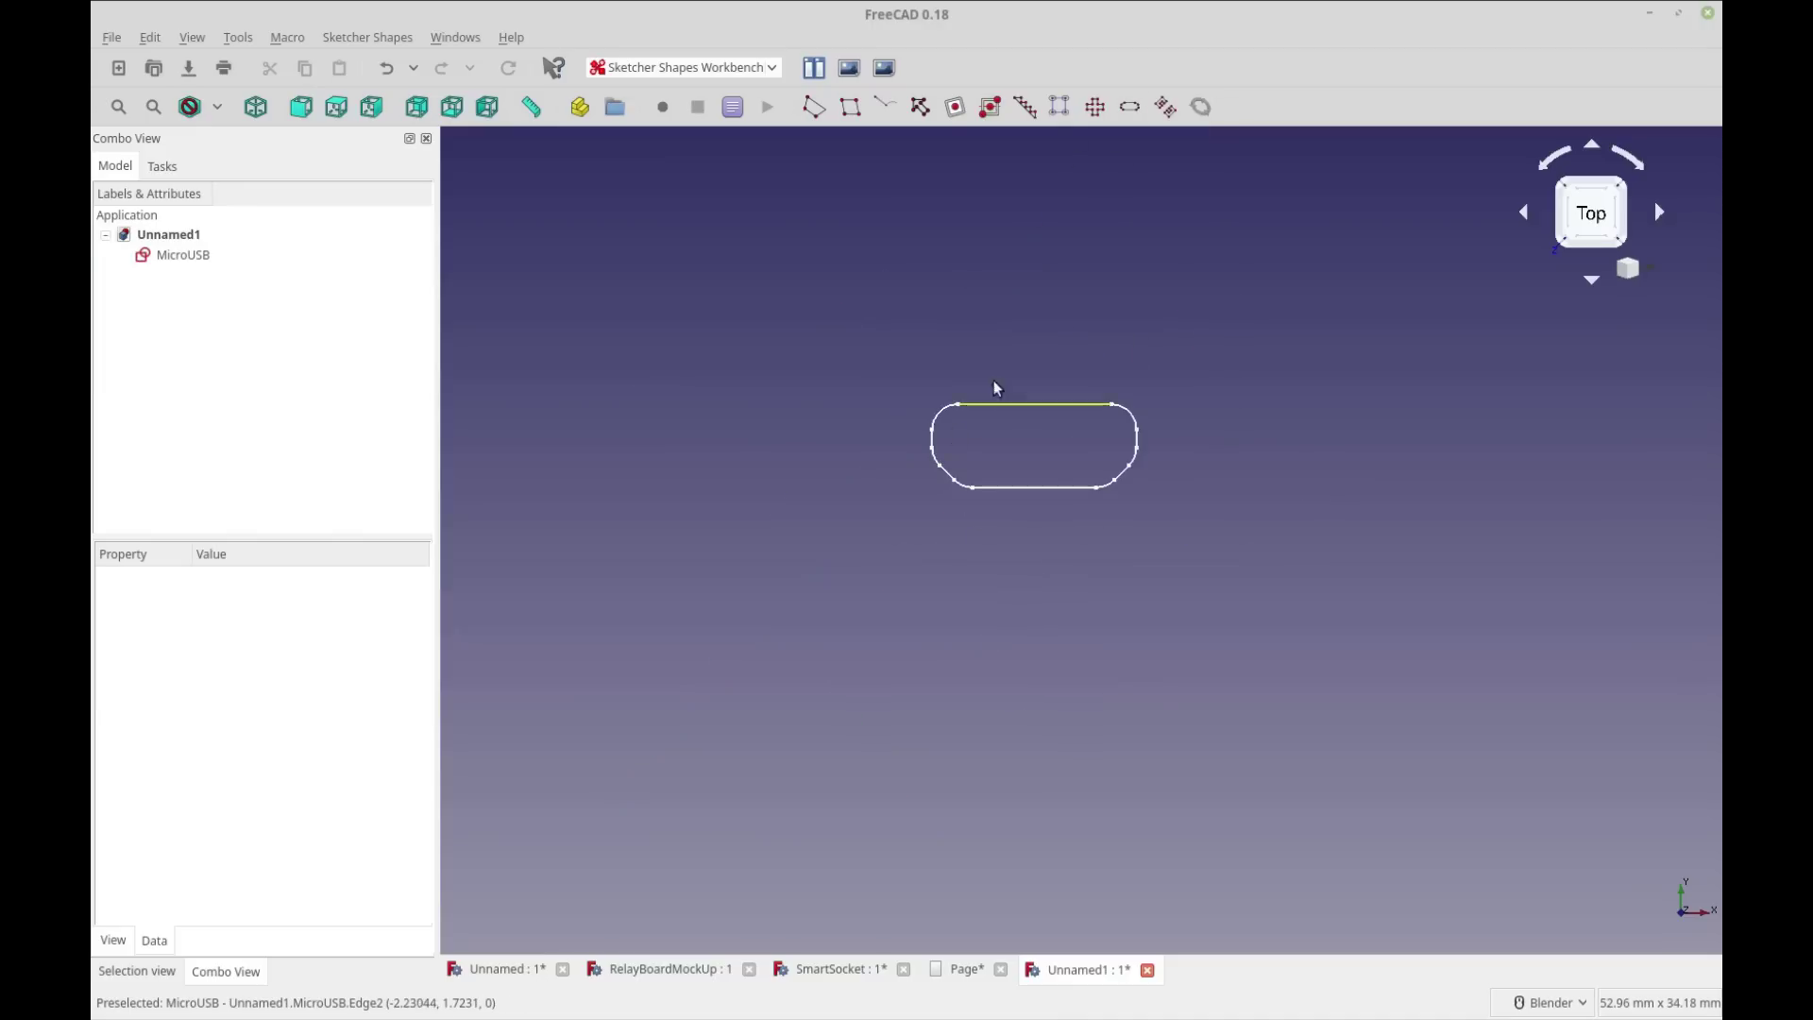
pyautogui.scroll(5, 997, 388)
pyautogui.scroll(-2, 945, 651)
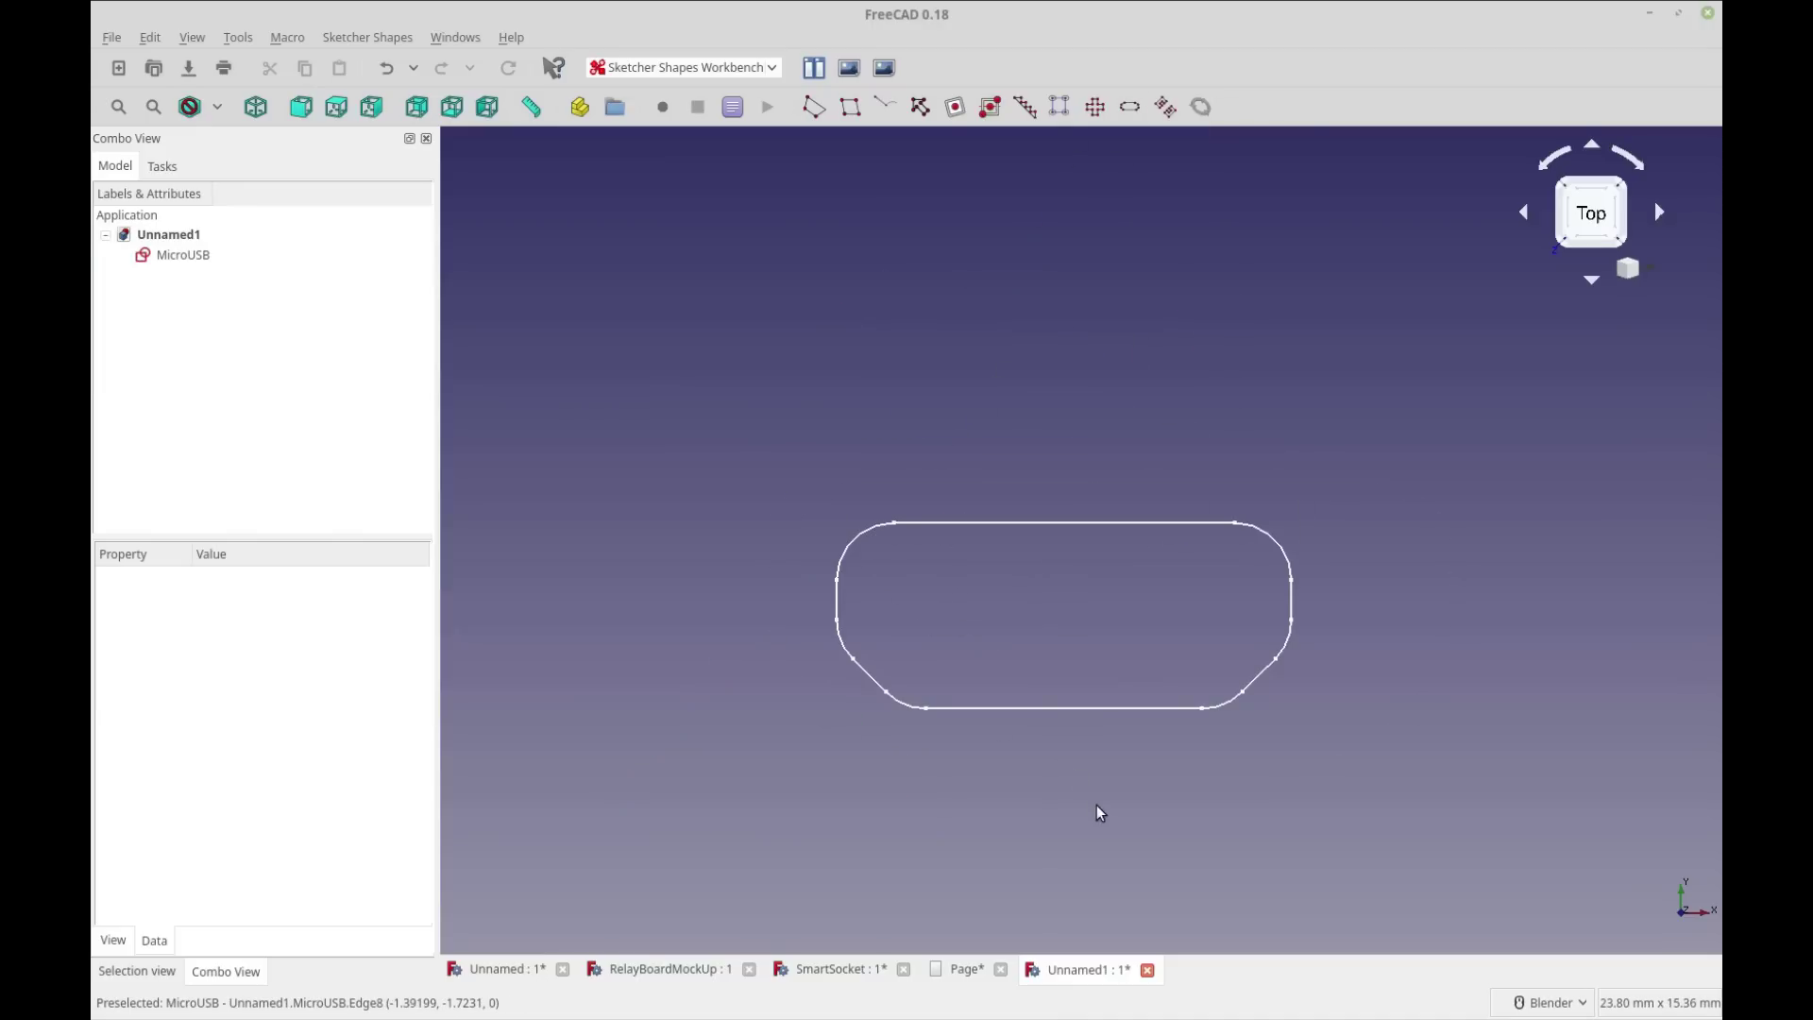
pyautogui.keyDown('shift'); pyautogui.moveTo(1100, 812); pyautogui.dragTo(1119, 696, button='middle'); pyautogui.keyUp('shift')
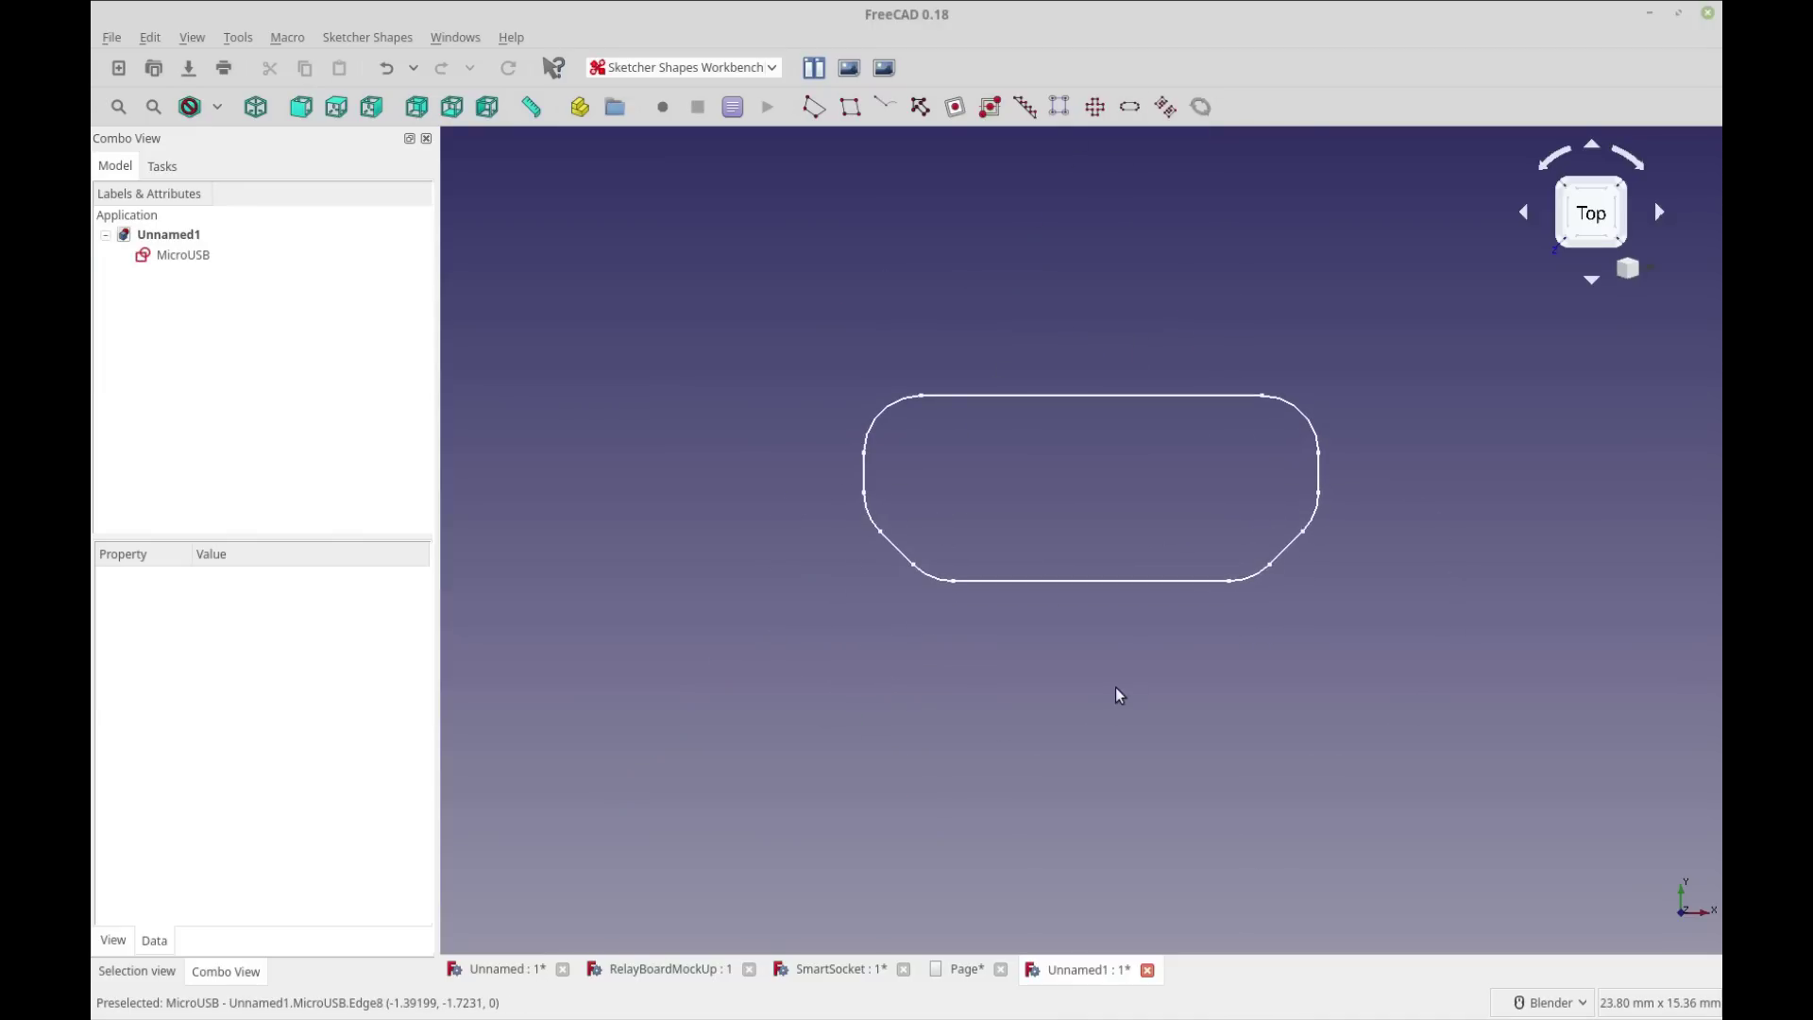
pyautogui.moveTo(1190, 751)
pyautogui.mouseDown(button='middle')
pyautogui.moveTo(1081, 680)
pyautogui.moveTo(963, 696)
pyautogui.moveTo(867, 612)
pyautogui.moveTo(914, 648)
pyautogui.mouseUp(button='middle')
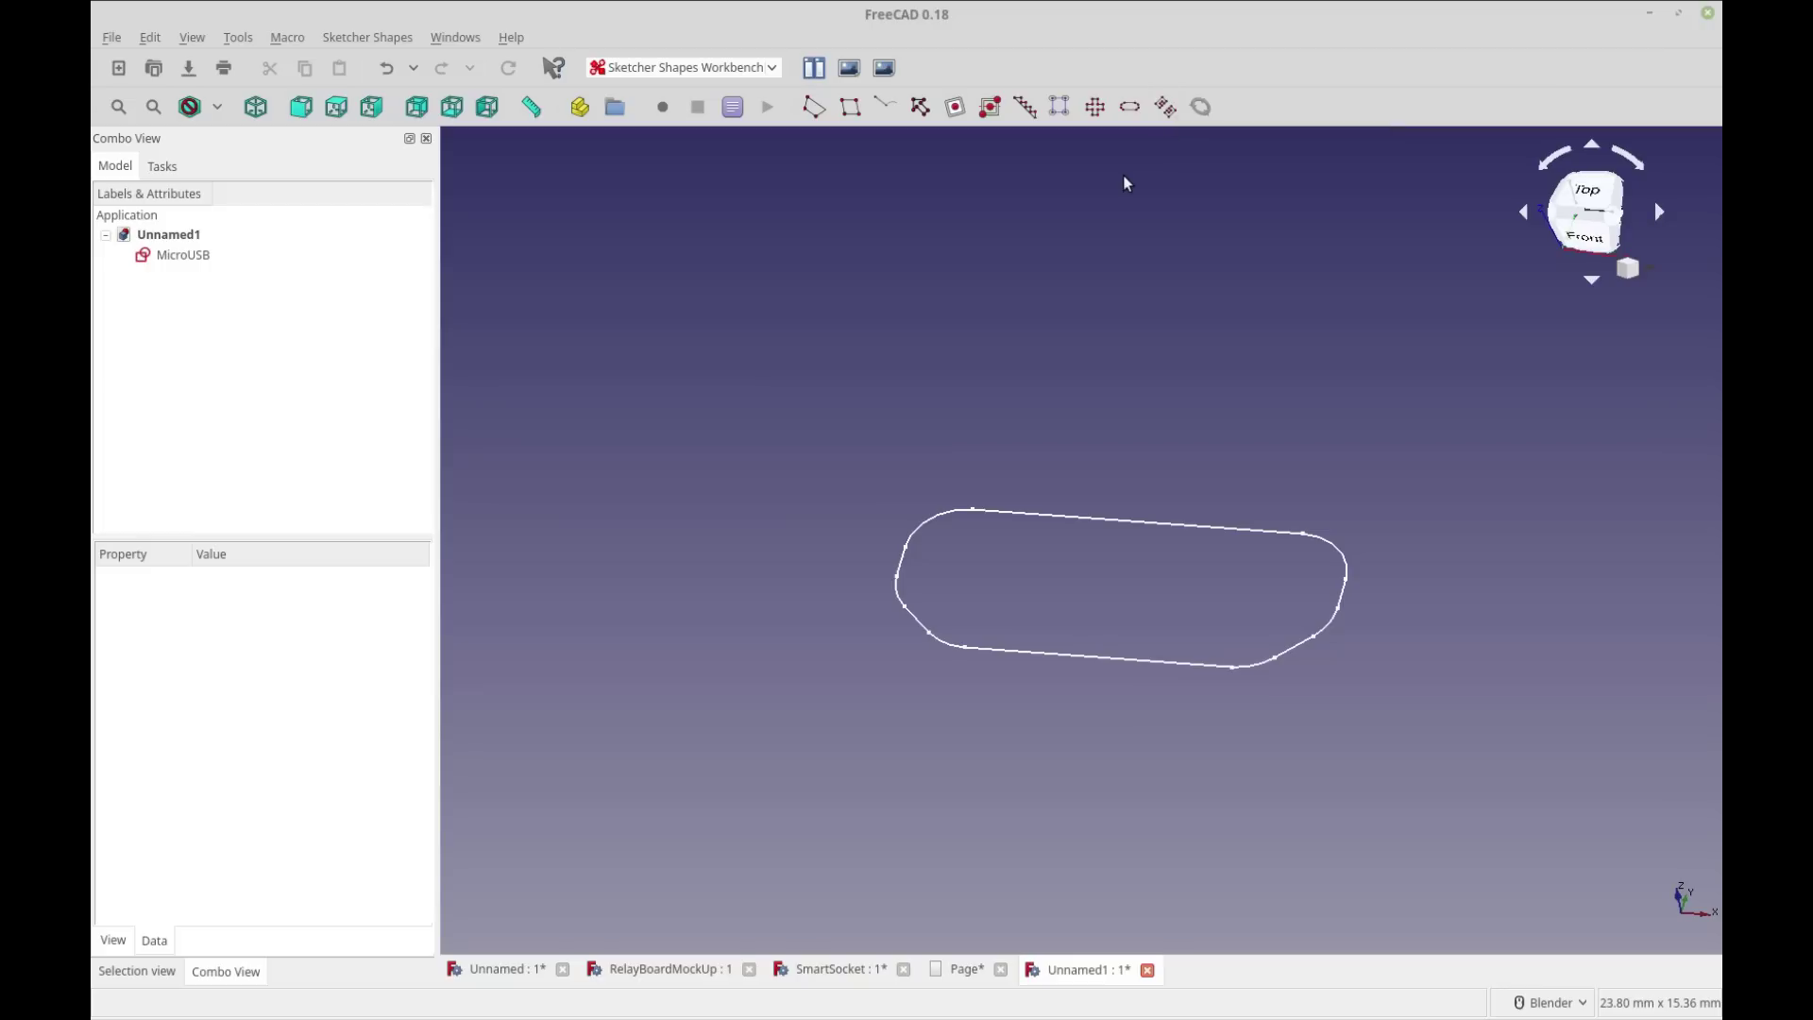
pyautogui.moveTo(1117, 733)
pyautogui.mouseDown(button='middle')
pyautogui.moveTo(1085, 721)
pyautogui.moveTo(1124, 788)
pyautogui.mouseUp(button='middle')
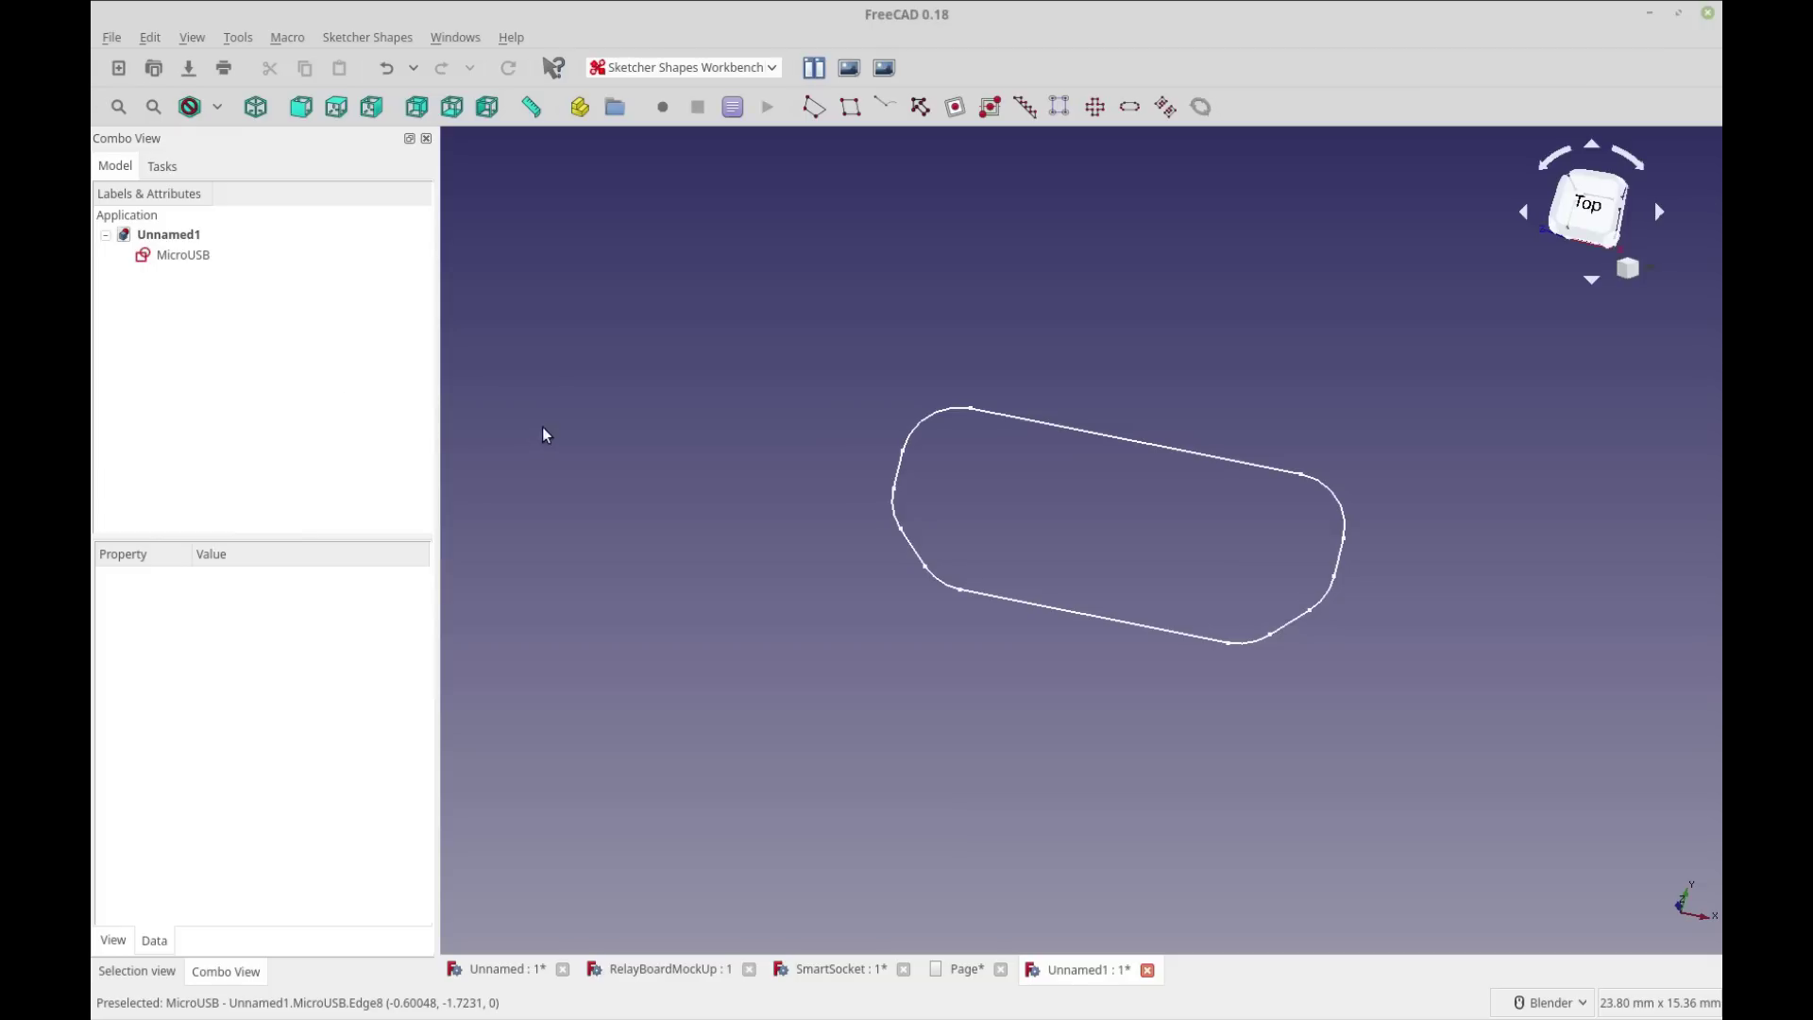
# Step: Switch to the SmartSocket document and select the NodeMCU and relay boards
pyautogui.click(822, 969)
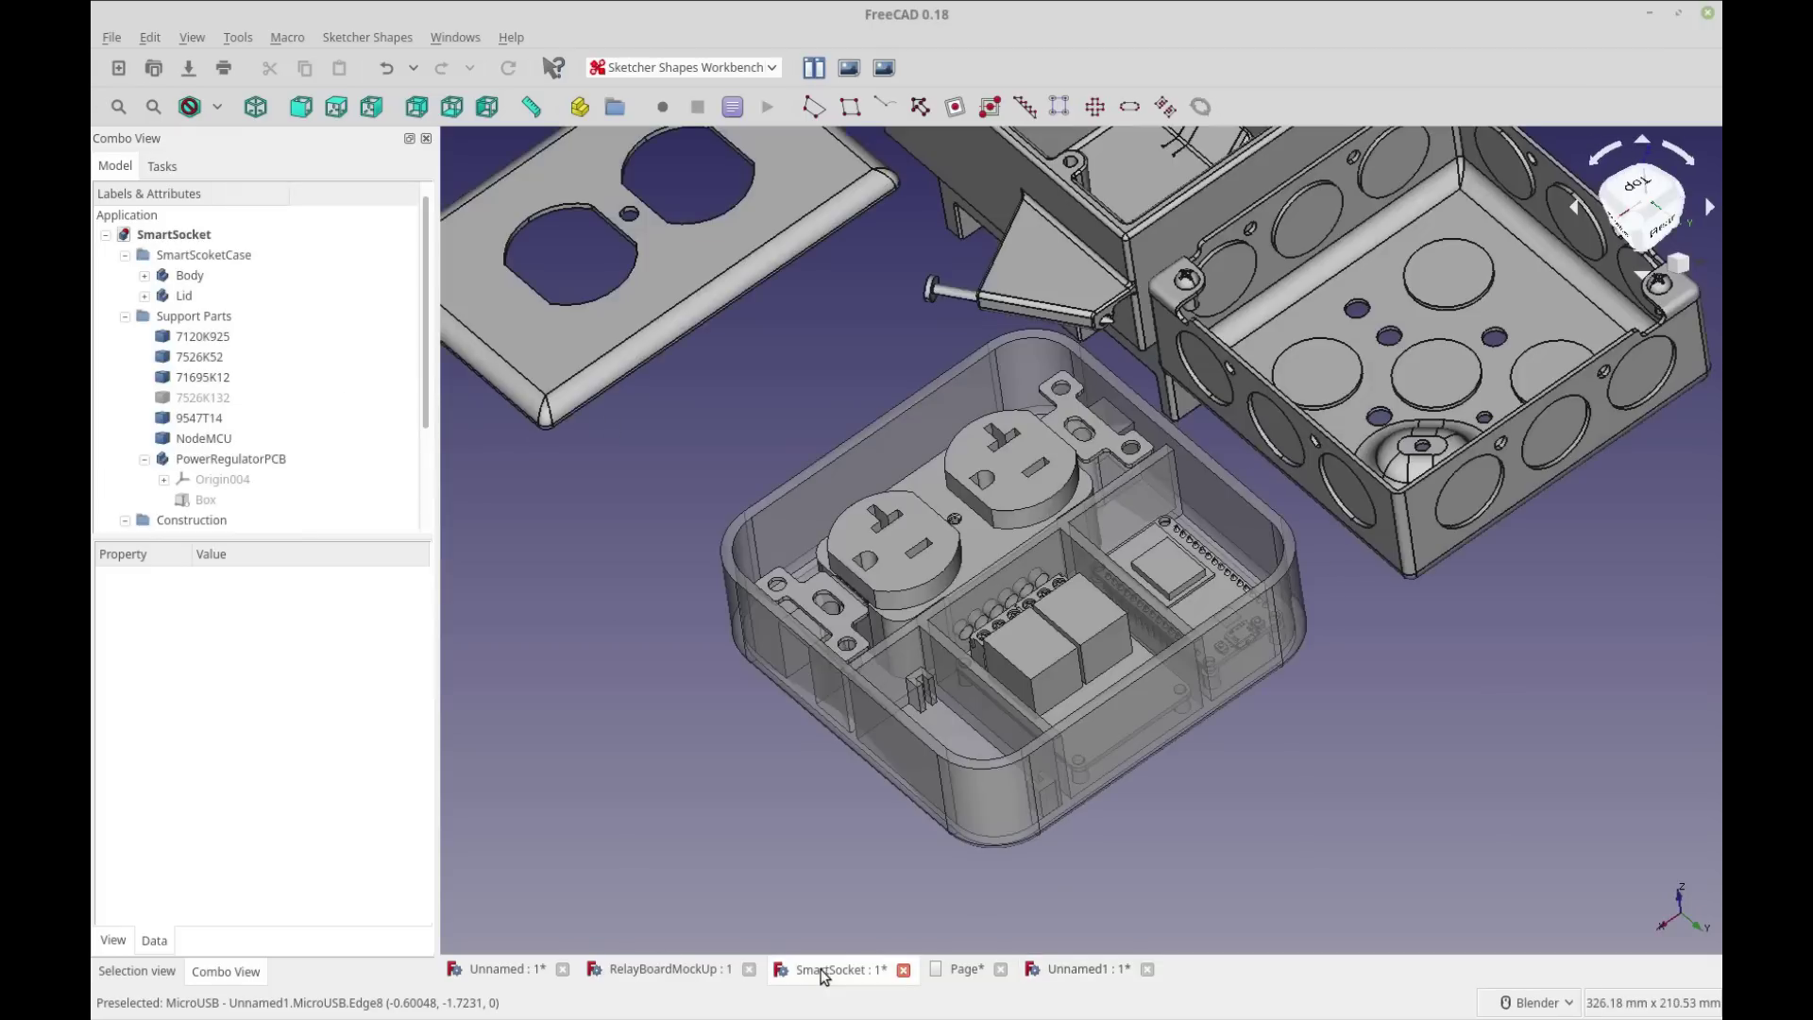
pyautogui.moveTo(820, 779); pyautogui.dragTo(767, 742, button='middle')
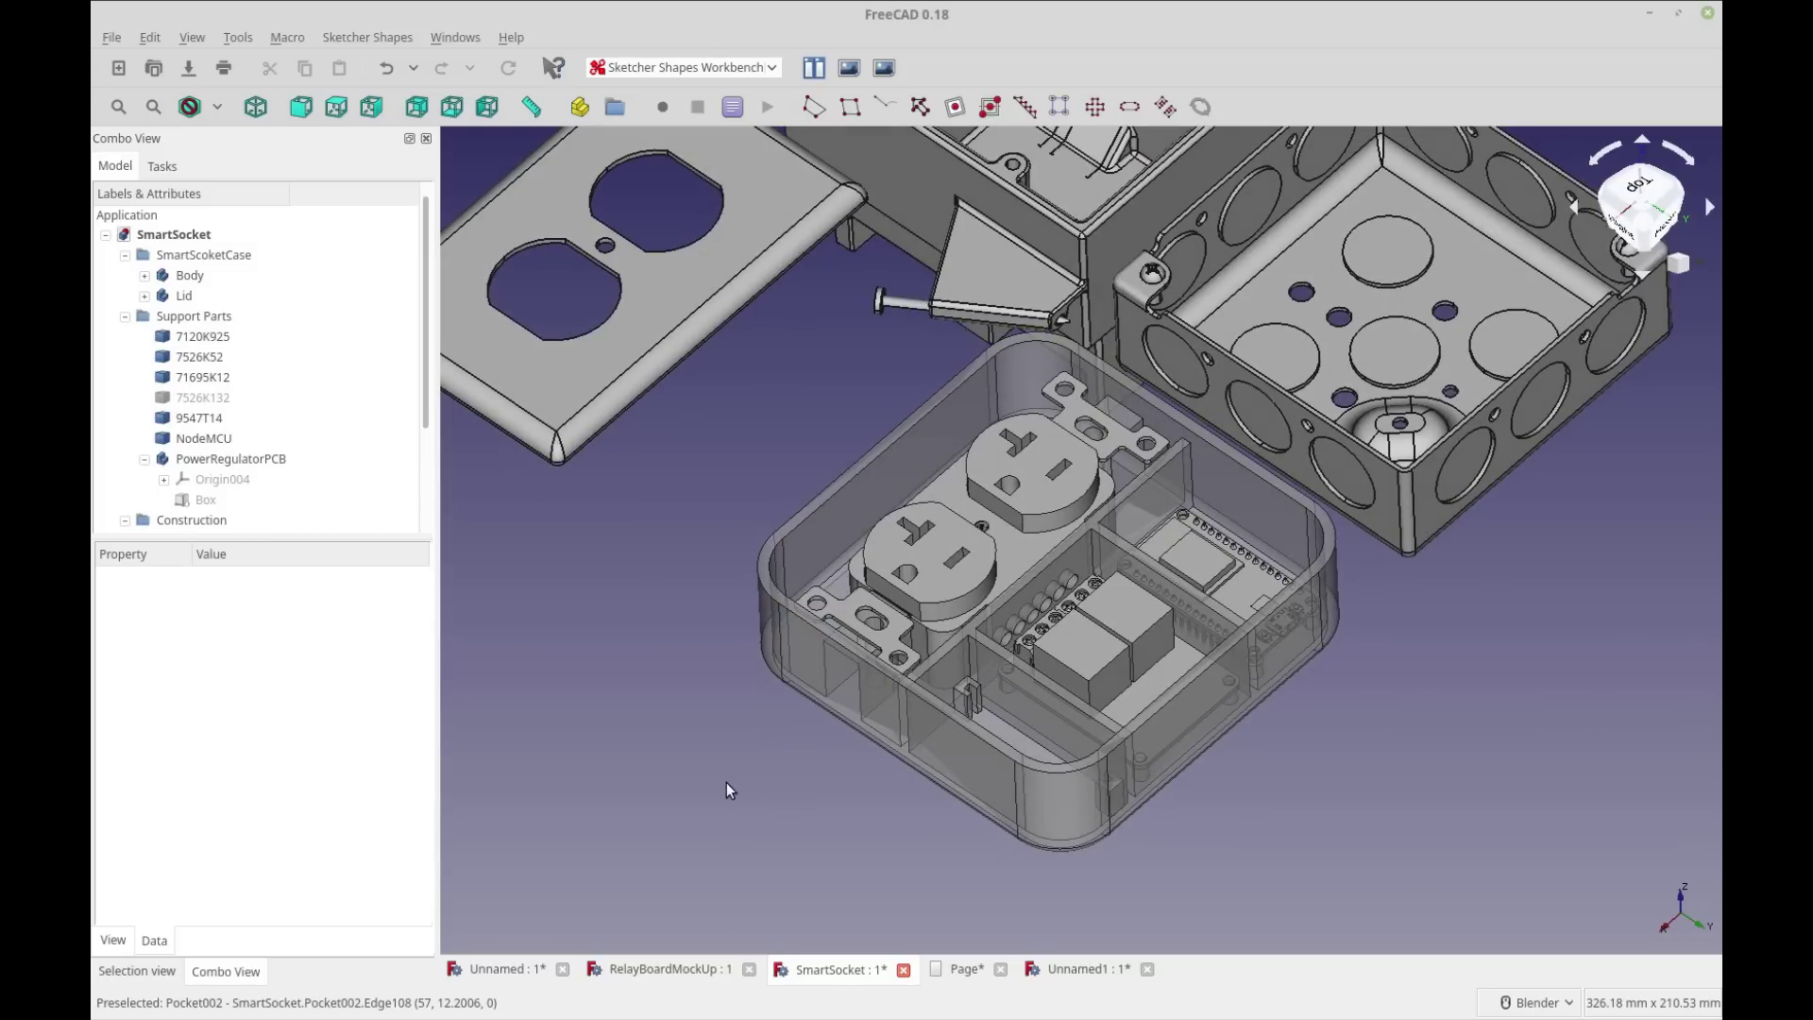
pyautogui.click(1193, 564)
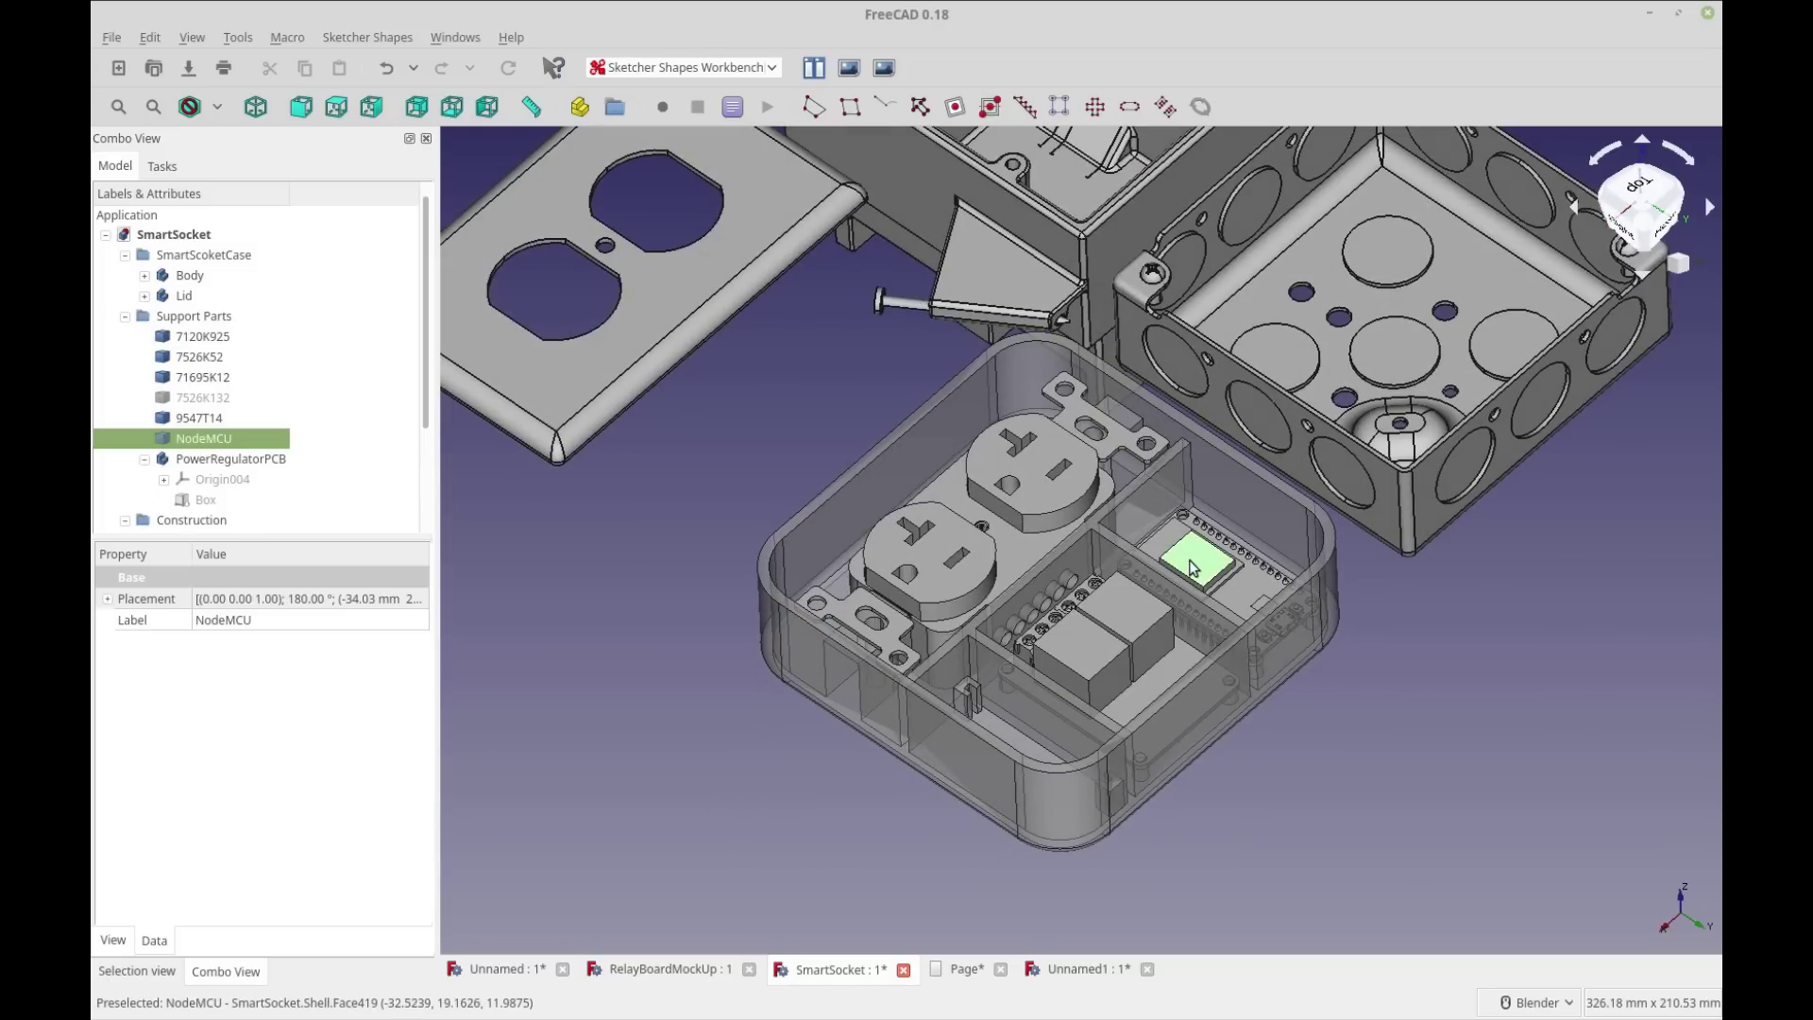
pyautogui.click(1129, 625)
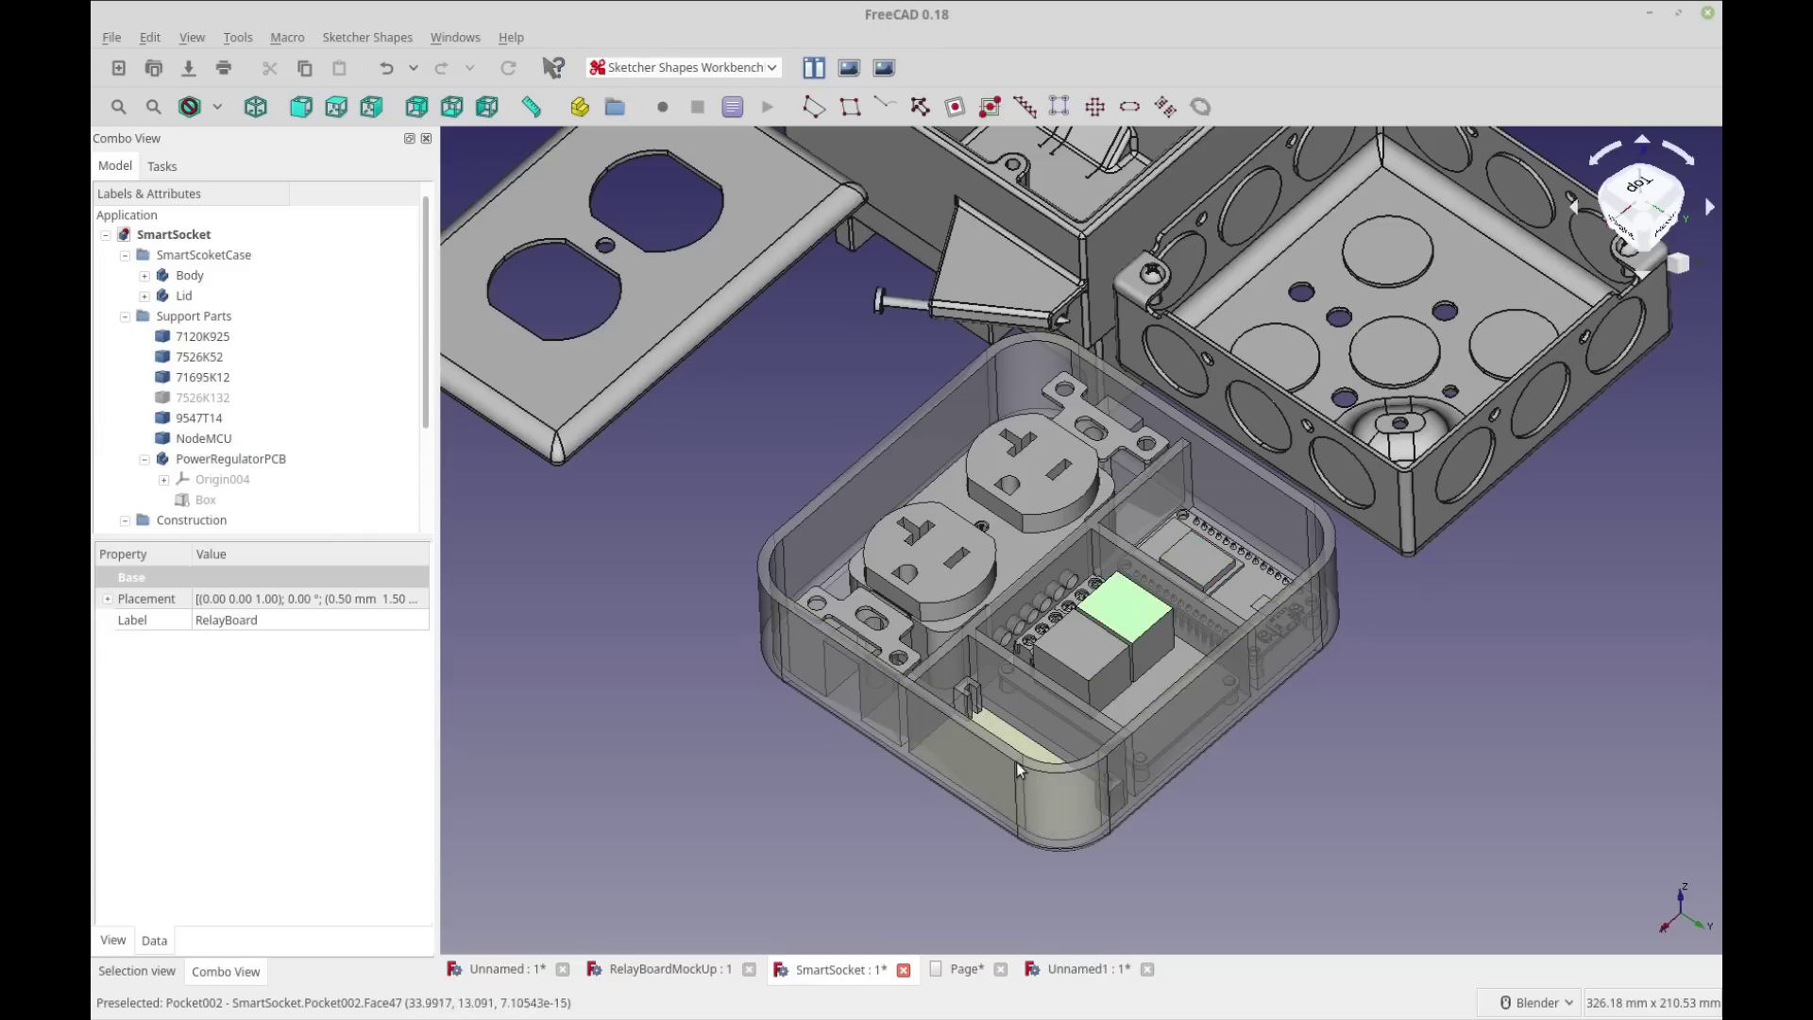
pyautogui.moveTo(829, 762)
pyautogui.mouseDown(button='middle')
pyautogui.moveTo(1158, 802)
pyautogui.moveTo(1171, 824)
pyautogui.moveTo(1141, 820)
pyautogui.mouseUp(button='middle')
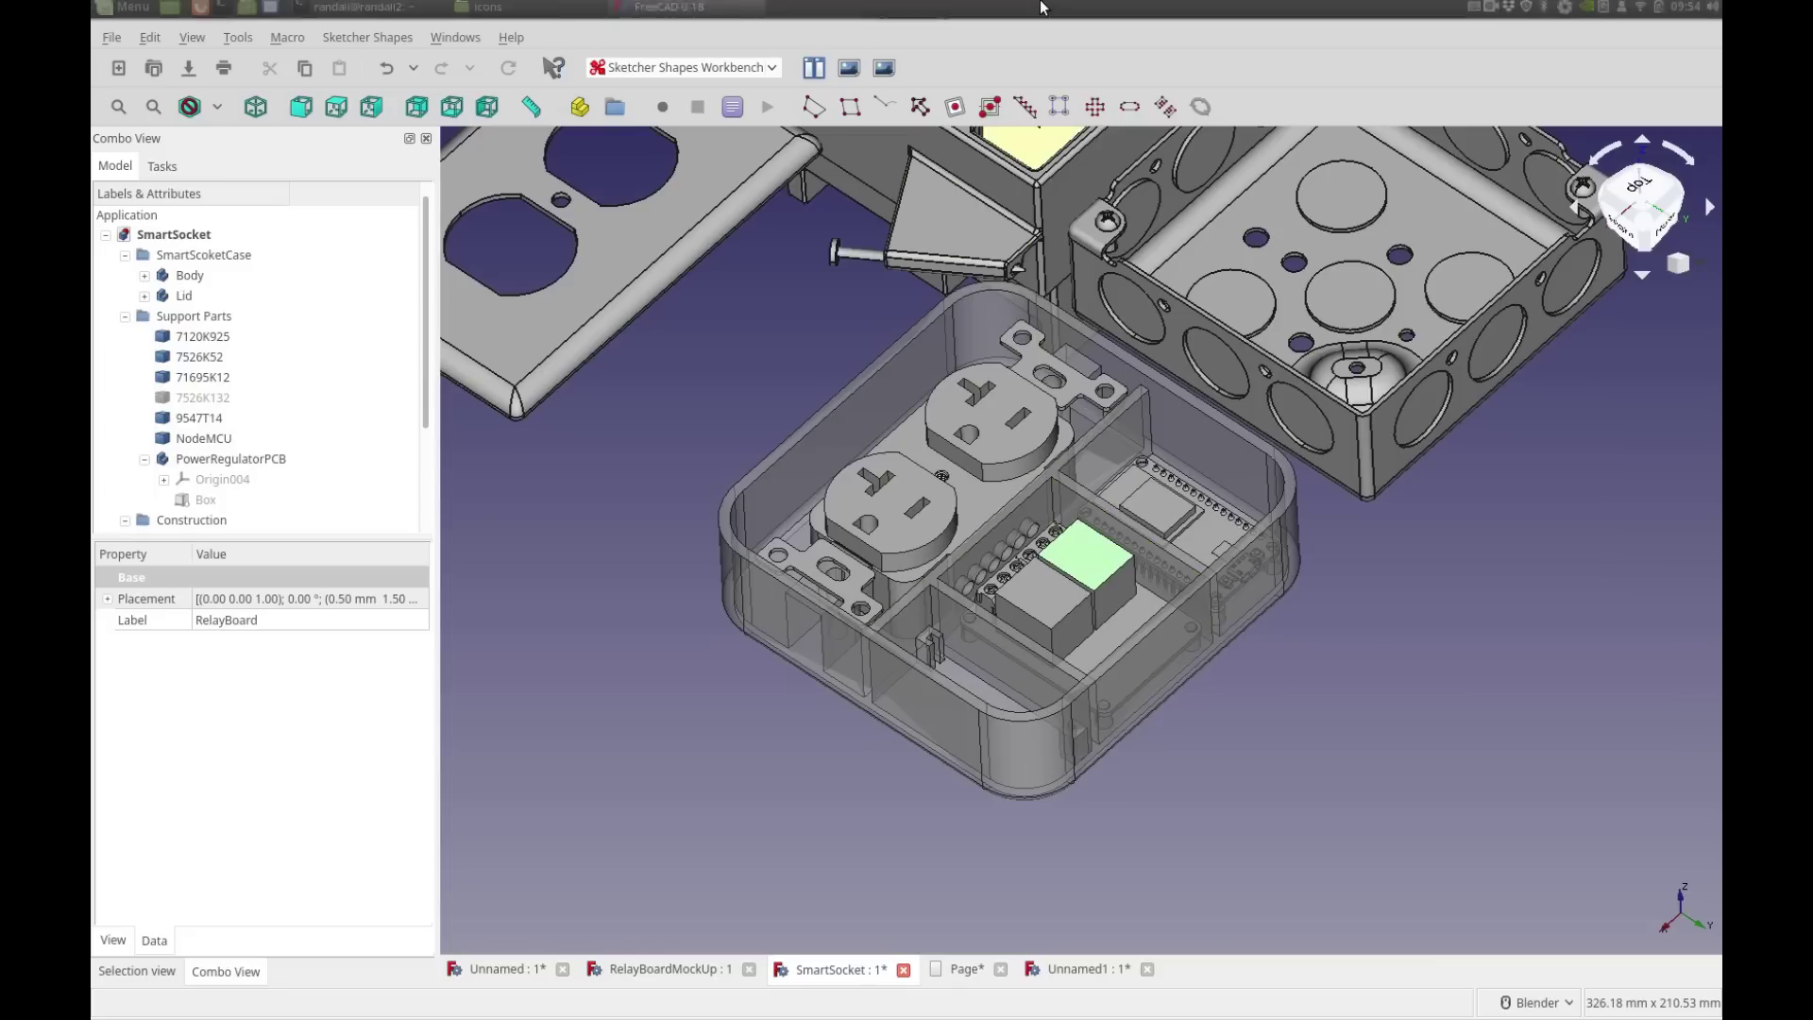